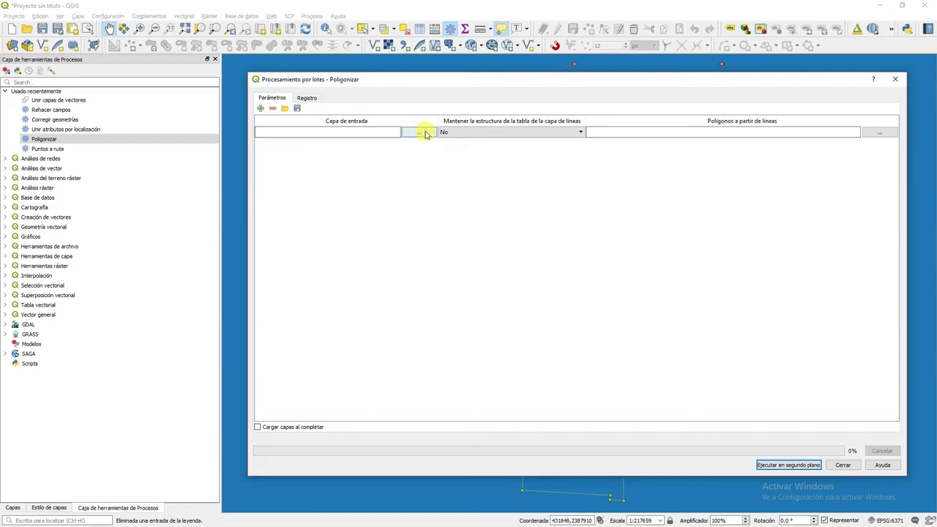
Load all of the listed Rutas layers as input layers for the batch Polygonize process
left_click(419, 131)
left_click(457, 137)
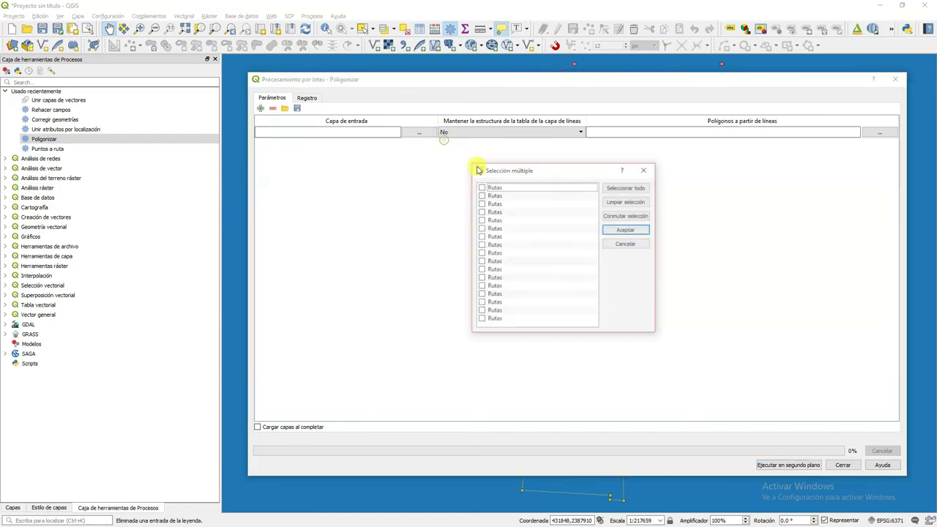
left_click(615, 187)
left_click(627, 230)
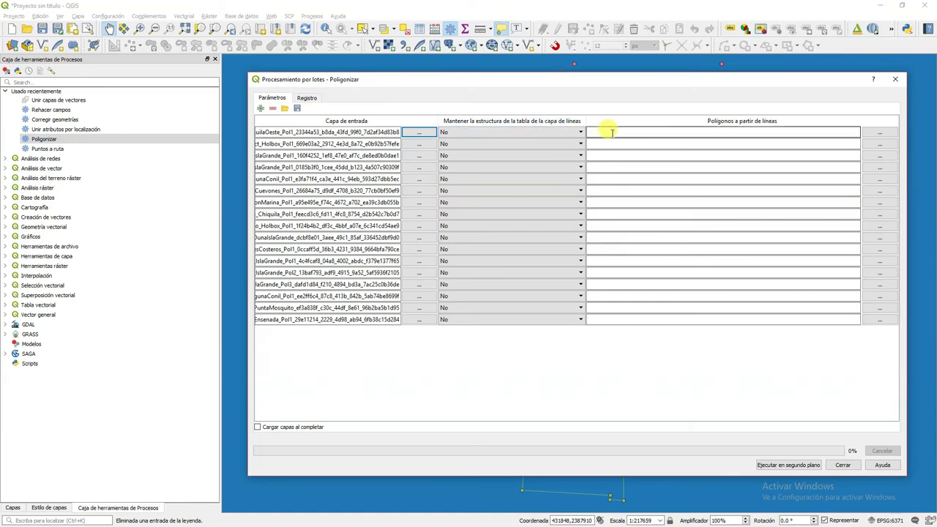
Set the ChiquilaOeste row's output to SubZn_Aprovechamiento_ChiquilaOeste_Pol1_P.gpkg in the Zonificación YumBalam folder, without autofilling the other rows
left_click(879, 135)
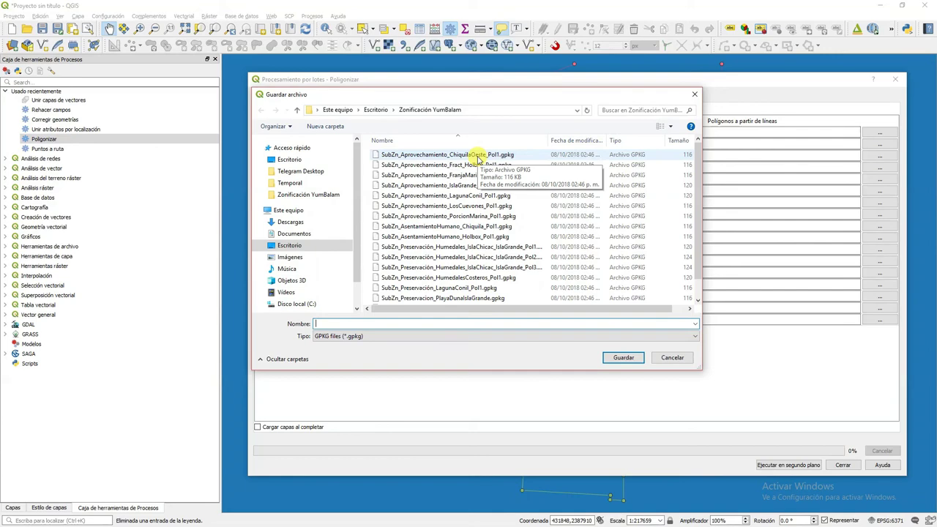
left_click_drag(532, 95, 597, 194)
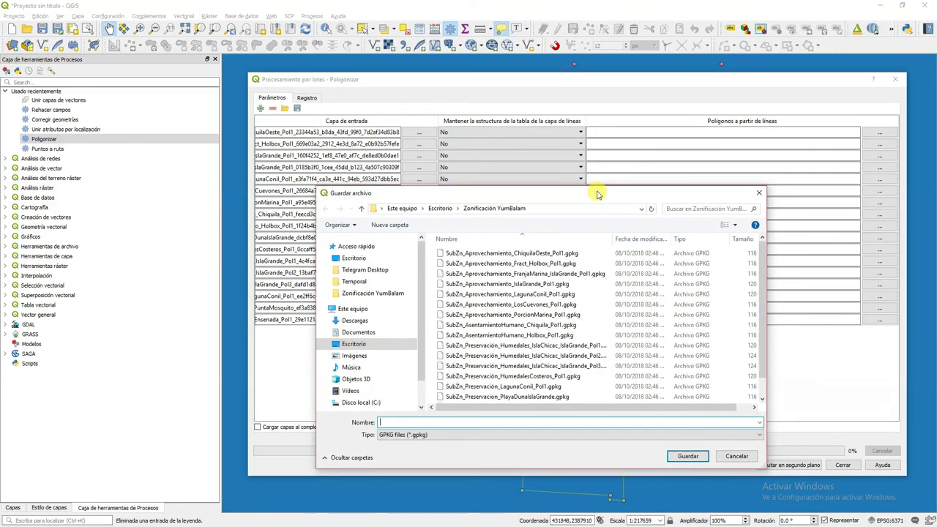
left_click(568, 253)
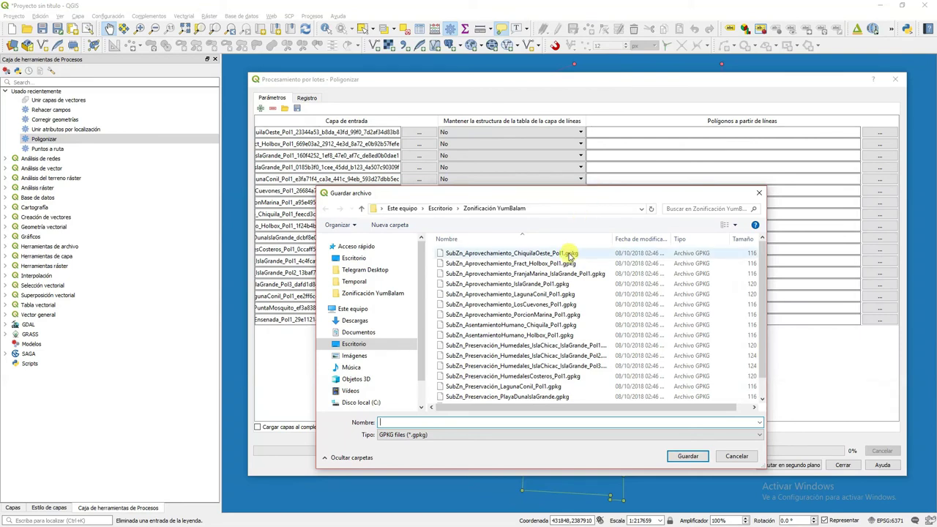
double_click(497, 423)
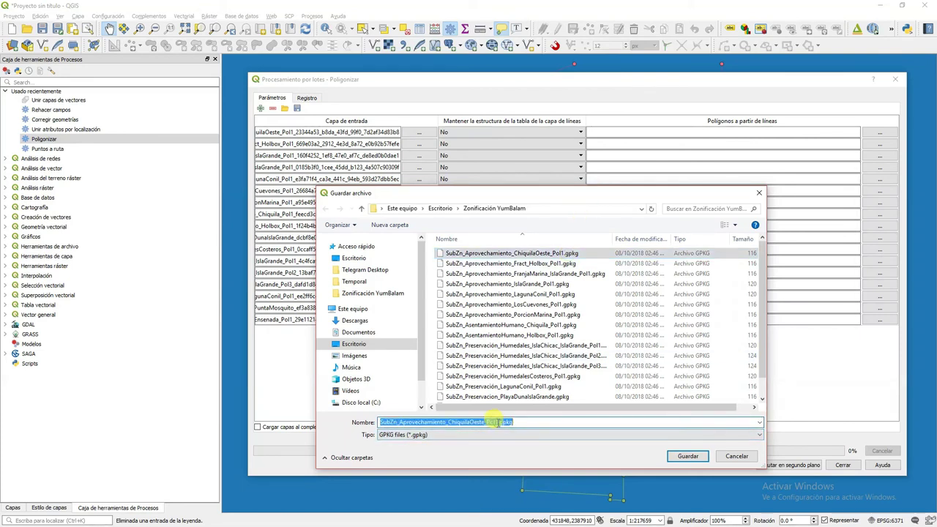
left_click(498, 422)
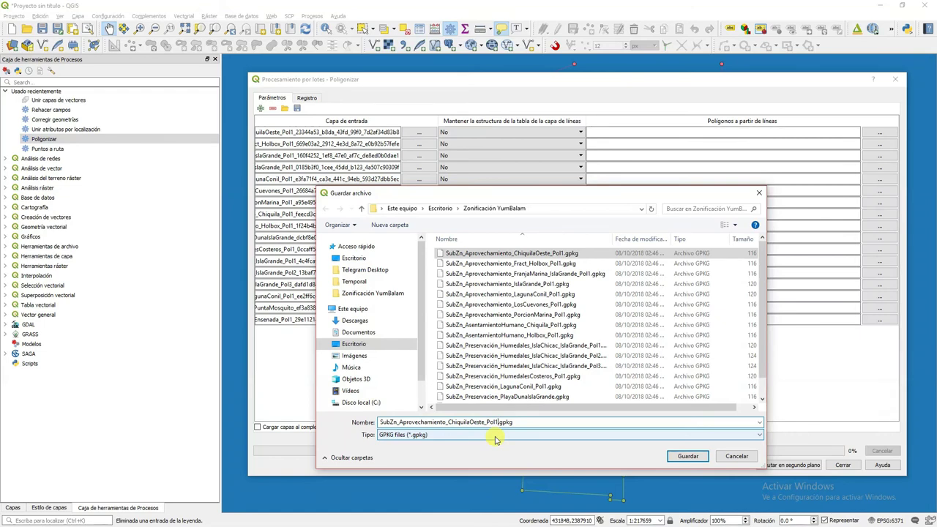
type("_P")
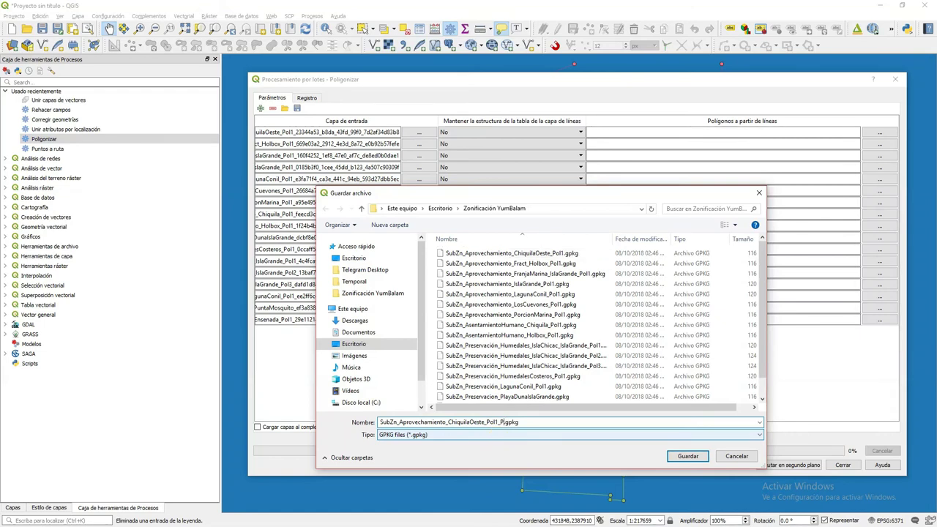
key("Return")
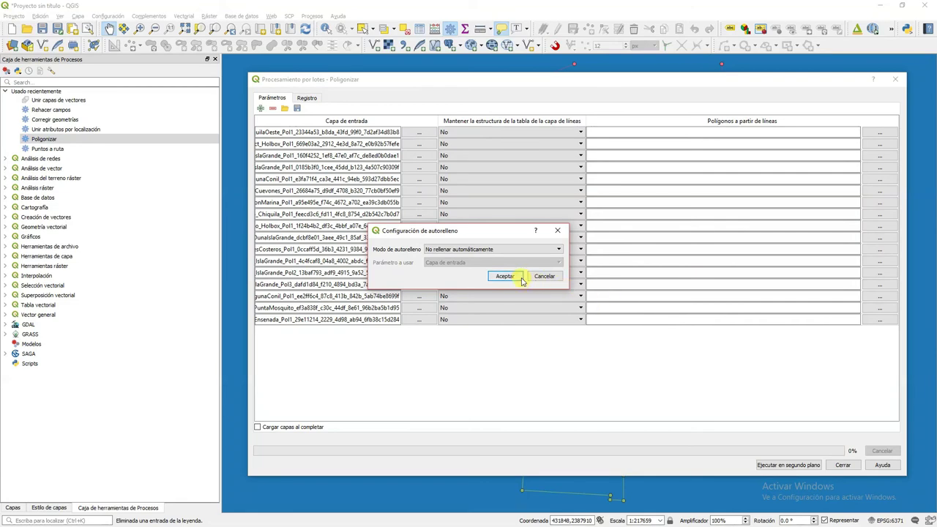
left_click(522, 279)
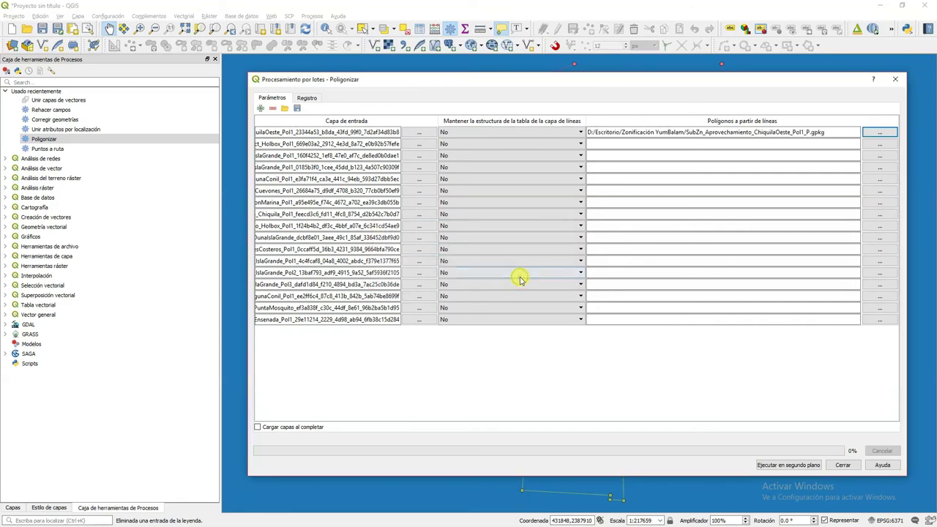
Show the project's layer list beside the batch table, then widen the input layer column and narrow the table structure column
left_click(13, 508)
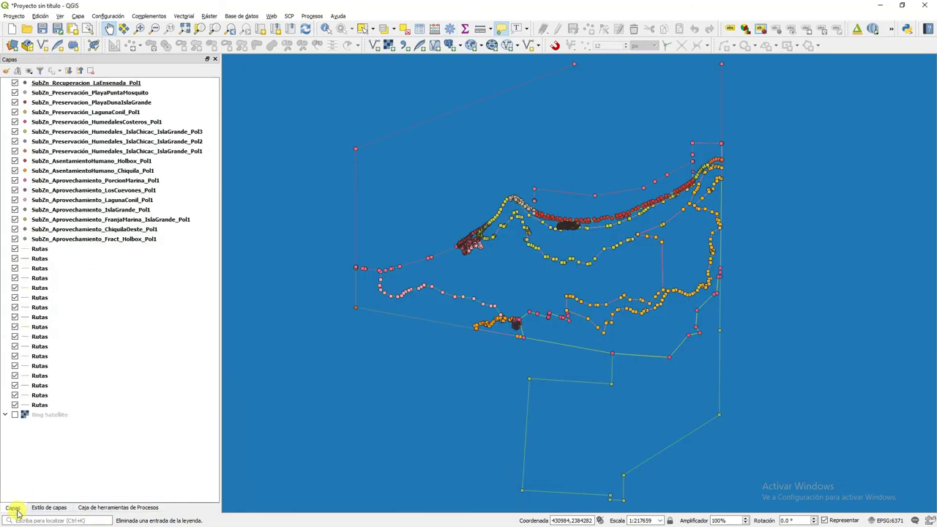
key("alt+Tab")
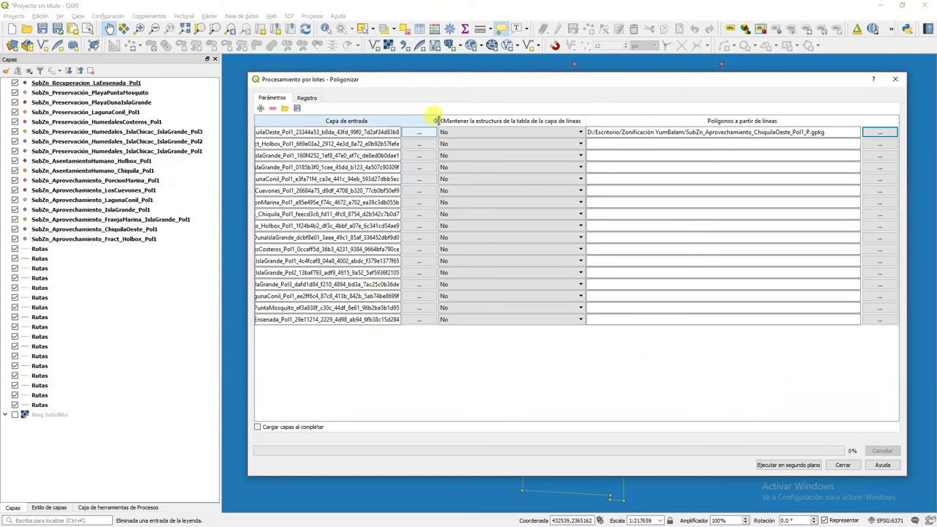
left_click_drag(437, 120, 566, 122)
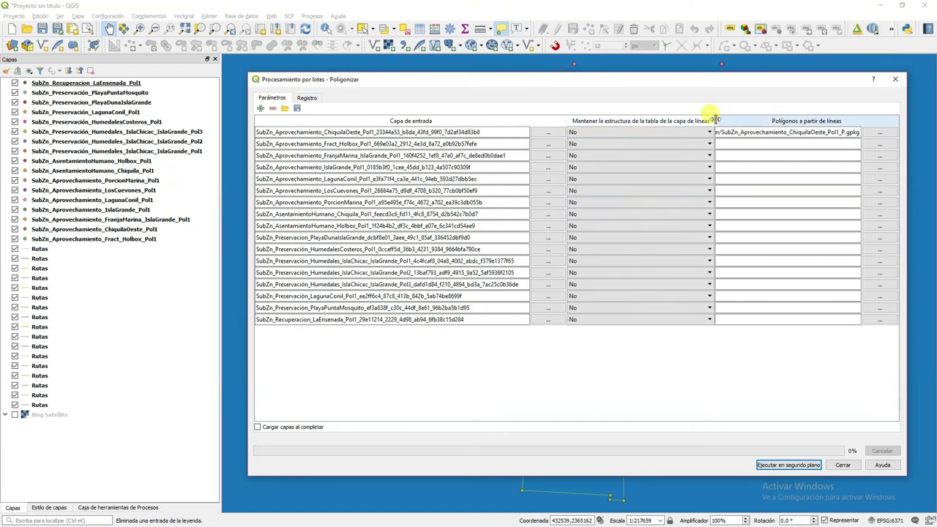
left_click_drag(712, 120, 611, 121)
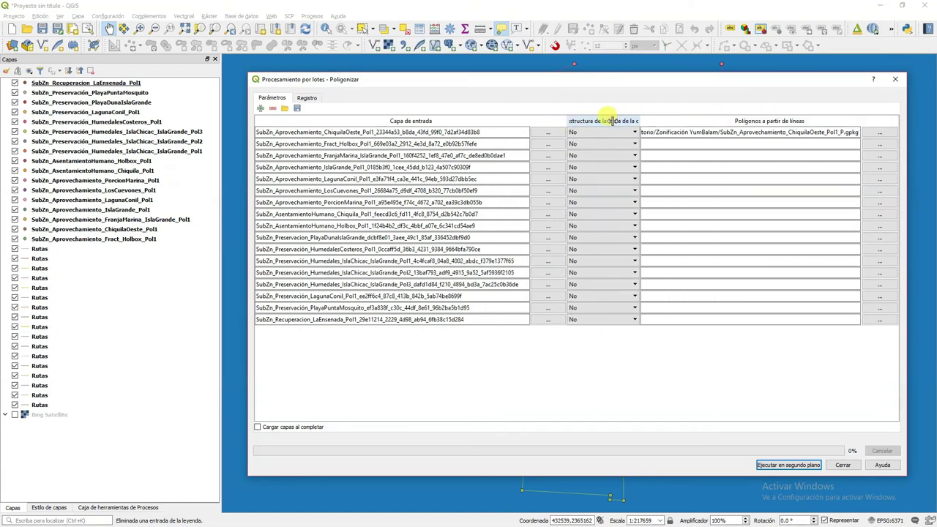
Set the Fract_Holbox row's polygon output to SubZn_Aprovechamiento_Fract_Holbox_Pol1_P.gpkg, without autofill
left_click(873, 145)
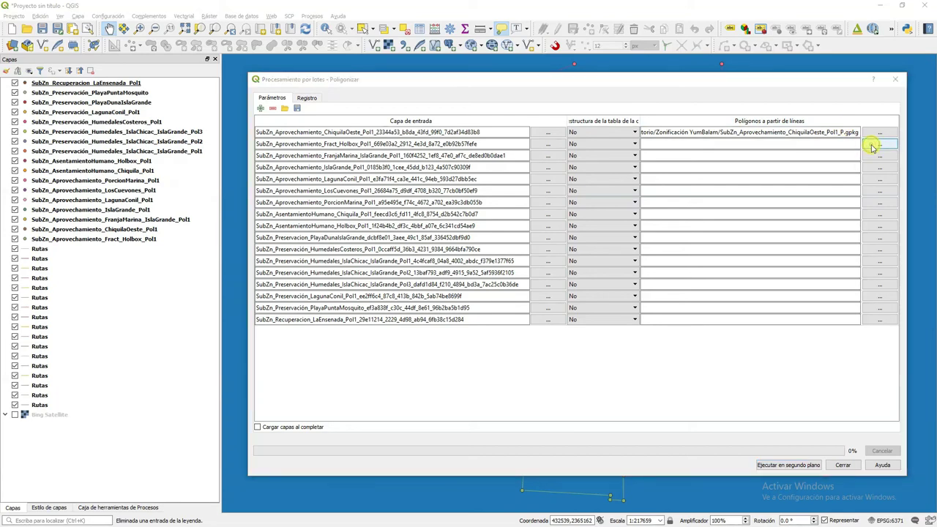
left_click(532, 263)
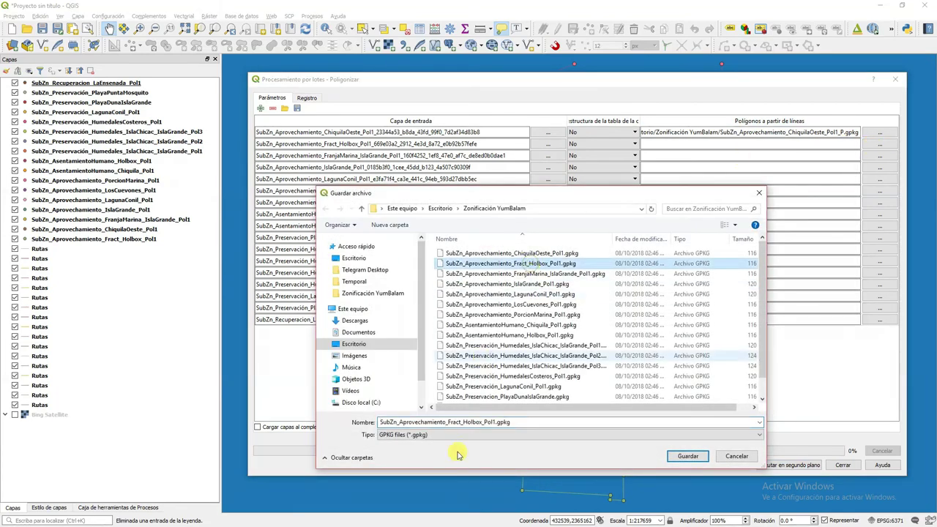
double_click(495, 423)
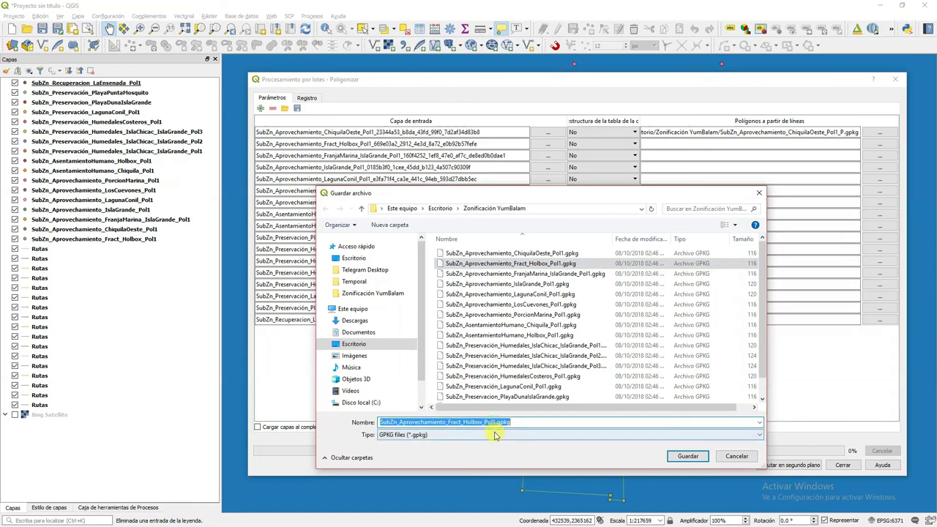
key("End")
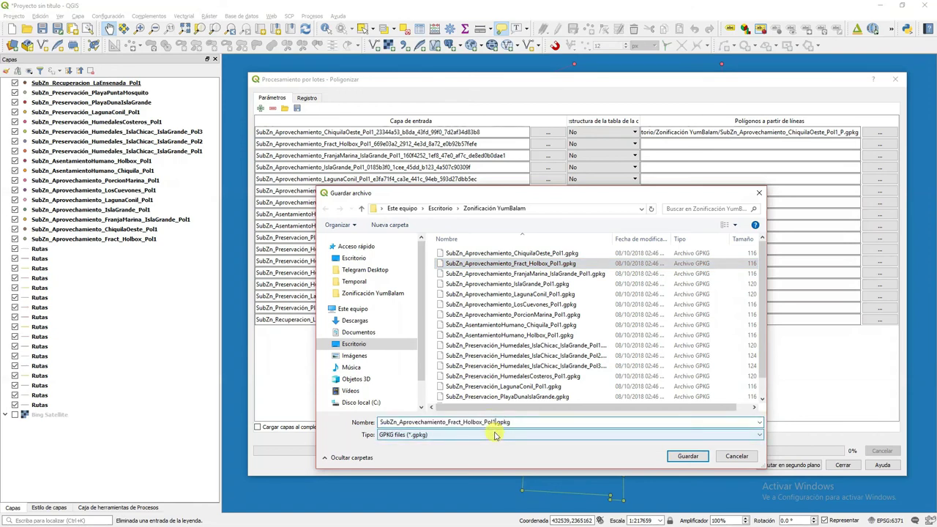
type("_P")
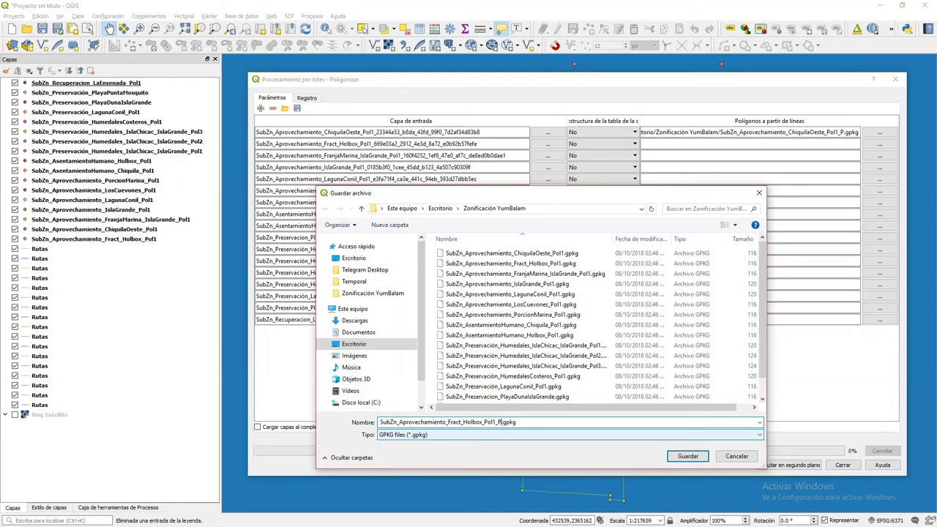
key("Return")
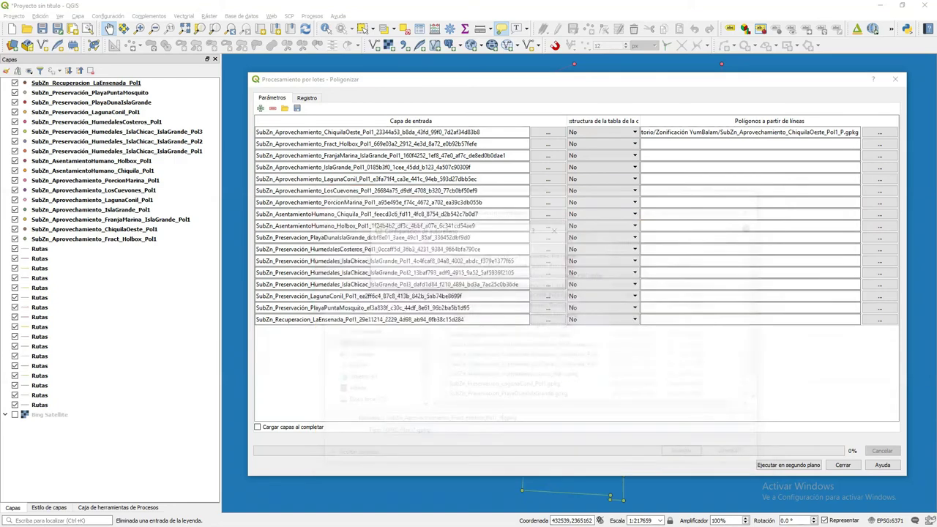
key("Return")
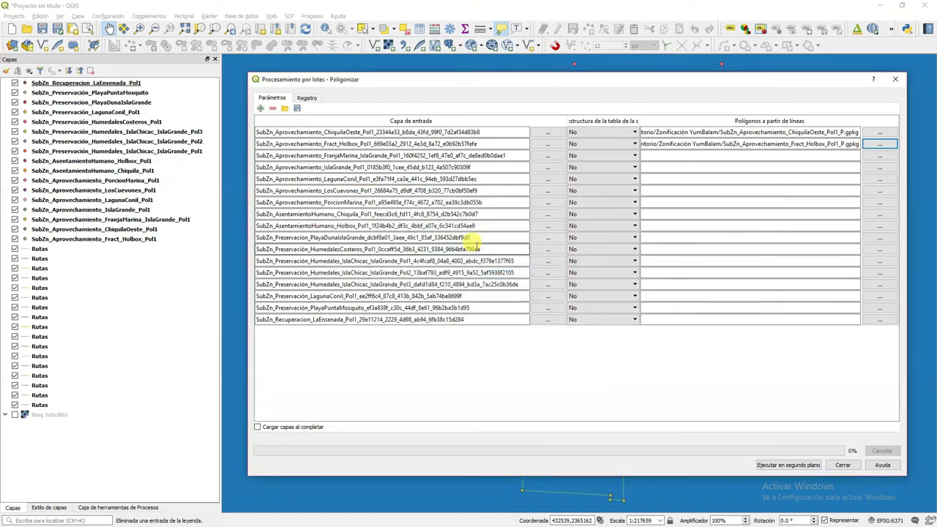
Set the FranjaMarina_IslaGrande row's polygon output to SubZn_Aprovechamiento_FranjaMarina_IslaGrande_Pol1_P.gpkg, without autofill
left_click(878, 155)
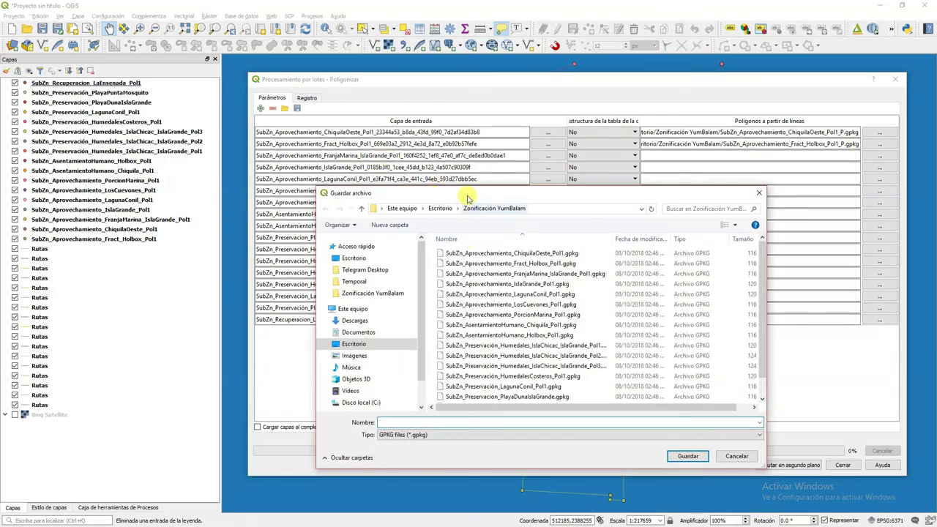
left_click_drag(468, 197, 468, 173)
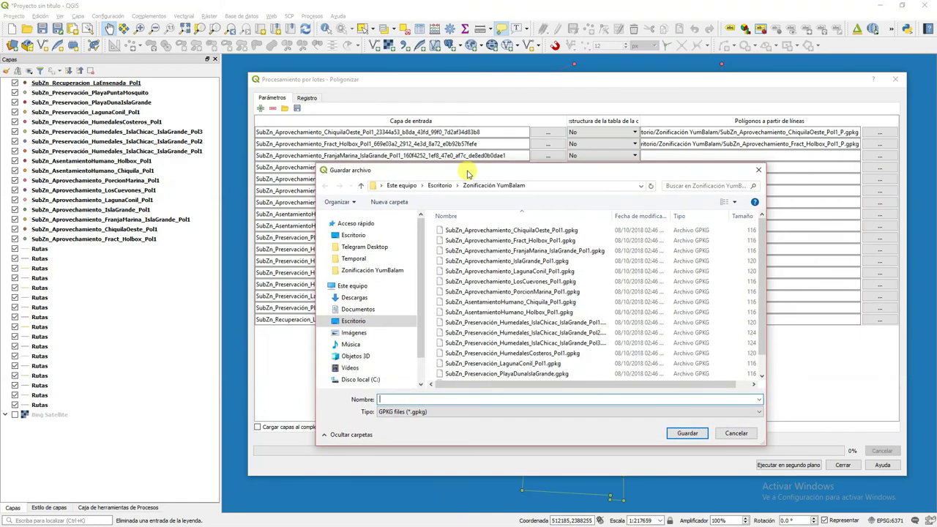
left_click(545, 251)
left_click(524, 399)
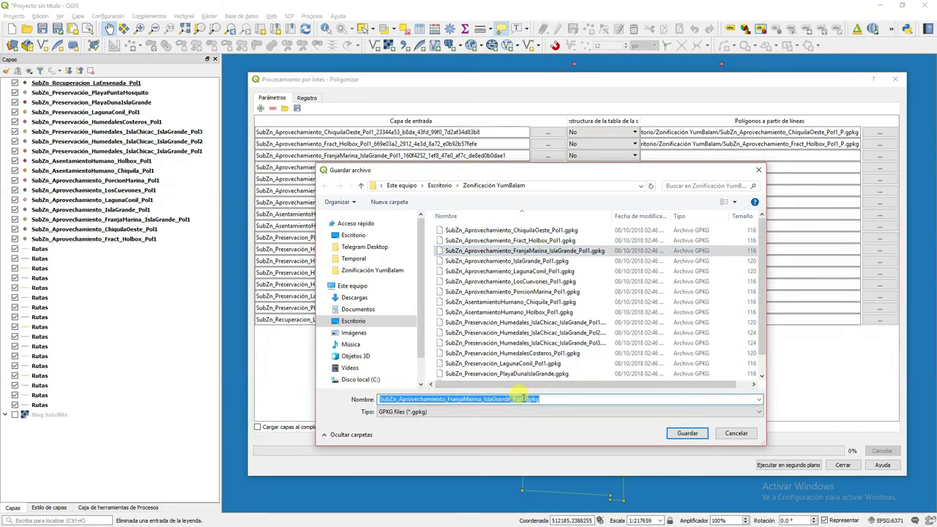
left_click(524, 399)
type("_P")
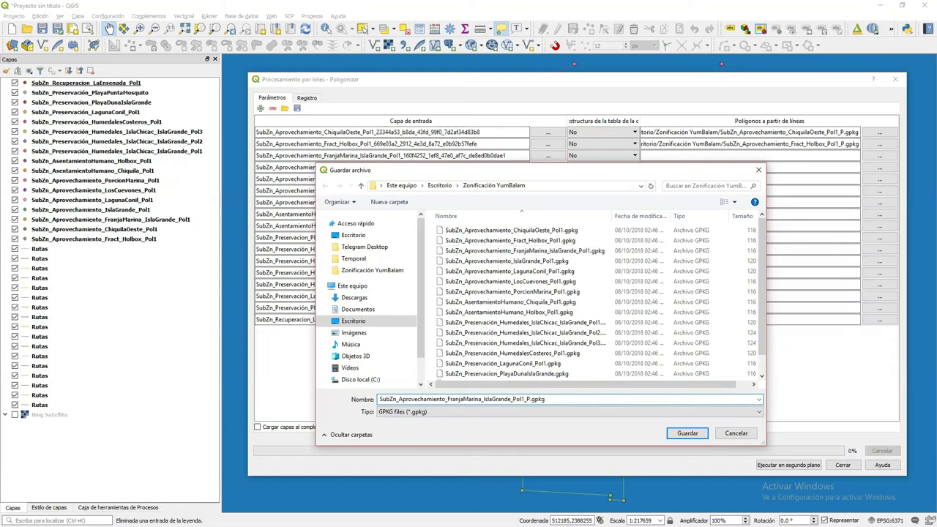
key("Return")
key("Return")
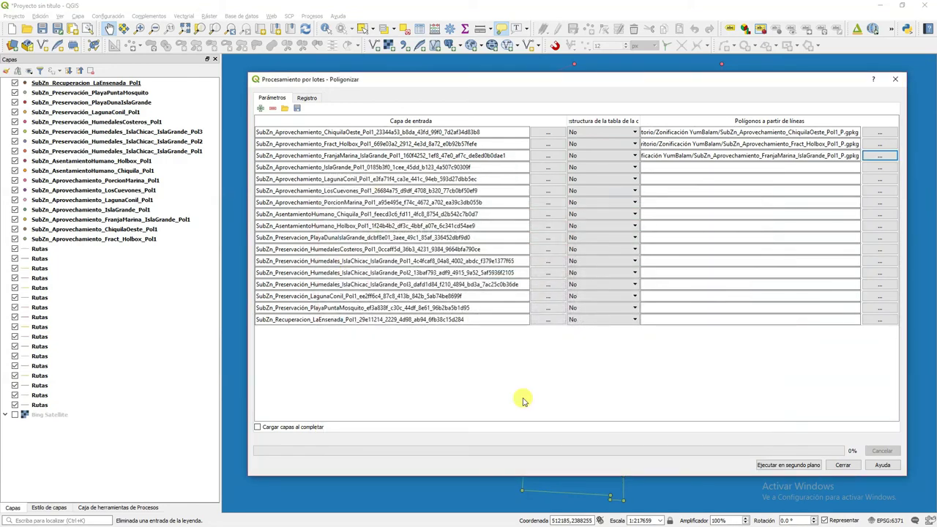
Set the Aprovechamiento_IslaGrande row's polygon output to SubZn_Aprovechamiento_IslaGrande_Pol1_P.gpkg, without autofill
left_click(882, 168)
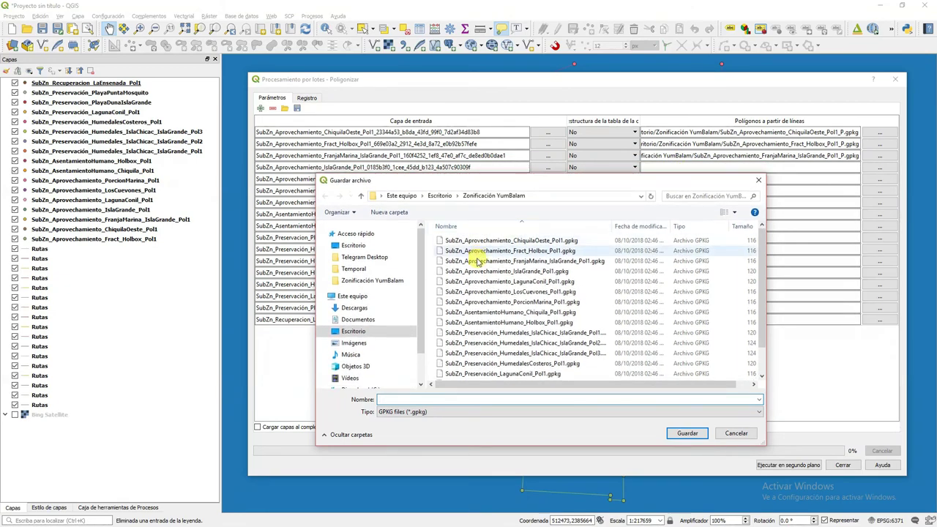
left_click(530, 272)
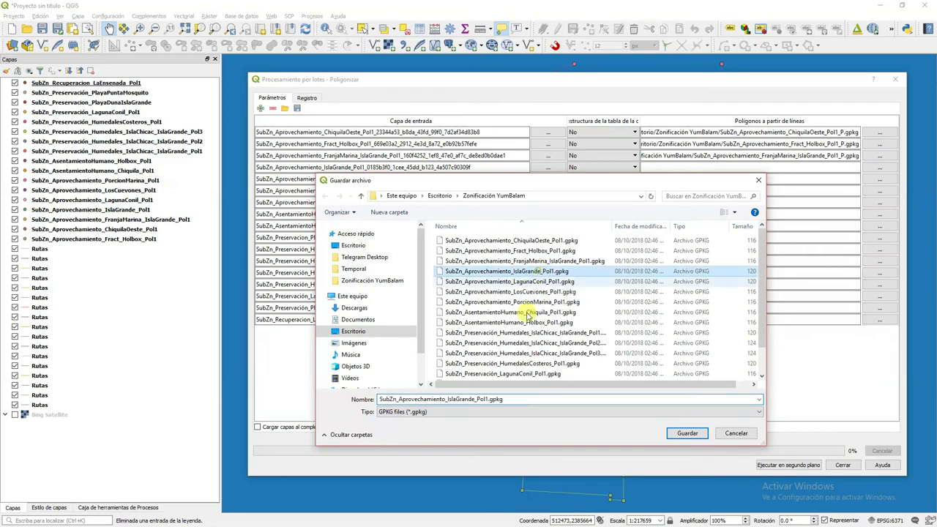
double_click(488, 399)
left_click(487, 399)
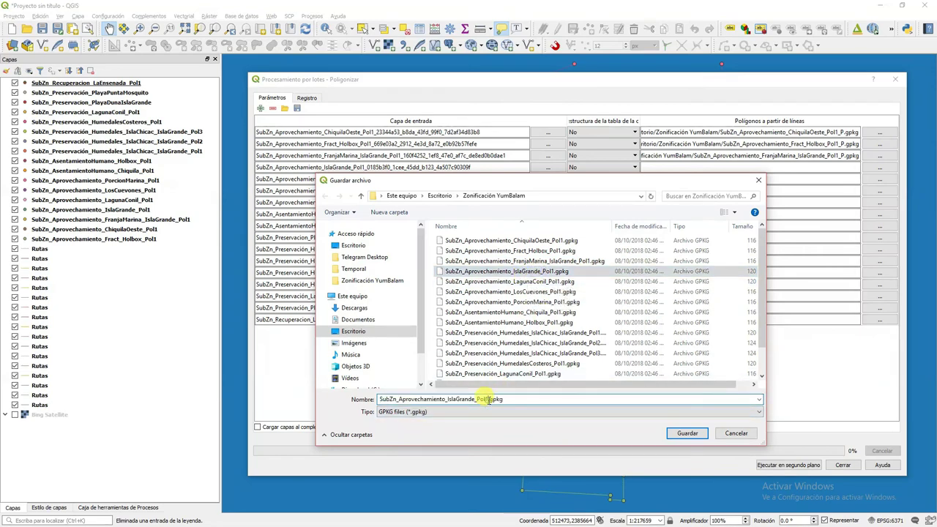
type("_P")
key("Return")
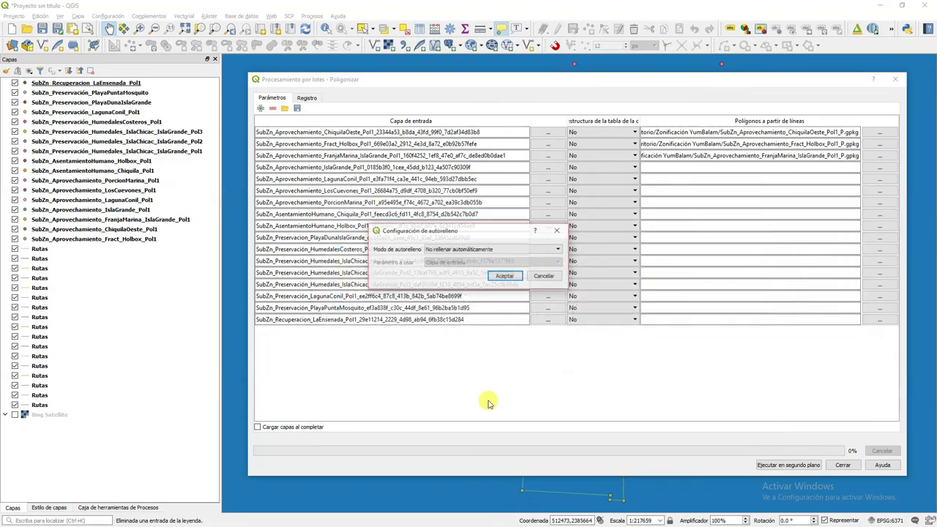
key("Return")
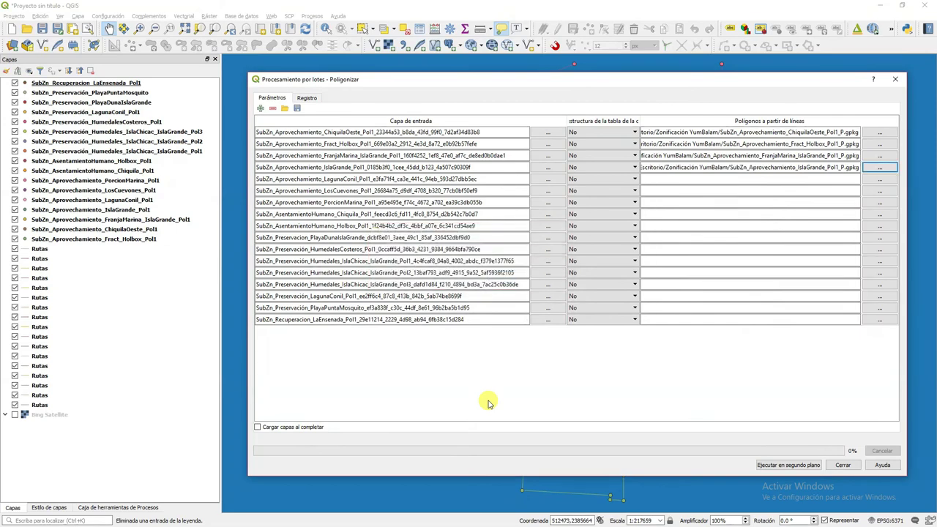
Set the Aprovechamiento_LagunaConil row's polygon output to SubZn_Aprovechamiento_LagunaConil_Pol1_P.gpkg, without autofill
left_click(883, 180)
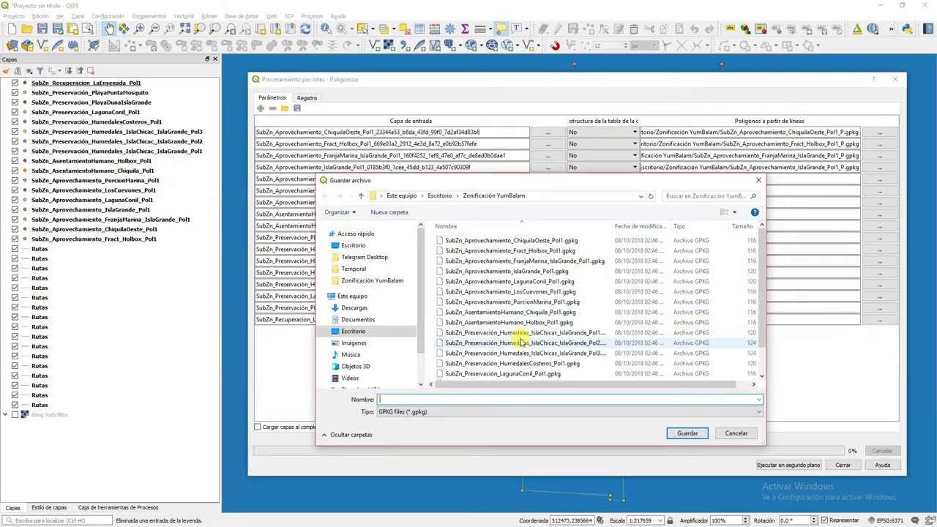
left_click_drag(623, 180, 622, 194)
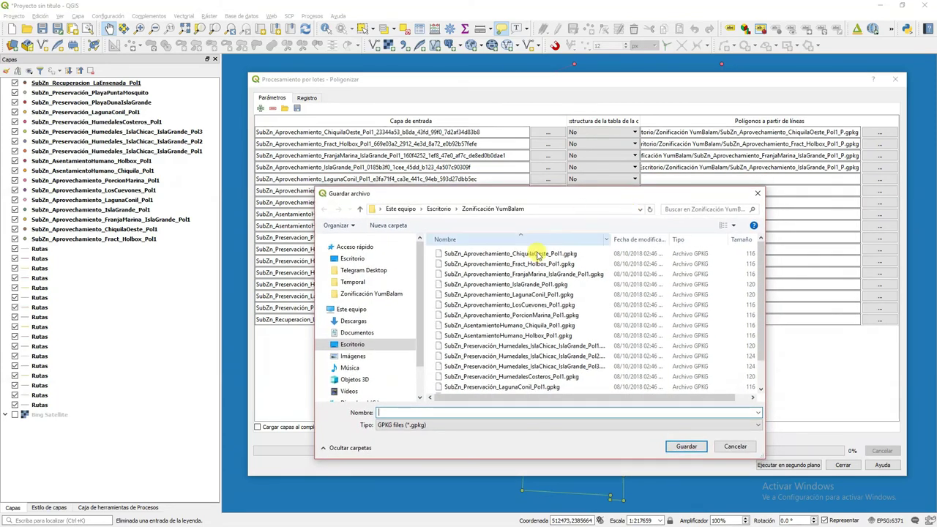
left_click(533, 295)
left_click(494, 412)
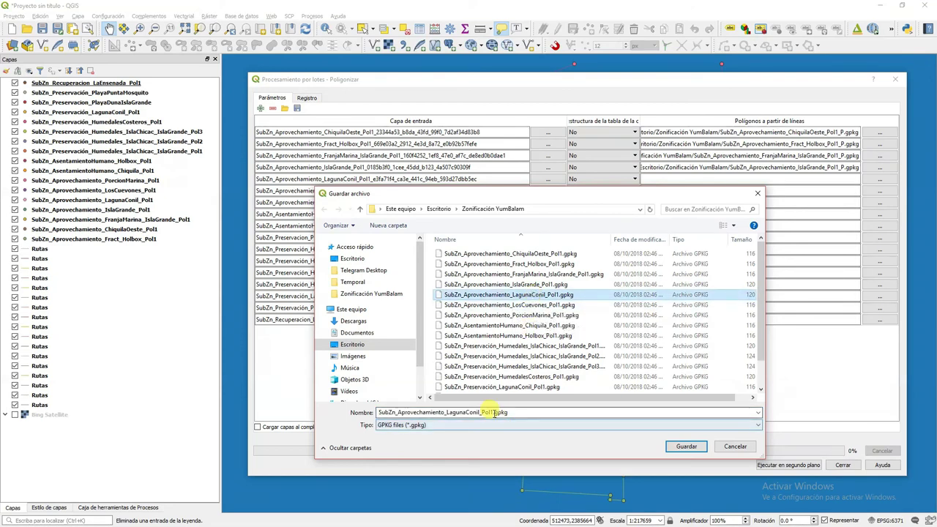
double_click(493, 412)
left_click(493, 413)
type("_P")
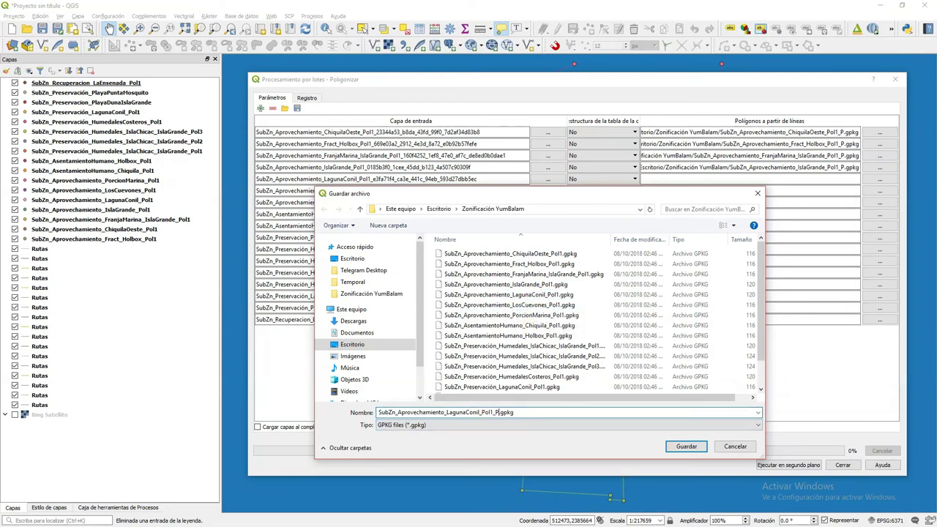
key("Return")
key("Return")
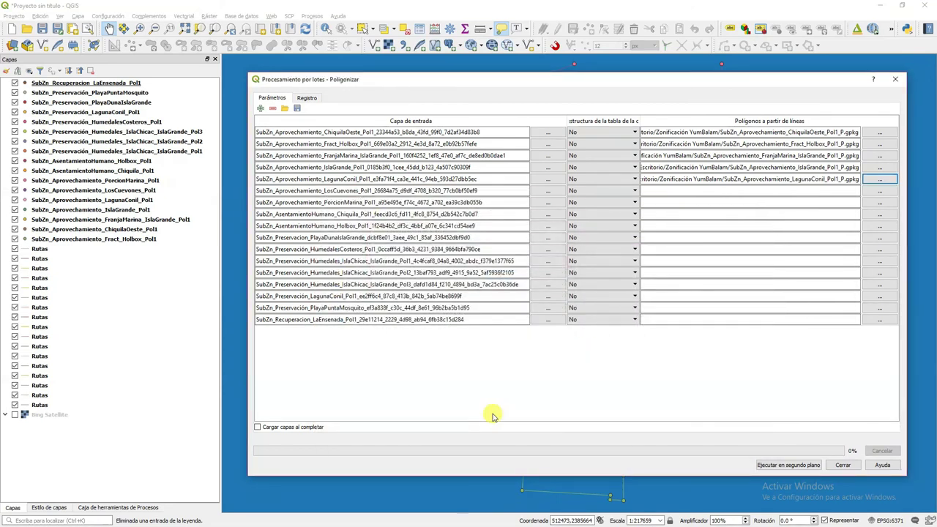
Set the LosCuevones row's polygon output to SubZn_Aprovechamiento_LosCuevones_Pol1_P.gpkg, without autofill
left_click(879, 191)
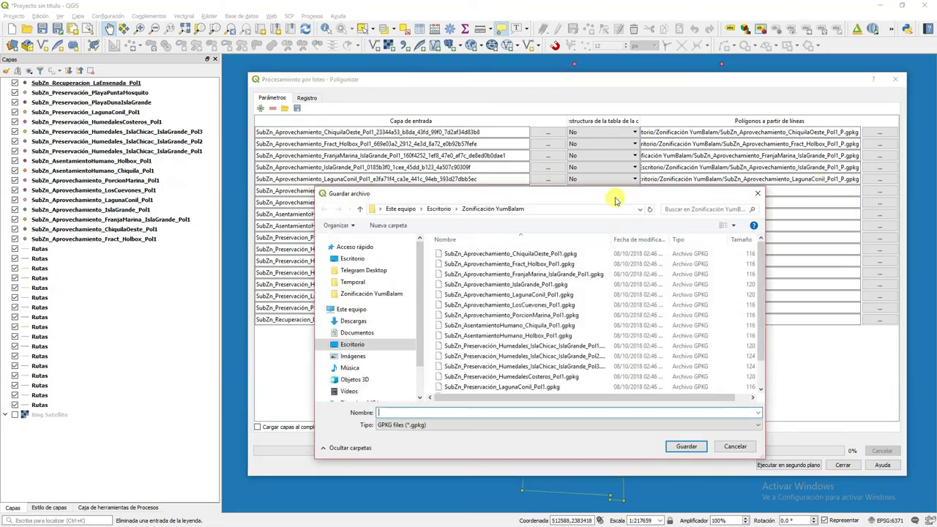
left_click_drag(605, 206, 605, 208)
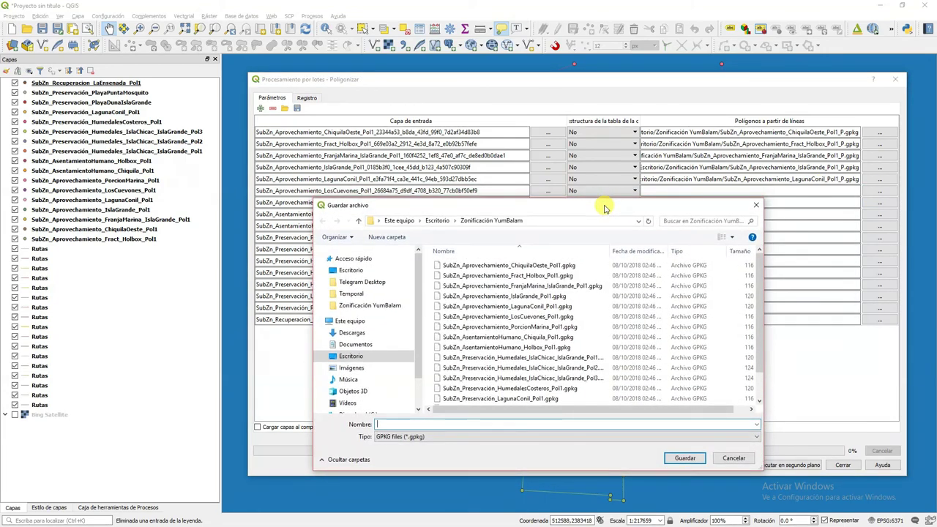
left_click(527, 316)
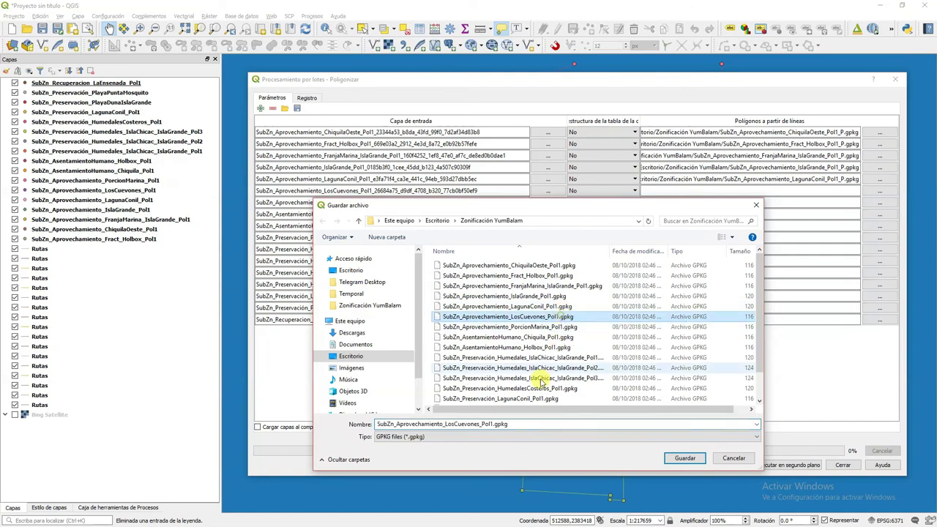
left_click(501, 429)
left_click(492, 424)
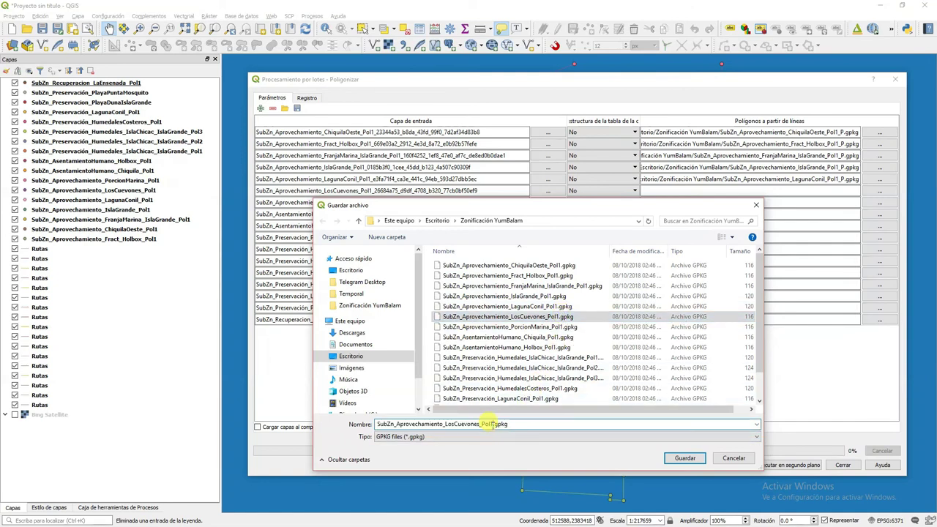
type("_P")
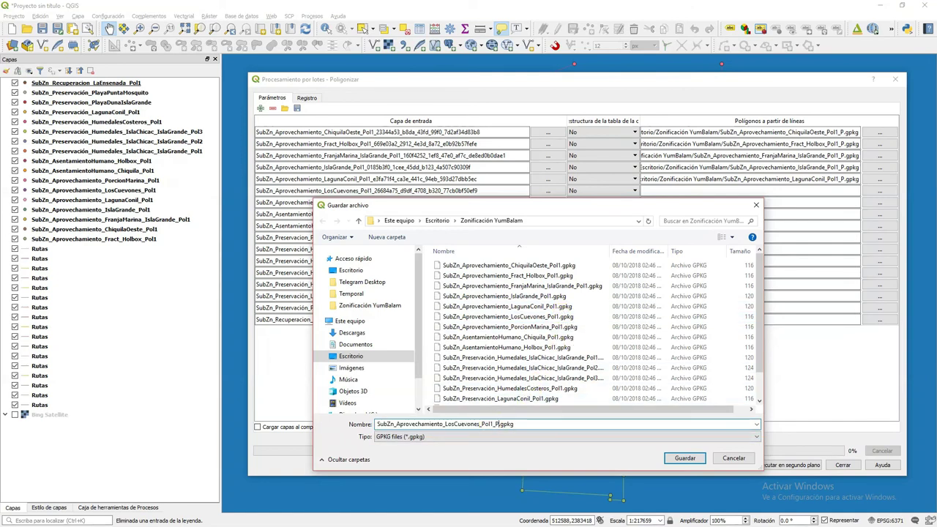
key("Return")
key("Return")
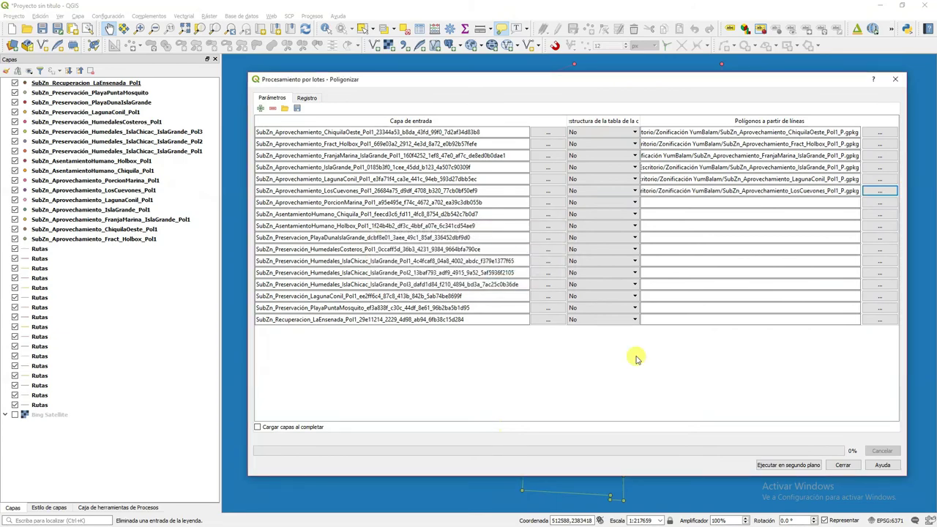
Set the PorcionMarina row's polygon output to SubZn_Aprovechamiento_PorcionMarina_Pol1_P.gpkg, without autofill
left_click(866, 205)
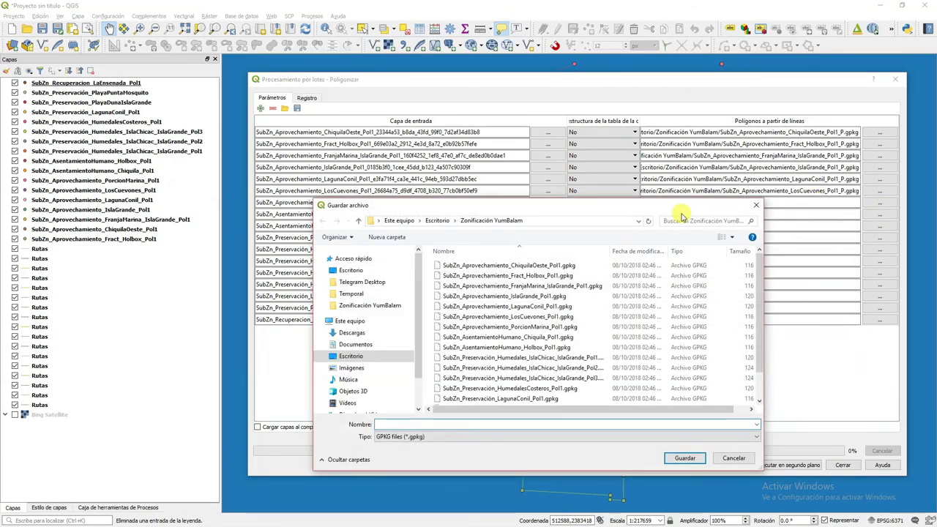
left_click_drag(623, 211, 623, 217)
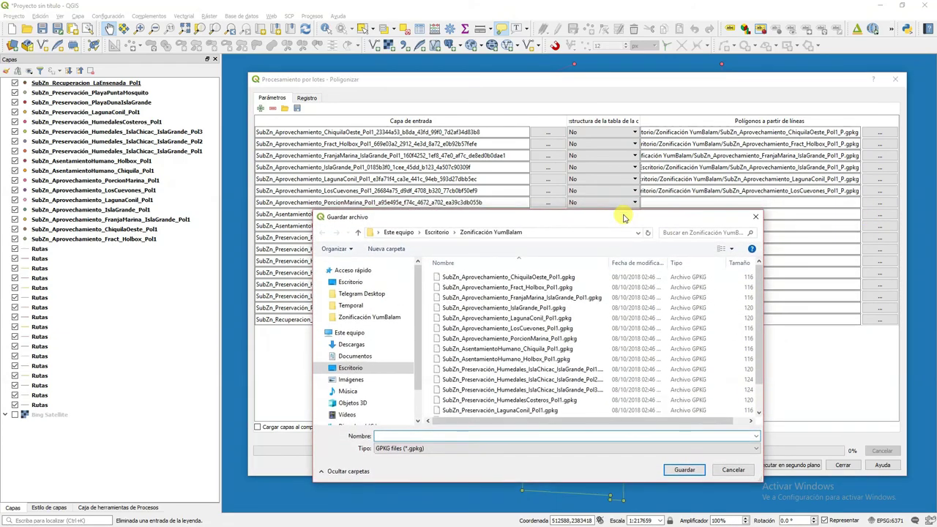
left_click(545, 338)
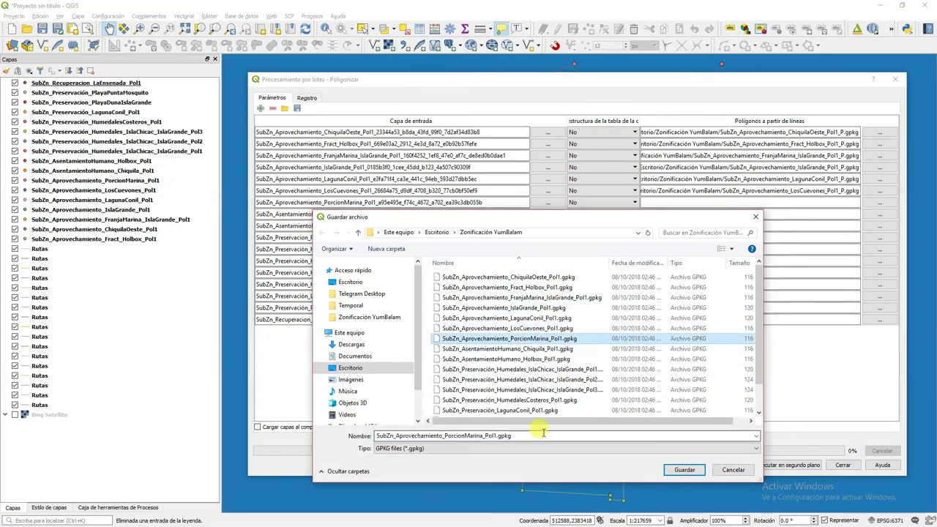
left_click(496, 436)
left_click(496, 436)
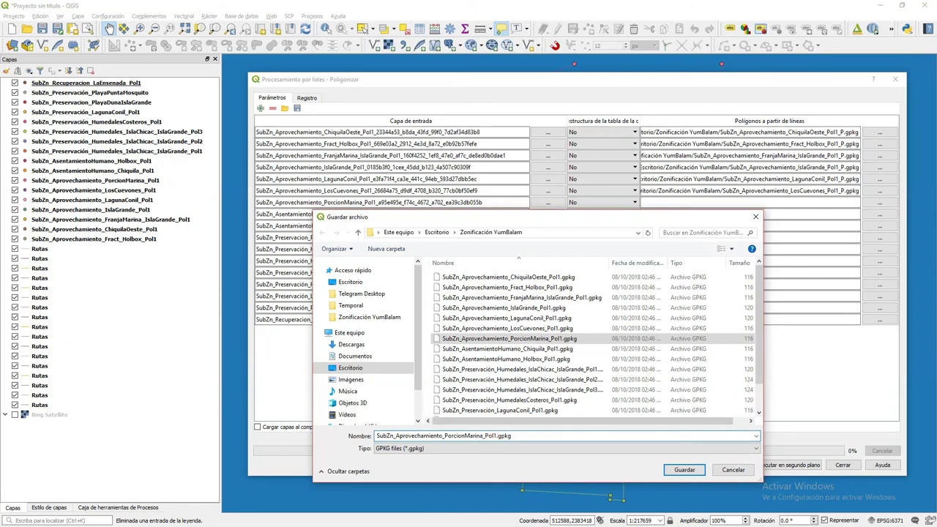
key("Return")
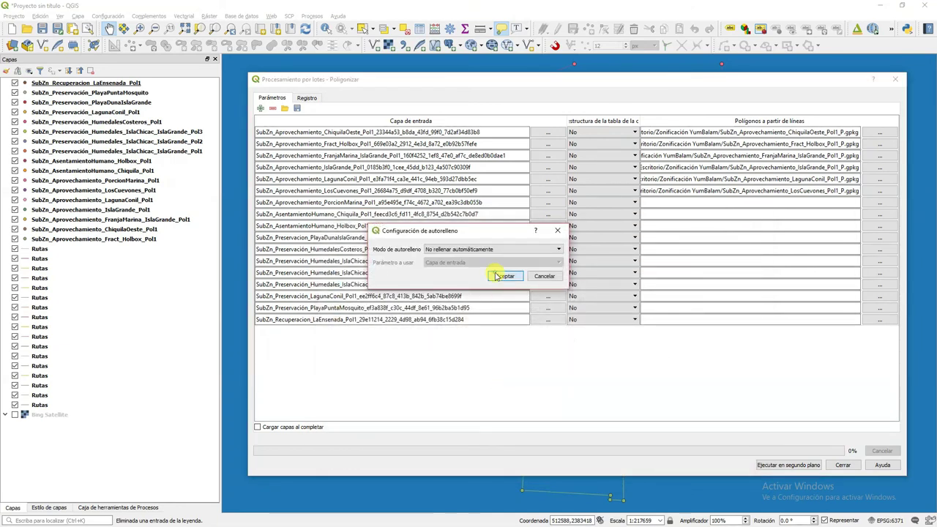
left_click(501, 276)
Set the AsentamientoHumano_Chiquila row's polygon output to SubZn_AsentamientoHumano_Chiquila_Pol1_p.gpkg, without autofill
left_click(879, 215)
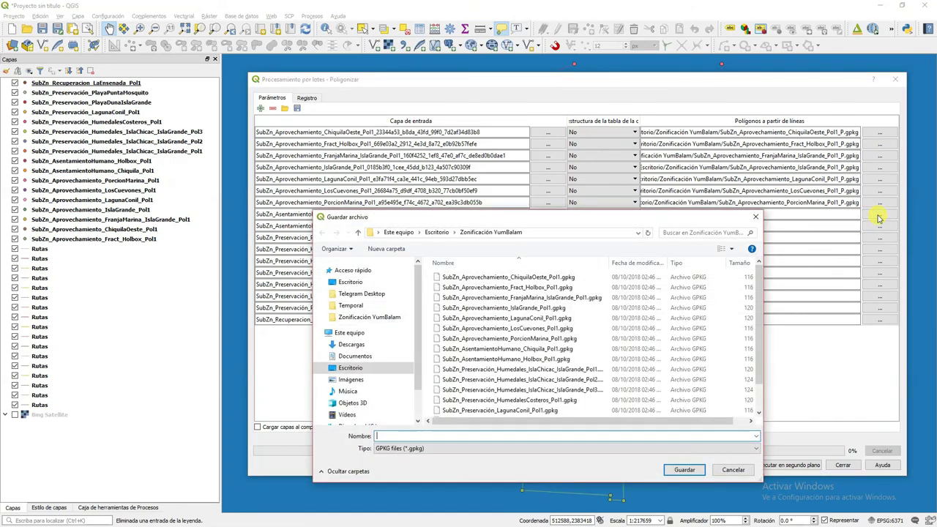
left_click_drag(582, 229, 577, 230)
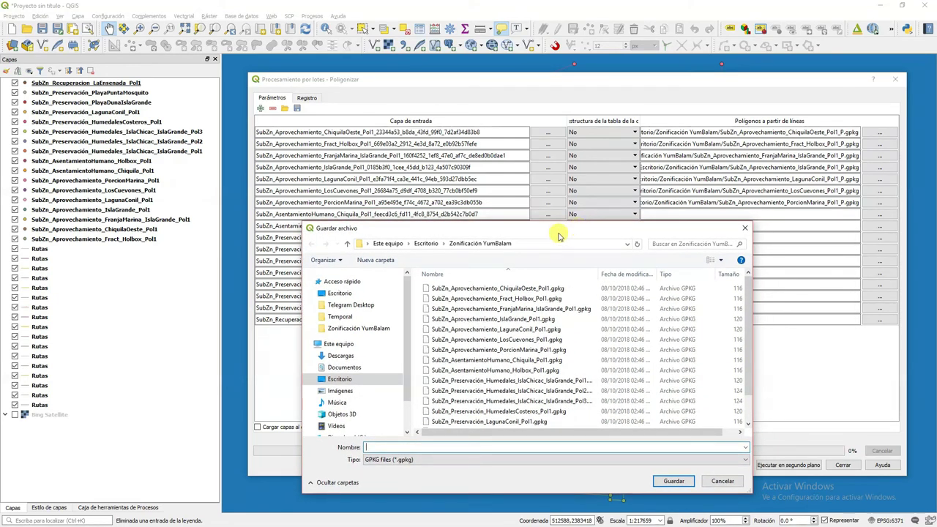
left_click(527, 359)
double_click(481, 447)
left_click(481, 447)
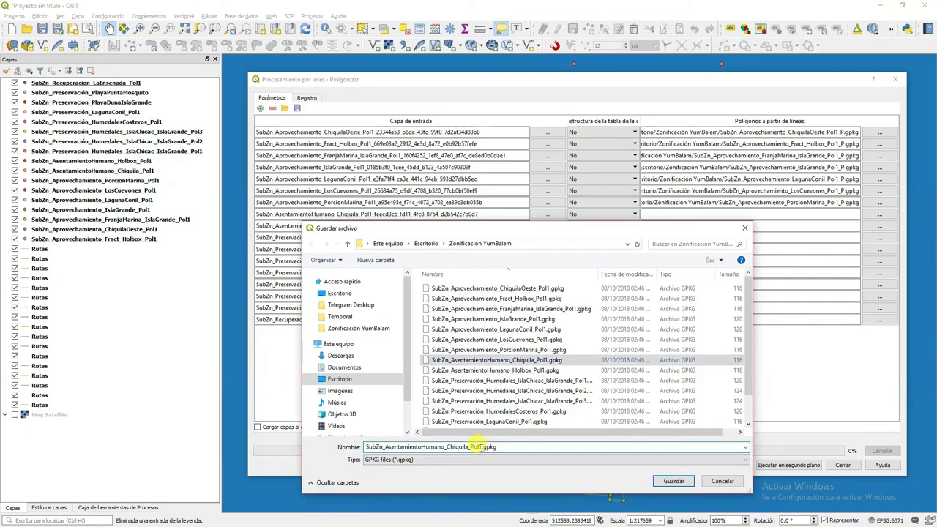
type("_p")
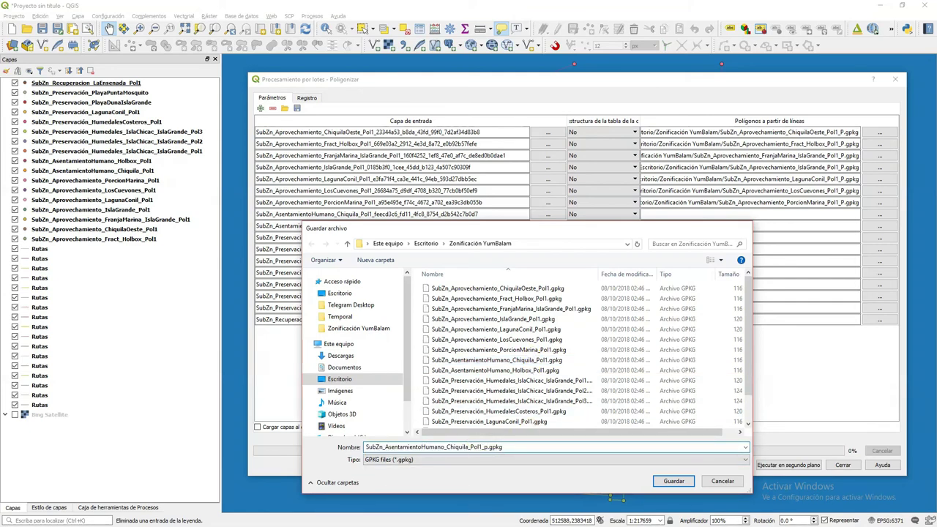
key("Return")
key("Return")
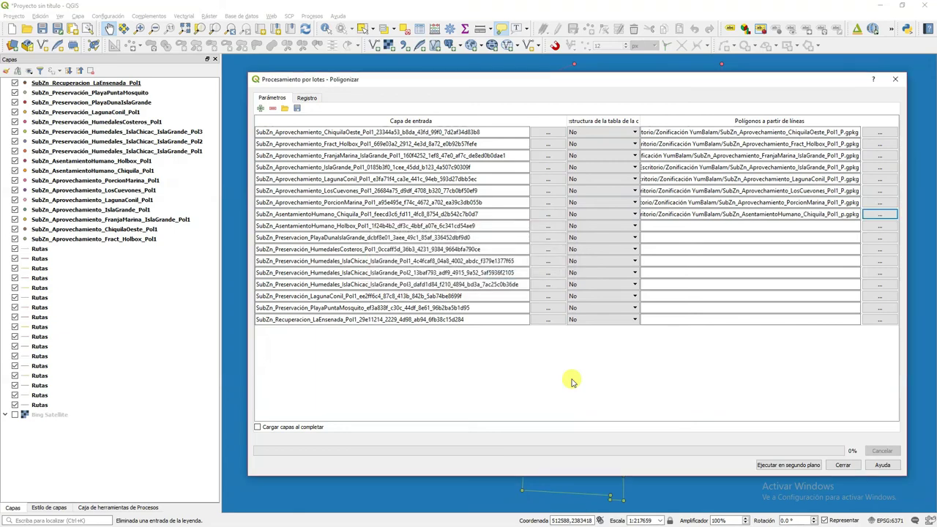
Set the AsentamientoHumano_Holbox row's polygon output to SubZn_AsentamientoHumano_Holbox_Pol1_P.gpkg, without autofill
left_click(879, 225)
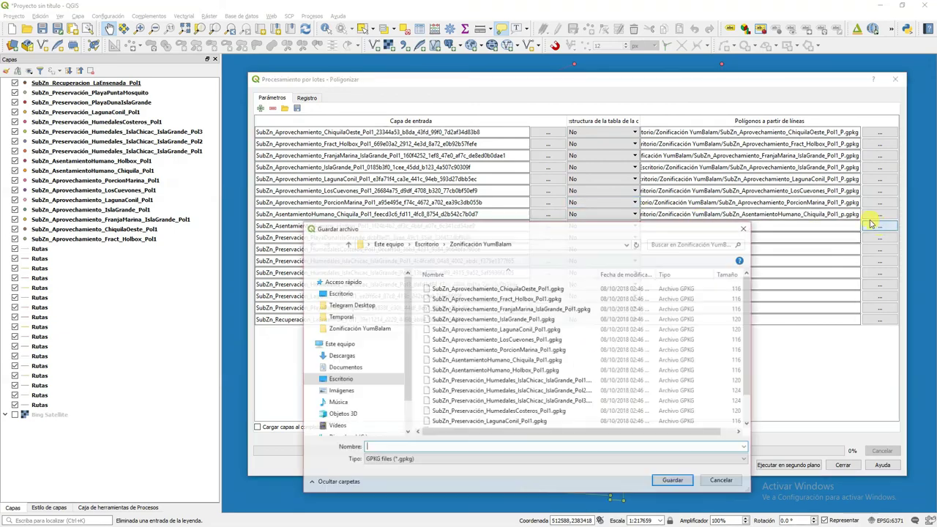
left_click_drag(424, 229, 419, 241)
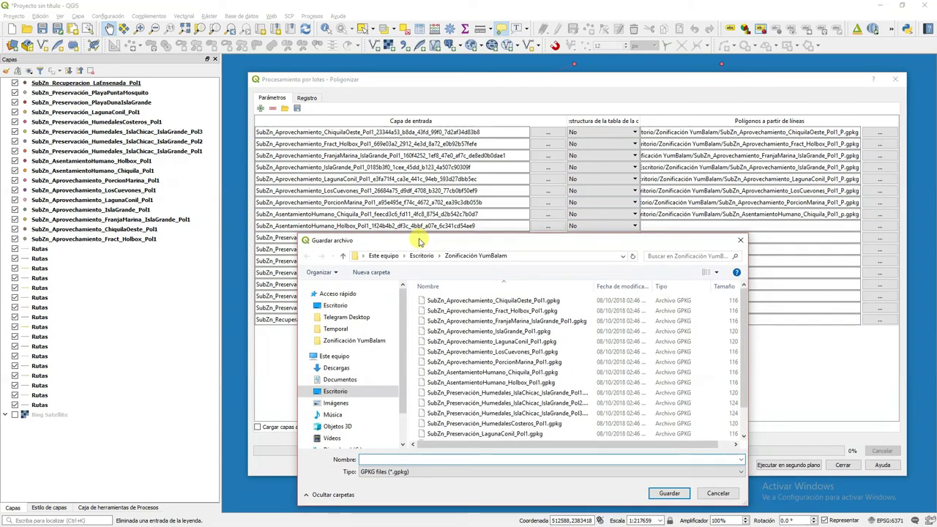
left_click(516, 382)
double_click(475, 459)
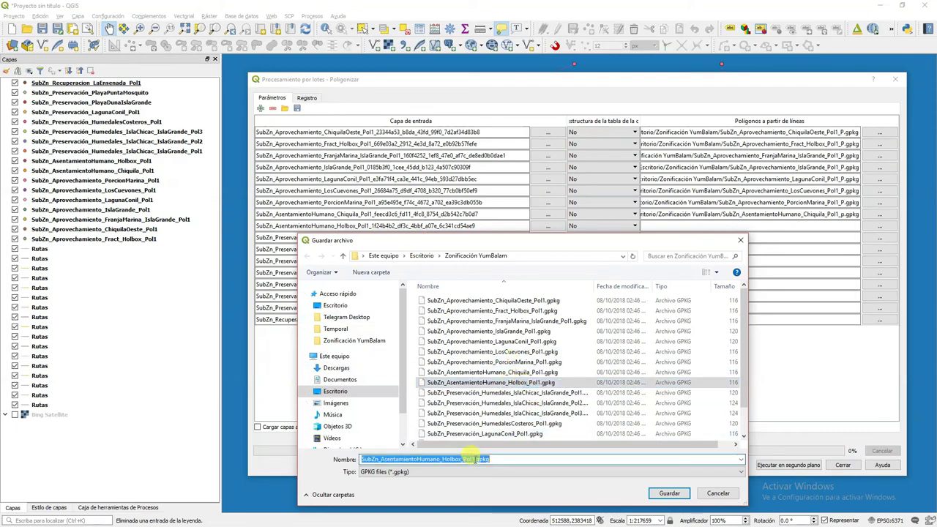
left_click(476, 459)
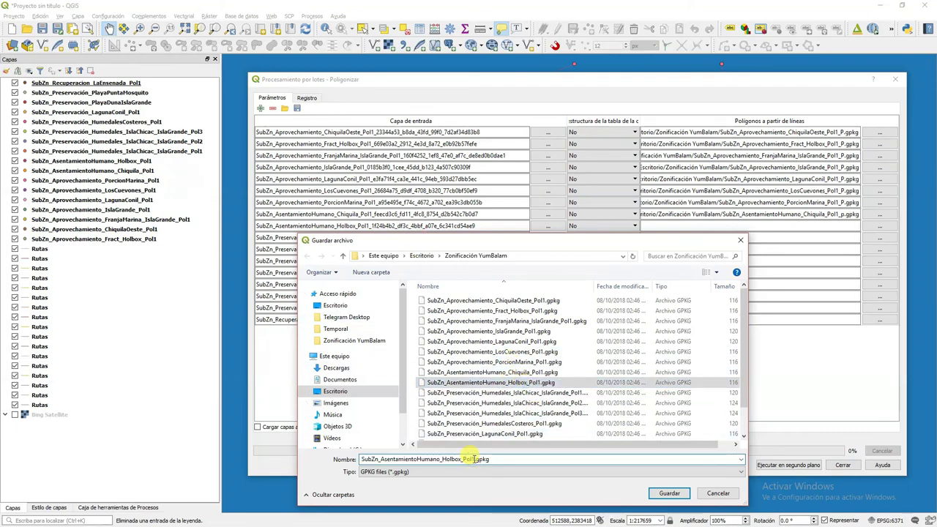
type("_P")
key("Return")
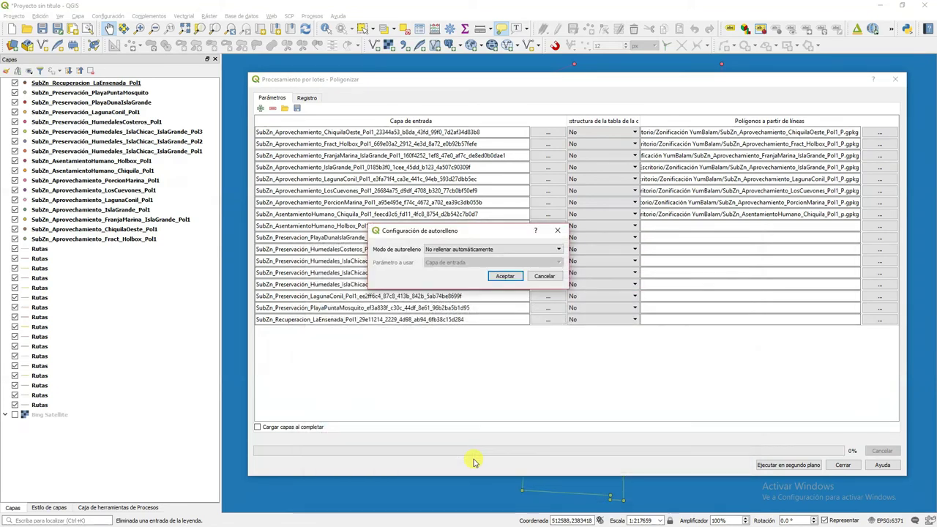
key("Return")
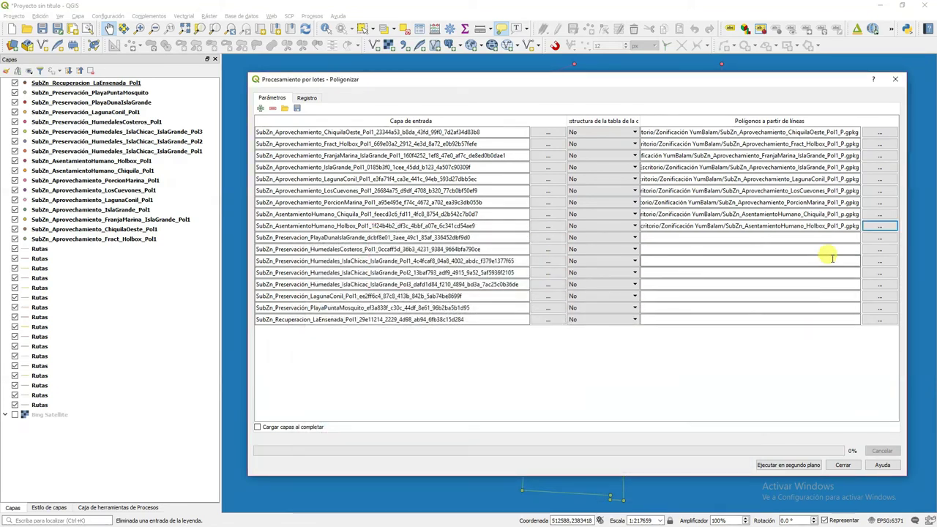
Set the PlayaDunaIslaGrande row's polygon output to SubZn_Preservacion_PlayaDunaIslaGrande_P.gpkg, without autofill
left_click(875, 238)
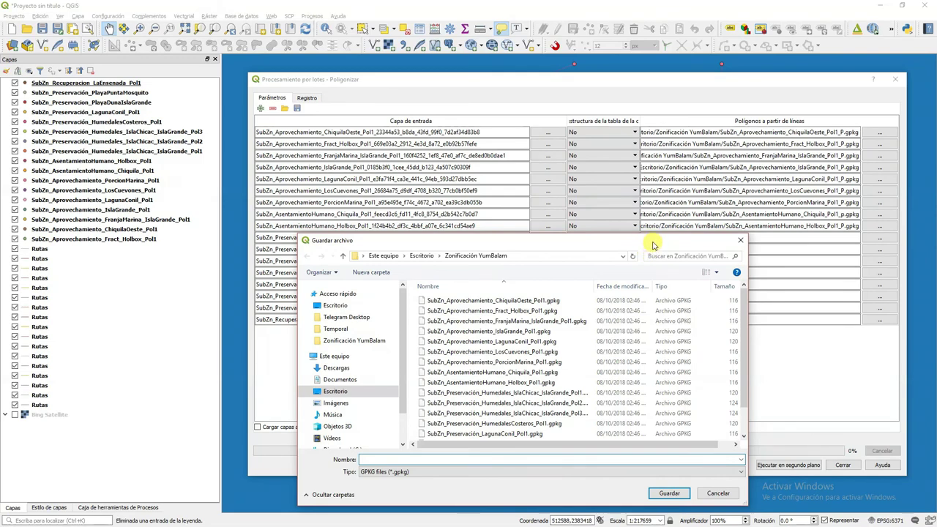
left_click_drag(653, 245, 656, 256)
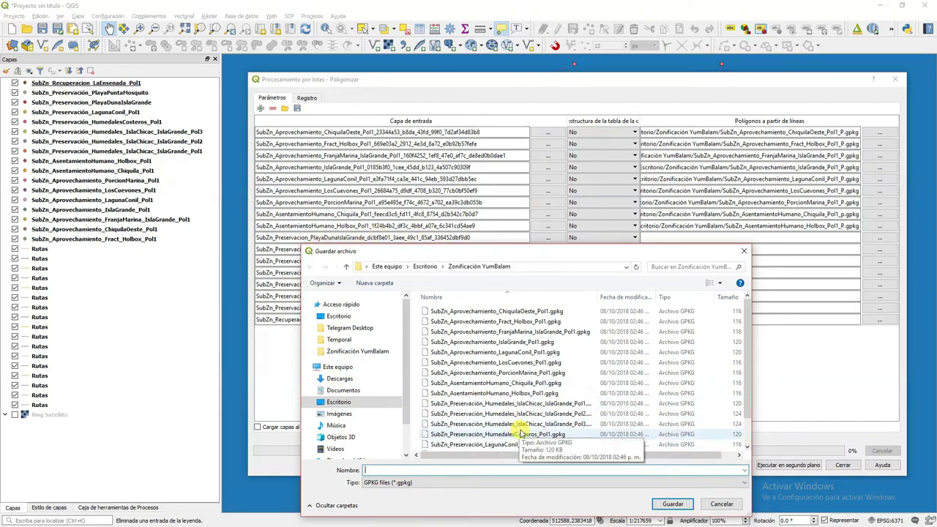
scroll(516, 432, "down", 1)
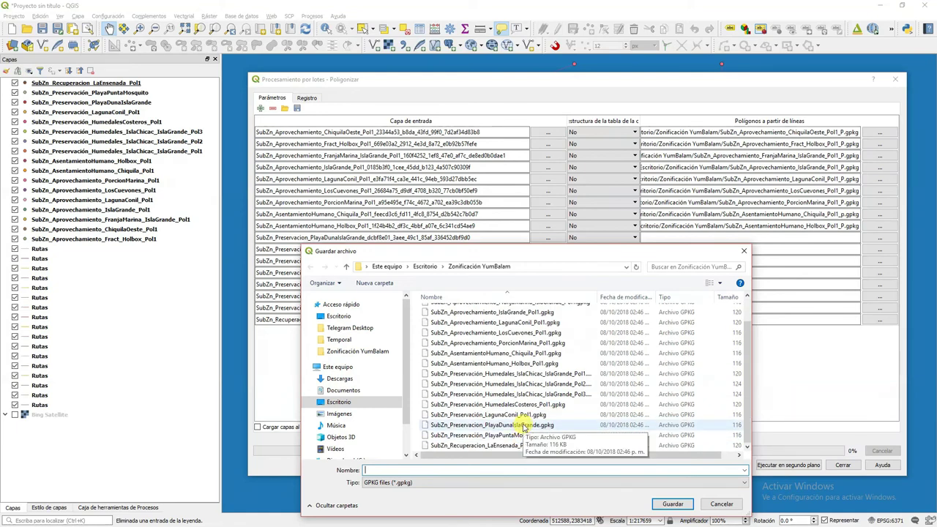
left_click(524, 426)
double_click(462, 468)
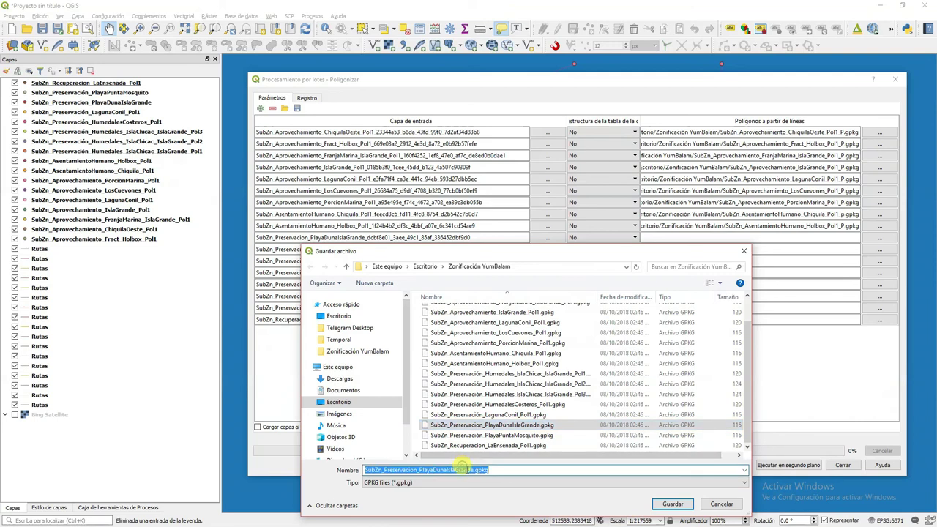
left_click(474, 469)
type("_")
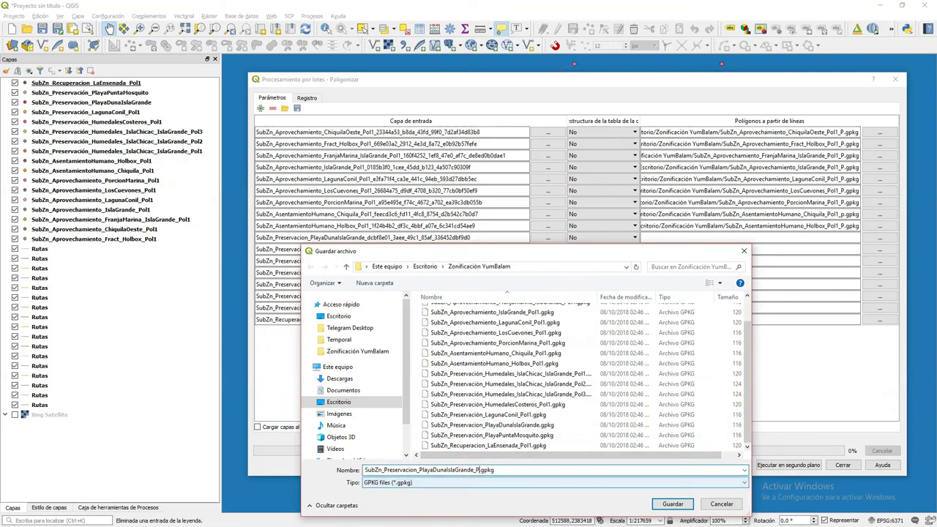
type("P")
key("Return")
key("Return")
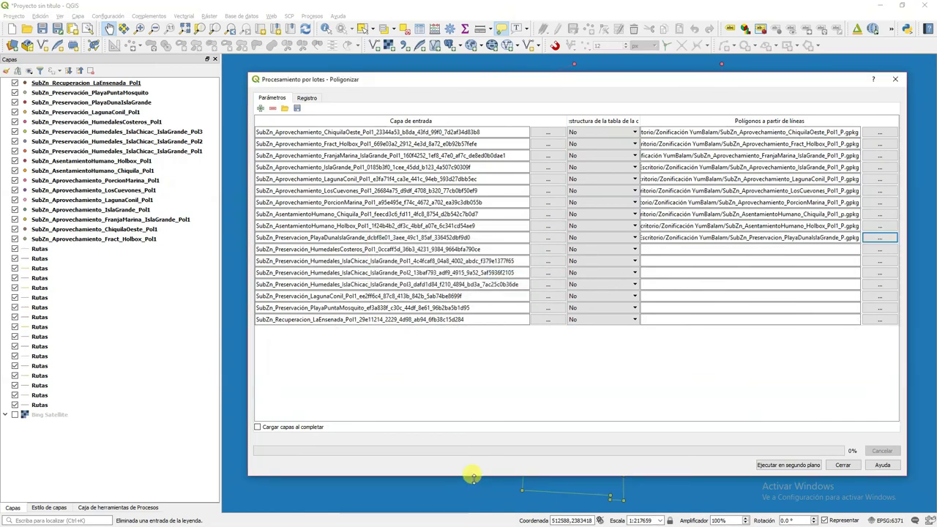
Set the HumedalesCosteros row's polygon output to SubZn_Preservación_HumedalesCosteros_Pol1_P.gpkg, without autofill
left_click(881, 249)
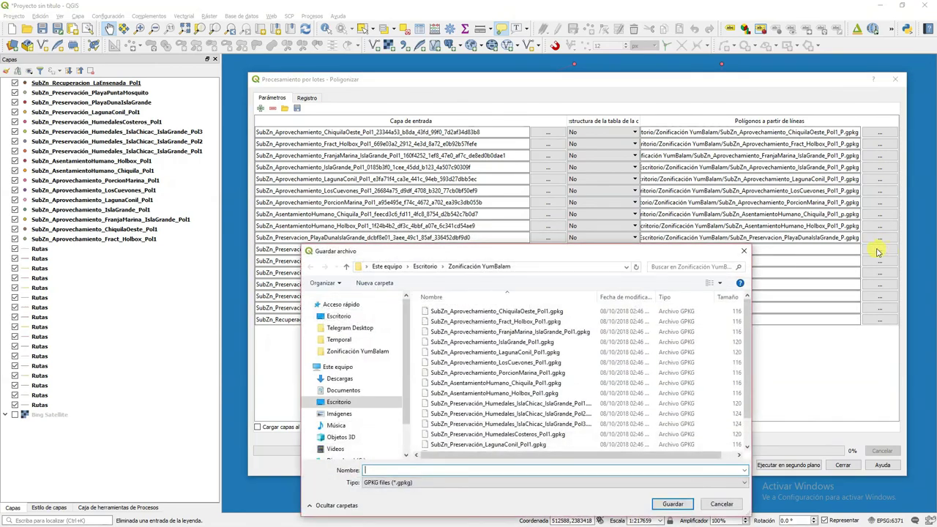
mouse_move(664, 253)
left_mouse_down()
mouse_move(665, 265)
mouse_move(667, 258)
left_mouse_up()
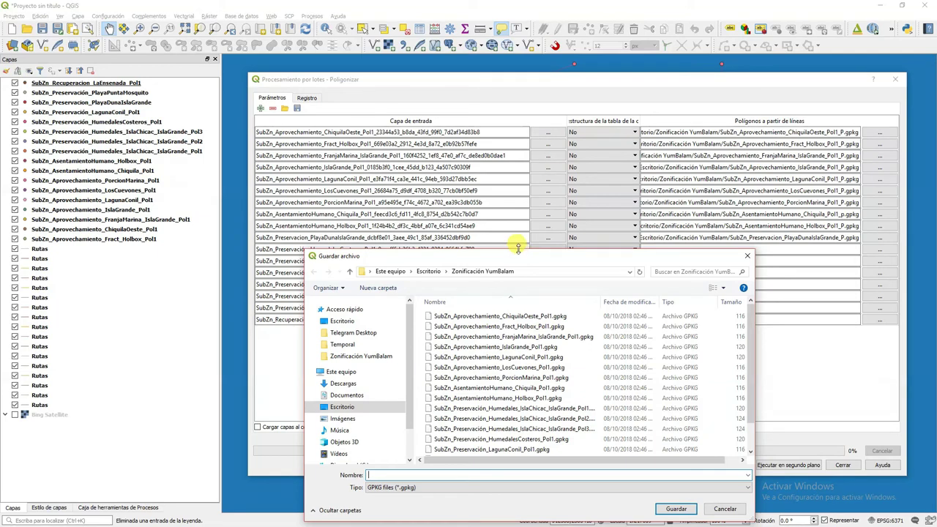
left_click_drag(517, 249, 518, 256)
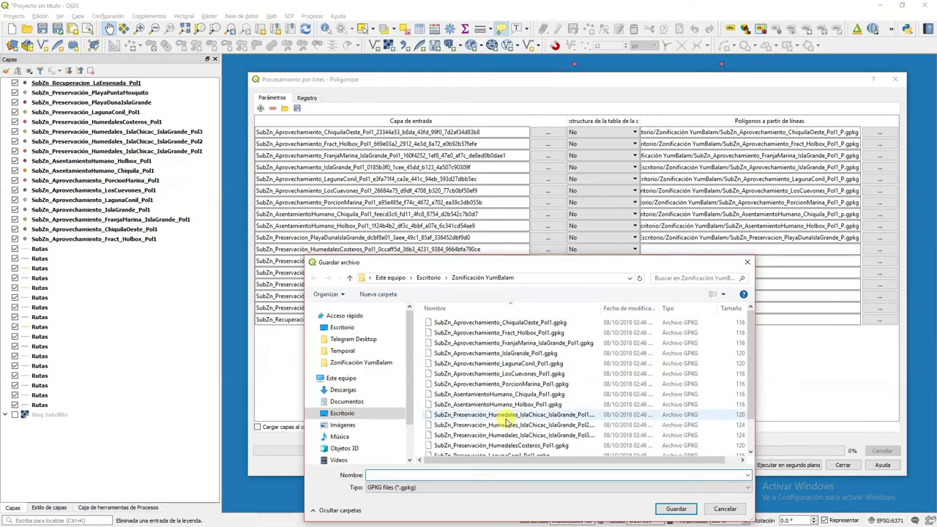
left_click(510, 447)
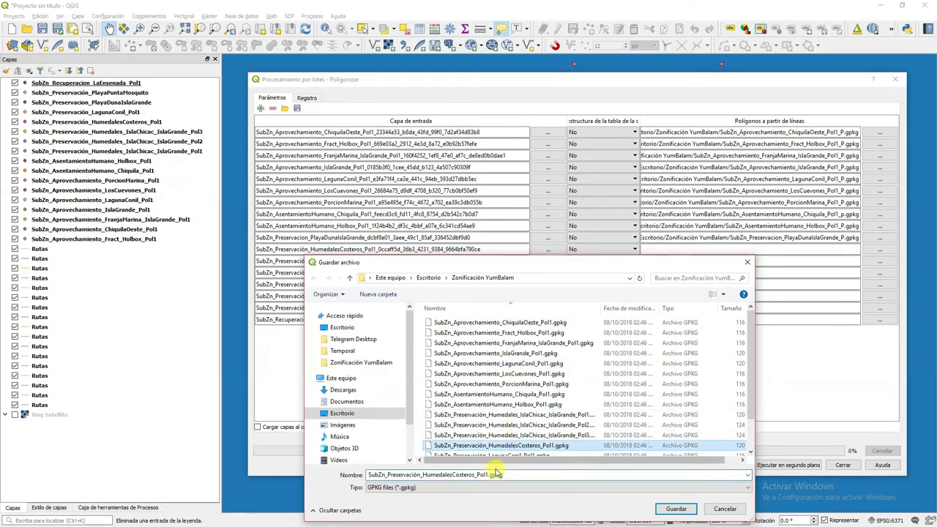
double_click(489, 474)
left_click(488, 474)
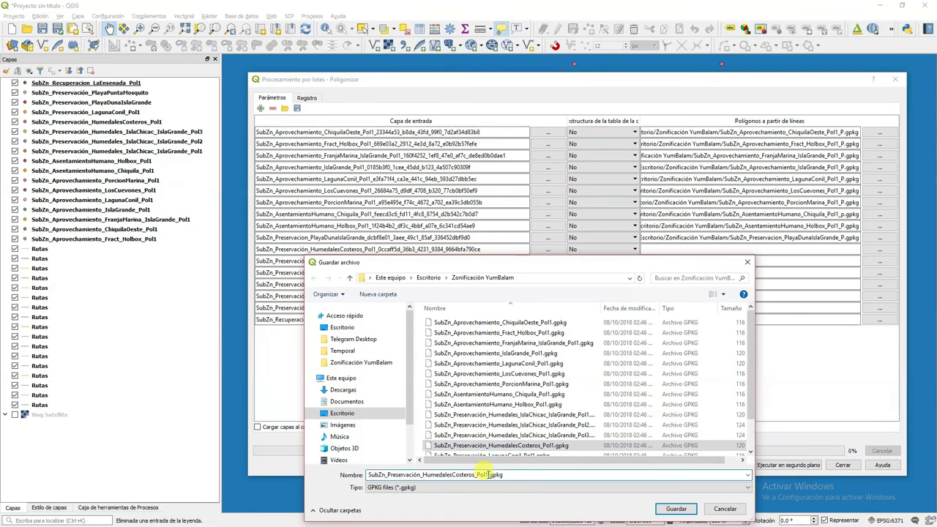
key("Return")
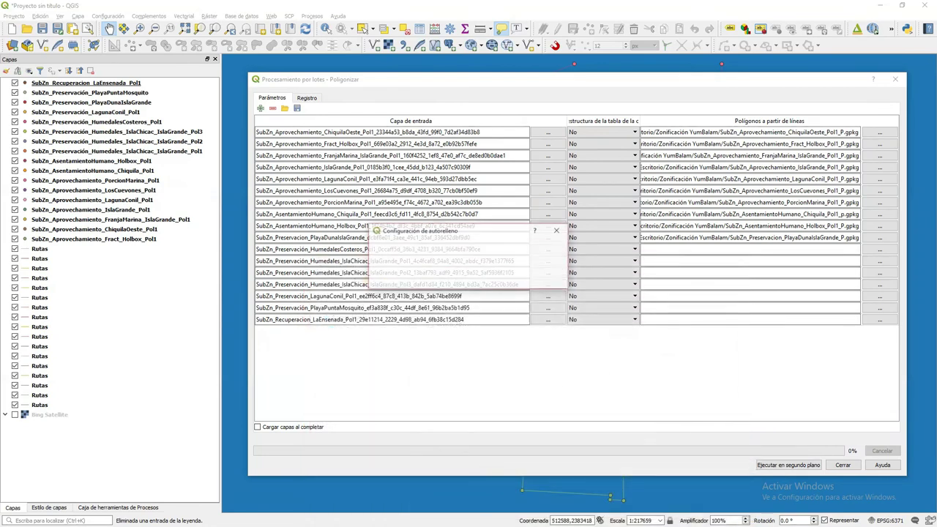
key("Return")
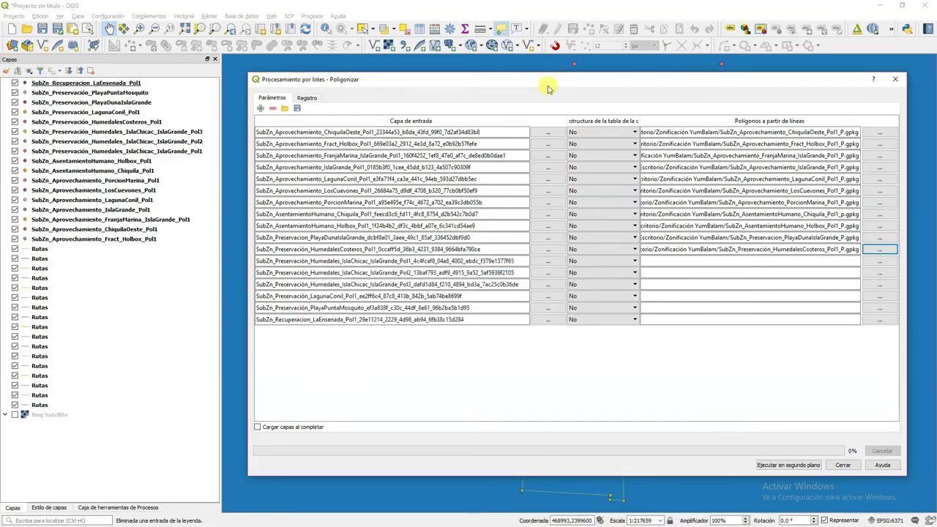
Set the Humedales_IslaChicac_IslaGrande_Pol1 row's polygon output to SubZn_Preservación_Humedales_IslaChicac_IslaGrande_Pol1_P.gpkg, without autofill
left_click_drag(543, 82, 531, 40)
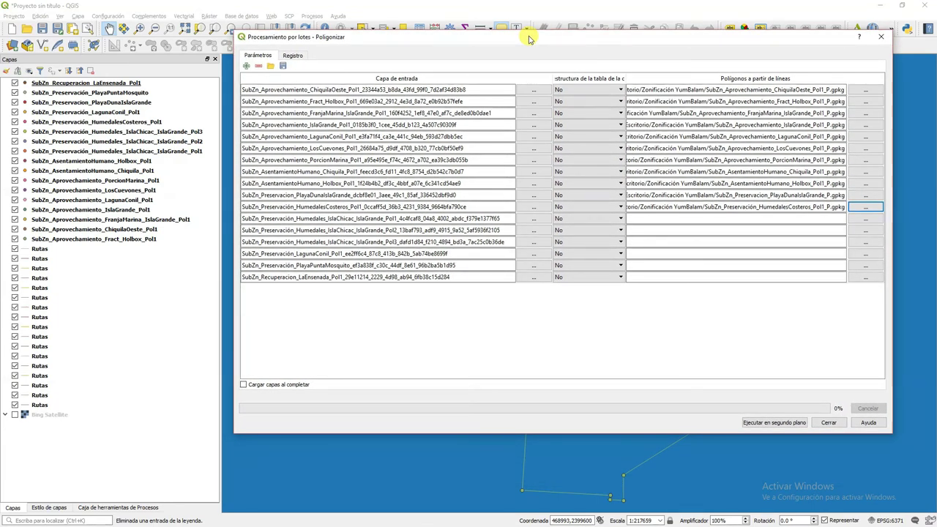
left_click(862, 220)
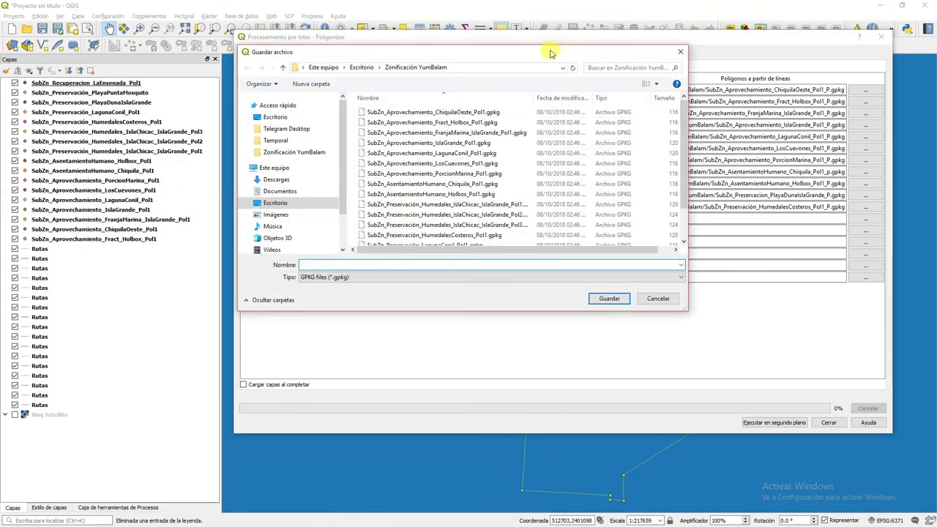
left_click_drag(572, 120, 581, 234)
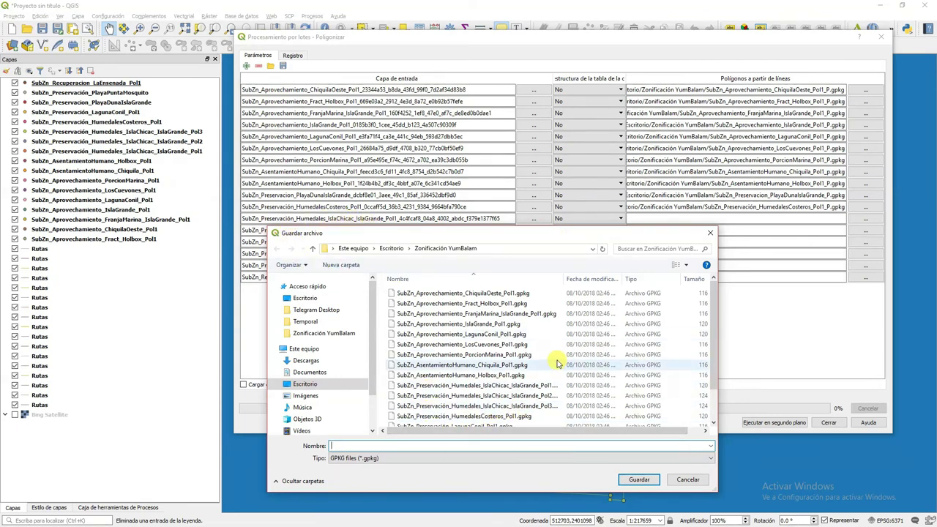
left_click(505, 384)
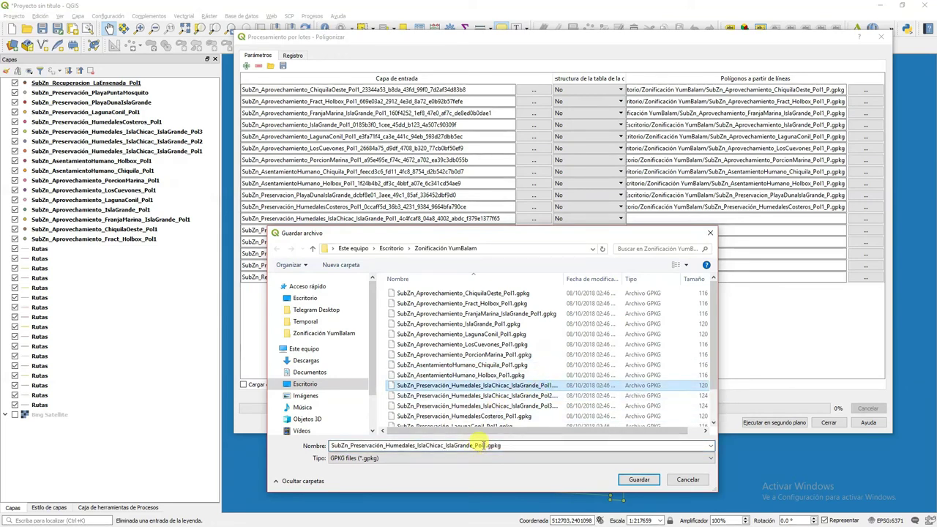
left_click(483, 445)
left_click(483, 445)
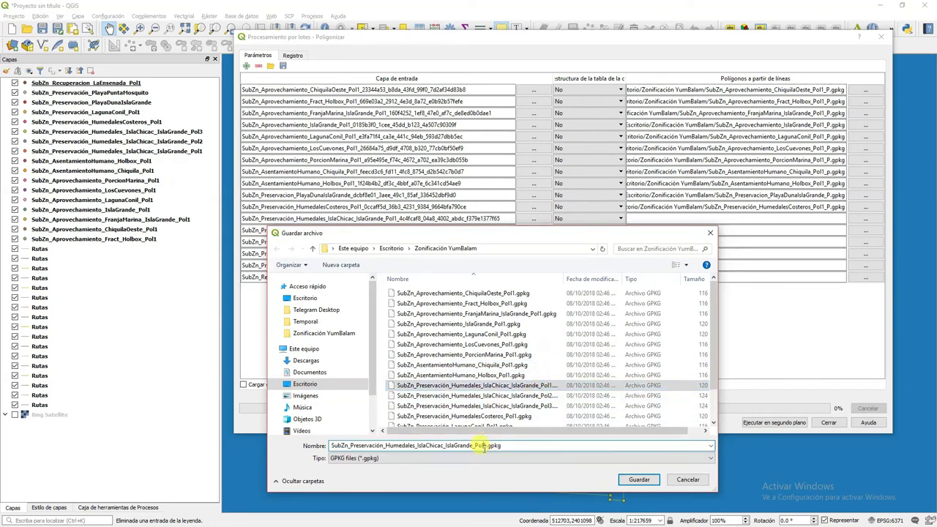
type("_P")
key("Return")
key("Return")
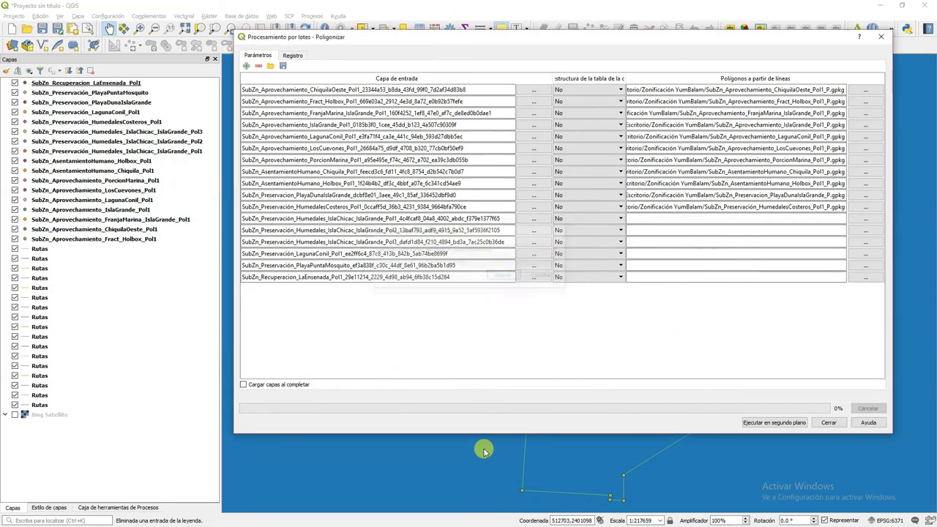
Set the Humedales_IslaChicac_IslaGrande_Pol2 row's polygon output to SubZn_Preservación_Humedales_IslaChicac_IslaGrande_Pol2_P.gpkg, without autofill
left_click(861, 230)
left_click_drag(627, 237, 626, 246)
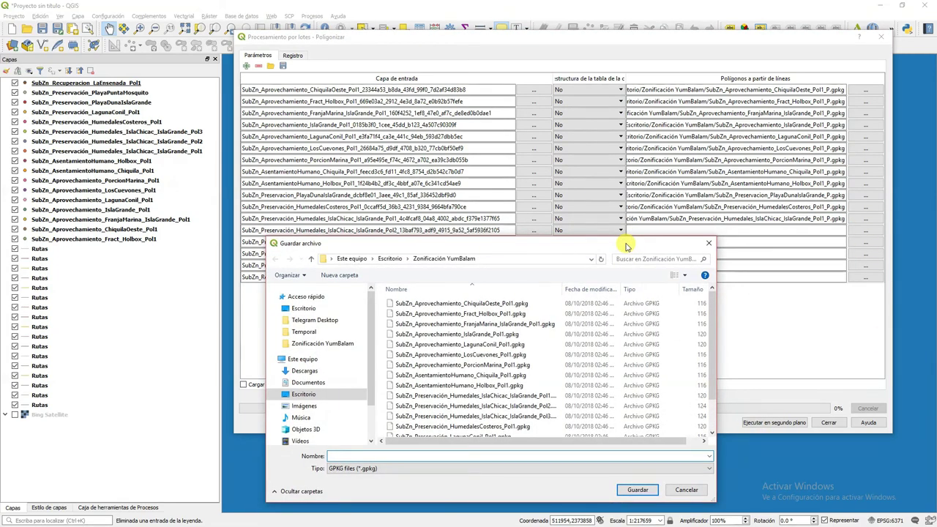
left_click(540, 406)
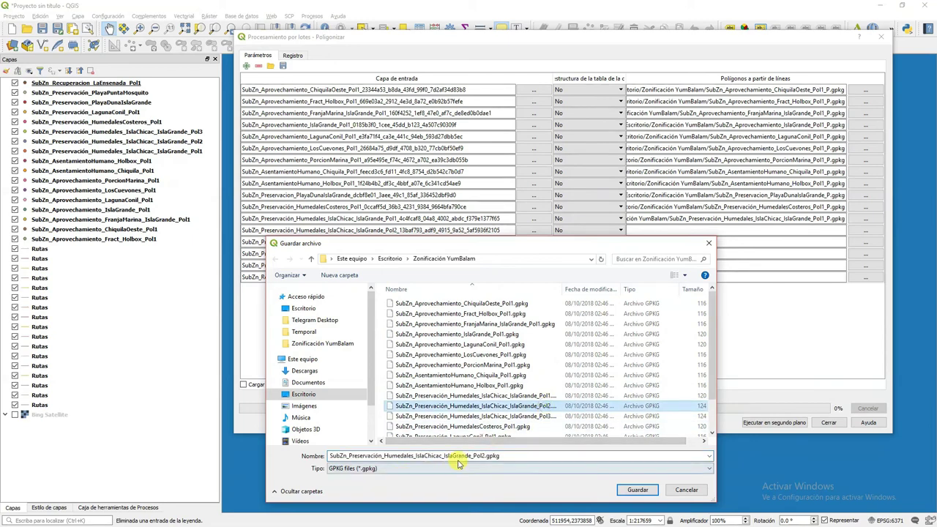
double_click(491, 457)
left_click(484, 454)
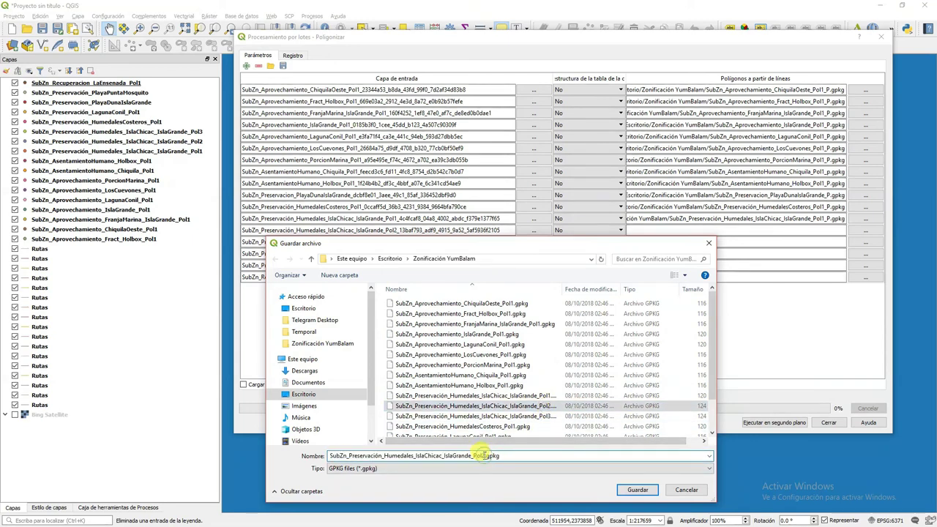
type("_P")
key("Return")
key("Return")
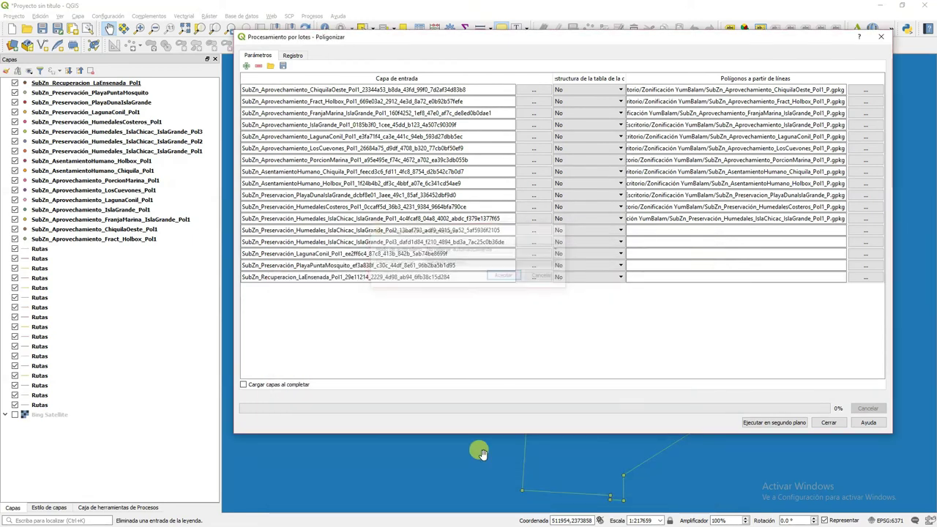
Set the Humedales_IslaChicac_IslaGrande_Pol3 row's polygon output to SubZn_Preservación_Humedales_IslaChicac_IslaGrande_Pol3_P.gpkg, without autofill
left_click(865, 244)
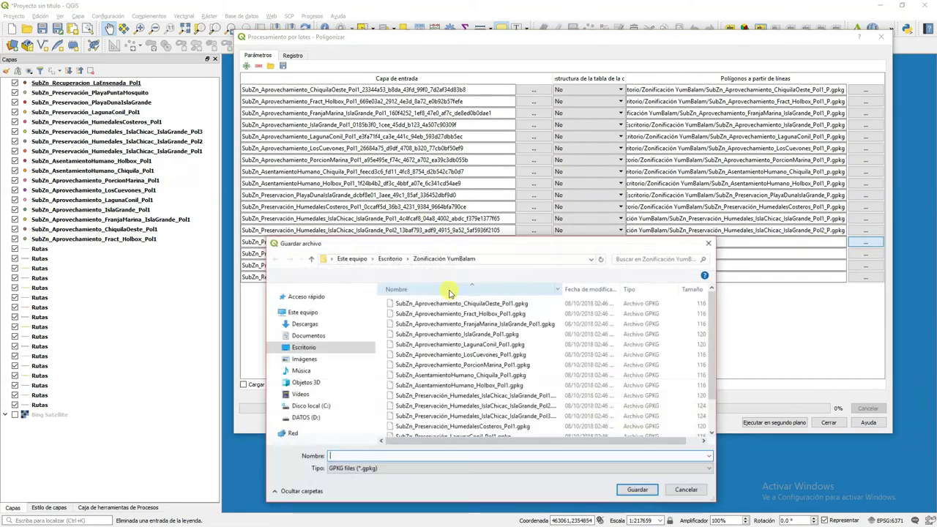
left_click_drag(453, 249, 452, 261)
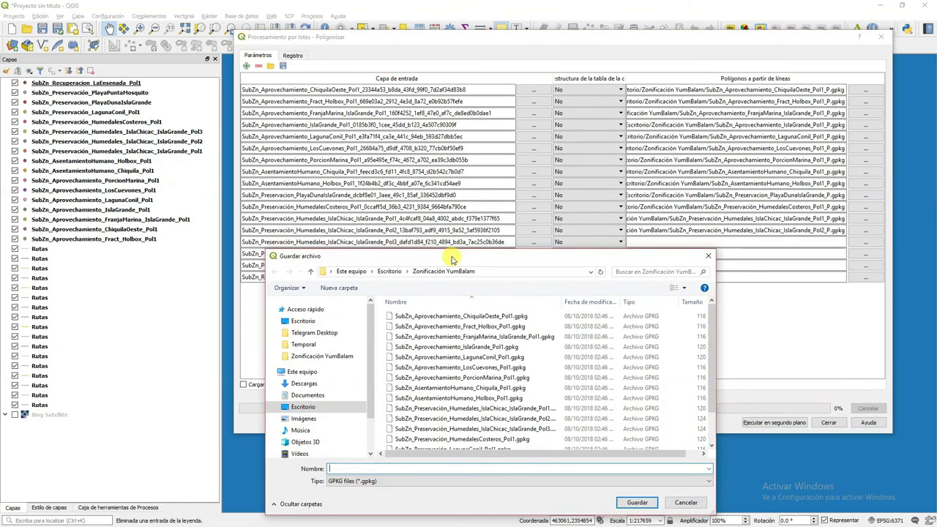
left_click(533, 429)
left_click(472, 468)
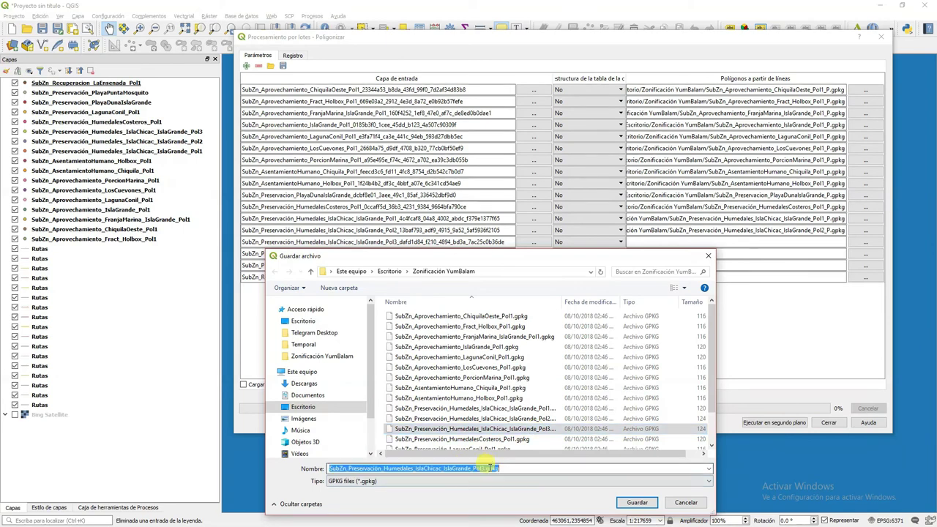
left_click(483, 468)
type("_P")
key("Return")
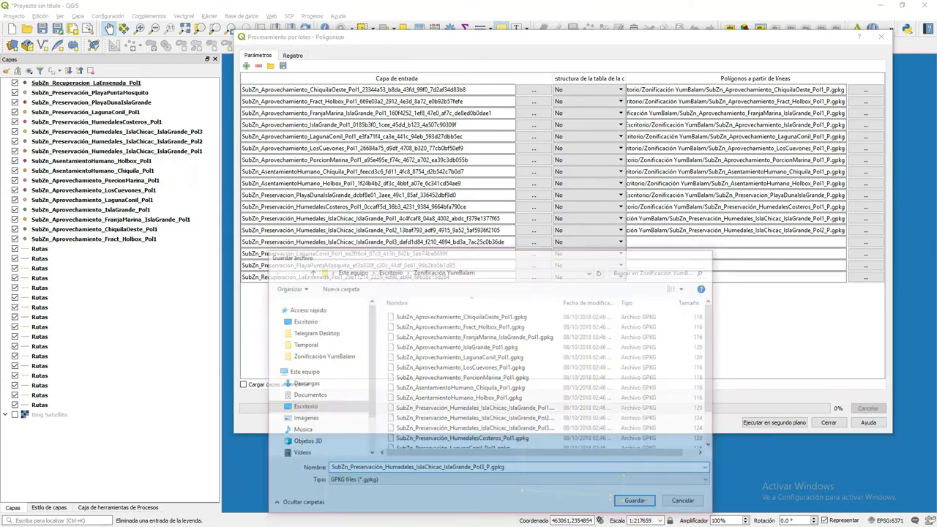
key("Return")
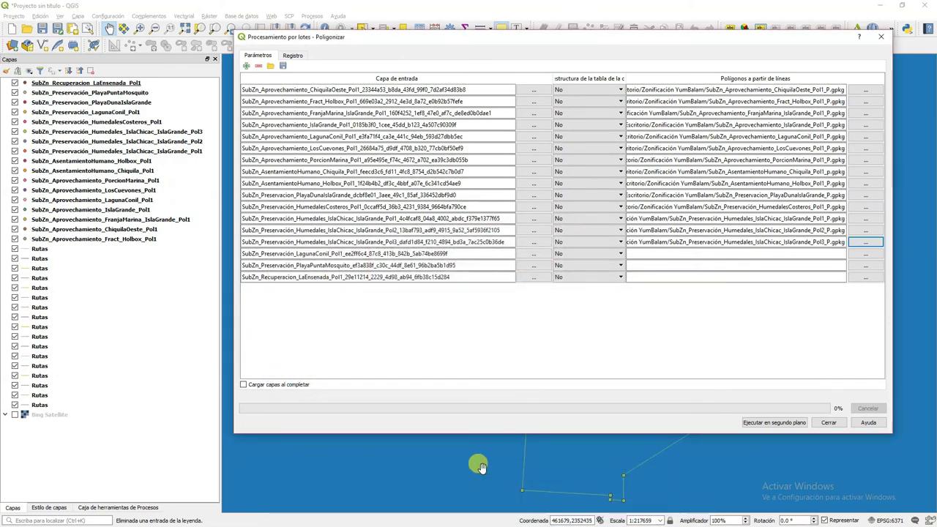
Set the Preservación_LagunaConil row's polygon output to SubZn_Preservación_LagunaConil_Pol1_P.gpkg, without autofill
left_click(856, 256)
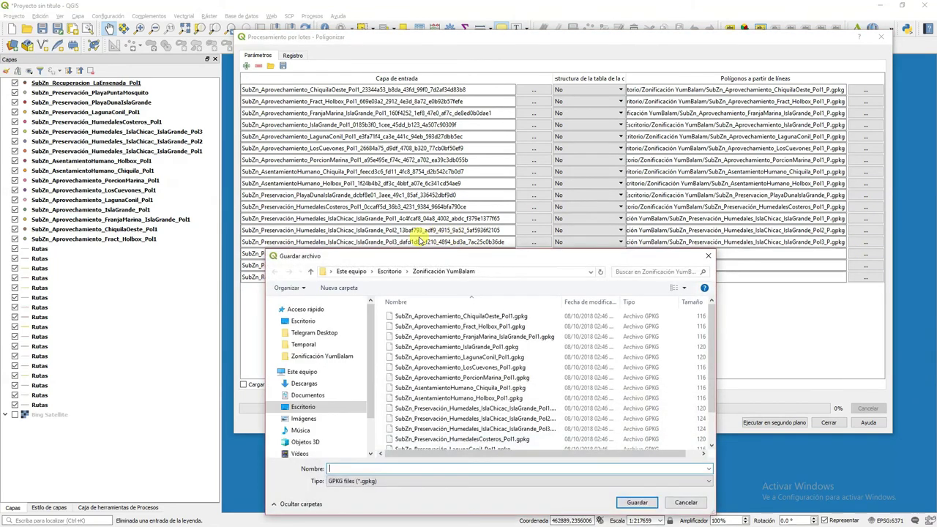
left_click_drag(430, 250, 430, 260)
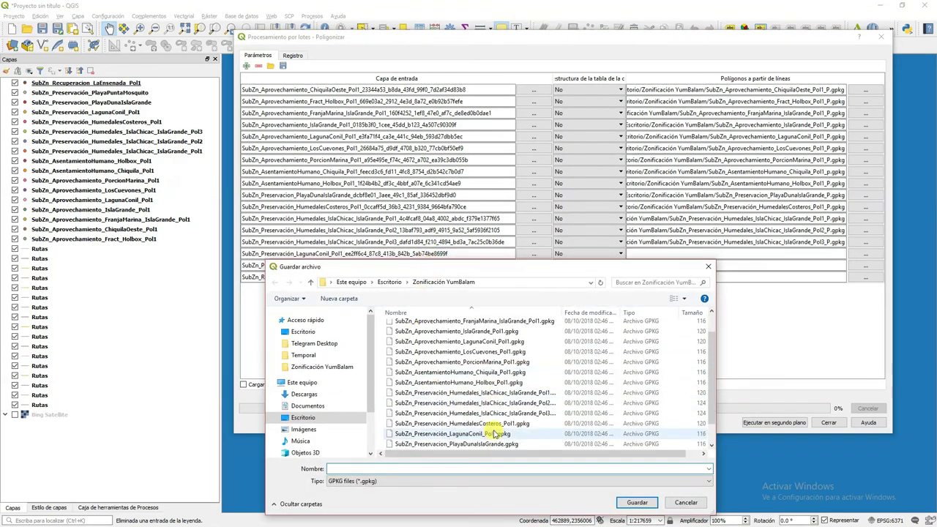
scroll(488, 431, "down", 1)
left_click(492, 435)
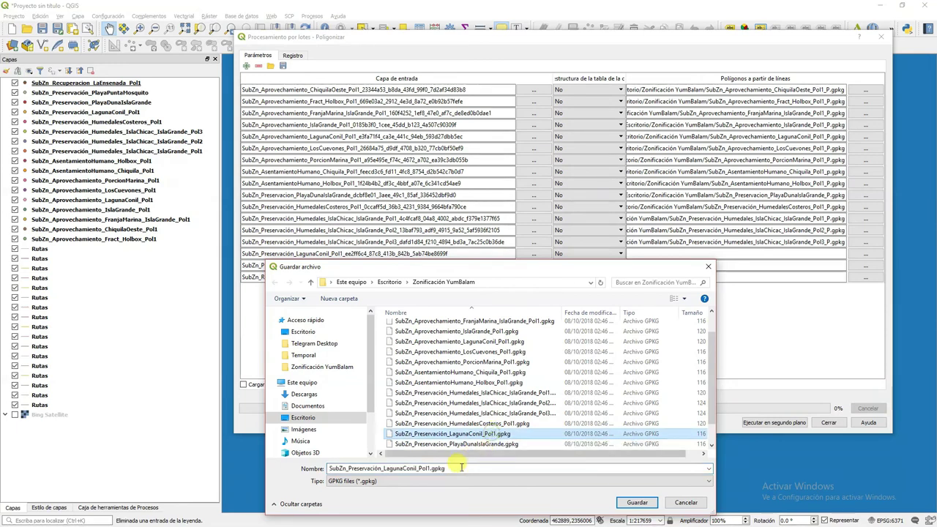
double_click(429, 468)
left_click(430, 469)
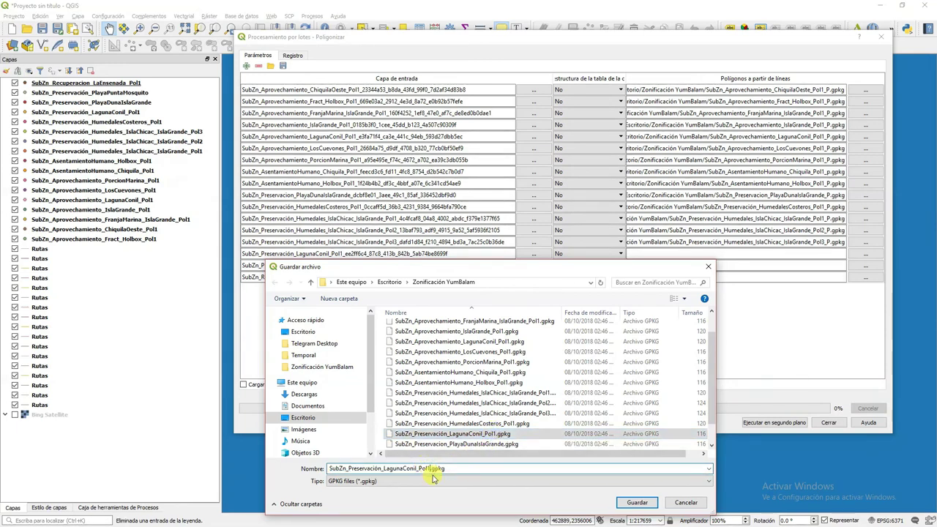
type("_P")
key("Return")
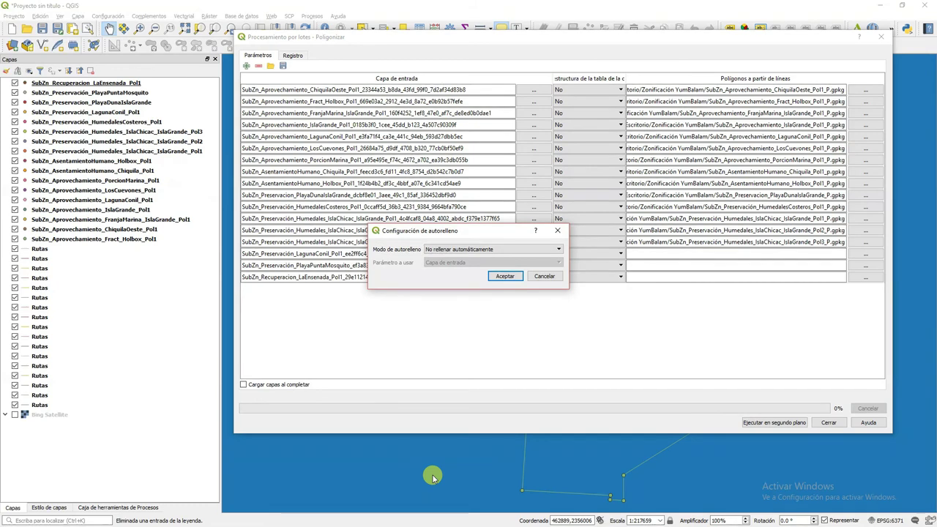
key("Return")
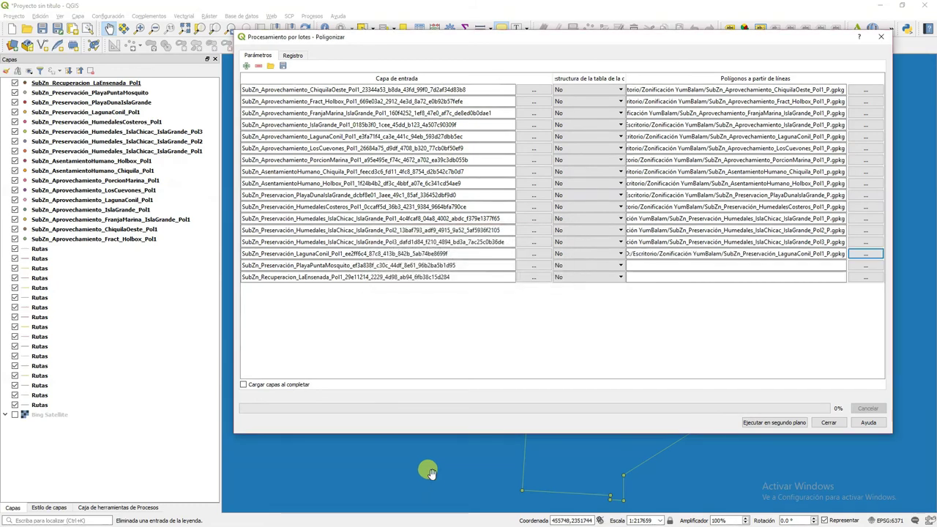
Set the PlayaPuntaMosquito row's polygon output to SubZn_Preservación_PlayaPuntaMosquito_P.gpkg, without autofill
left_click(864, 266)
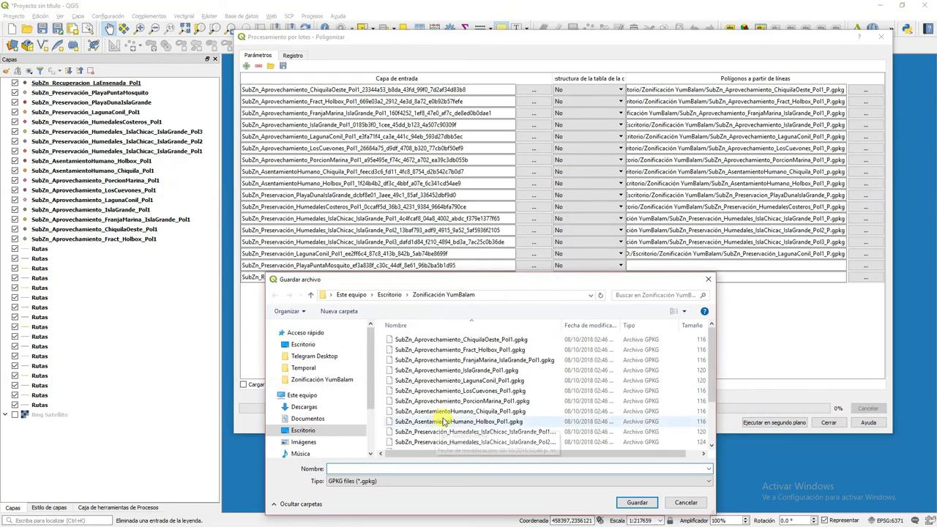
scroll(444, 421, "down", 2)
left_click(481, 434)
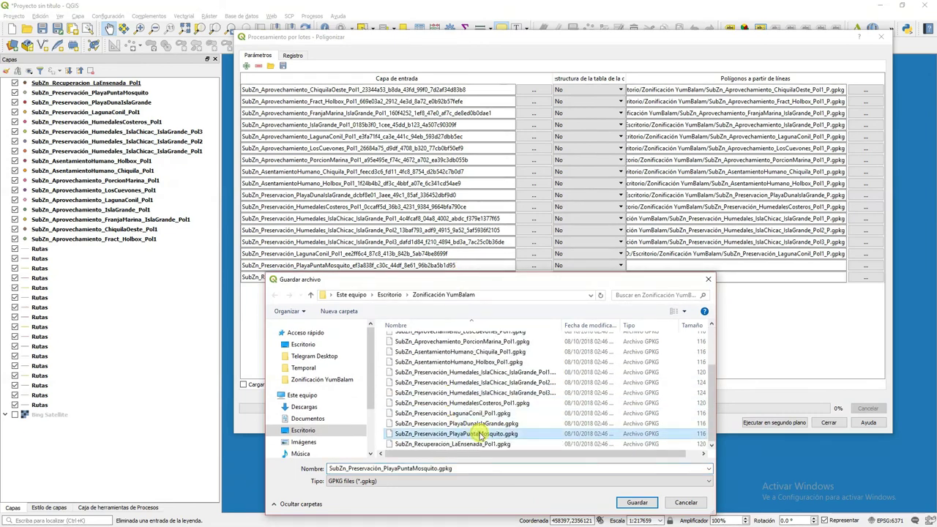
double_click(435, 469)
left_click(437, 469)
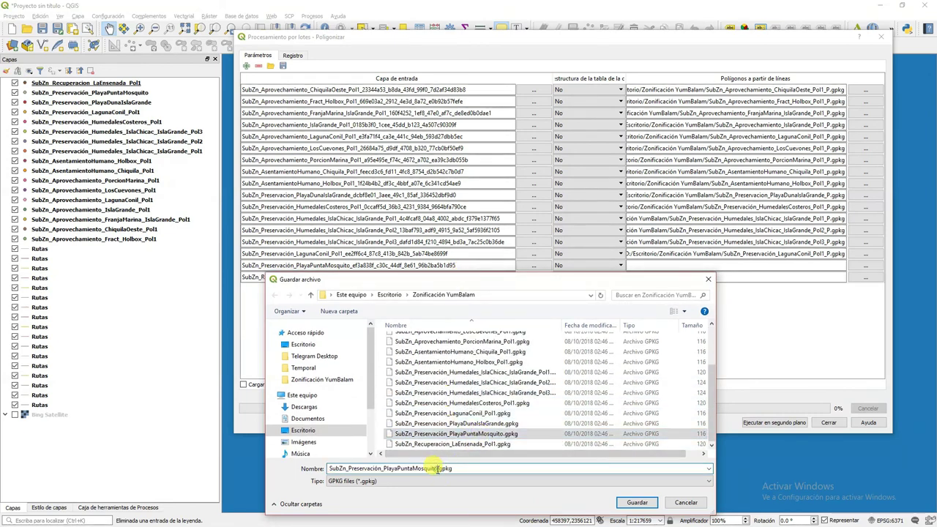
type("_P")
key("Return")
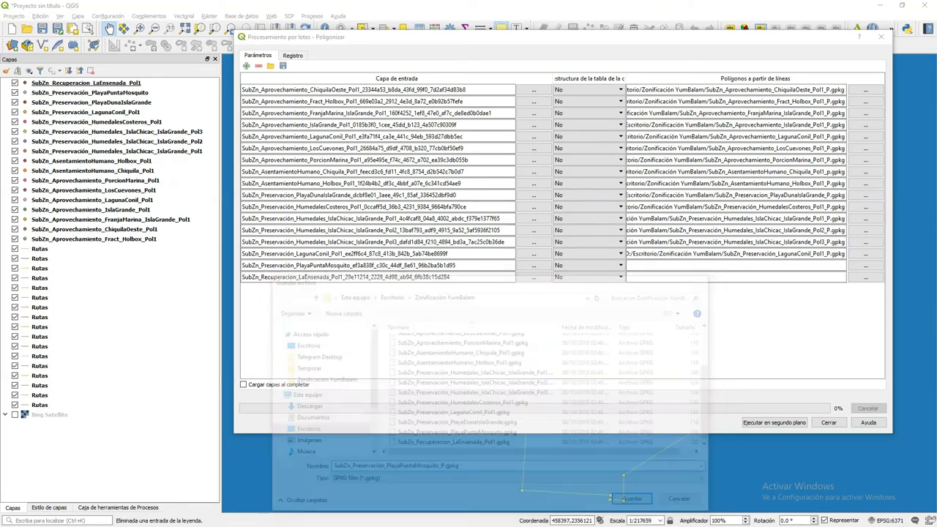
key("Return")
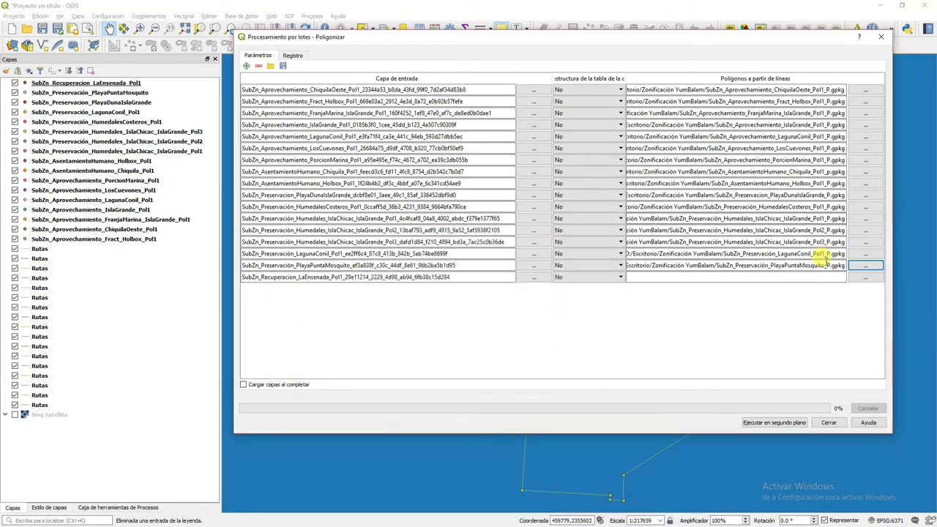
Set the Recuperacion_LaEnsenada row's polygon output to SubZn_Recuperacion_LaEnsenada_Pol1_P.gpkg, without autofill
left_click(866, 278)
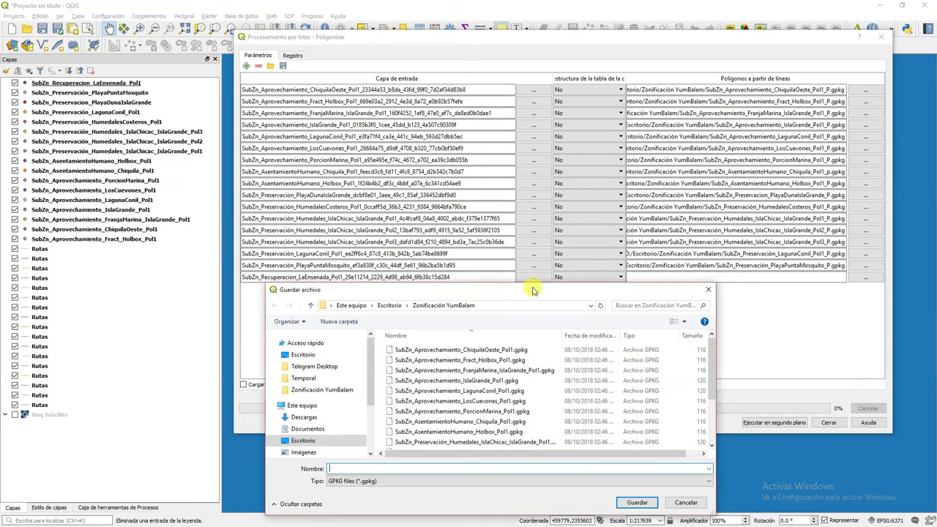
scroll(410, 428, "down", 3)
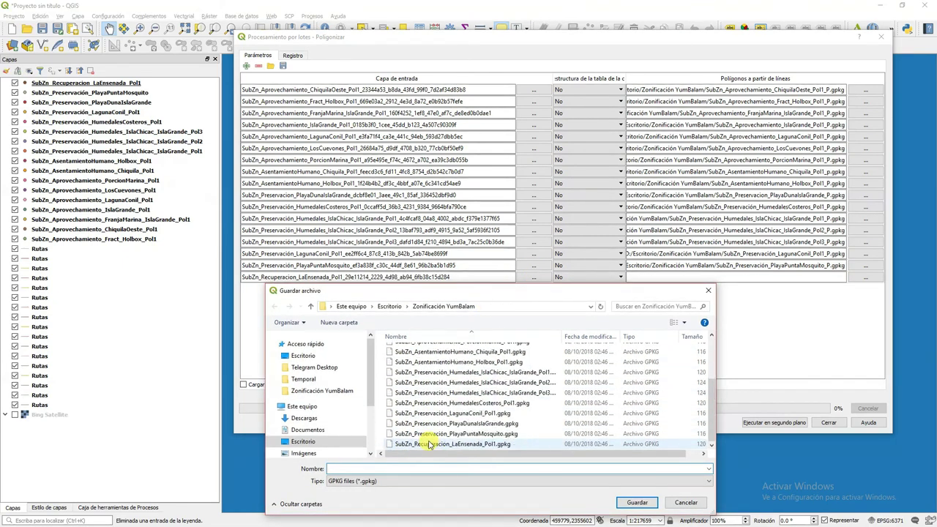
left_click(430, 445)
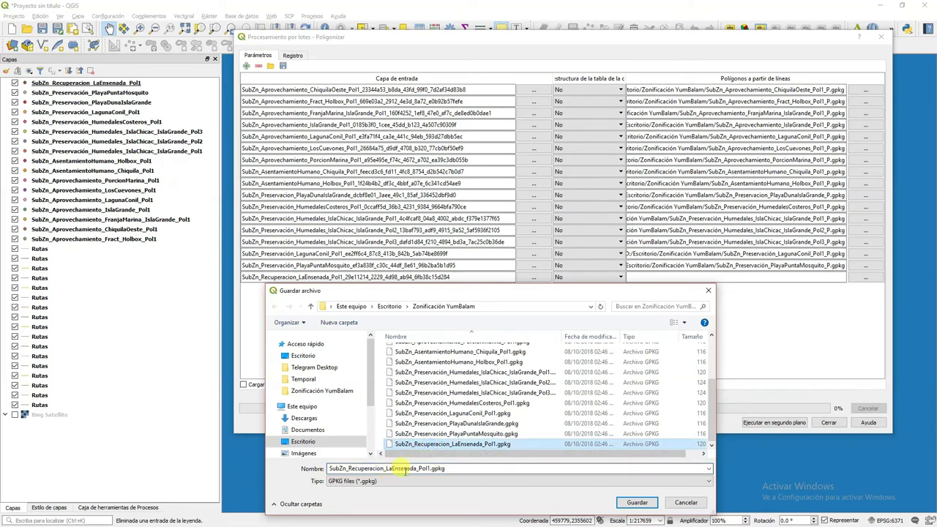
left_click(431, 468)
left_click(430, 468)
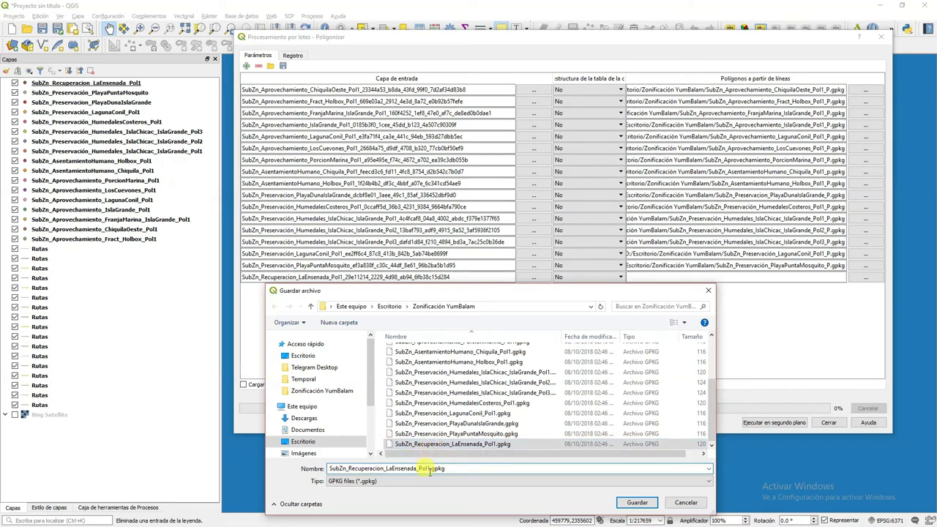
type("_P")
key("Return")
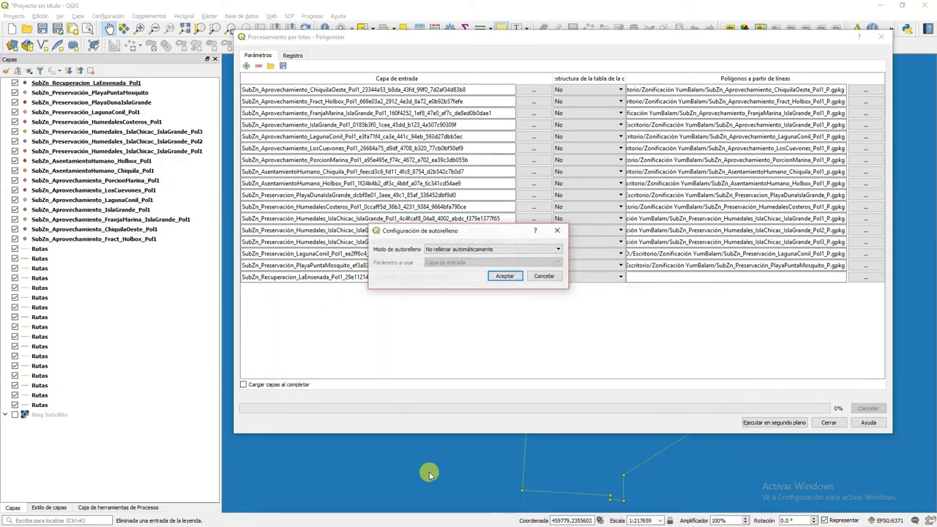
key("Return")
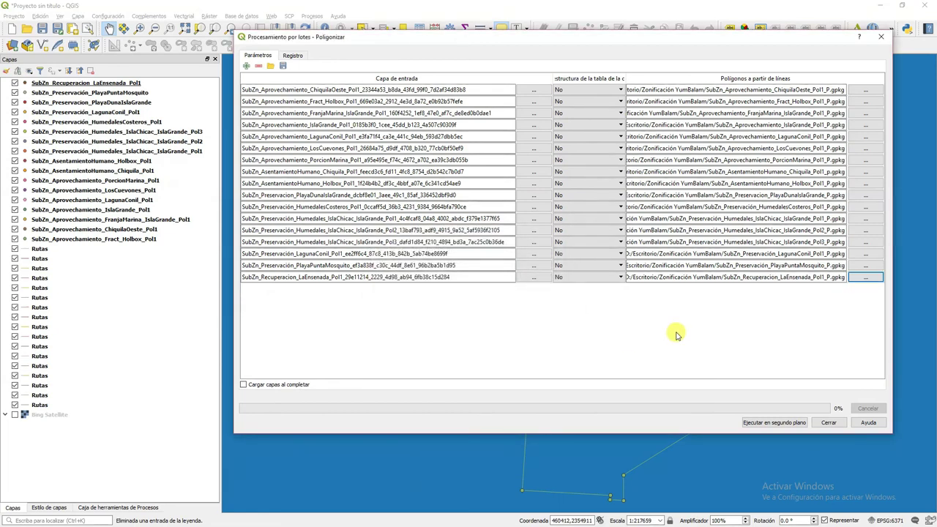
Run the Polygonize batch on all rows without loading the results, and close the batch dialog
left_click(794, 423)
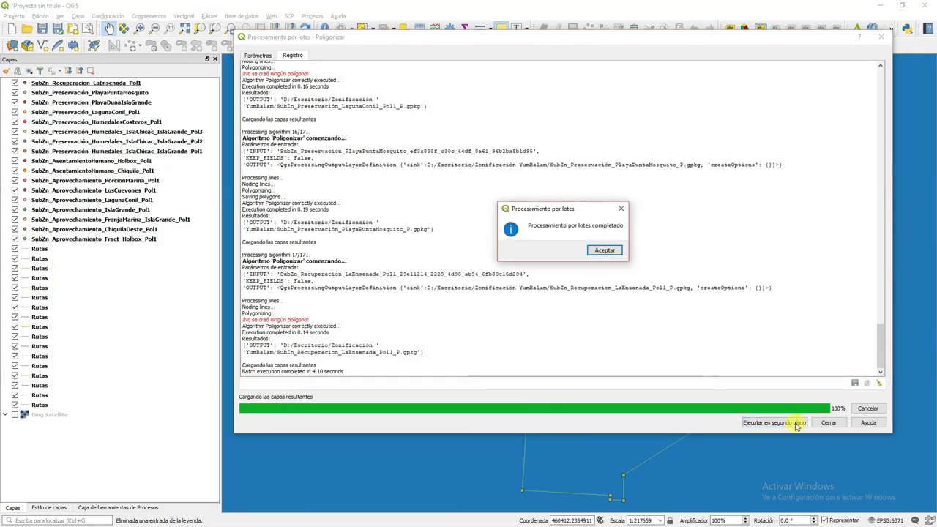
left_click(605, 251)
left_click(828, 423)
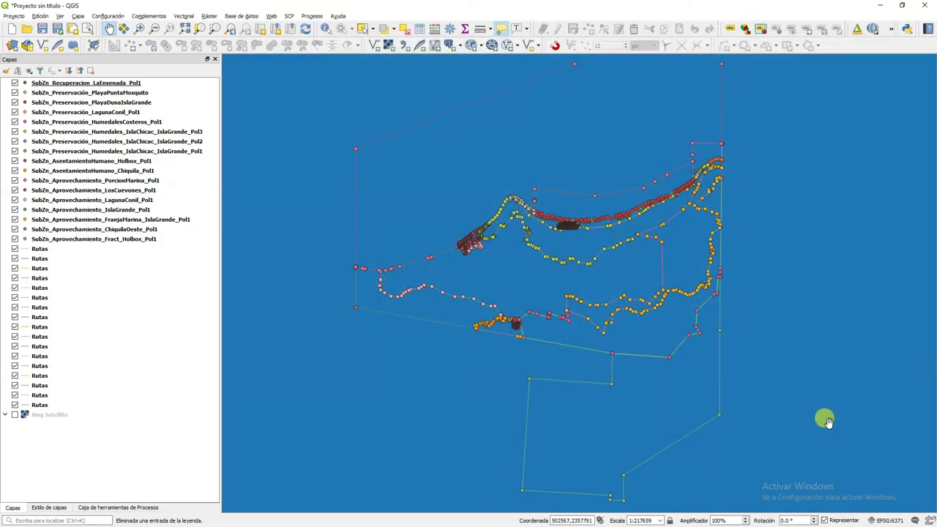
left_click_drag(720, 193, 699, 180)
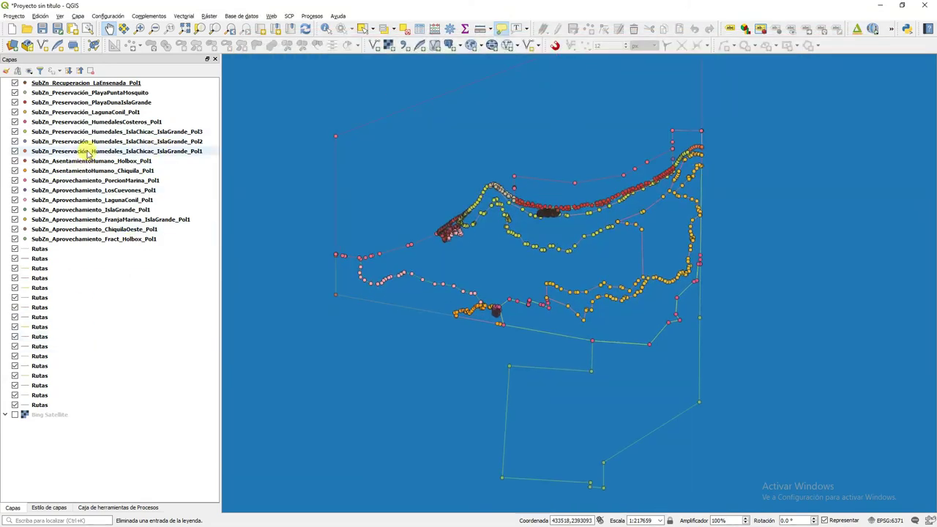
left_click(104, 509)
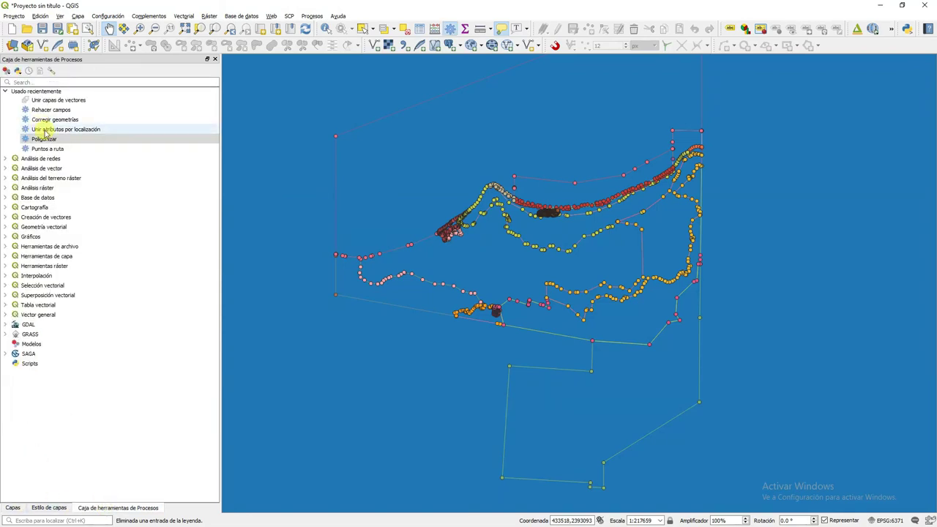
double_click(44, 138)
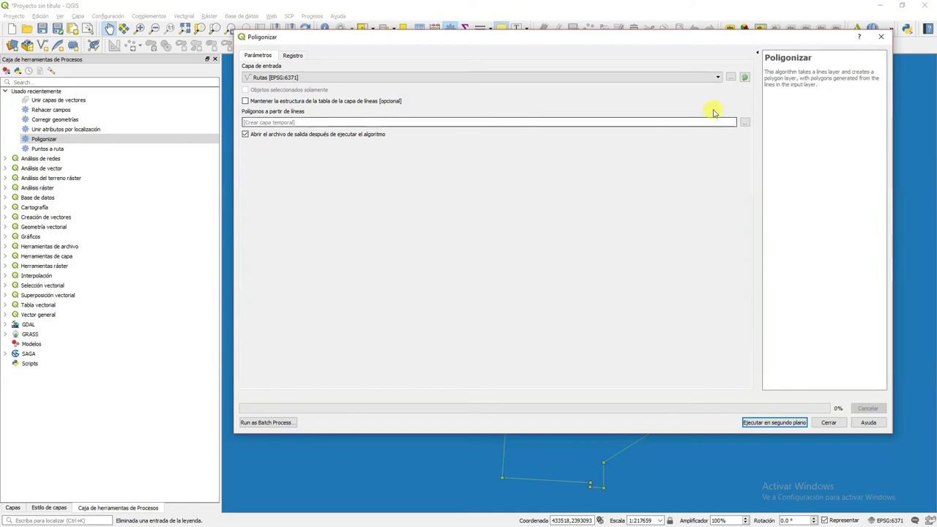
left_click(717, 77)
left_click(718, 79)
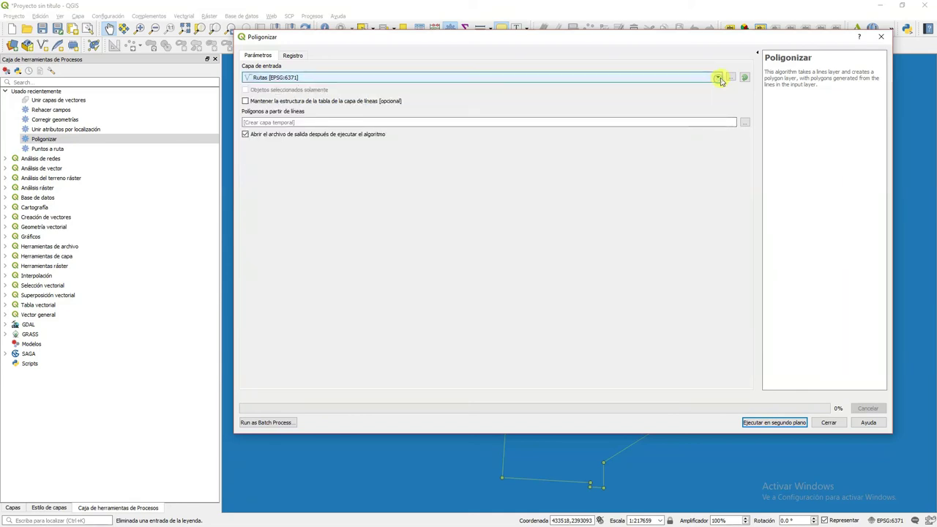
left_click(729, 78)
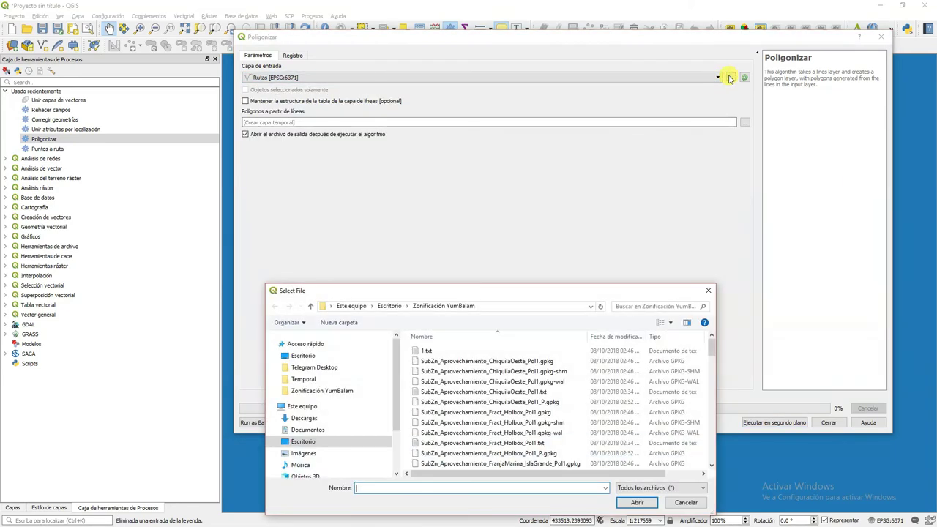
left_click(708, 292)
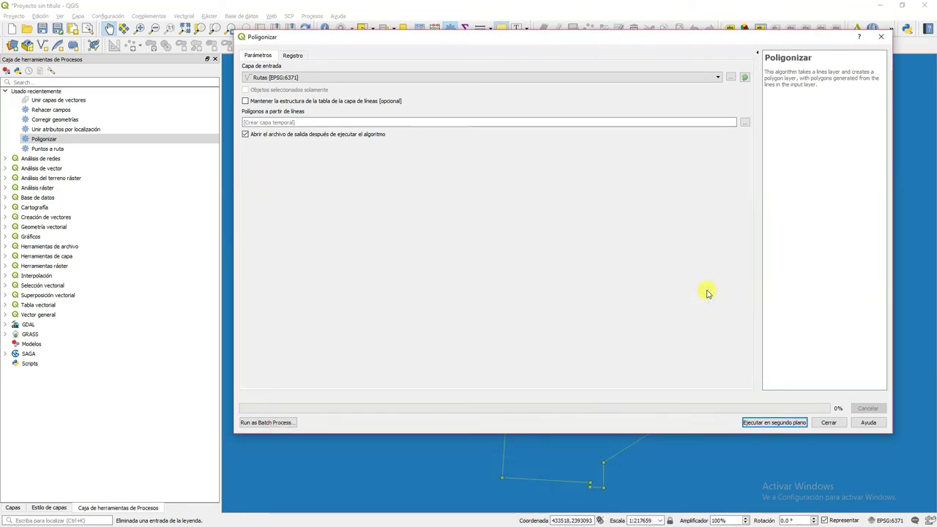
left_click(829, 423)
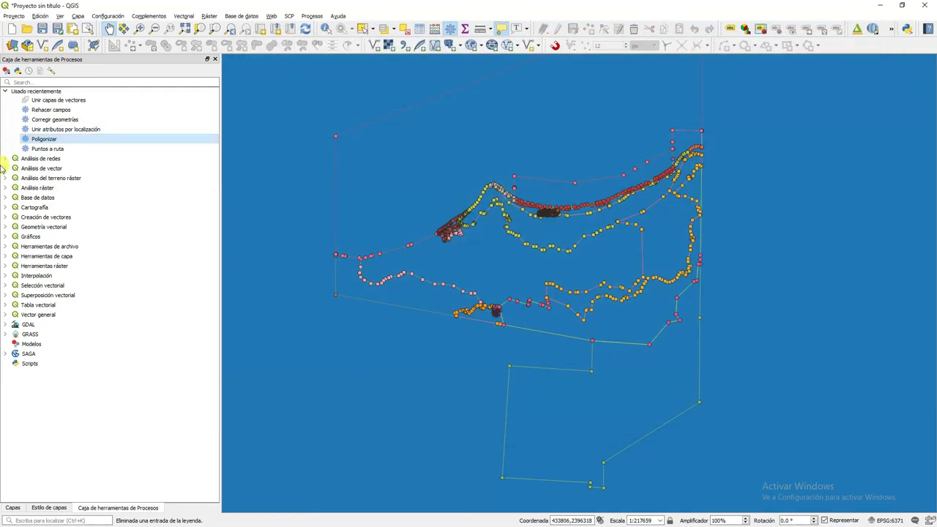
left_click(57, 508)
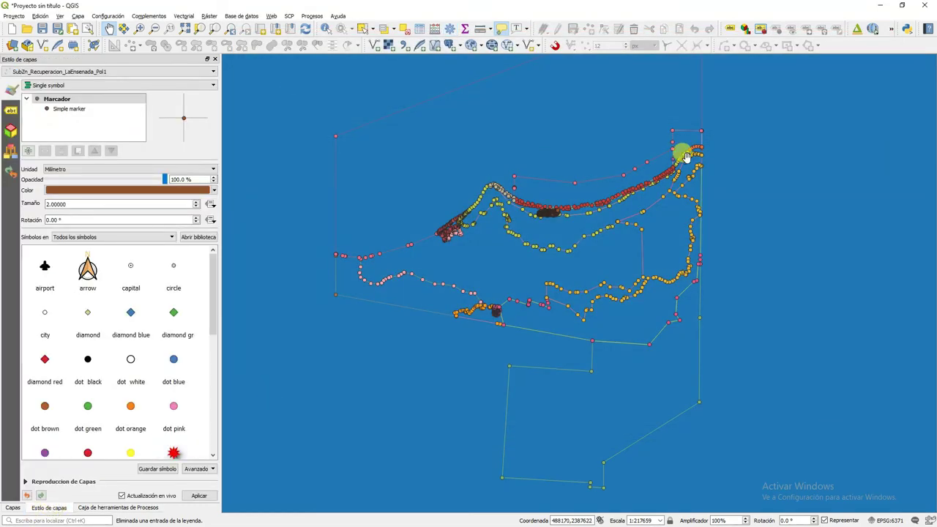
left_click_drag(669, 109, 667, 191)
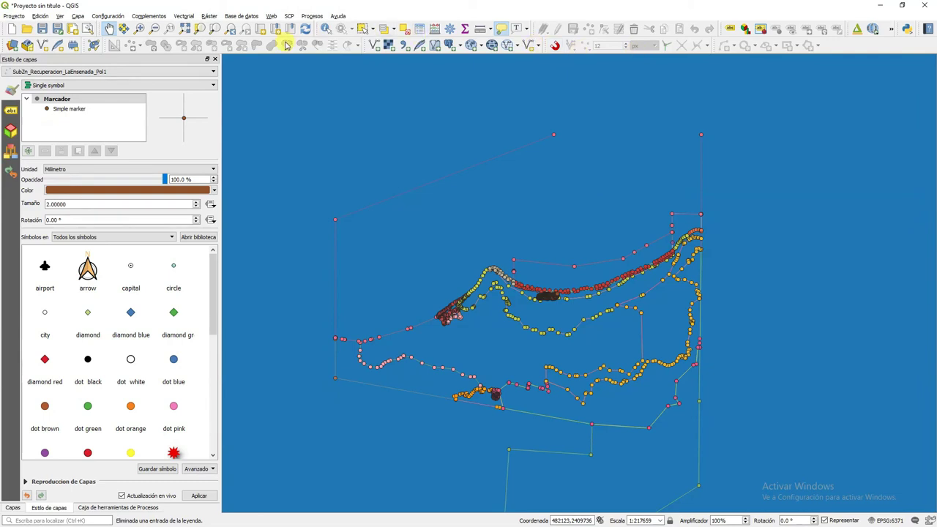
Try to select the first Rutas layer's line on the map with the feature selection tool
left_click(326, 28)
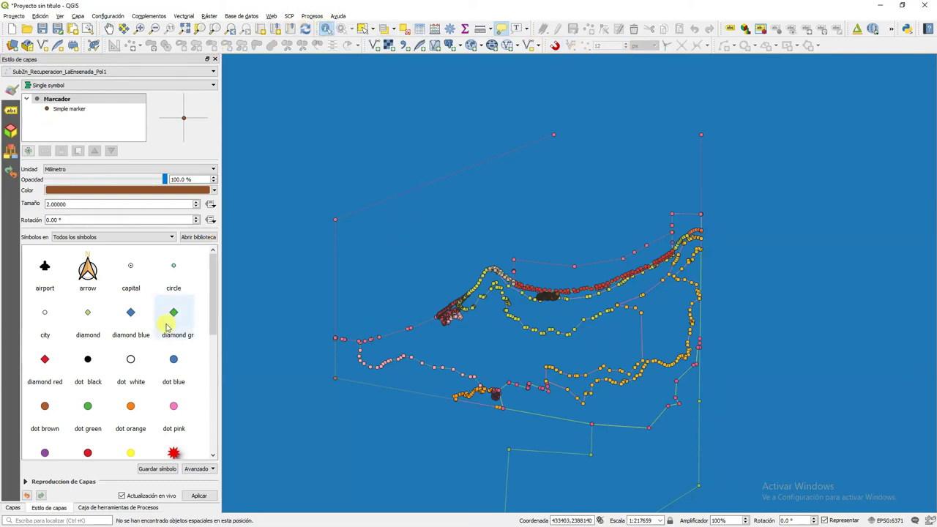
left_click(13, 507)
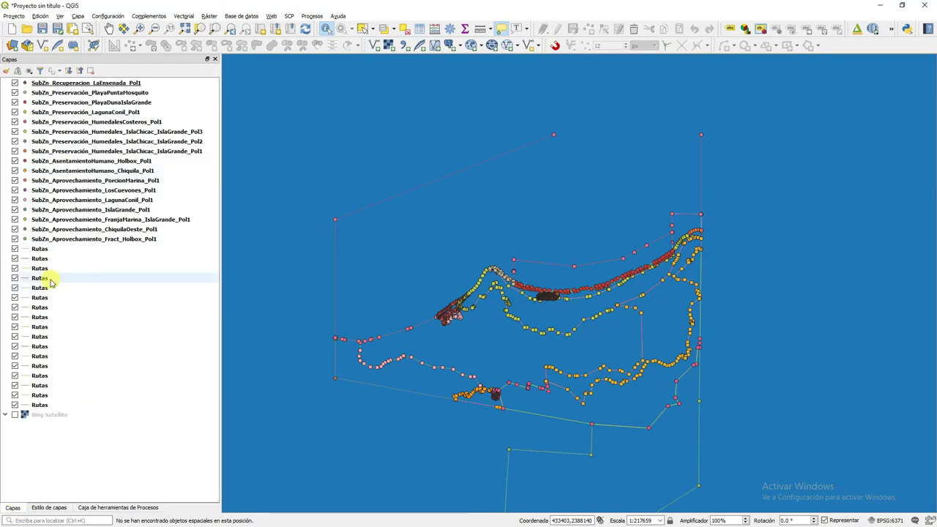
left_click(40, 249)
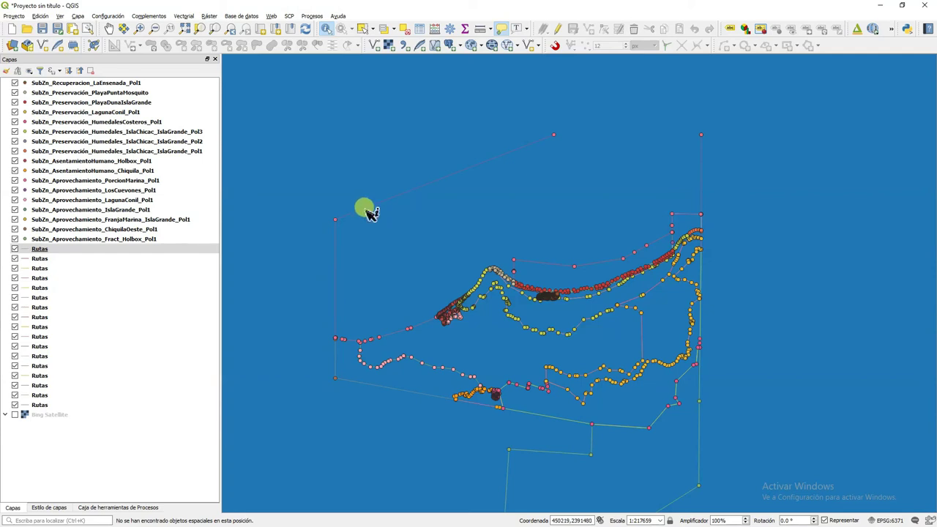
left_click(362, 30)
left_click(474, 175)
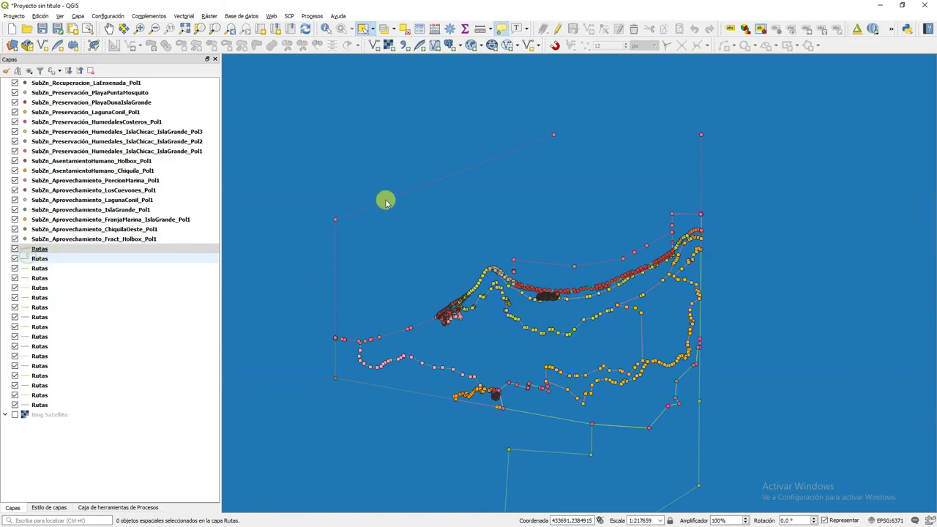
key("Down")
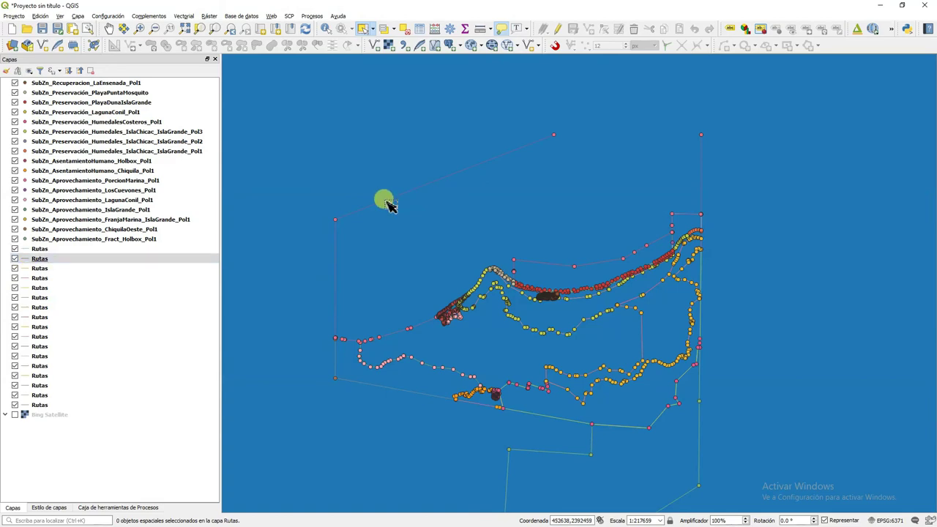
scroll(387, 204, "up", 1)
scroll(388, 205, "down", 1)
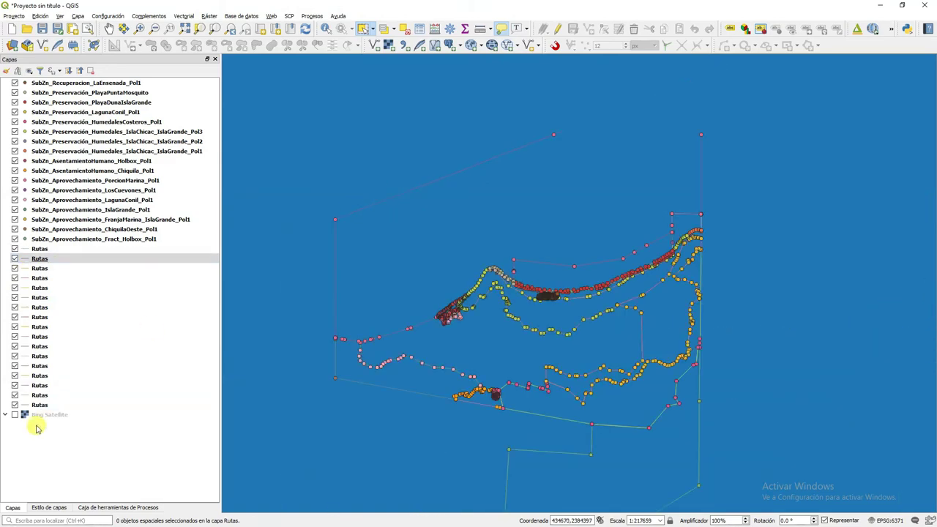
Show the Bing Satellite basemap and hide all seventeen SubZn point layers, leaving the Rutas line layers displayed
left_click(17, 416)
left_click(15, 415)
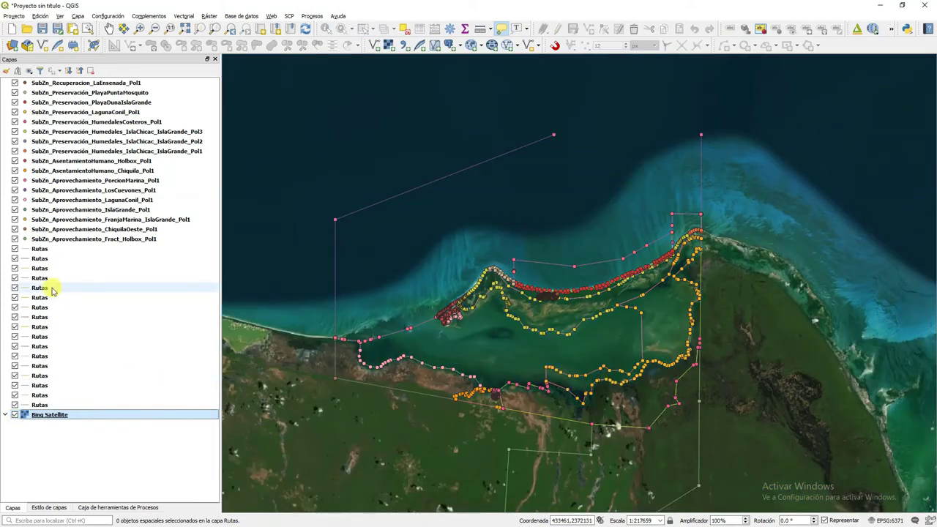
left_click(14, 83)
left_click(15, 93)
left_click(15, 103)
left_click(15, 112)
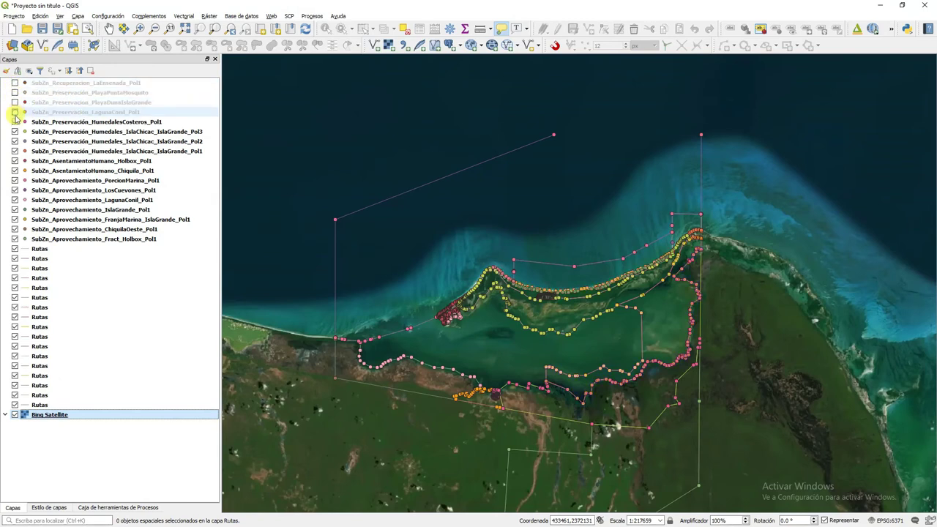
left_click(14, 122)
left_click(15, 132)
left_click(15, 141)
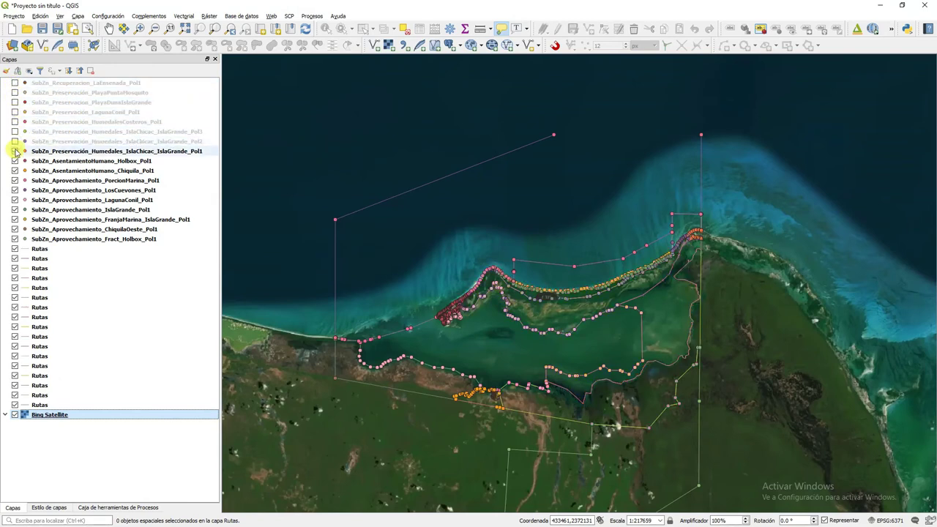
left_click(15, 151)
left_click(14, 161)
left_click(15, 170)
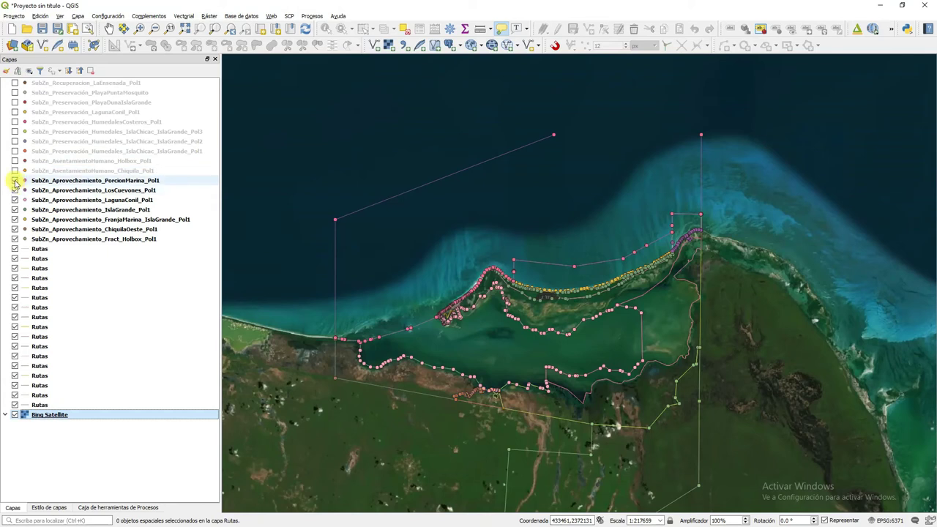
left_click(15, 180)
left_click(15, 190)
left_click(15, 200)
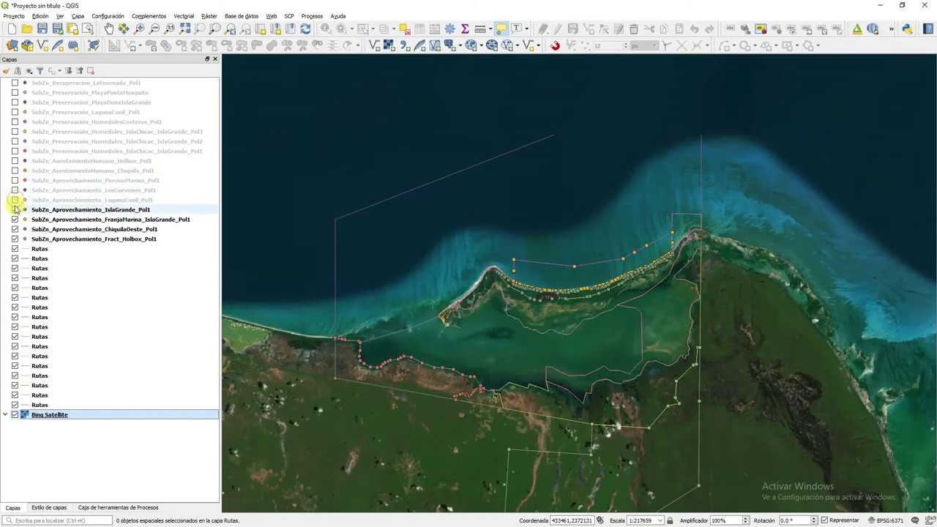
left_click(15, 209)
left_click(14, 219)
left_click(15, 229)
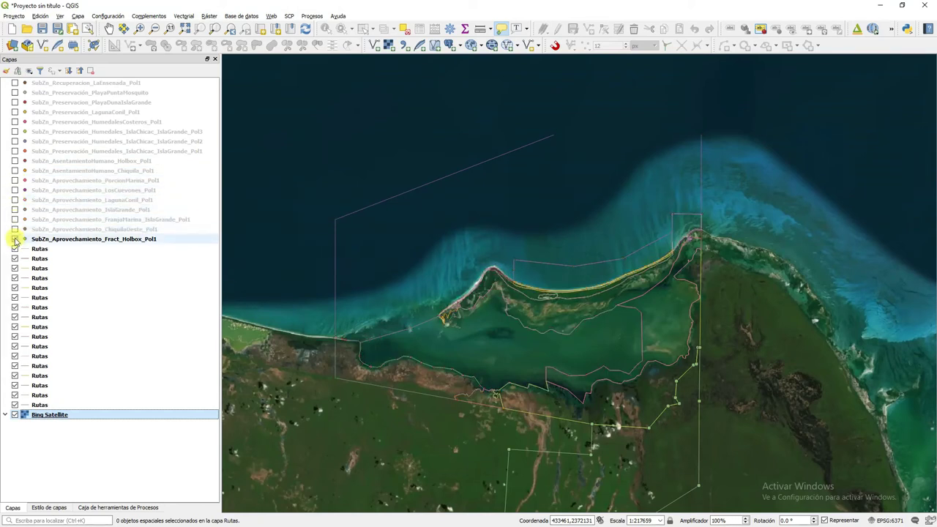
left_click(15, 239)
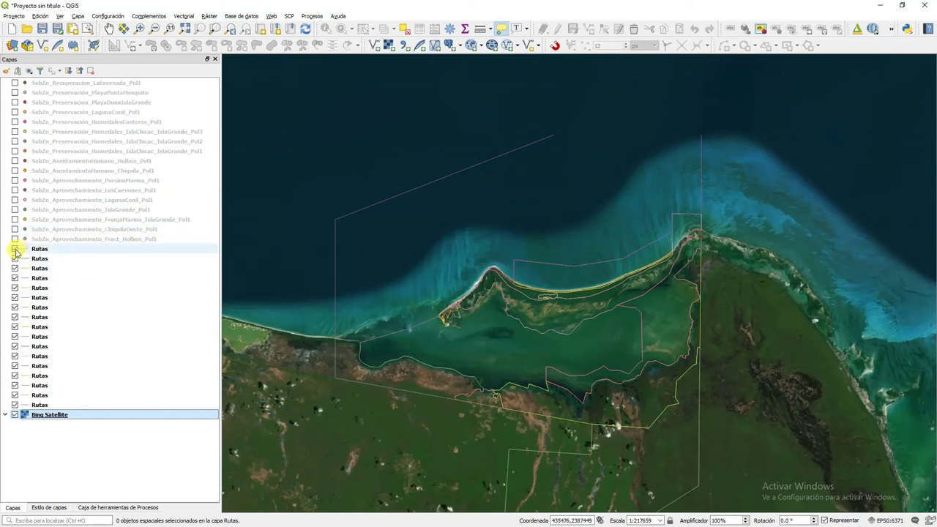
Toggle the uppermost Rutas layers' visibility to check which outlines they draw around Isla Grande, leaving the first one hidden
left_click(15, 249)
left_click(15, 250)
scroll(540, 300, "up", 3)
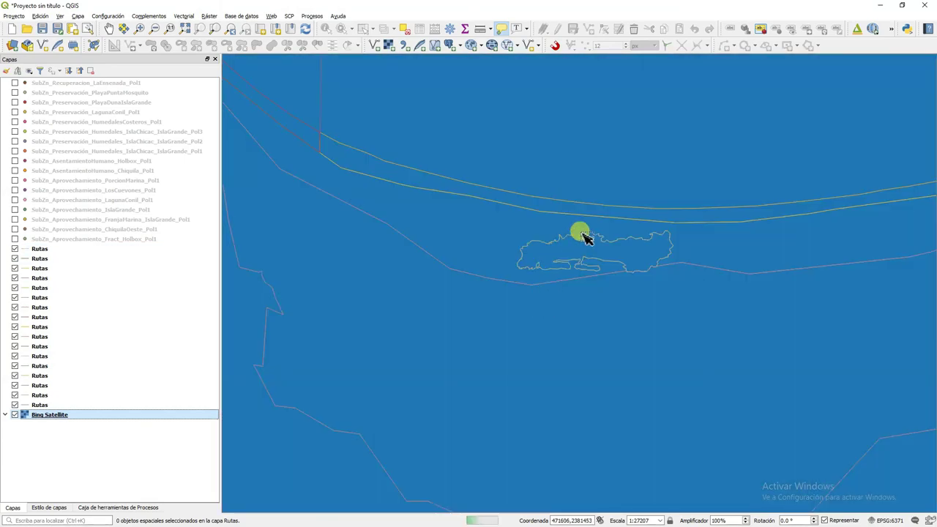
scroll(584, 234, "up", 1)
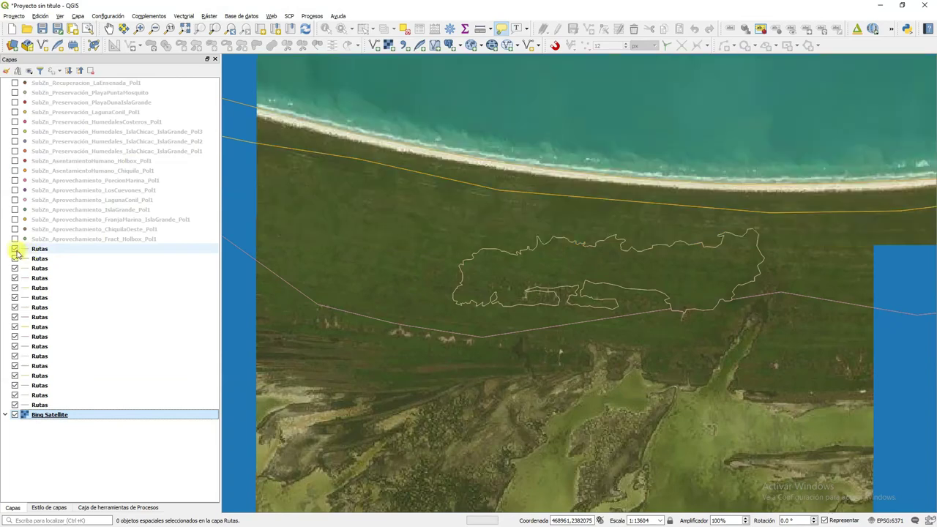
left_click(15, 249)
left_click(15, 249)
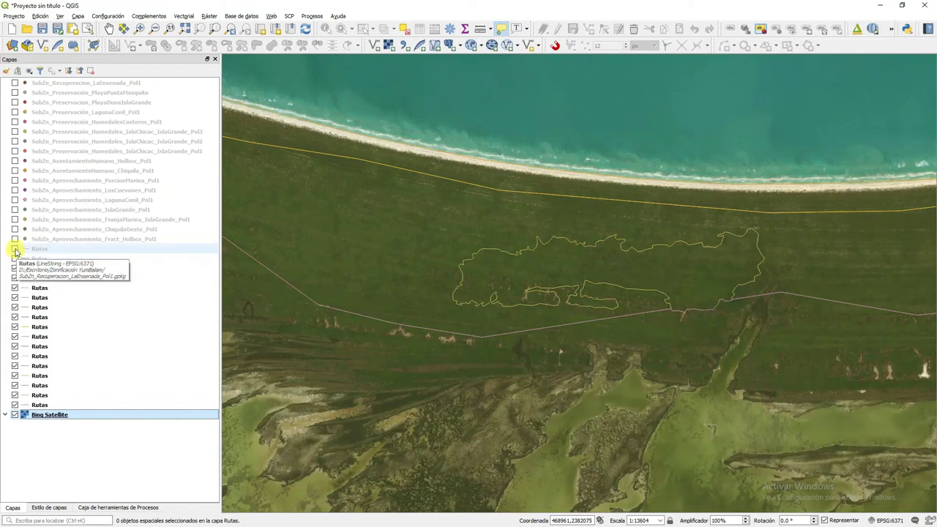
left_click(15, 250)
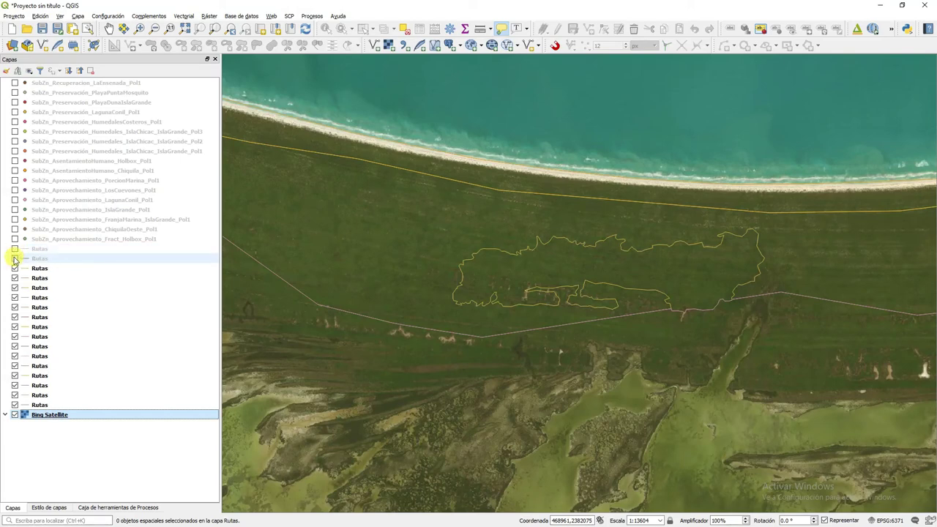
scroll(590, 268, "down", 2)
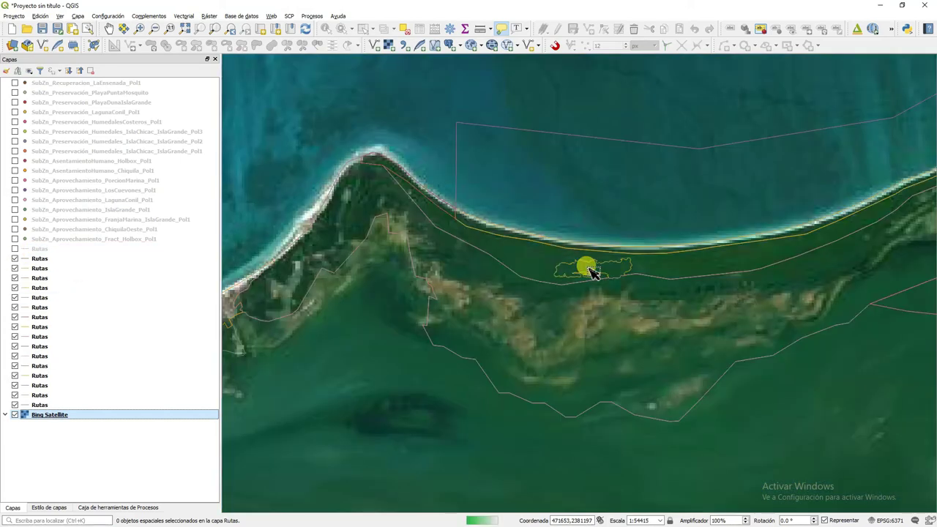
Hide the remaining sixteen Rutas layers one by one, leaving only the Bing Satellite basemap displayed
scroll(589, 268, "down", 1)
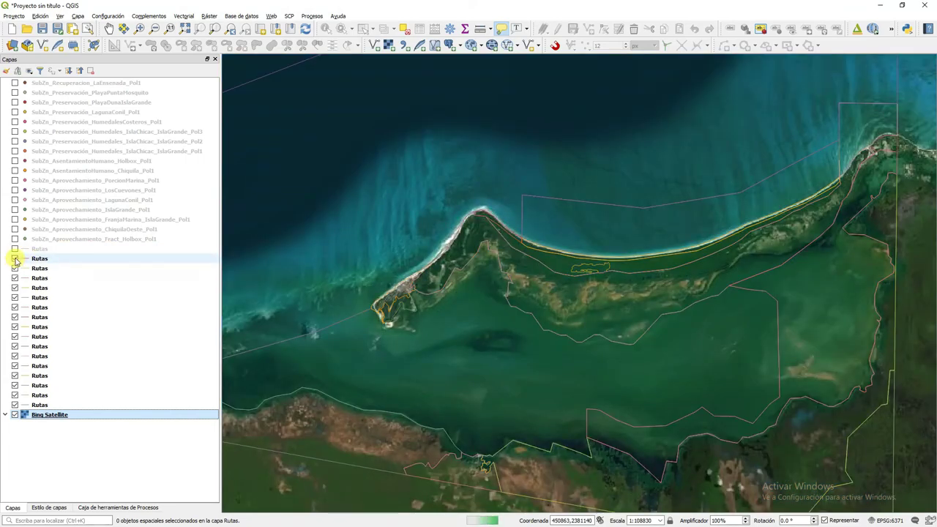
left_click(15, 259)
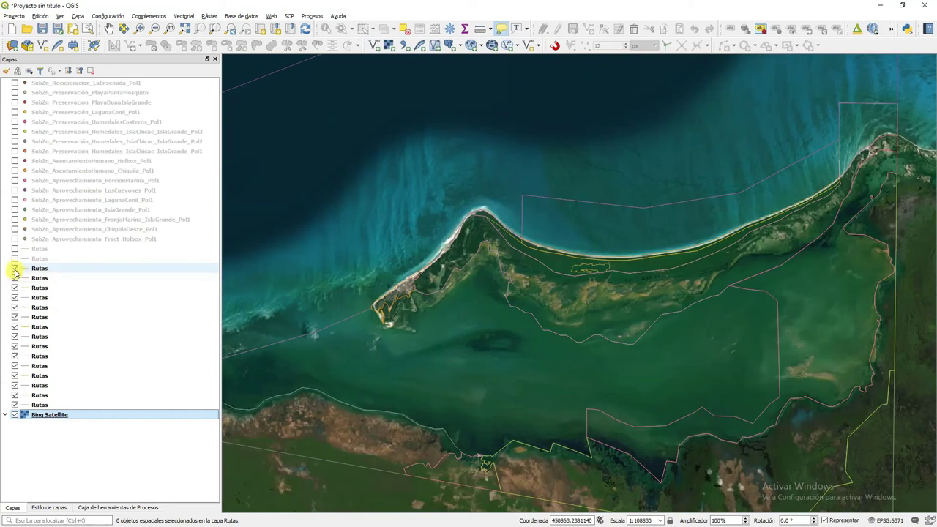
left_click(15, 277)
left_click(15, 297)
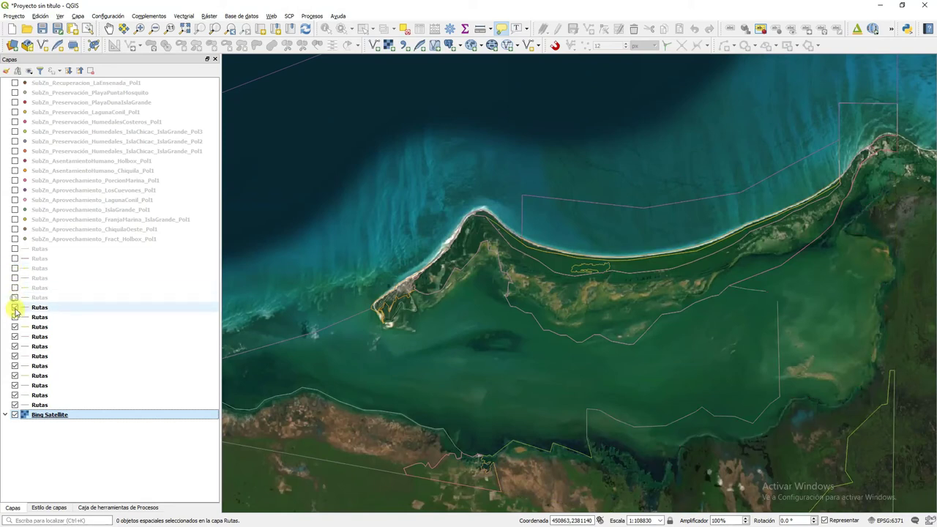
left_click(15, 307)
left_click(16, 317)
left_click(15, 326)
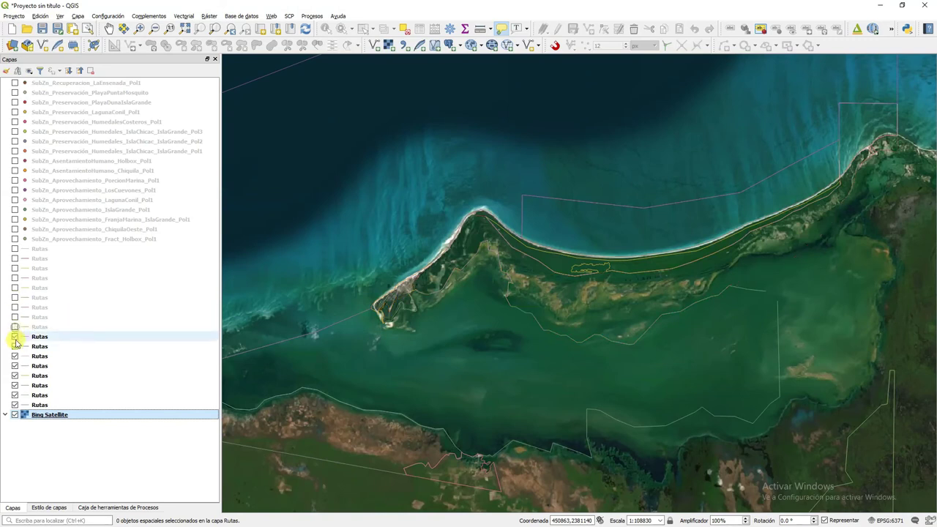
left_click(16, 336)
left_click(15, 356)
left_click(15, 365)
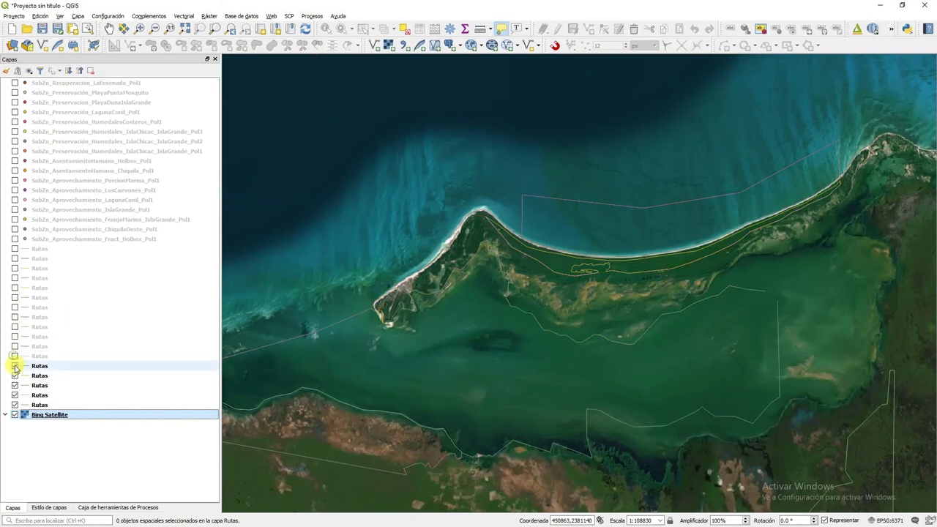
left_click(14, 375)
left_click(15, 395)
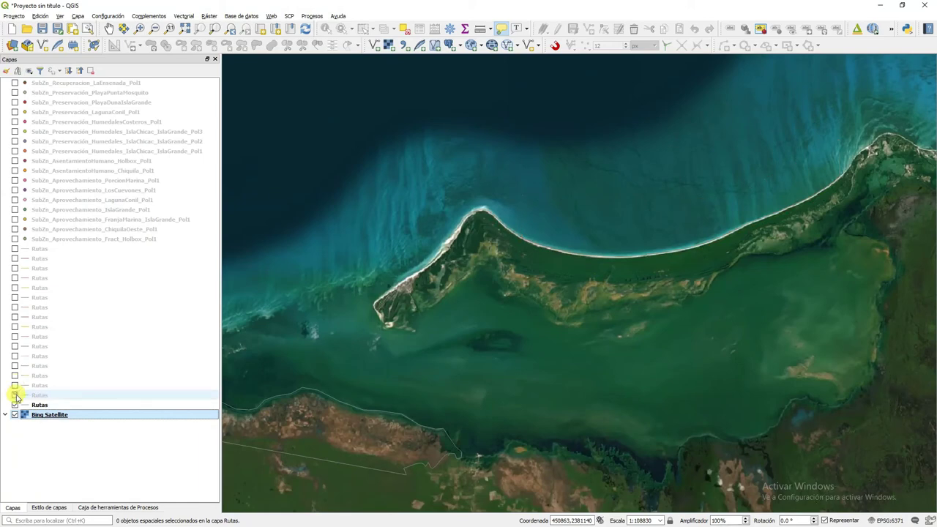
left_click(15, 405)
Check the outlines of the lowermost and the second to fourth Rutas layers one at a time over the satellite imagery
scroll(748, 303, "down", 1)
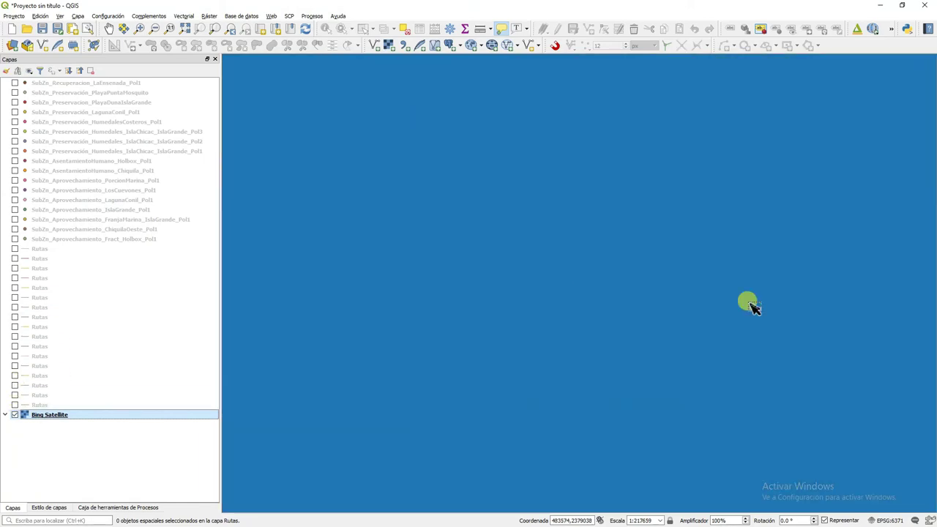
scroll(705, 285, "up", 1)
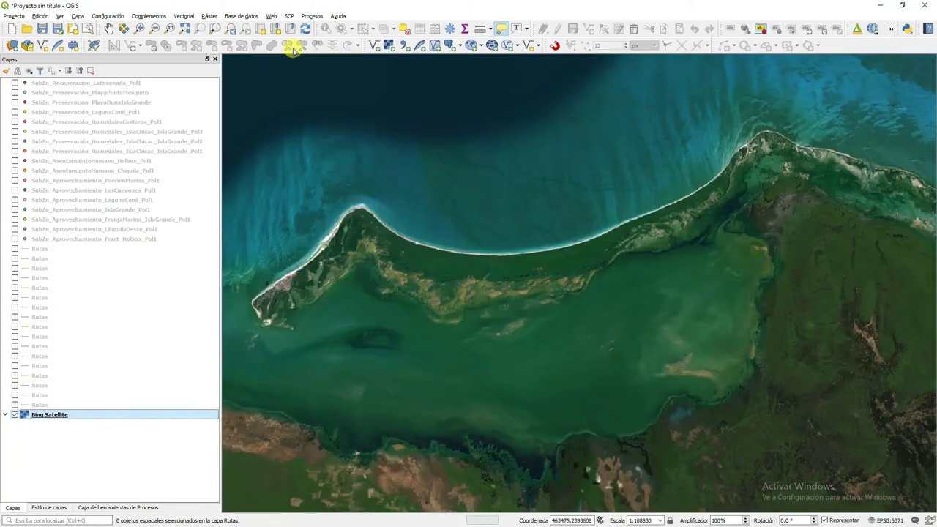
left_click(108, 28)
left_click_drag(455, 300, 542, 203)
scroll(542, 203, "down", 1)
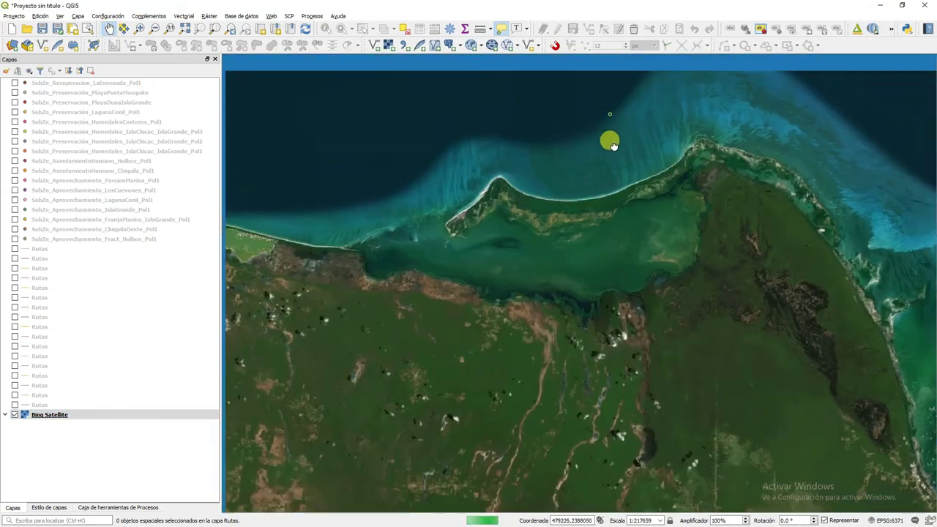
left_click_drag(608, 140, 611, 269)
left_click(15, 405)
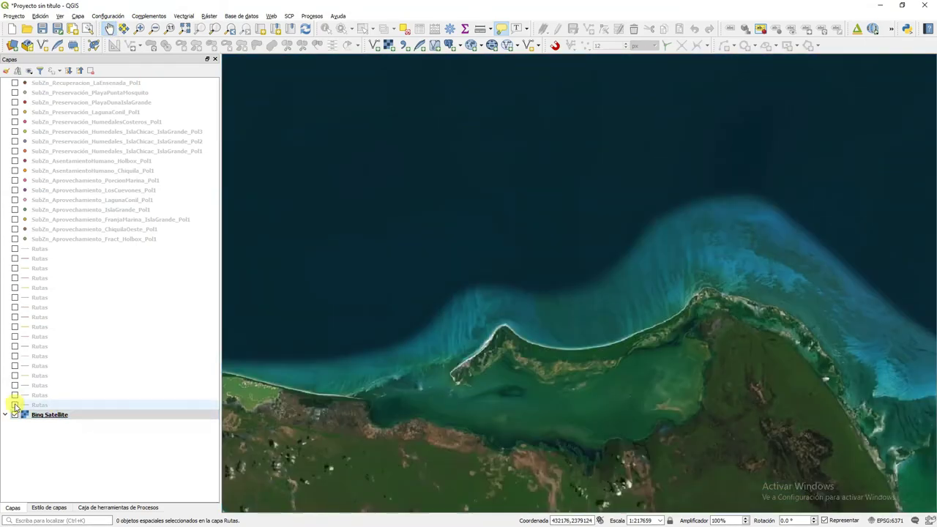
left_click(14, 405)
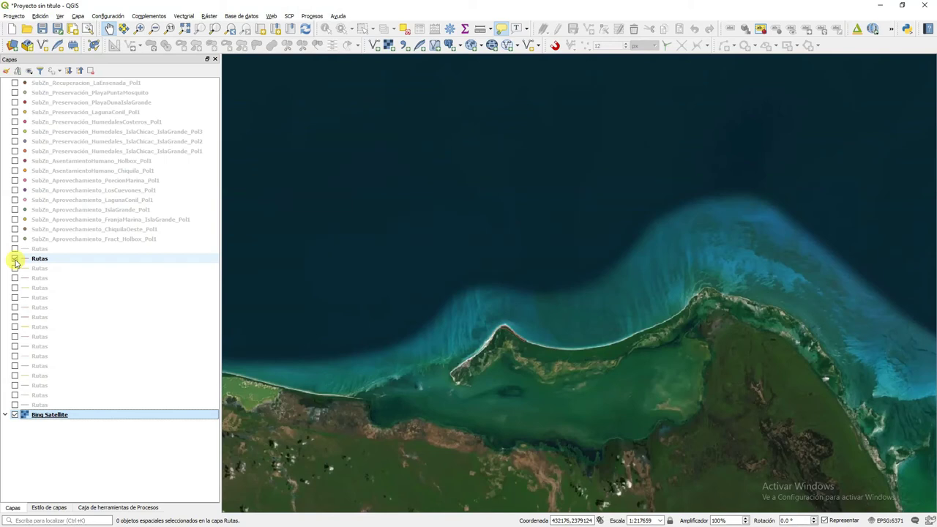
left_click(14, 259)
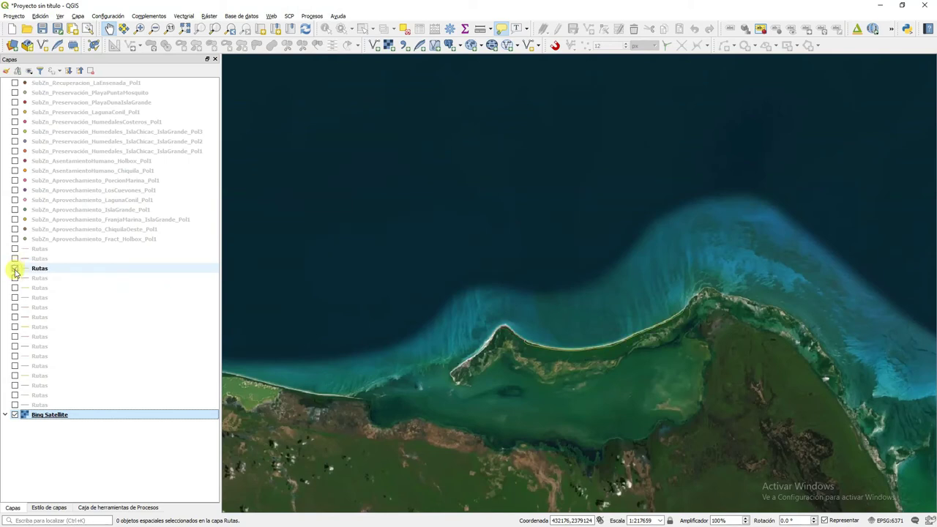
left_click(15, 268)
left_click(15, 278)
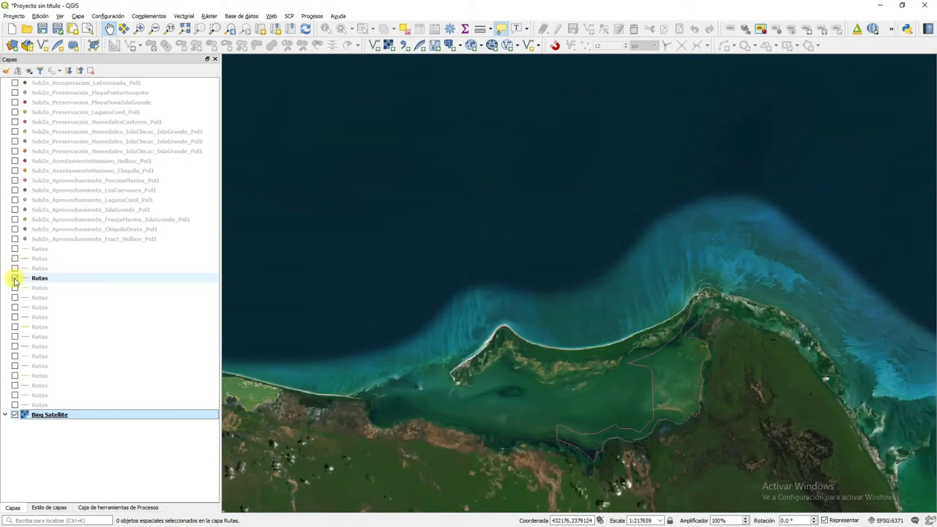
left_click(14, 279)
Display the fifth Rutas layer alone and zoom the map to its extent
left_click(15, 288)
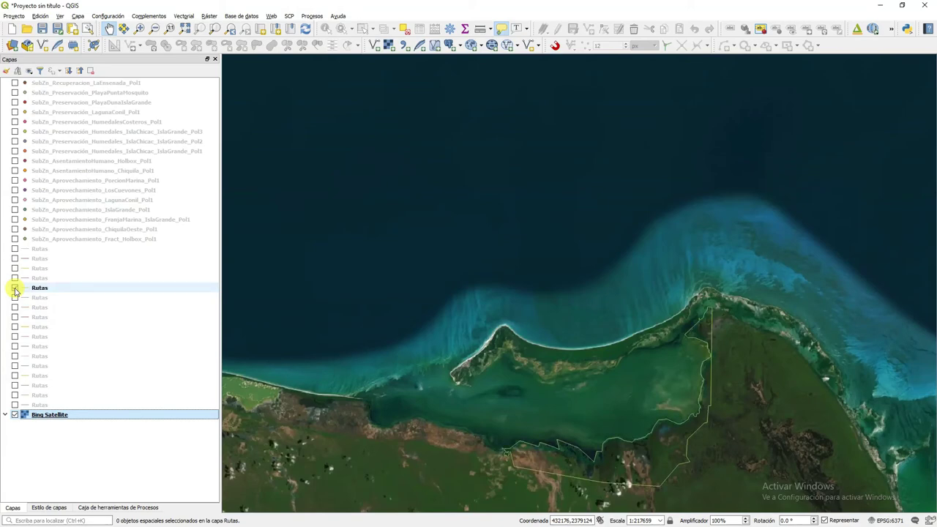
right_click(29, 290)
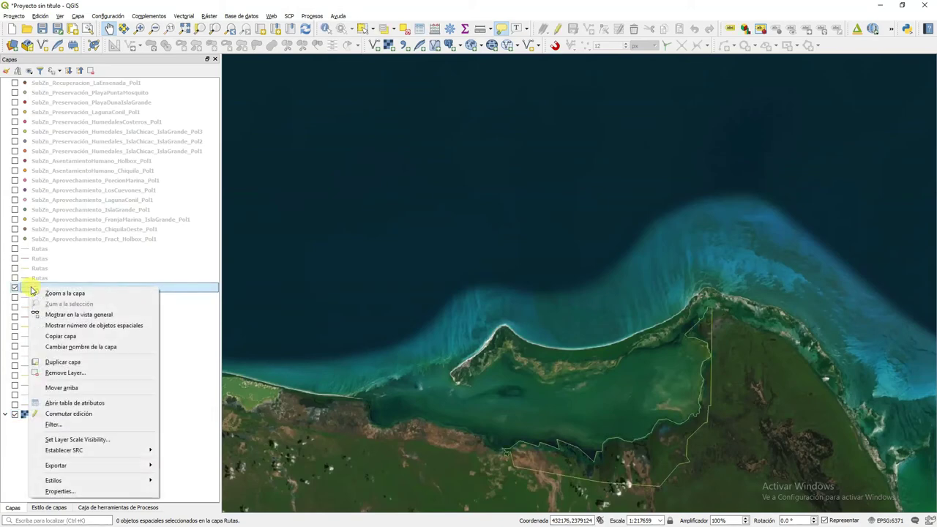
left_click(40, 291)
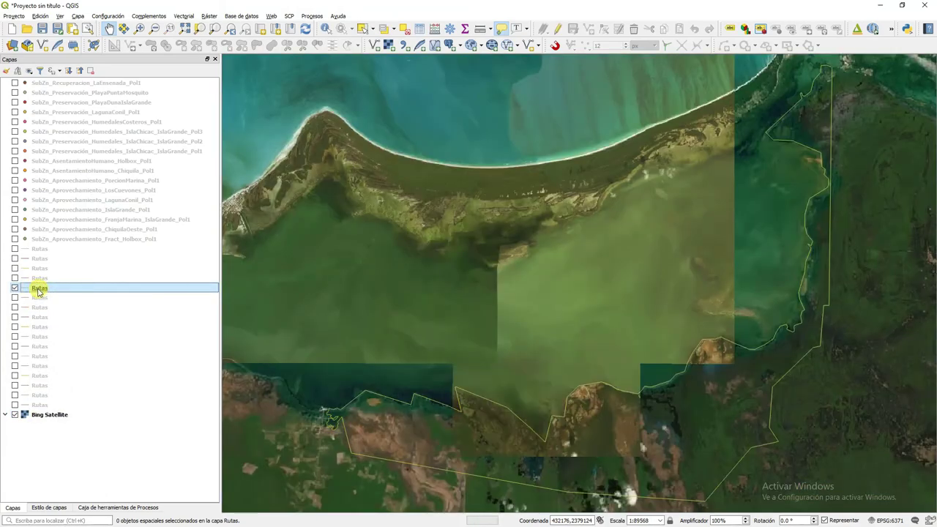
Show the sixth Rutas layer in place of the fifth and zoom the map to its extent
left_click(14, 297)
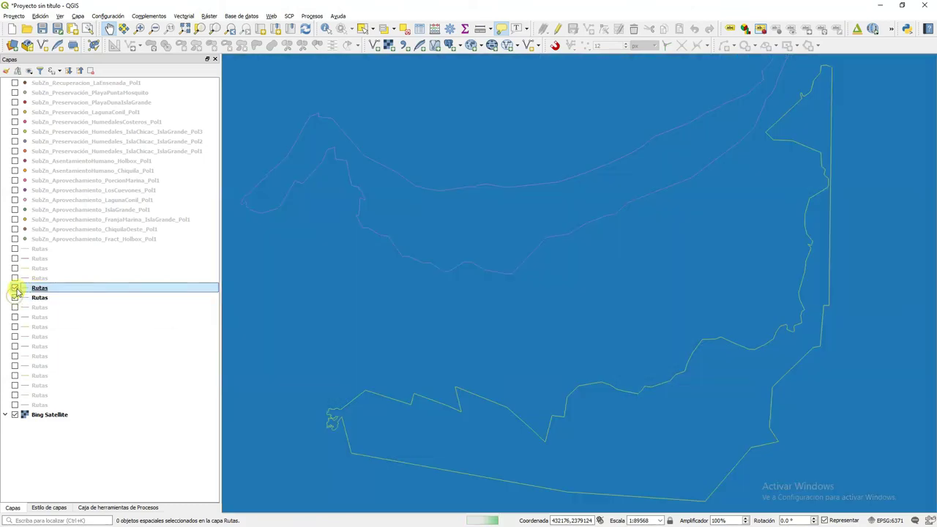
left_click(15, 287)
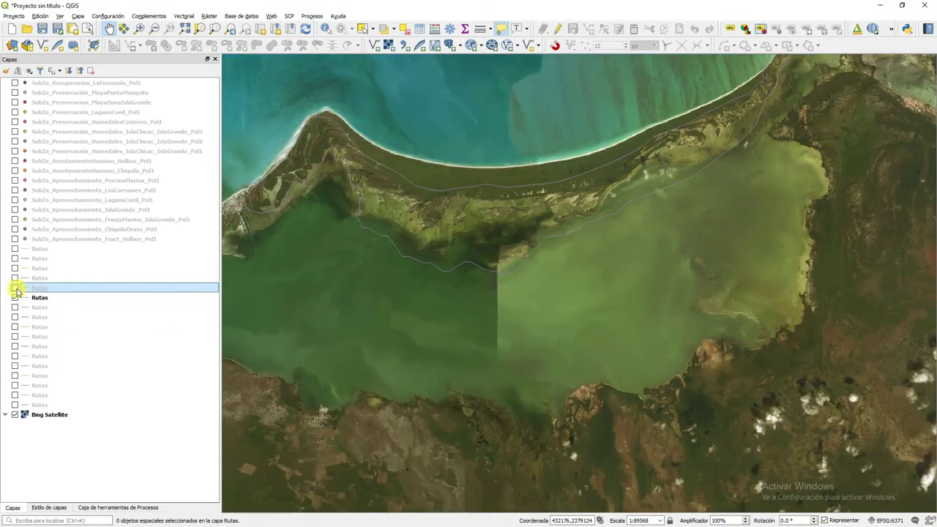
left_click(33, 300)
right_click(39, 300)
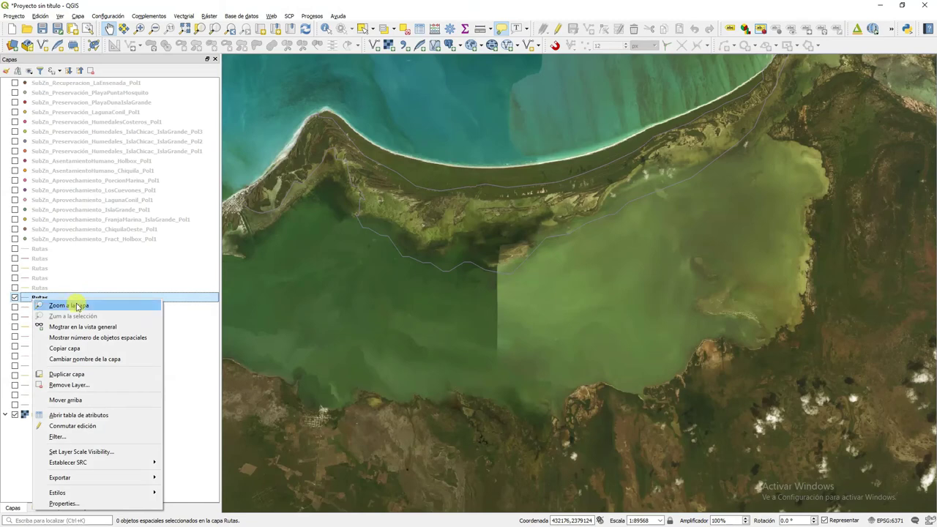
left_click(76, 304)
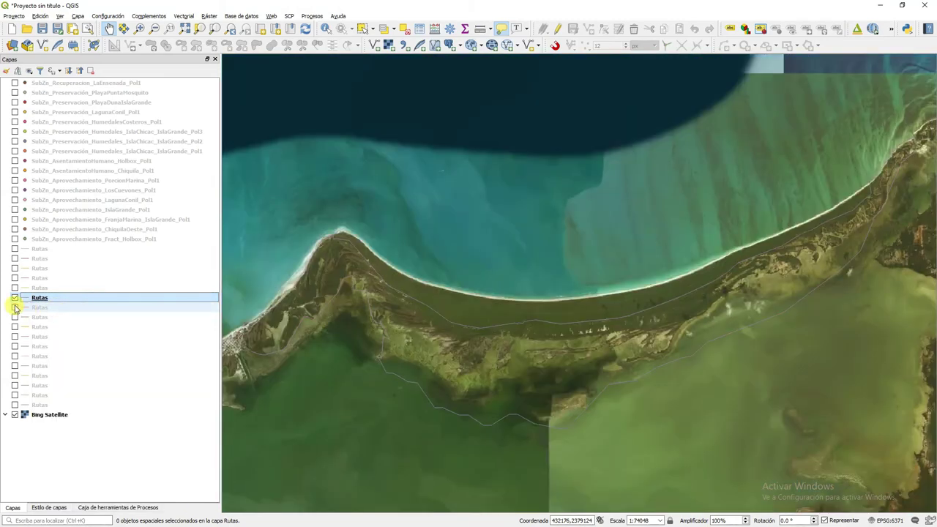
Show the seventh Rutas layer in place of the sixth to check whether its line closes, and hide it again
left_click(15, 308)
left_click(14, 297)
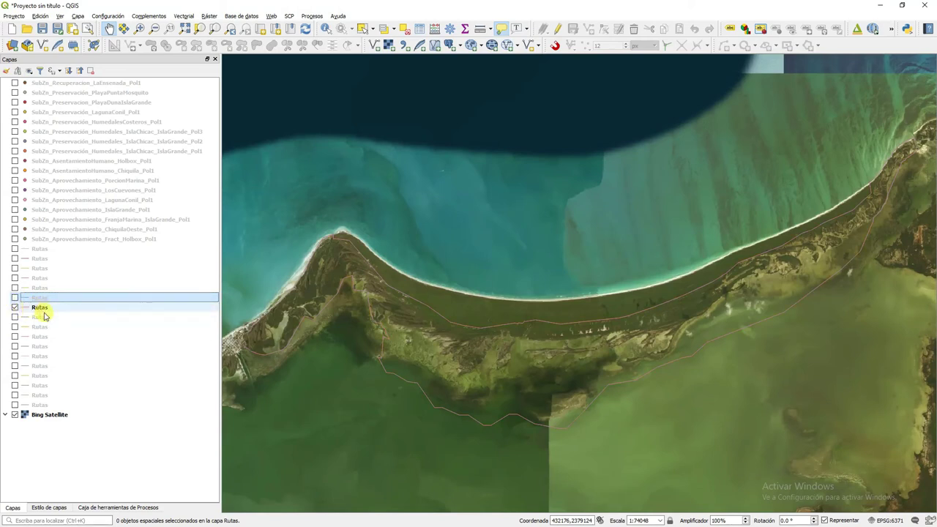
right_click(34, 308)
key("Escape")
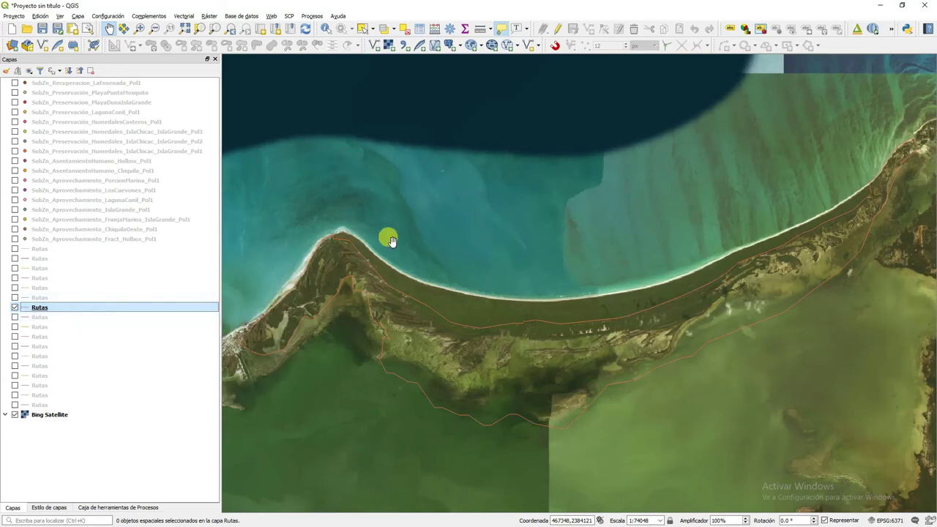
left_click(16, 308)
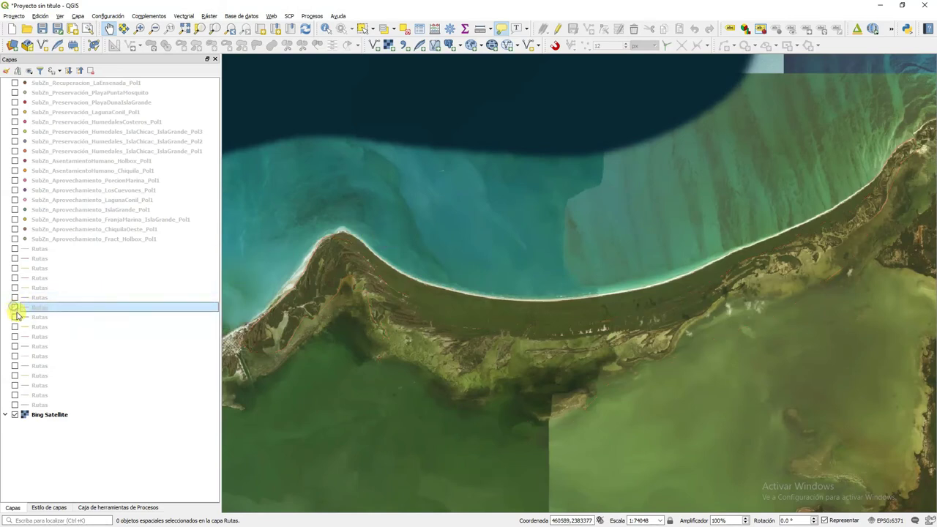
Show the eighth Rutas layer and zoom the map to its extent
left_click(15, 317)
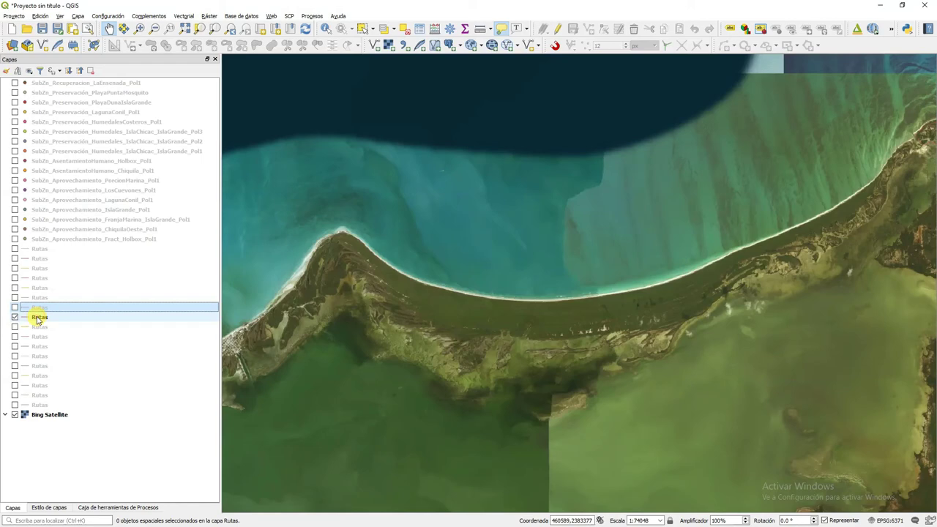
right_click(37, 319)
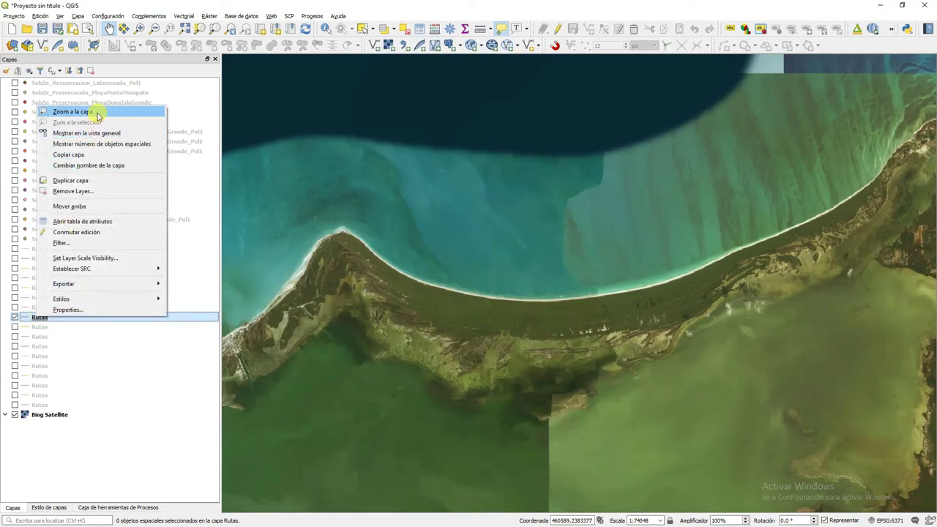
left_click(74, 112)
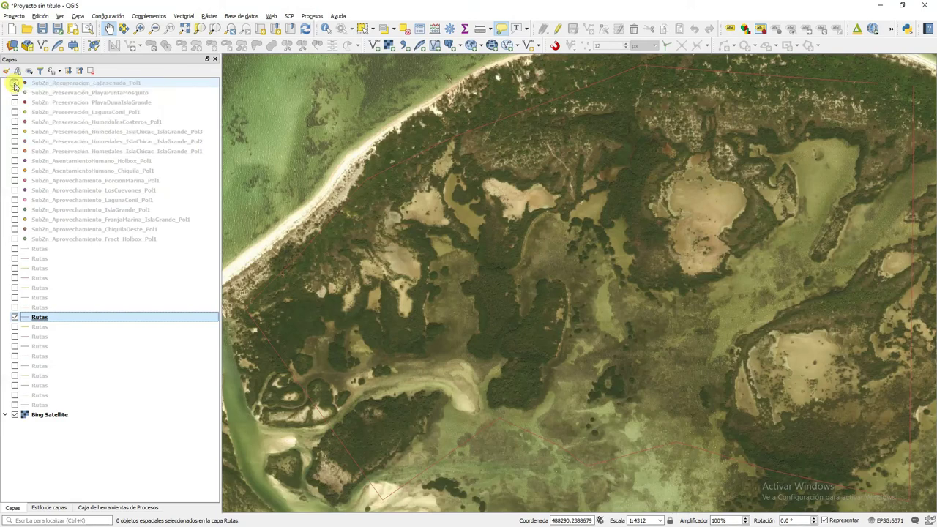
Toggle the SubZn point layers to find the one matching the displayed Rutas outline, leaving SubZn_Aprovechamiento_LosCuevones_Pol1 visible
left_click(16, 94)
left_click(15, 94)
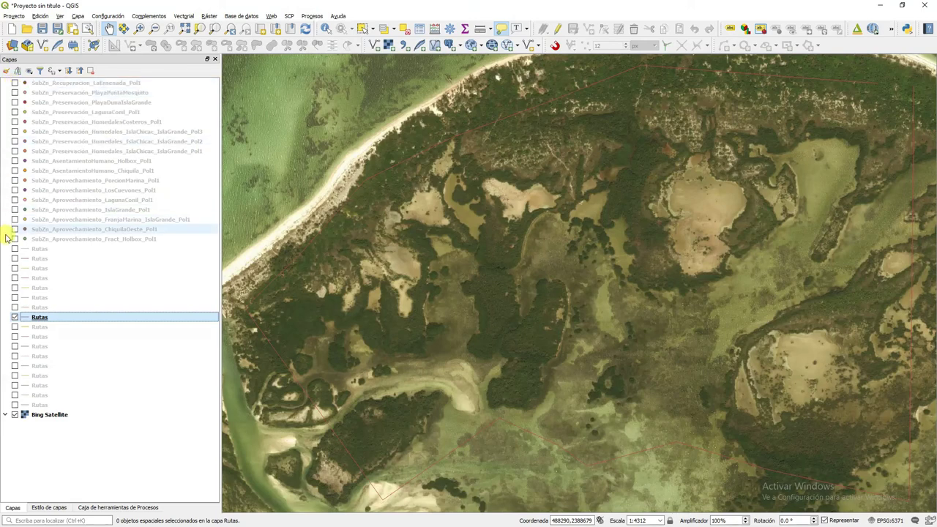
left_click(15, 241)
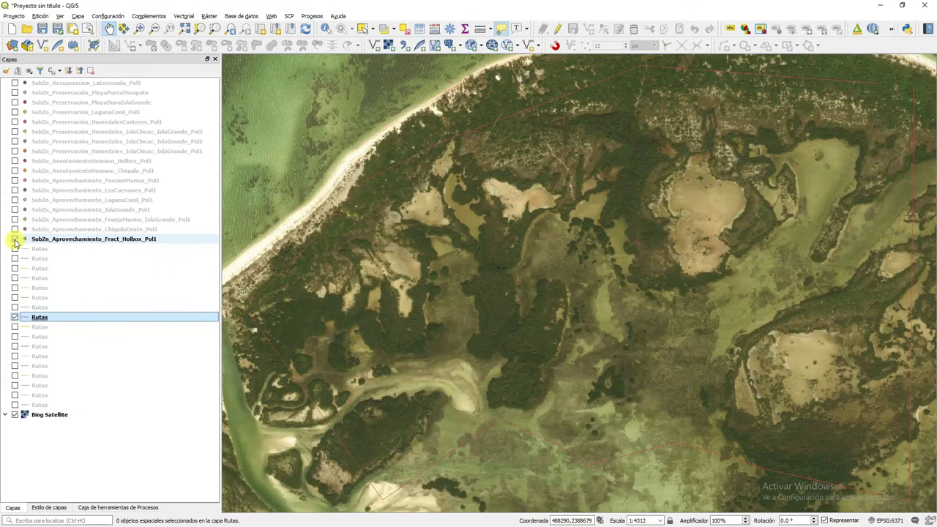
left_click(15, 240)
left_click(15, 230)
left_click(15, 229)
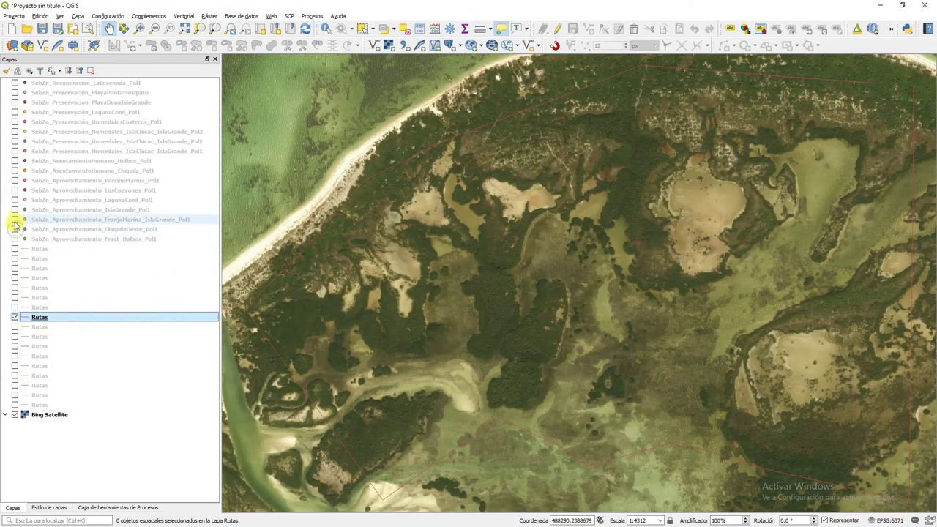
left_click(15, 220)
left_click(15, 220)
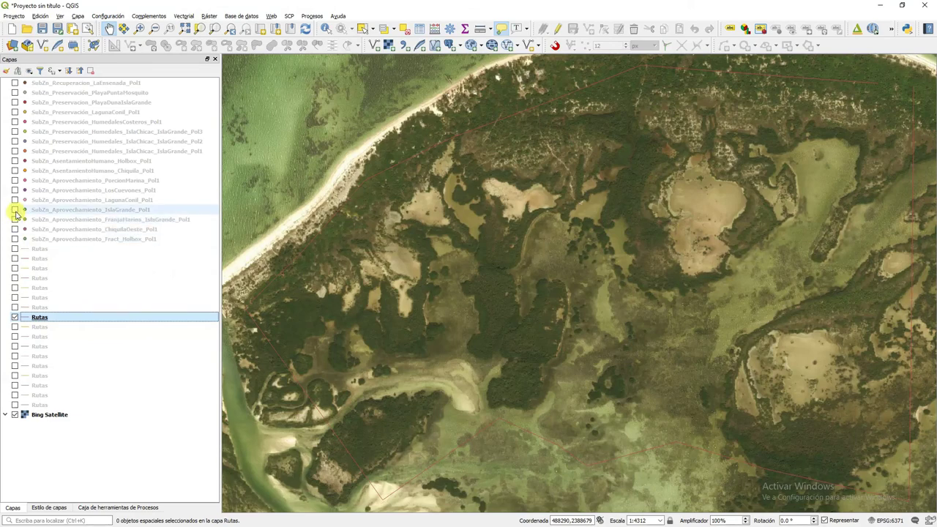
left_click(15, 210)
left_click(14, 210)
left_click(15, 200)
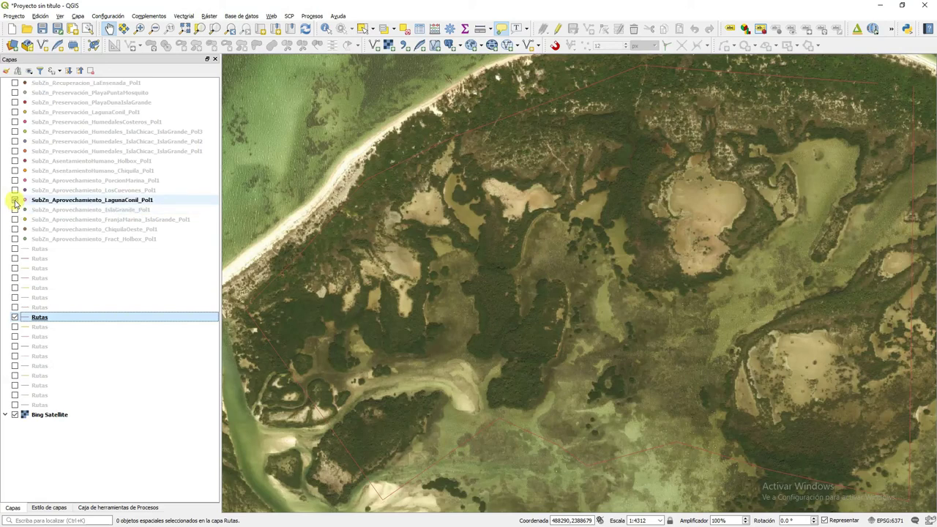
left_click(15, 200)
left_click(14, 190)
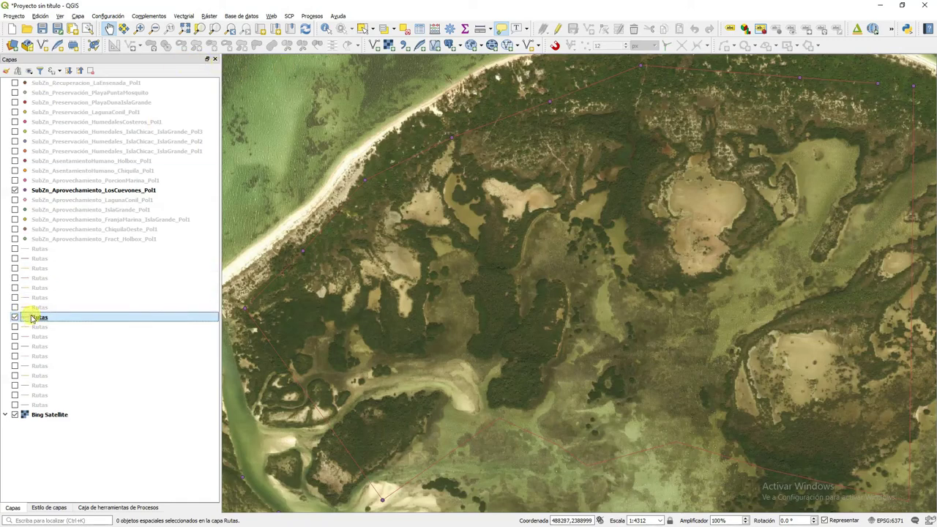
Start vertex editing on the displayed Rutas layer and try to extend its open northeast end to the corner point
left_click(558, 29)
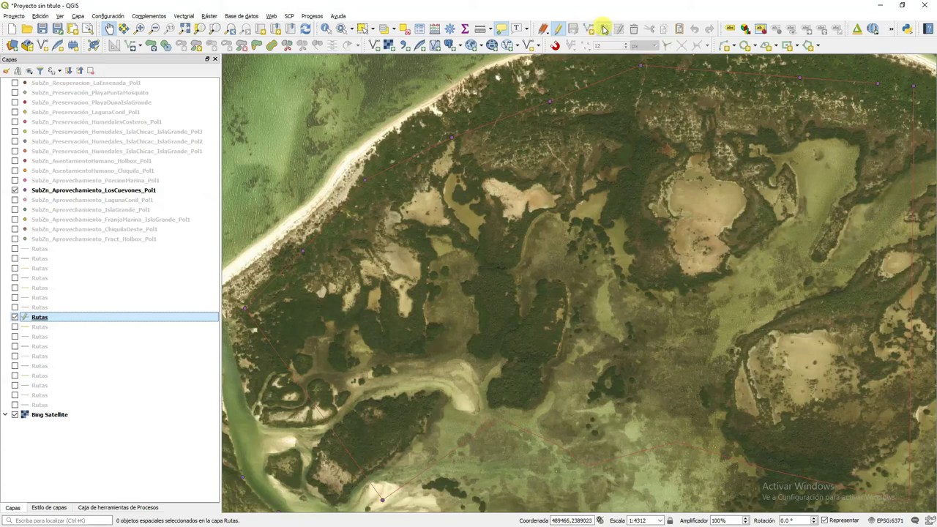
left_click(604, 29)
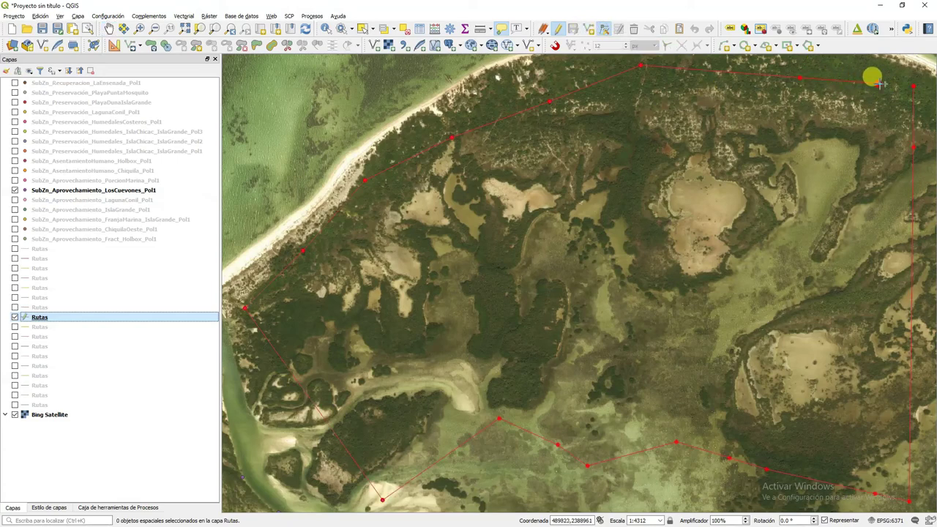
left_click(879, 83)
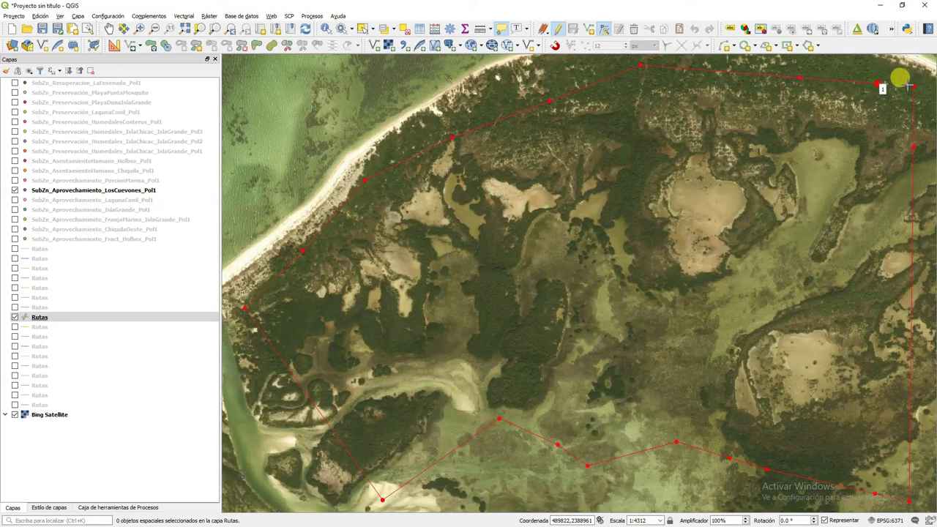
key("Escape")
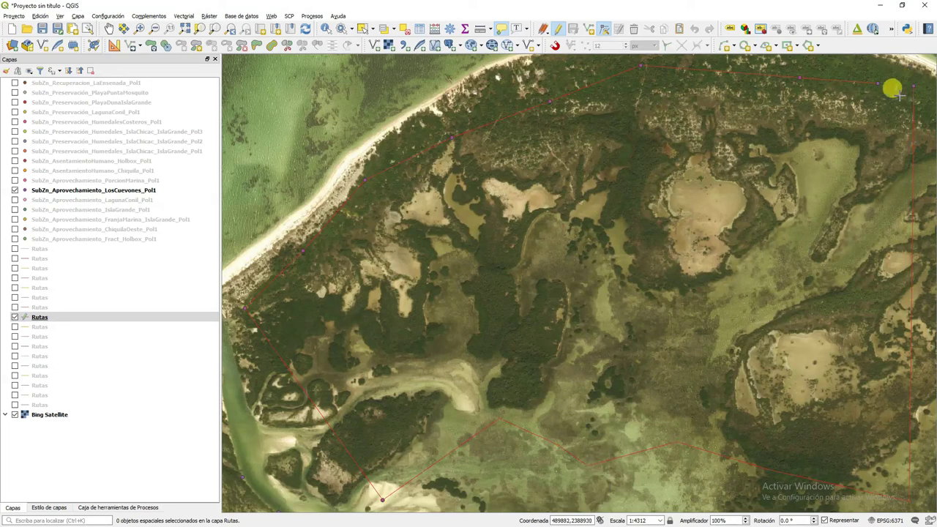
left_click(866, 82)
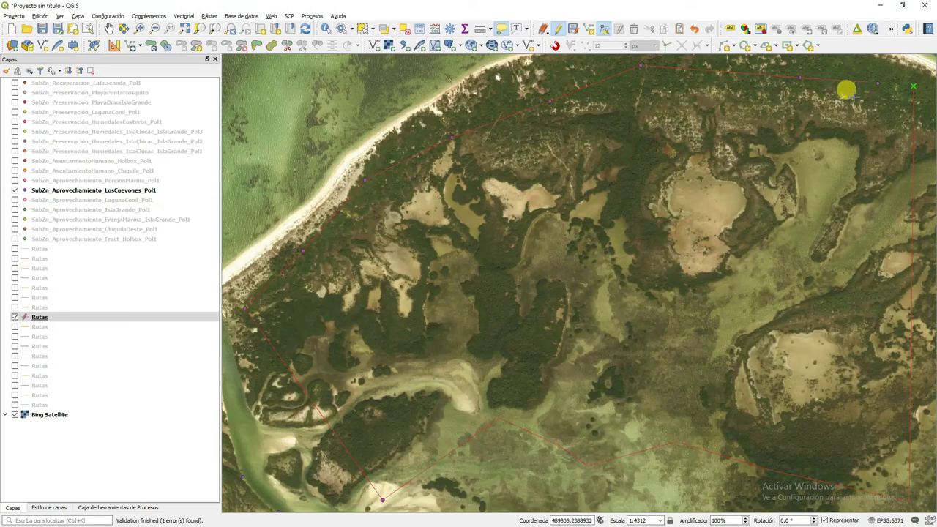
Enable project snapping and set it to snap to vertices and segments (Vértice y segmento)
left_click(14, 16)
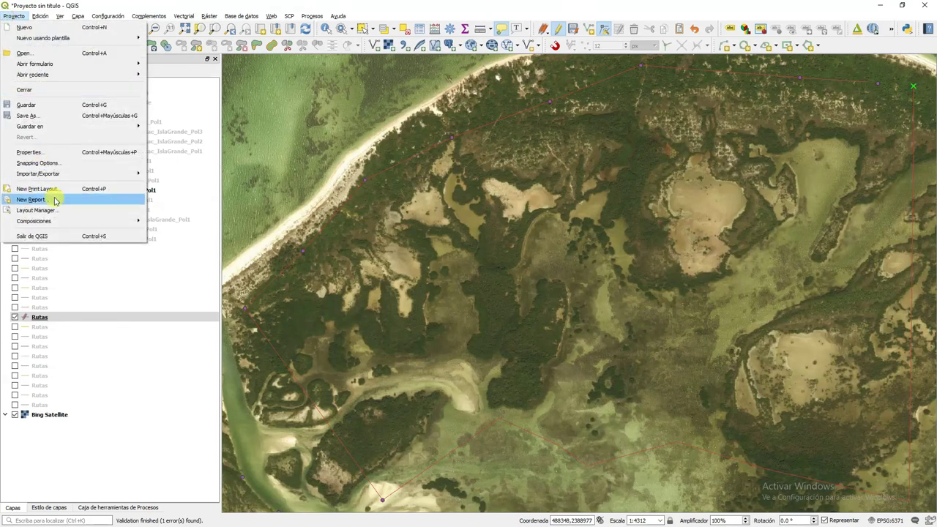
left_click(39, 163)
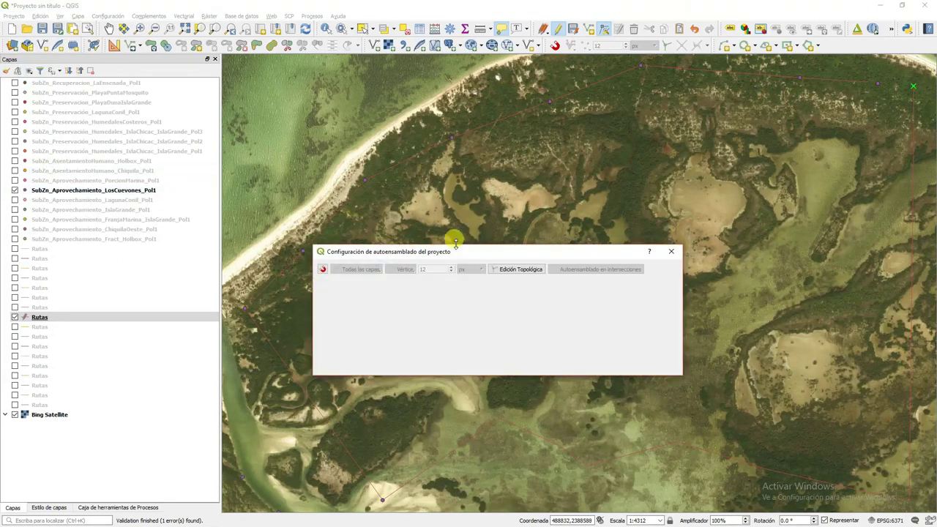
left_click(323, 269)
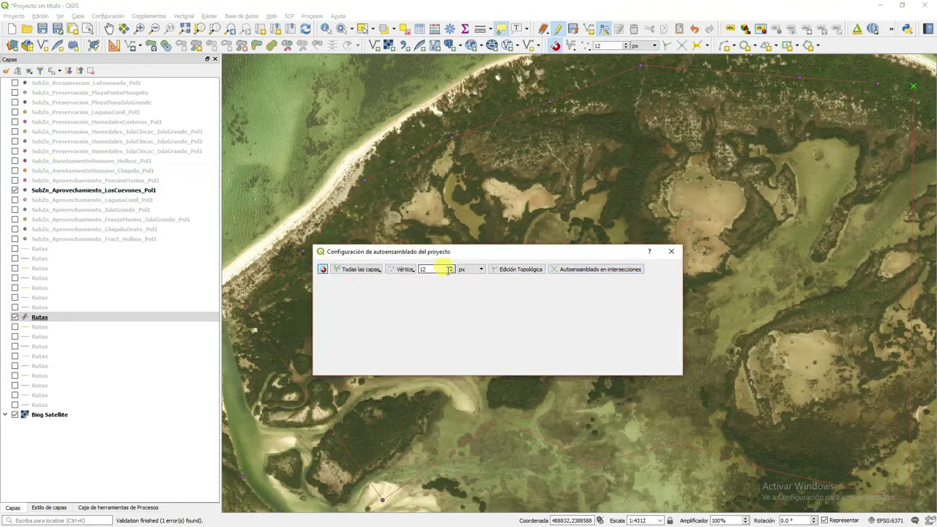
left_click(402, 269)
left_click(407, 292)
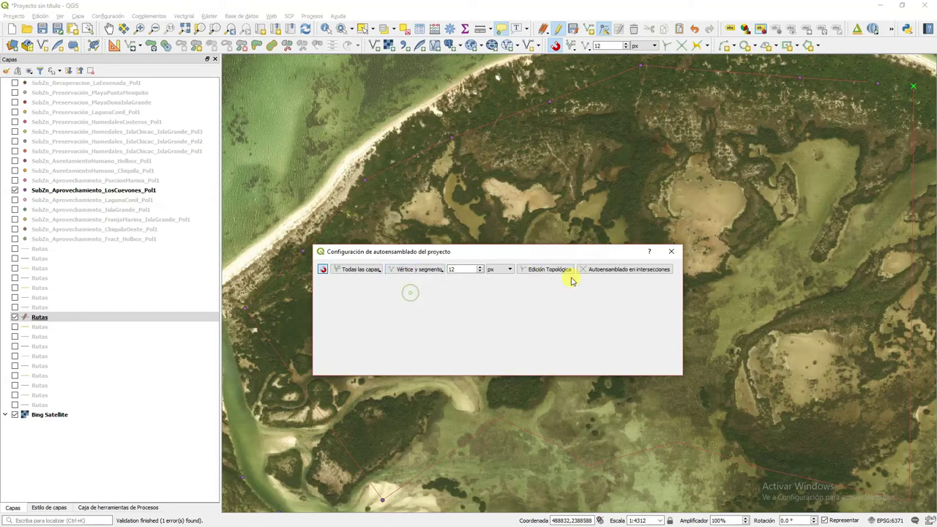
left_click(672, 253)
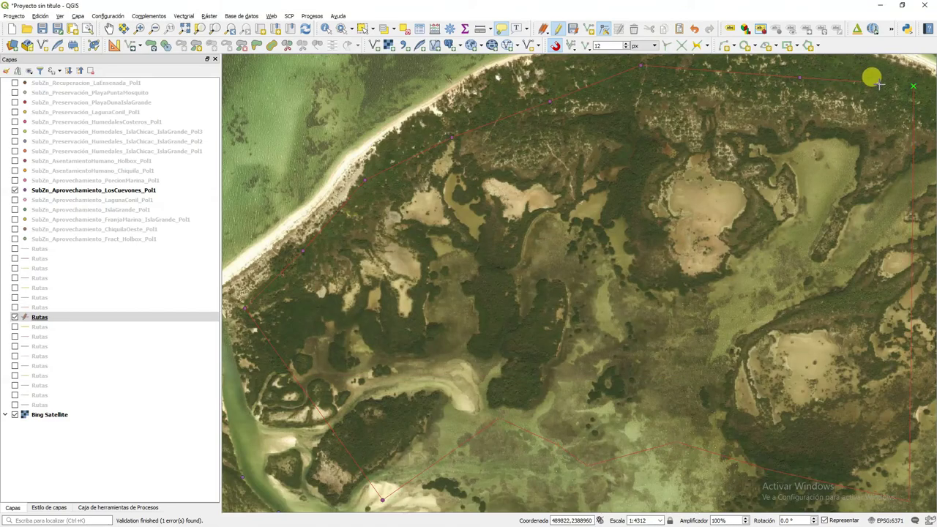
Close the Rutas outline by extending its open northeast end to the corner vertex, realign the adjoining vertex, and save the edits
scroll(871, 82, "up", 1)
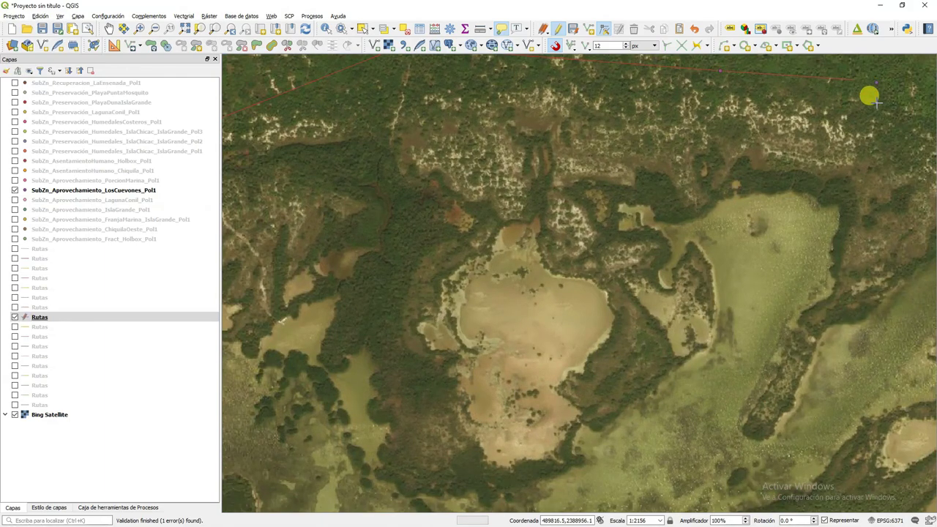
scroll(882, 105, "down", 1)
scroll(841, 95, "up", 1)
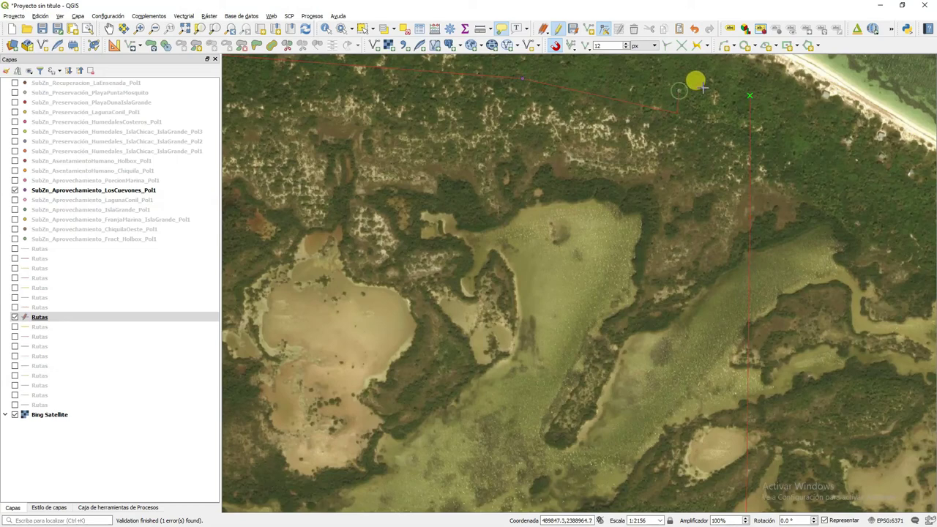
left_click(748, 96)
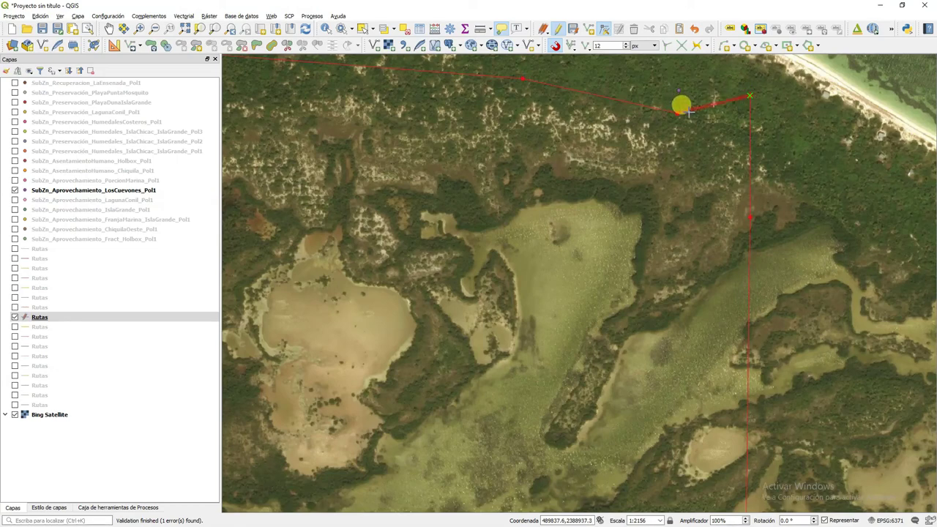
left_click(677, 113)
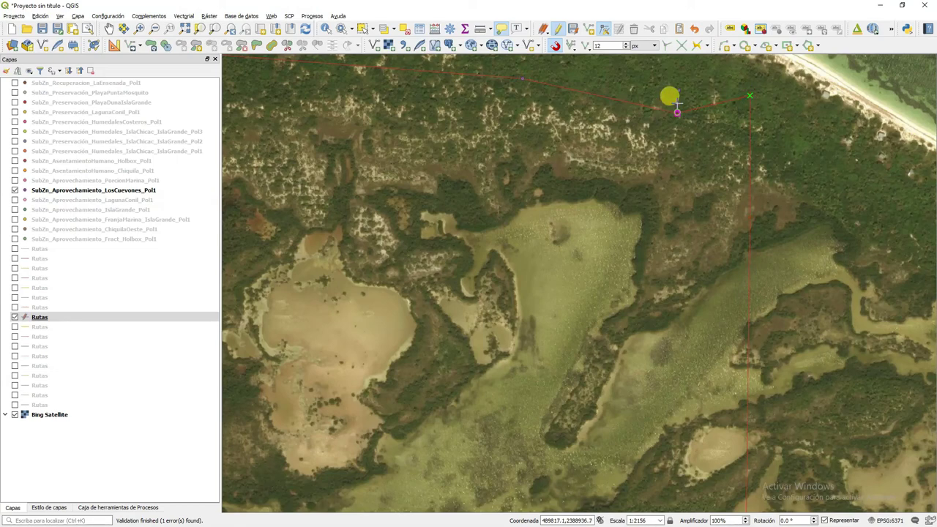
scroll(678, 91, "down", 1)
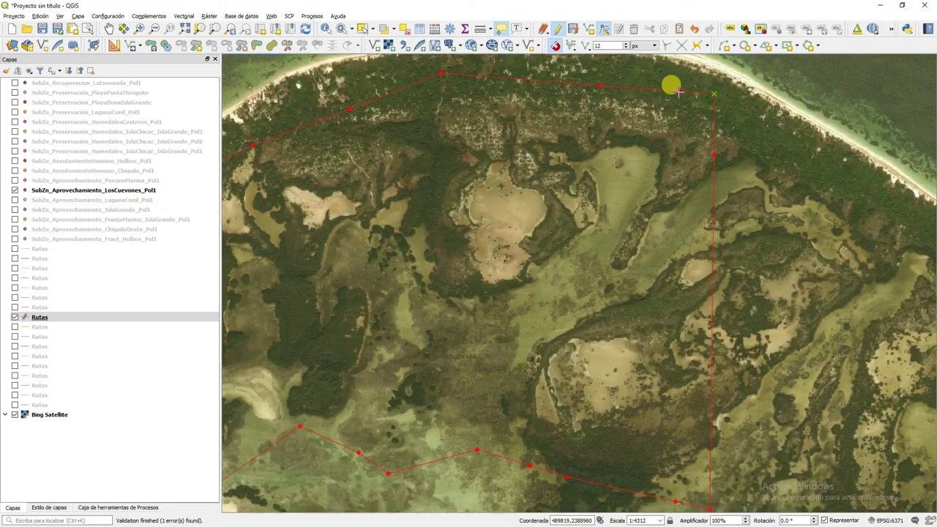
scroll(679, 92, "down", 1)
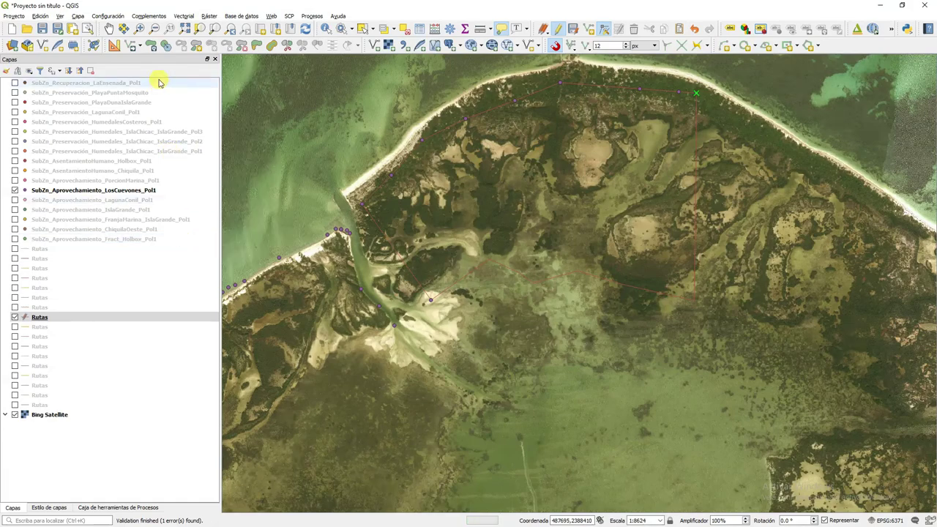
left_click(560, 31)
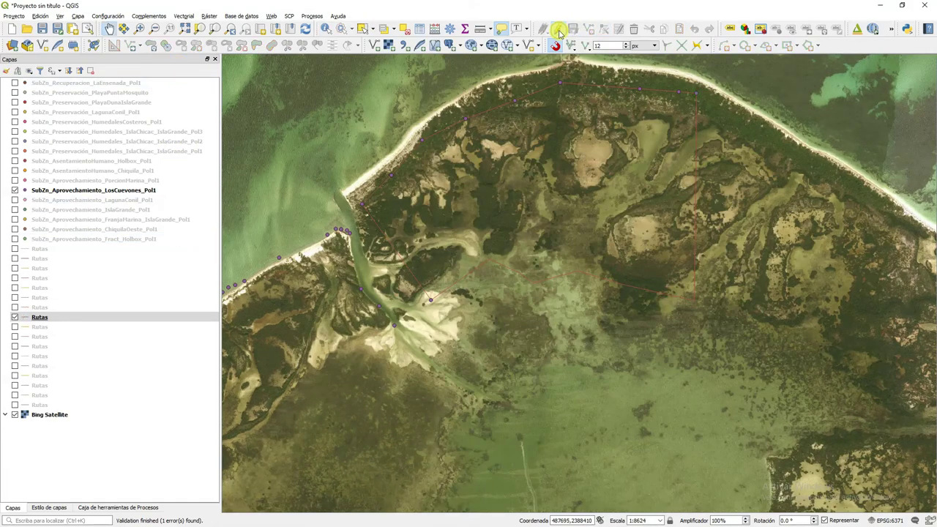
Place SubZn_Aprovechamiento_LosCuevones_Pol1 directly above its Rutas layer, hide both, and show the Rutas layer just below them
left_click_drag(24, 192, 44, 316)
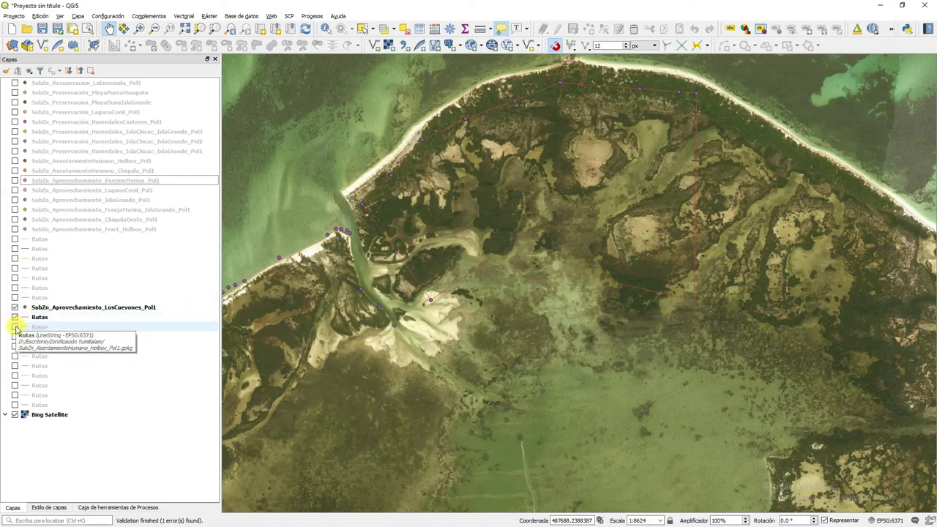
left_click(15, 326)
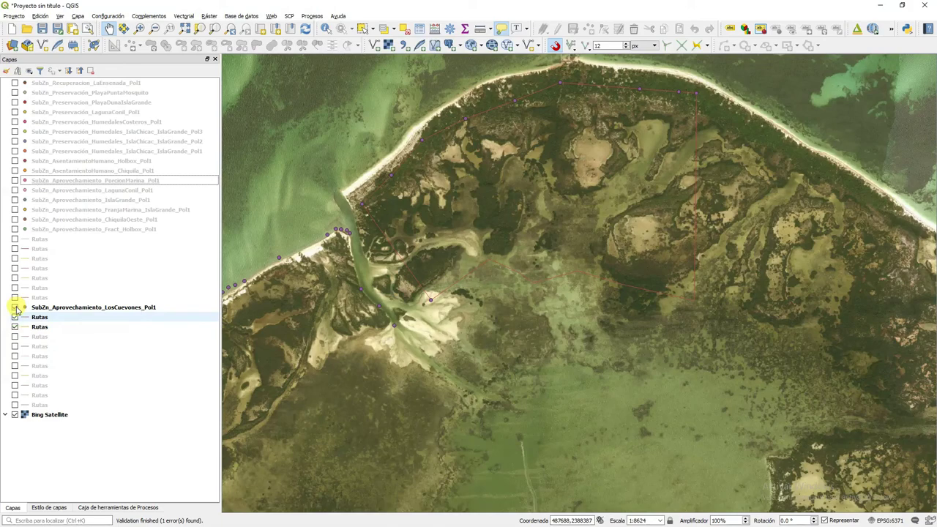
left_click(16, 307)
left_click(16, 316)
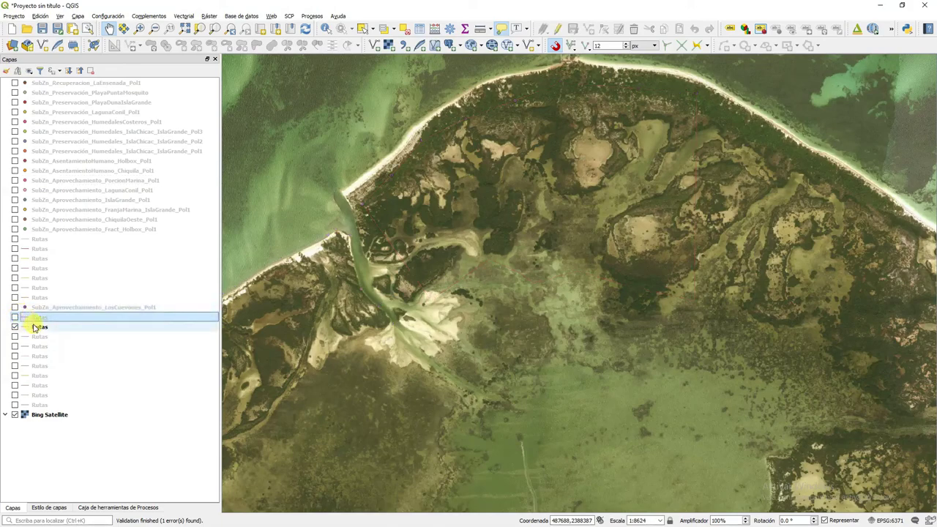
Zoom the map to the visible Rutas layer and set its line width to 0.86 mm
right_click(36, 327)
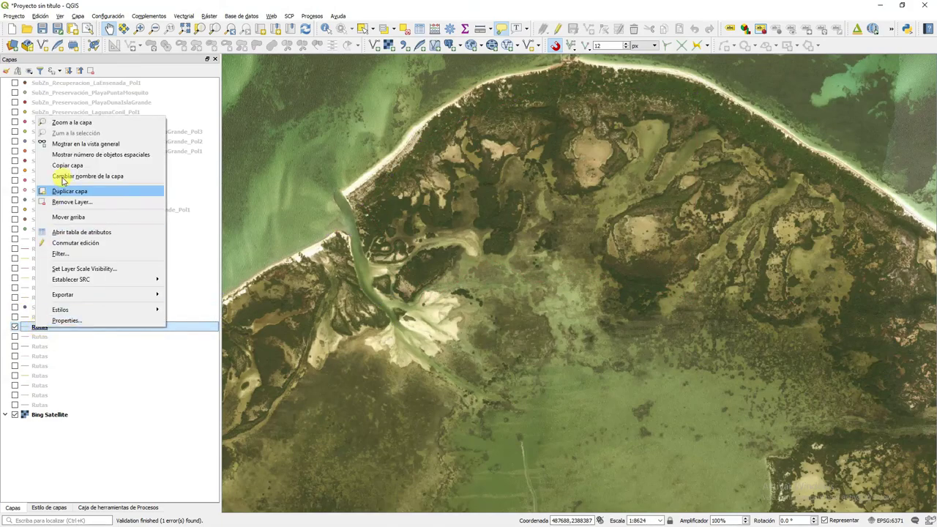
left_click(69, 123)
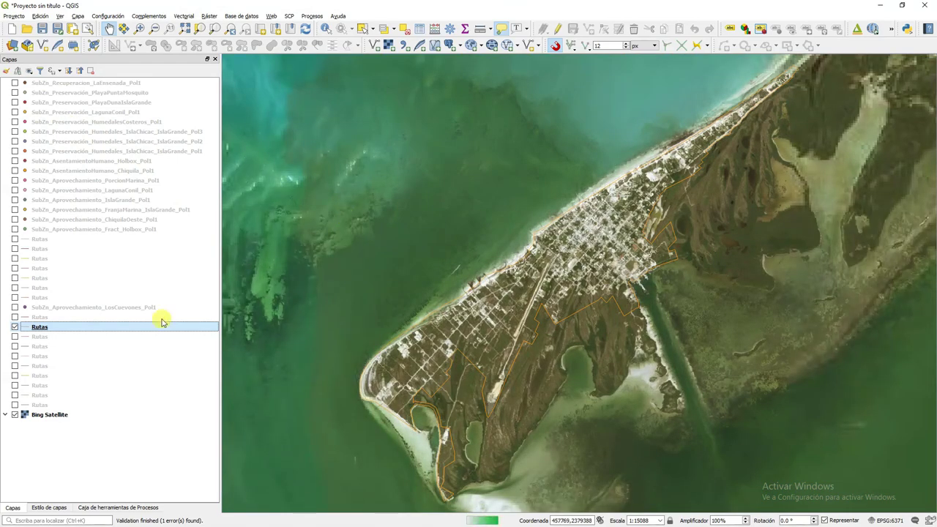
left_click(53, 509)
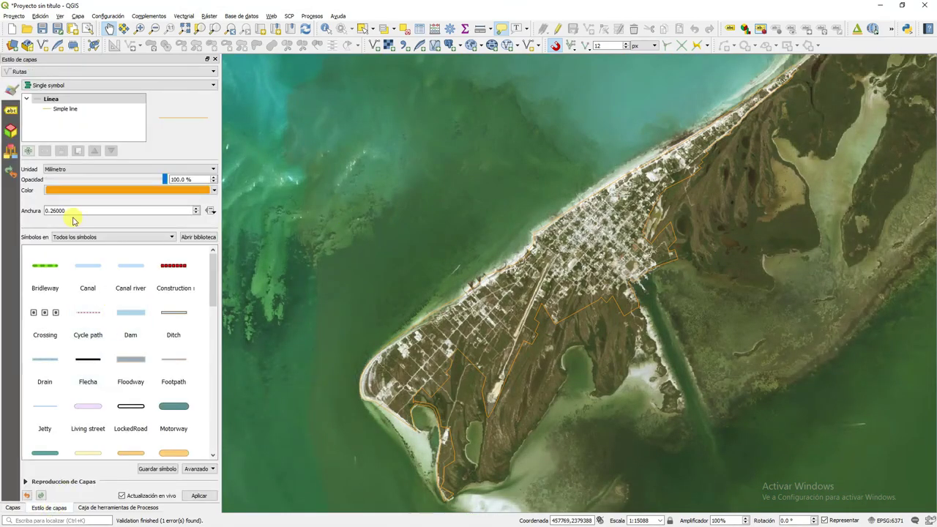
left_click(196, 208)
left_click(196, 208)
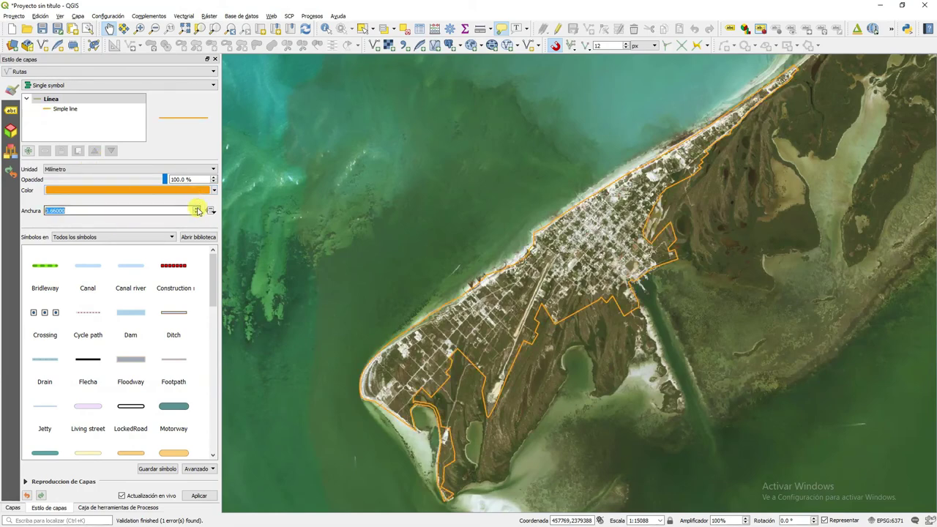
left_click(197, 209)
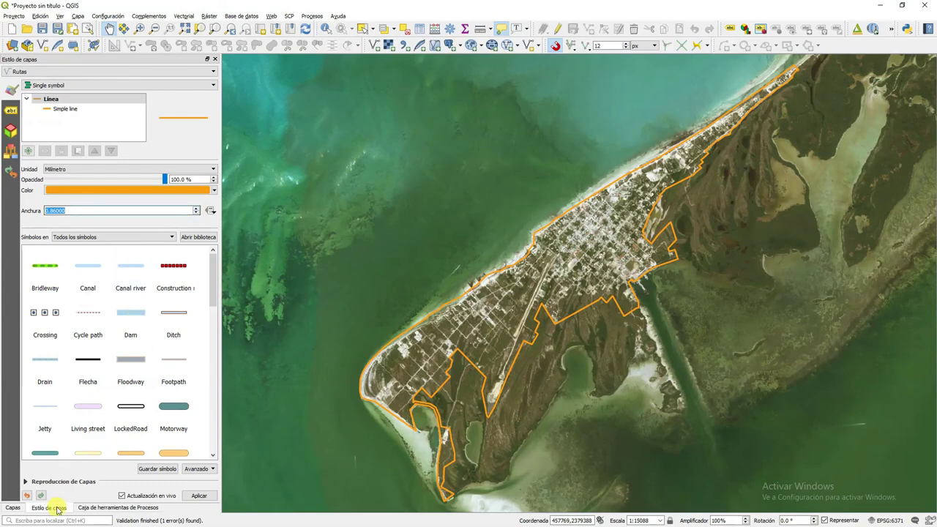
left_click(13, 507)
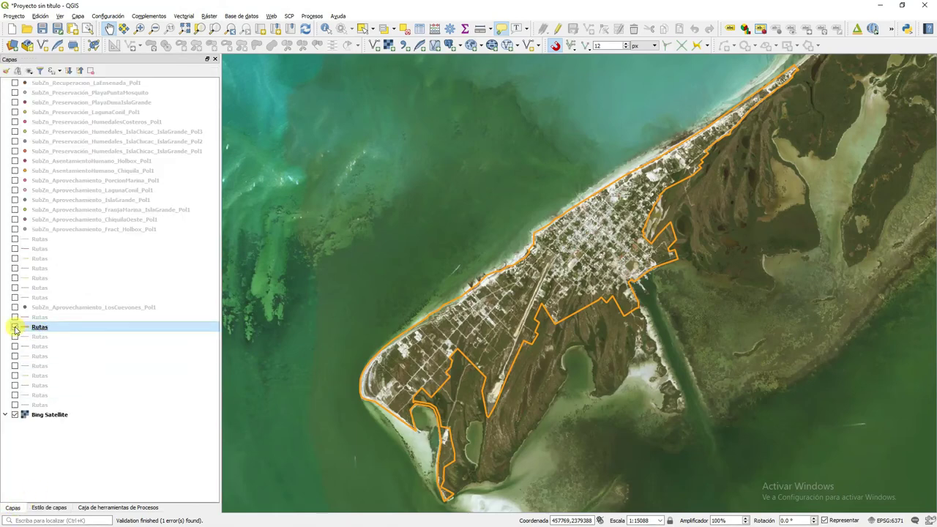
Show the SubZn_Aprovechamiento_Fract_Holbox_Pol1 point layer and zoom the map to its extent
left_click(14, 327)
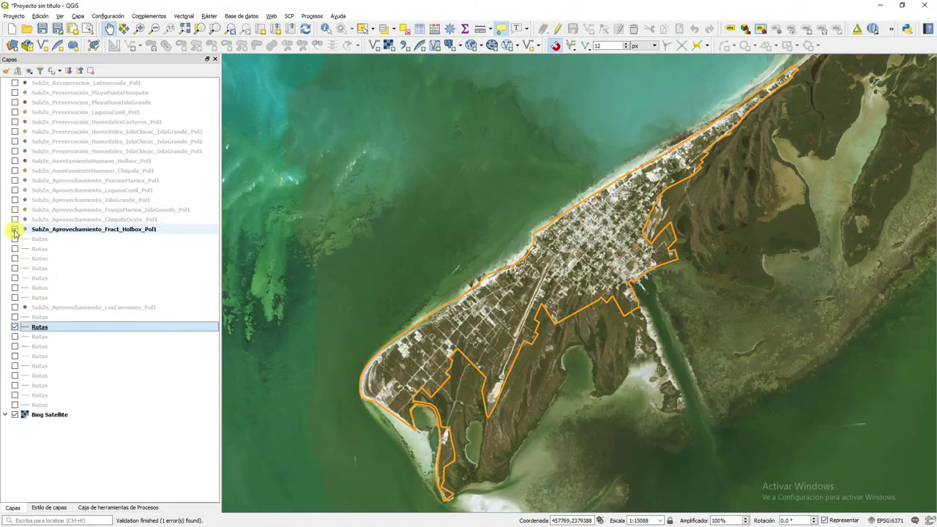
left_click(15, 230)
right_click(41, 232)
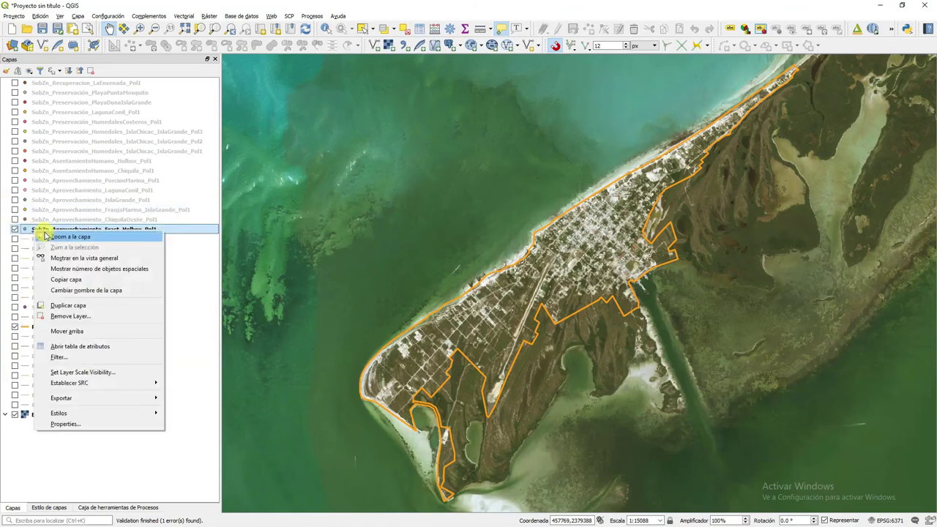
left_click(52, 236)
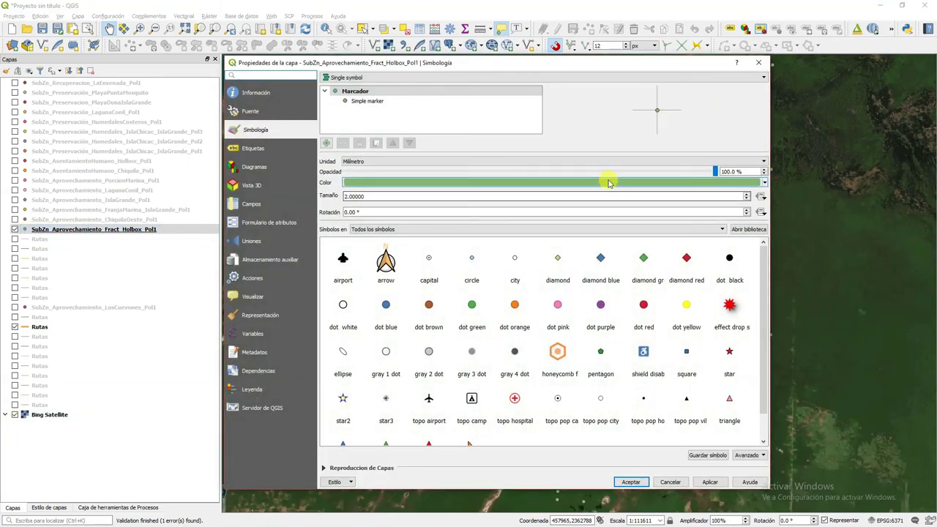
left_click(759, 64)
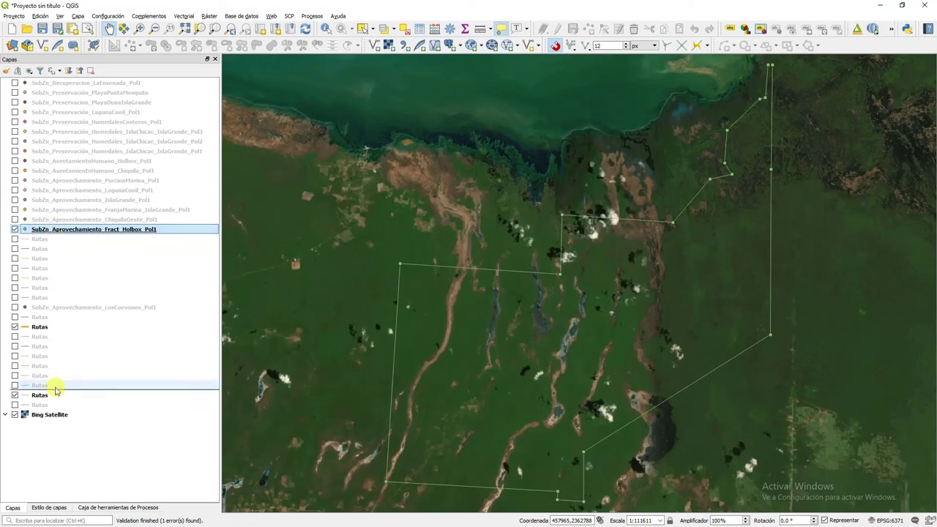
Place SubZn_Aprovechamiento_Fract_Holbox_Pol1 directly above its matching Rutas layer and examine whether the outline closes at its northeast corner
left_click_drag(56, 390, 56, 391)
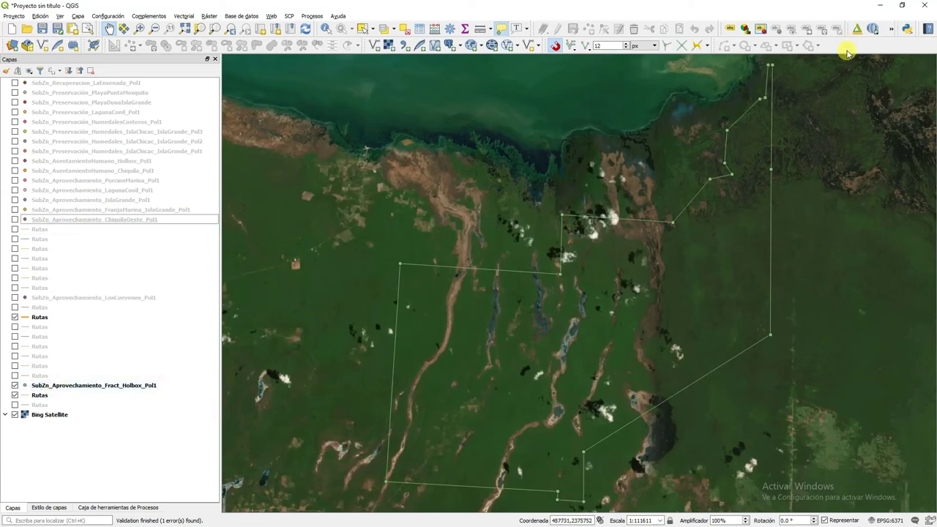
scroll(770, 62, "up", 1)
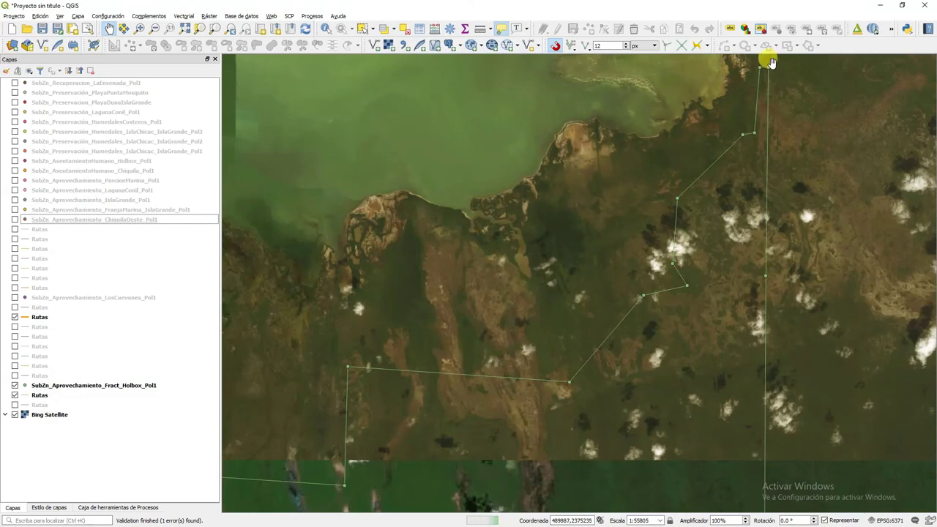
scroll(769, 60, "up", 1)
scroll(762, 59, "up", 1)
scroll(760, 110, "down", 4)
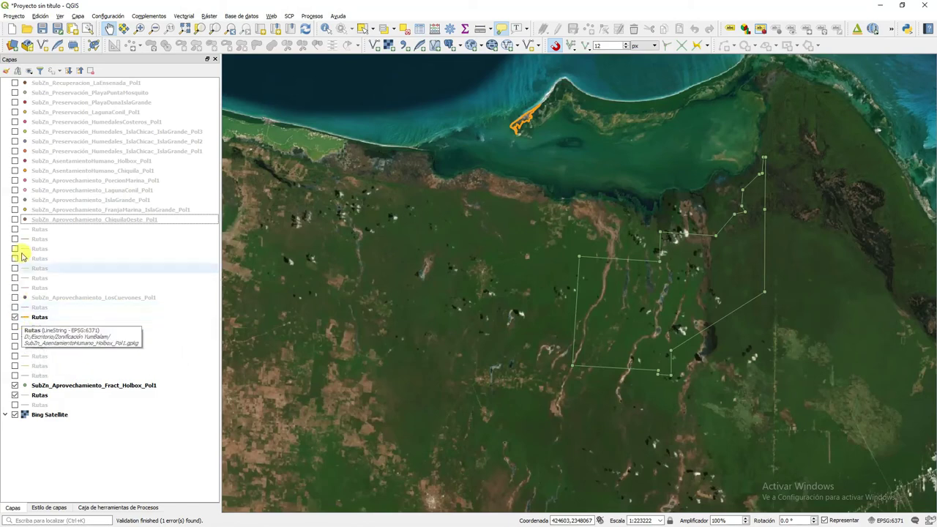
Show the SubZn_Aprovechamiento_ChiquilaOeste_Pol1 point layer and check the upper group of Rutas layers one by one for its matching outline
left_click(17, 219)
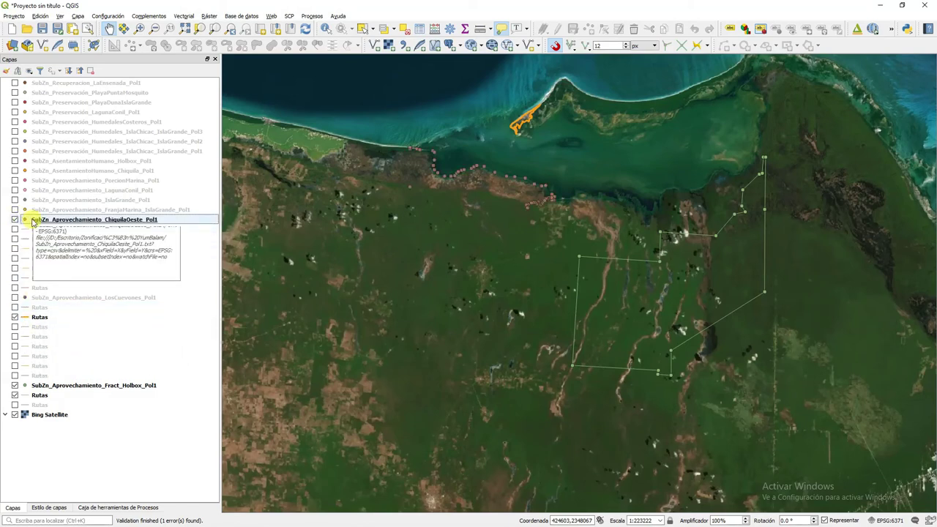
left_click(15, 230)
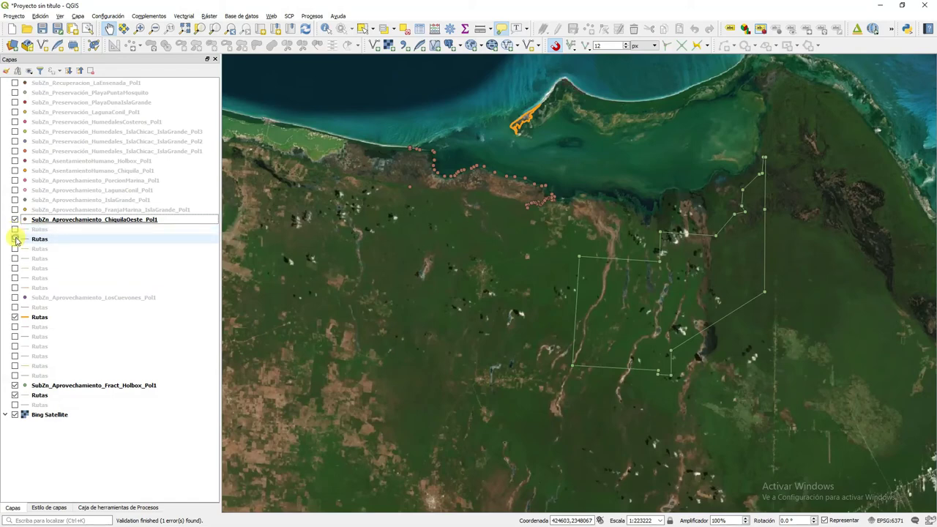
left_click(15, 239)
left_click(15, 250)
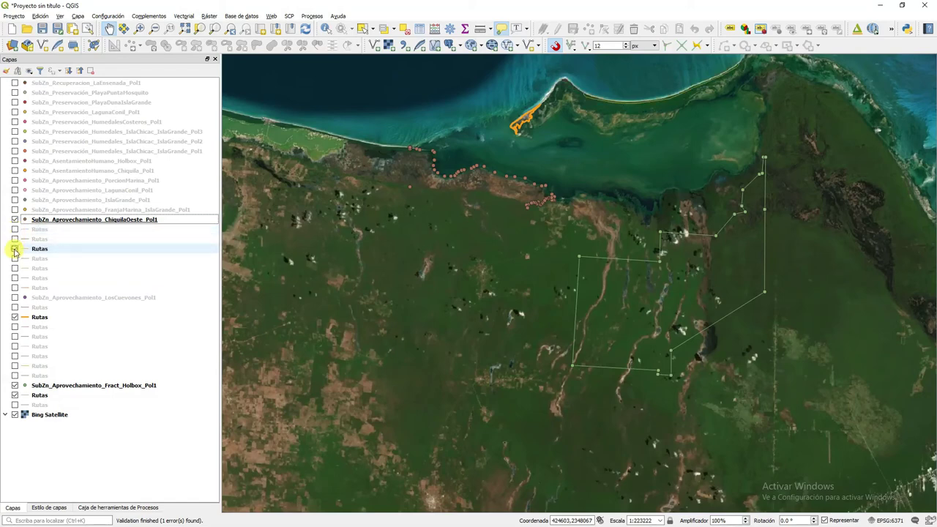
left_click(15, 249)
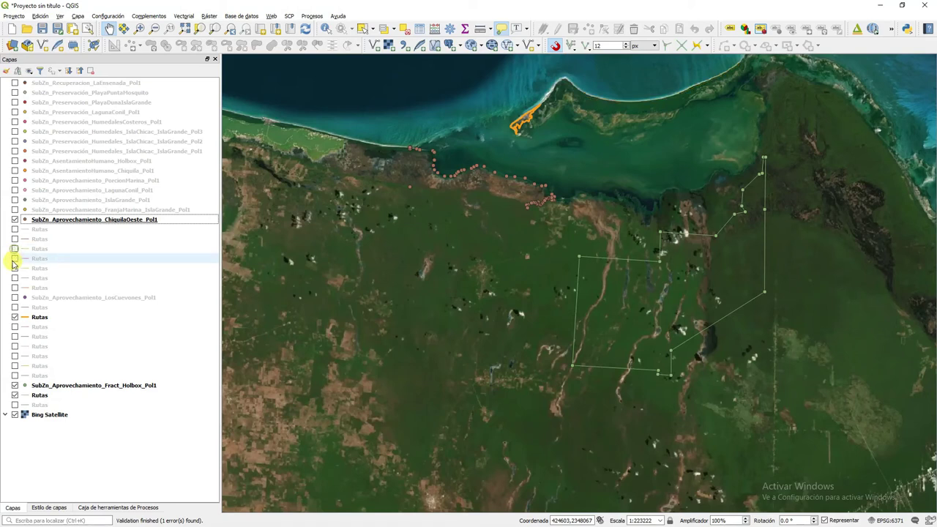
left_click(15, 259)
left_click(16, 259)
left_click(15, 268)
left_click(15, 269)
left_click(15, 278)
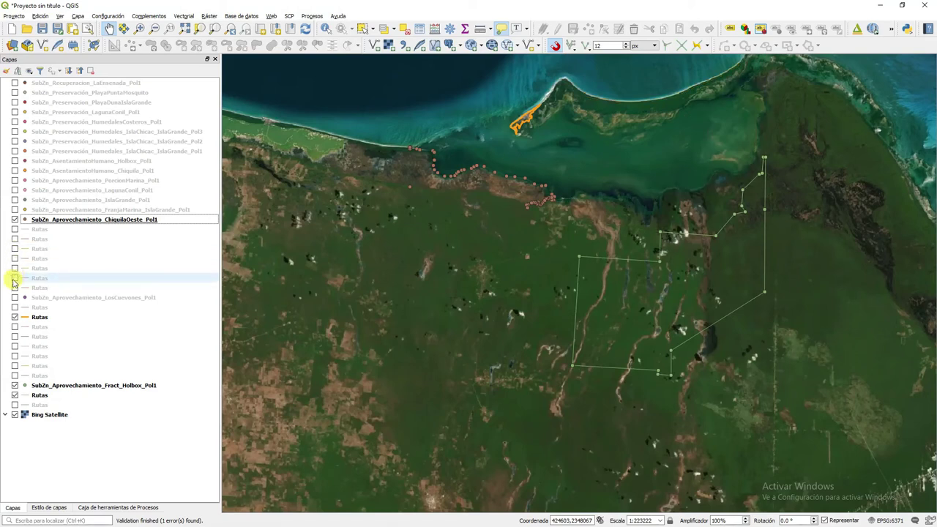
left_click(15, 287)
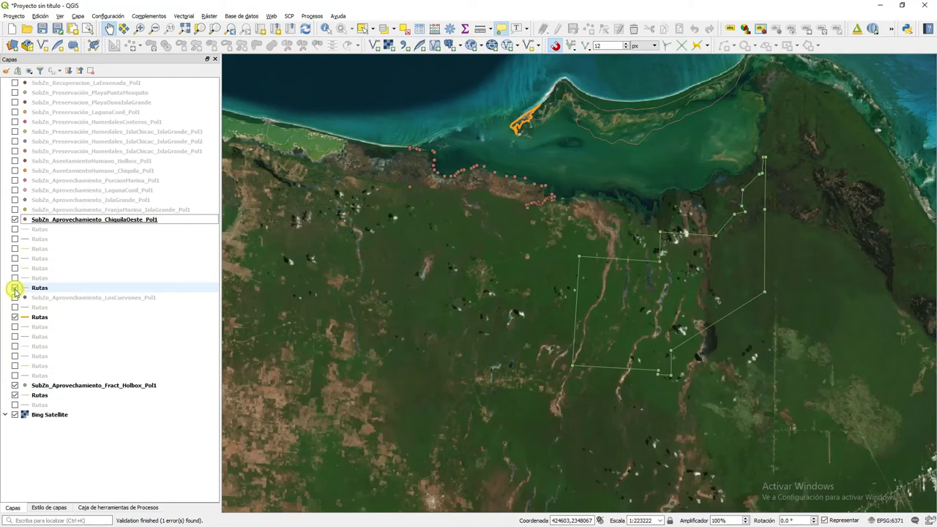
left_click(15, 288)
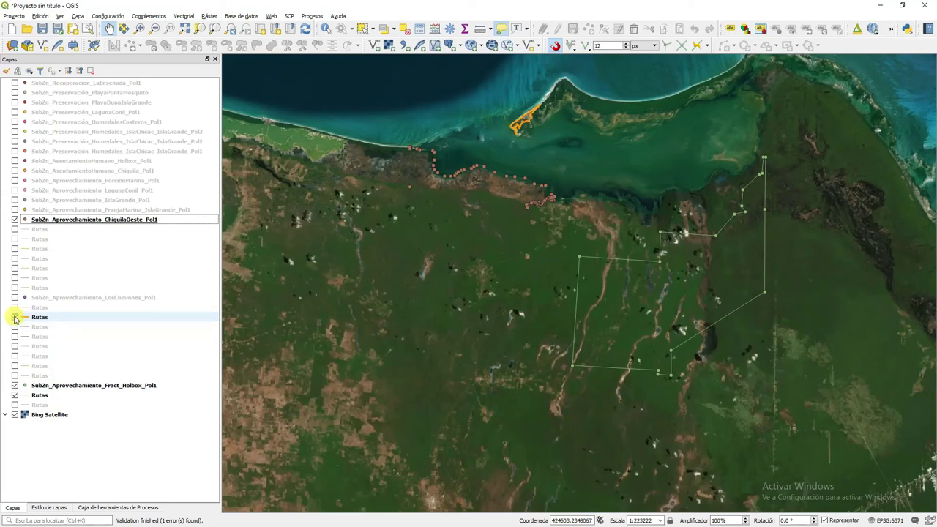
Hide the thick orange Rutas layer and check the remaining ones, leaving the Rutas outline that follows the ChiquilaOeste points shown
left_click(15, 318)
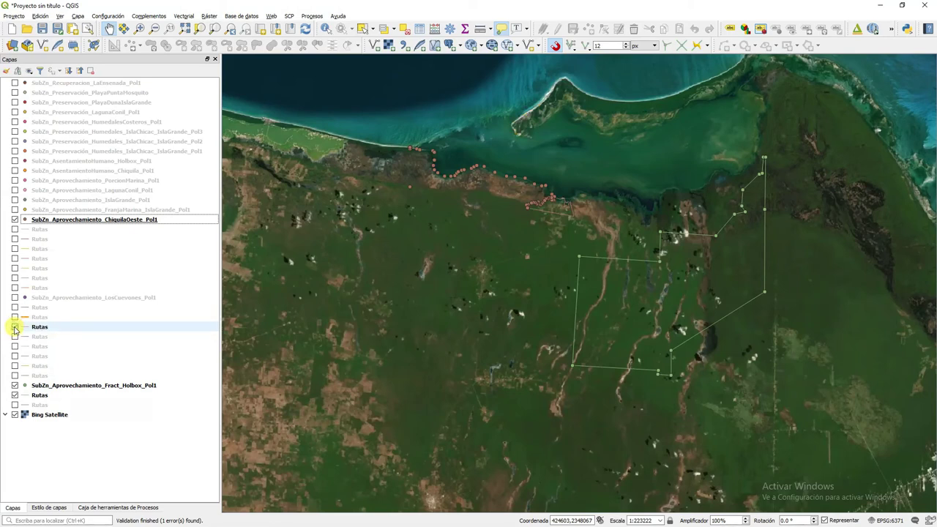
left_click(15, 327)
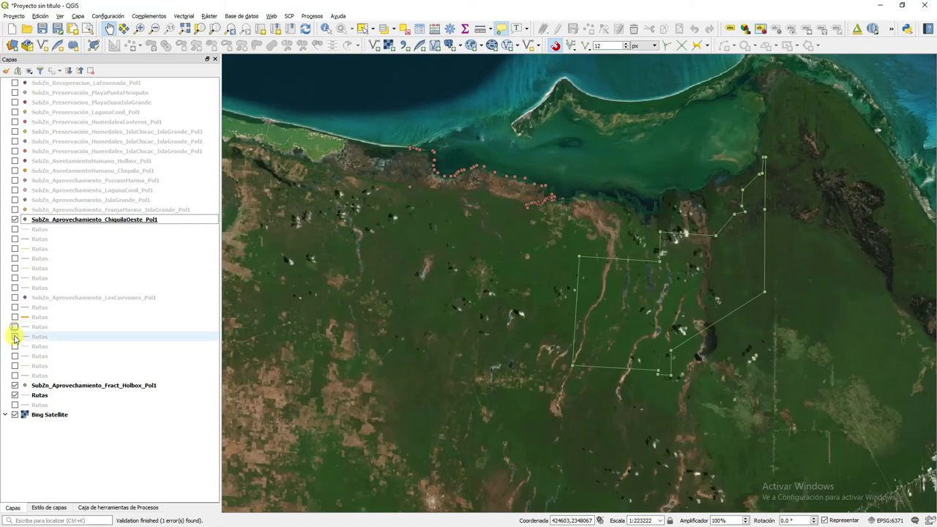
left_click(15, 337)
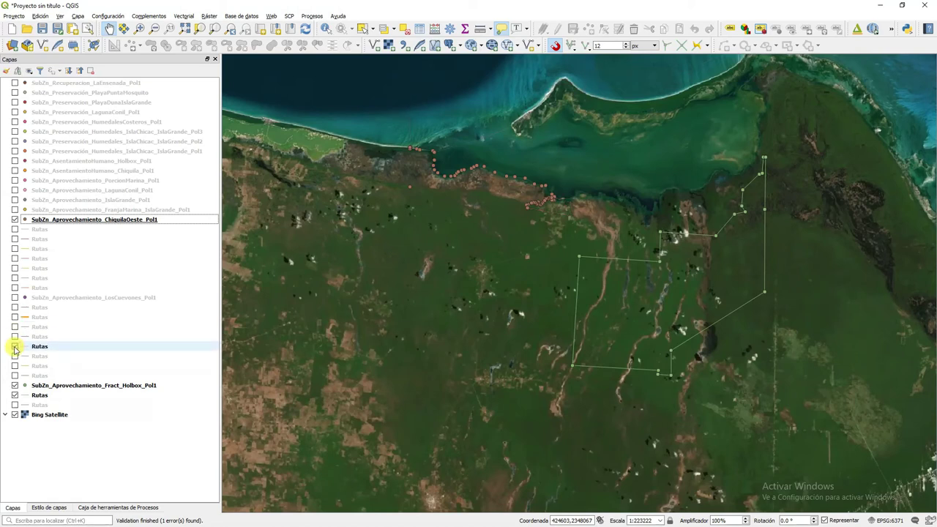
left_click(15, 356)
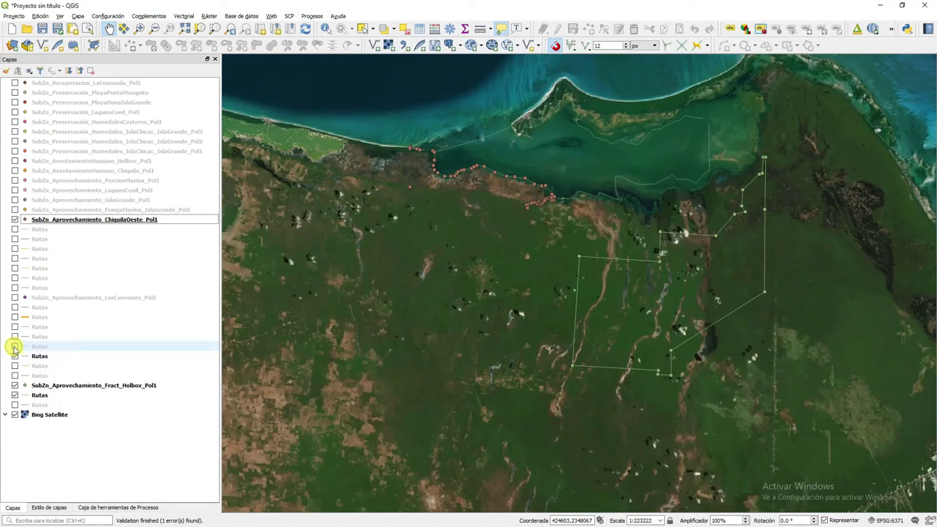
left_click(14, 366)
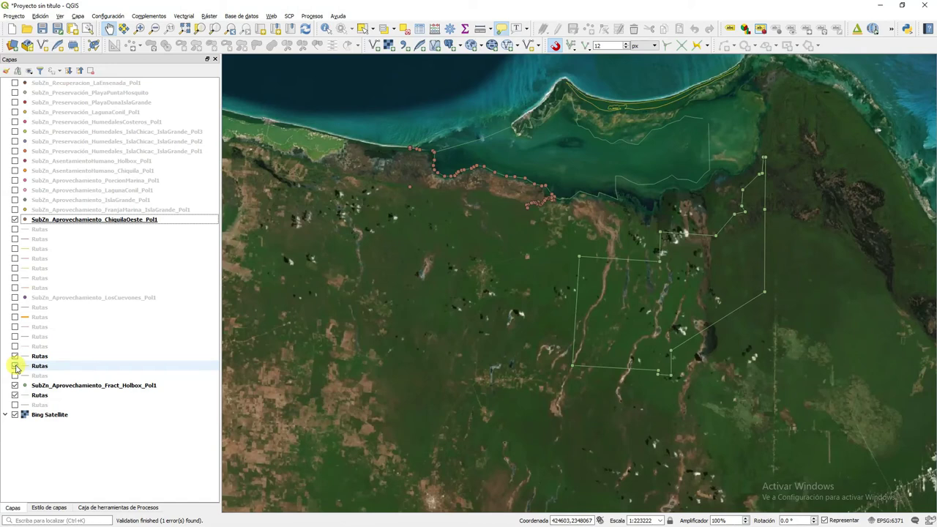
left_click(16, 368)
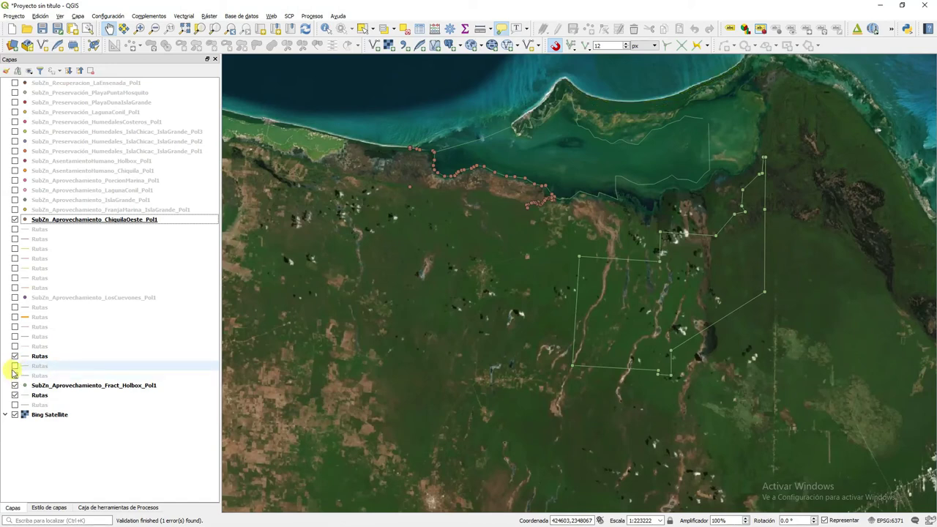
left_click(14, 368)
left_click(14, 367)
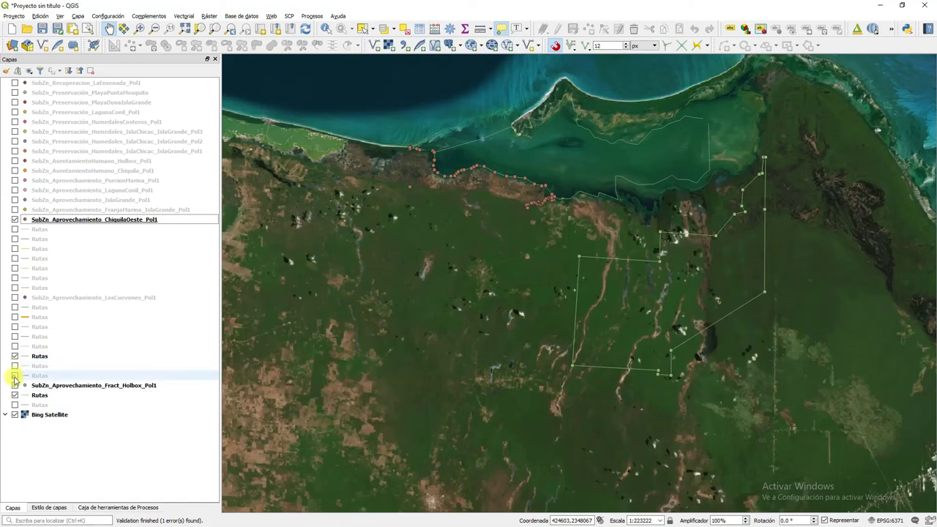
left_click(15, 377)
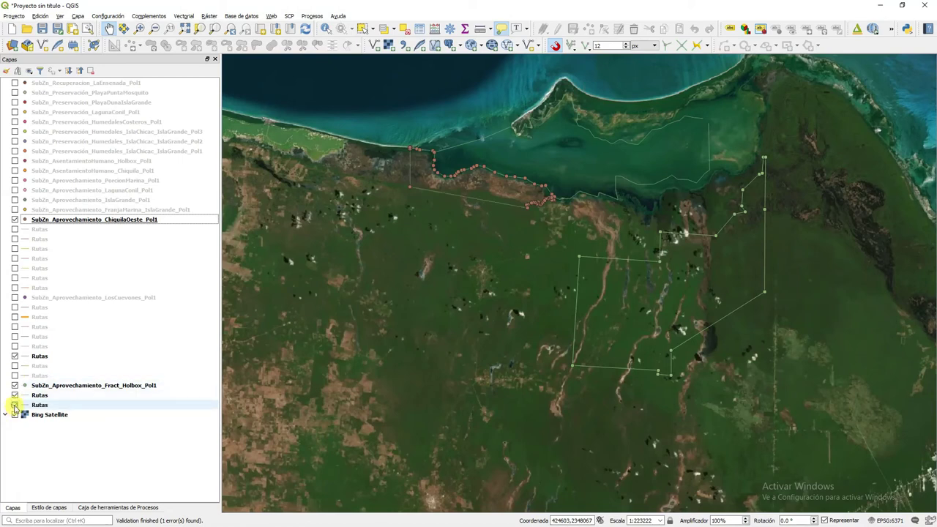
left_click(14, 358)
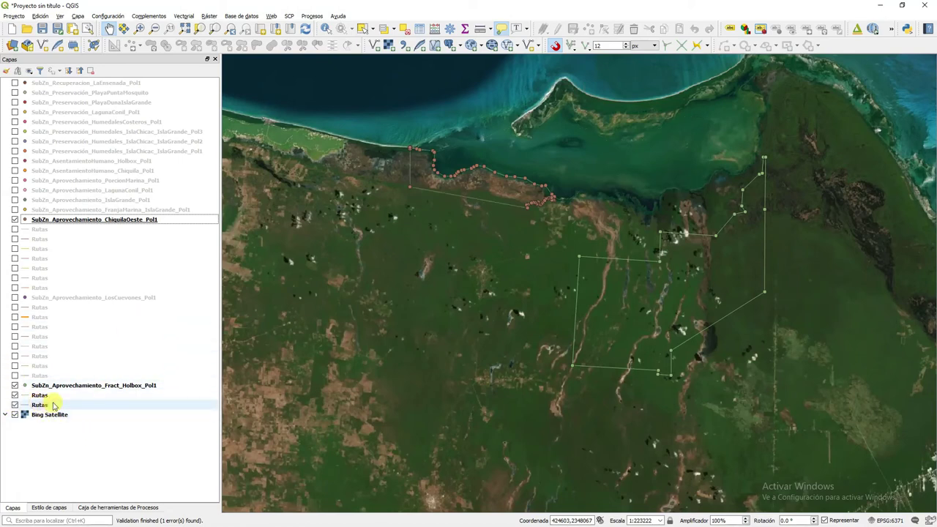
Examine the northwest corner of the matching Rutas outline and place SubZn_Aprovechamiento_ChiquilaOeste_Pol1 directly above that Rutas layer
right_click(52, 405)
left_click(63, 322)
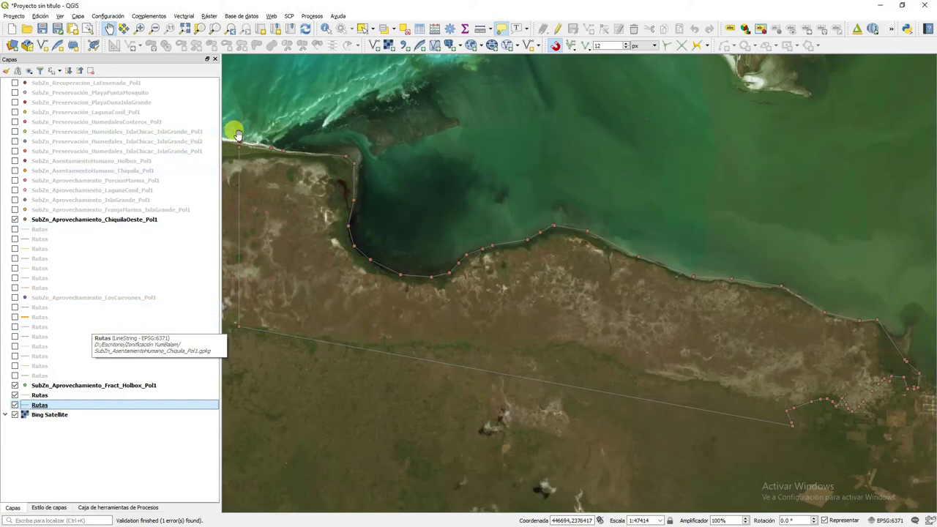
scroll(237, 136, "up", 1)
scroll(240, 140, "up", 1)
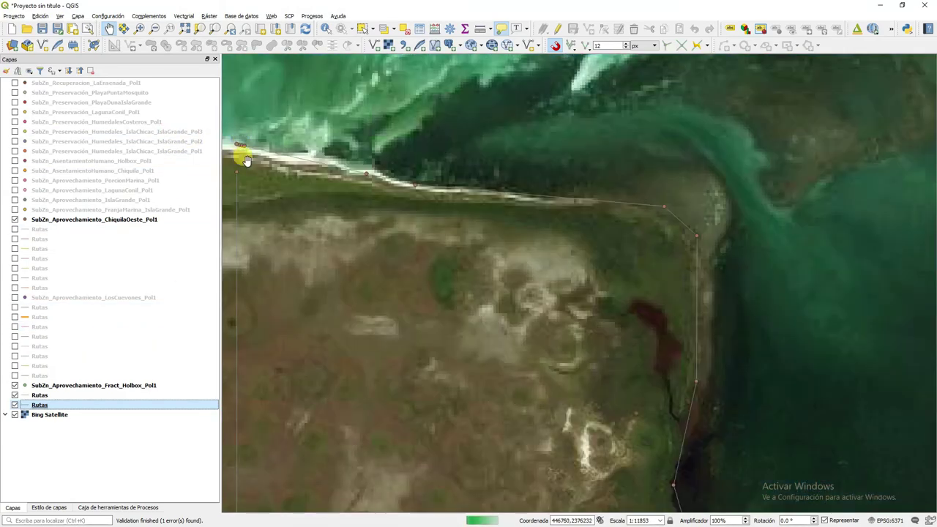
left_click_drag(240, 151, 349, 209)
scroll(343, 205, "up", 2)
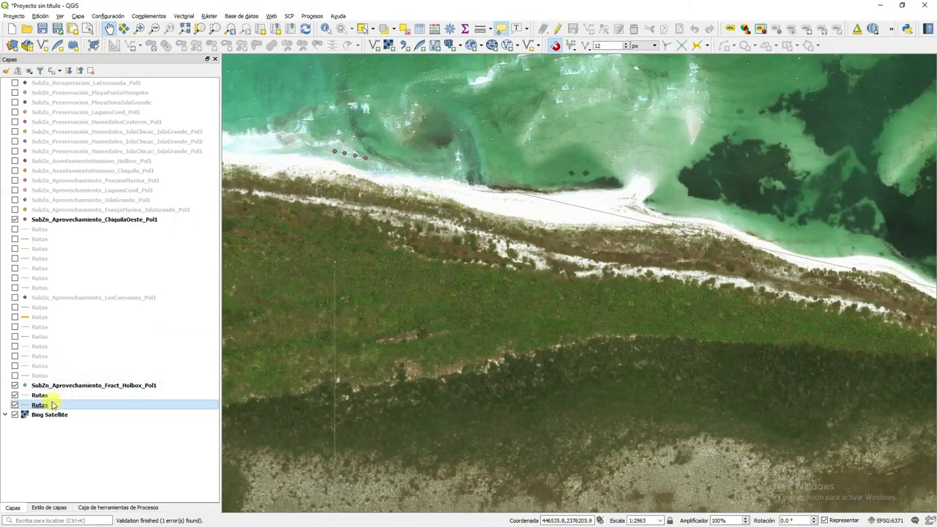
left_click_drag(69, 223, 4, 395)
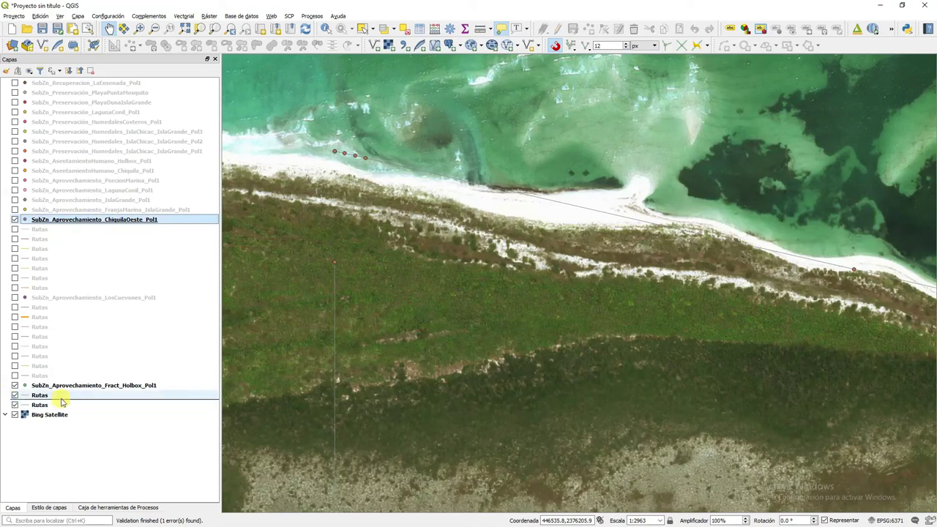
left_click_drag(62, 401, 68, 398)
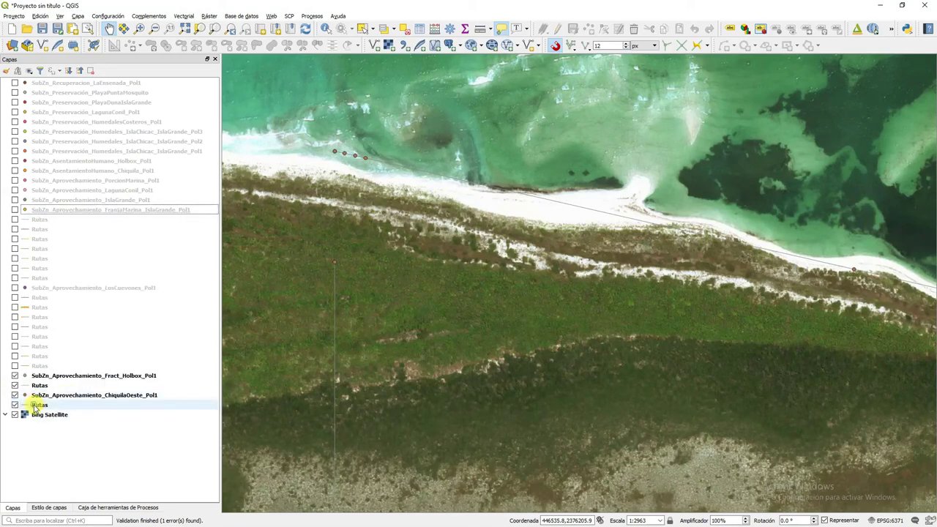
Close the ChiquilaOeste Rutas outline by extending its west line to the northwesternmost point, keeping a vertex at the former endpoint, and save the edits
left_click(37, 407)
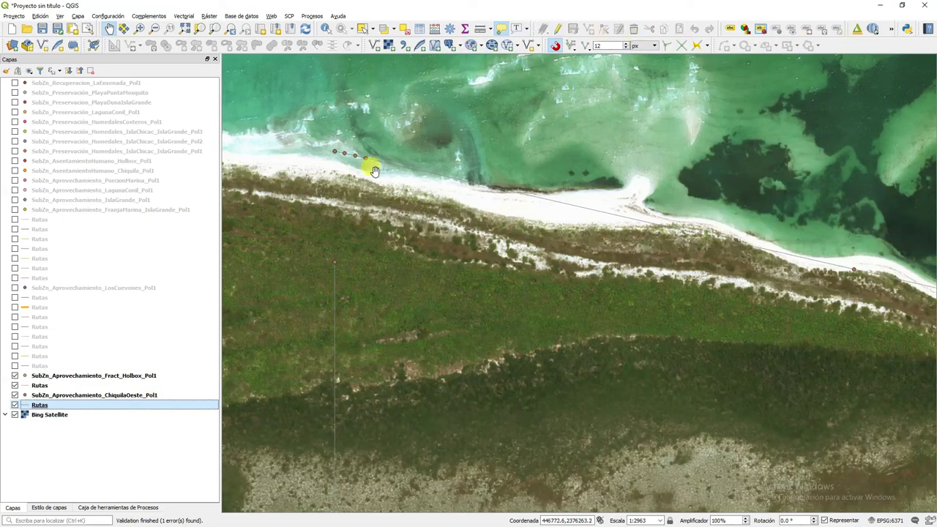
left_click(558, 29)
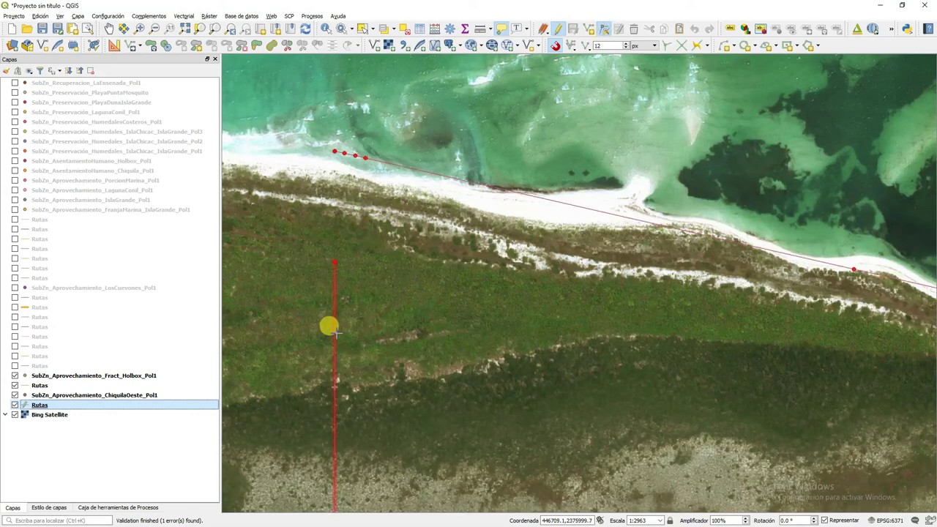
left_click(331, 385)
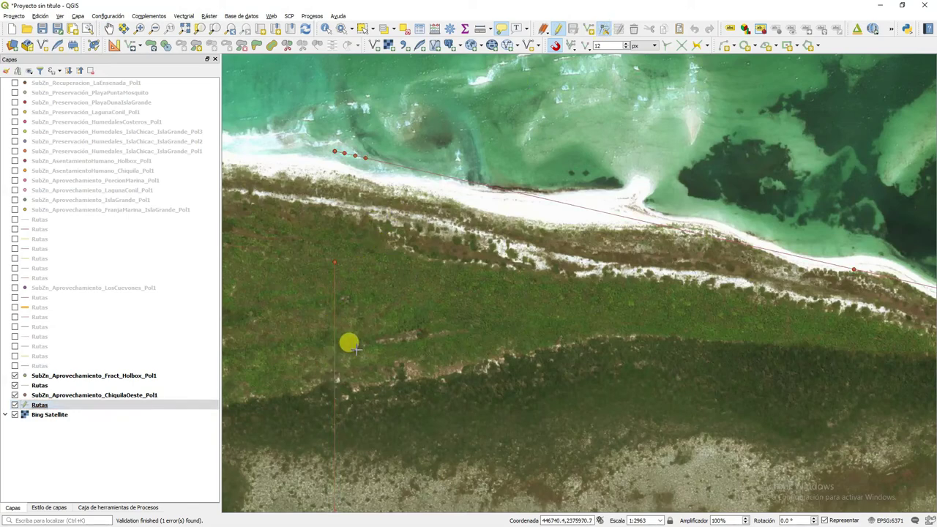
left_click(352, 272)
left_click(333, 262)
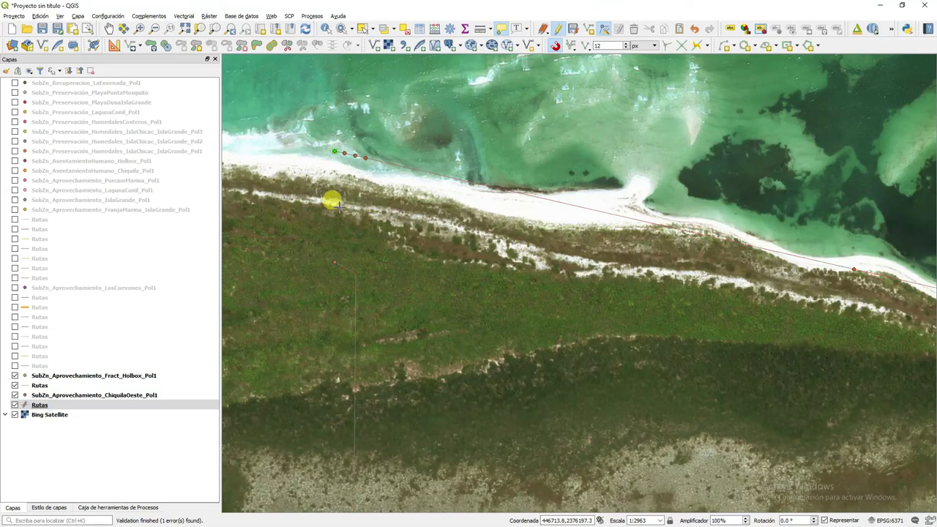
left_click(334, 150)
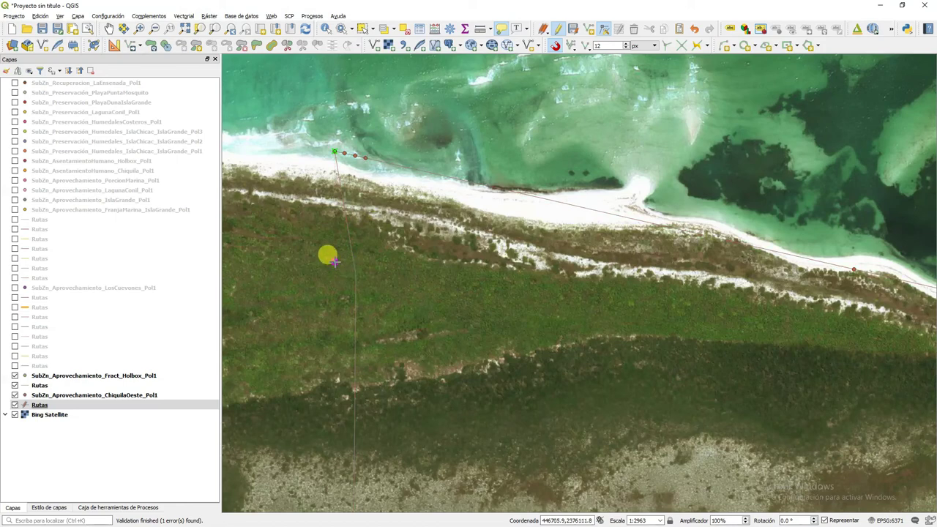
left_click(333, 262)
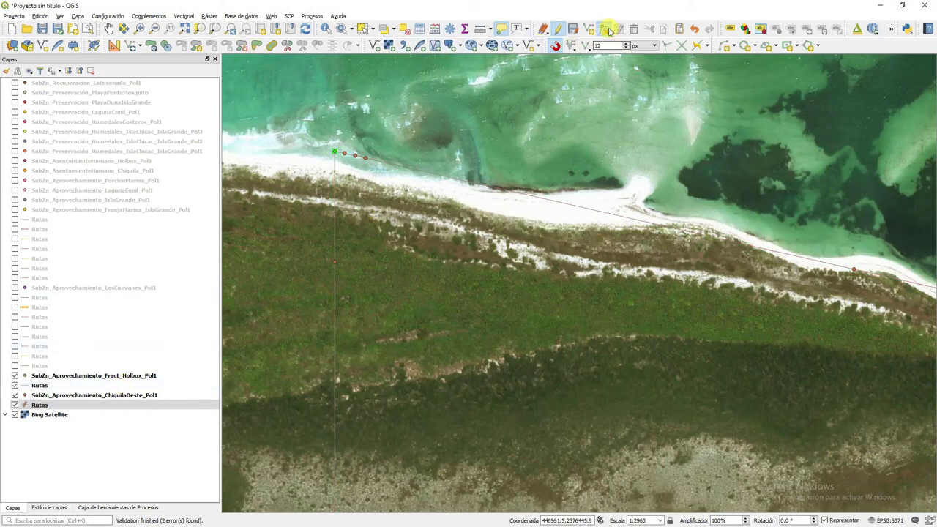
left_click(606, 29)
left_click(568, 31)
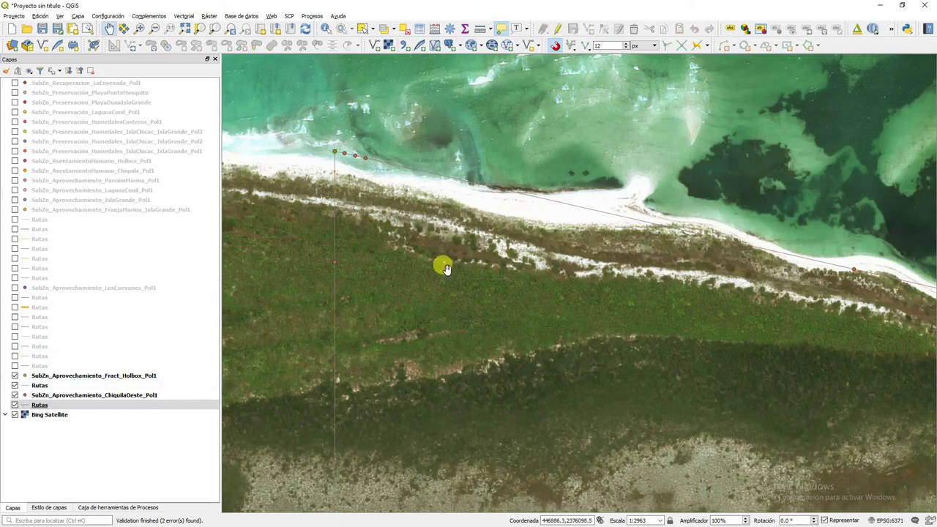
Show SubZn_Aprovechamiento_FranjaMarina_IslaGrande_Pol1 and its matching Rutas layer, zoom to its extent, and place it directly above that Rutas layer
scroll(443, 265, "down", 1)
left_click_drag(505, 358, 437, 211)
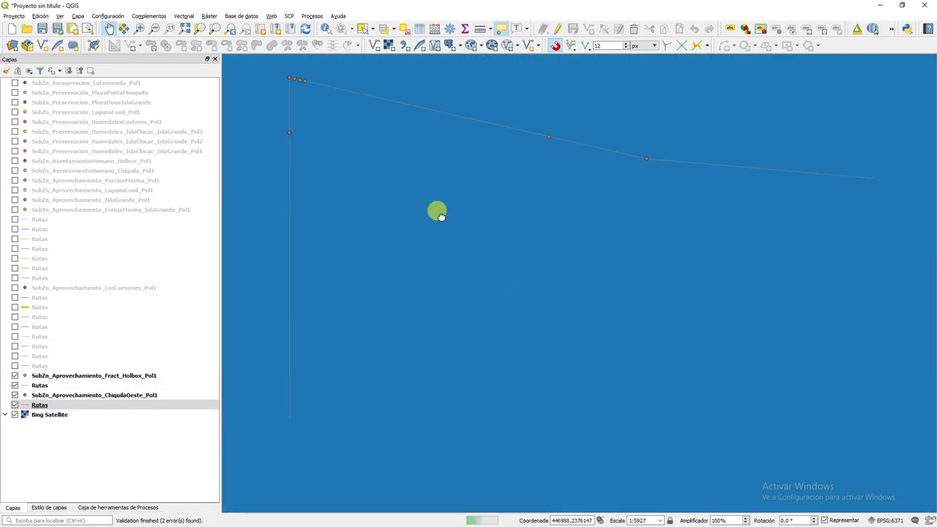
scroll(439, 213, "down", 1)
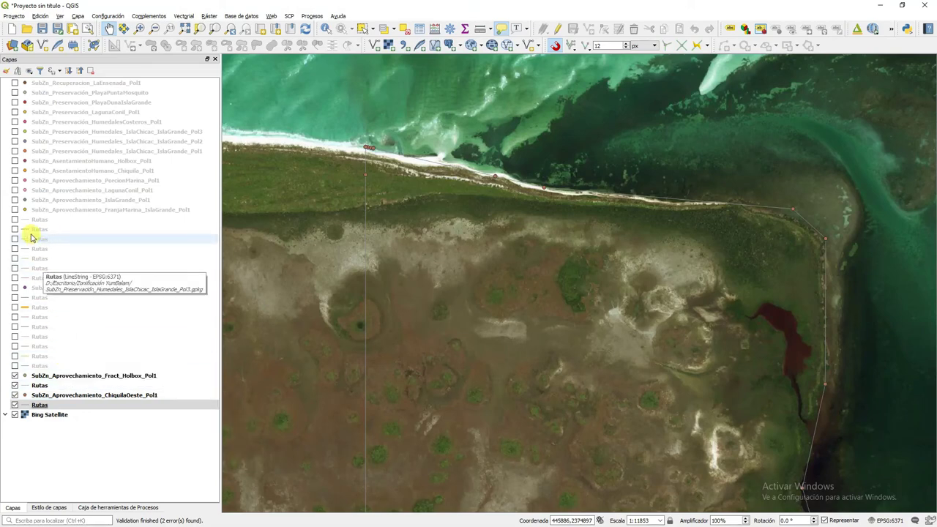
left_click(14, 209)
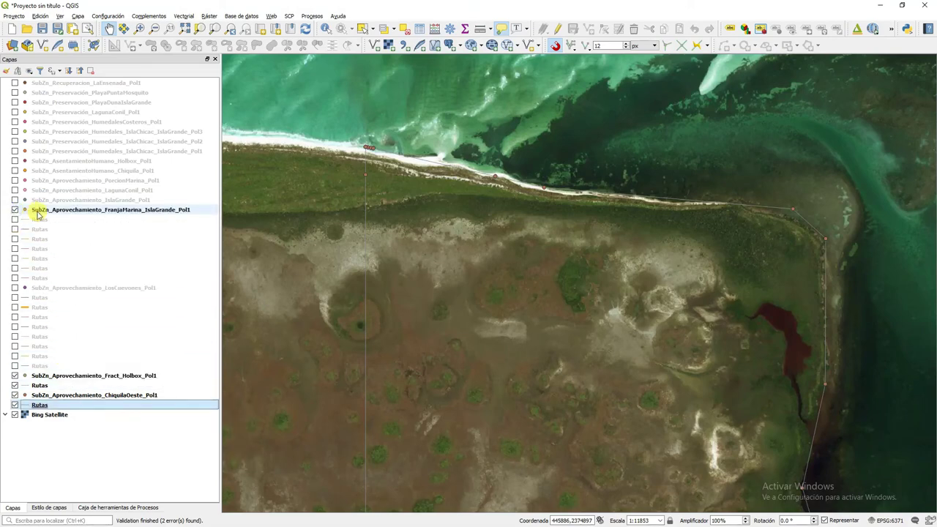
right_click(38, 213)
left_click(44, 218)
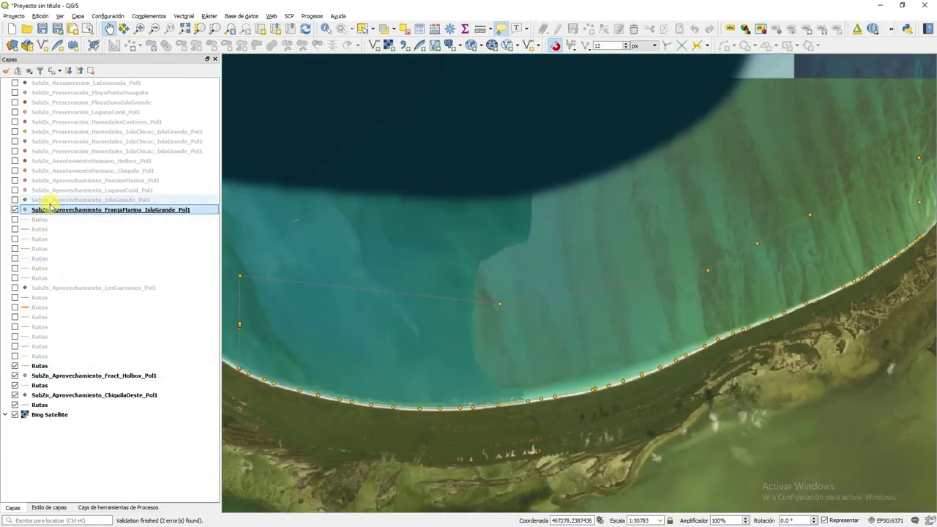
left_click_drag(54, 209, 194, 356)
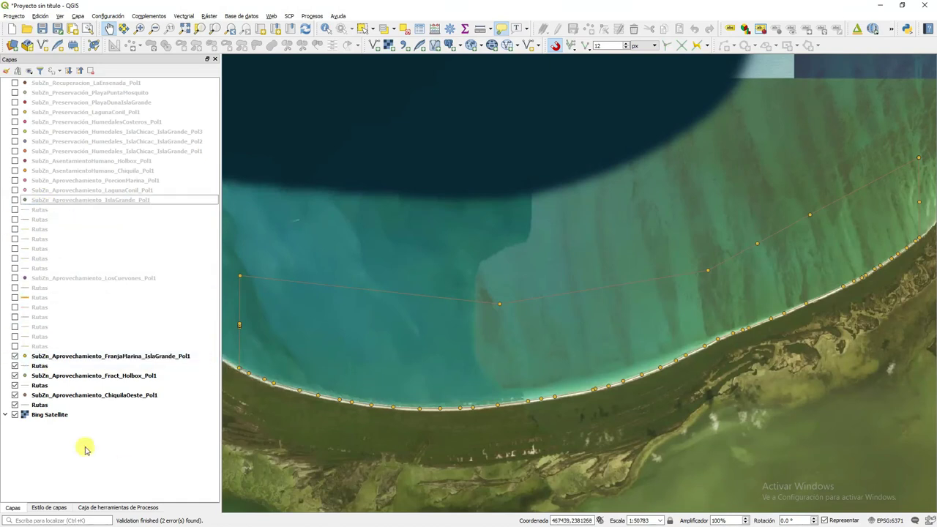
Set the line width of the Rutas layer paired with FranjaMarina_IslaGrande to 0.86 mm
left_click(40, 364)
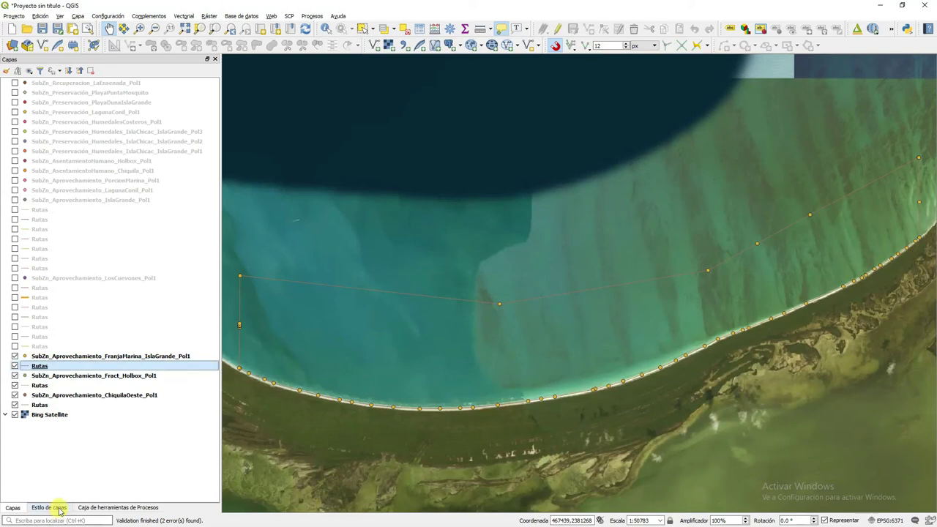
left_click(54, 507)
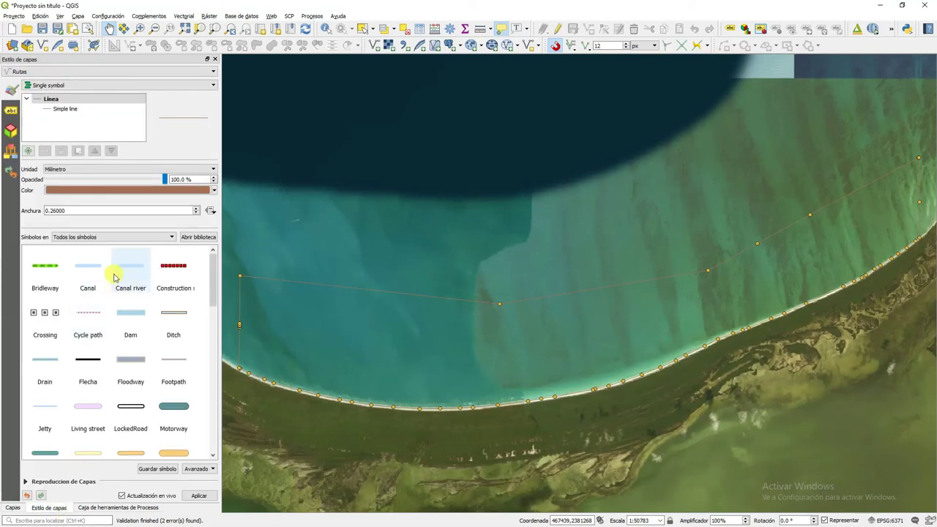
left_click(196, 210)
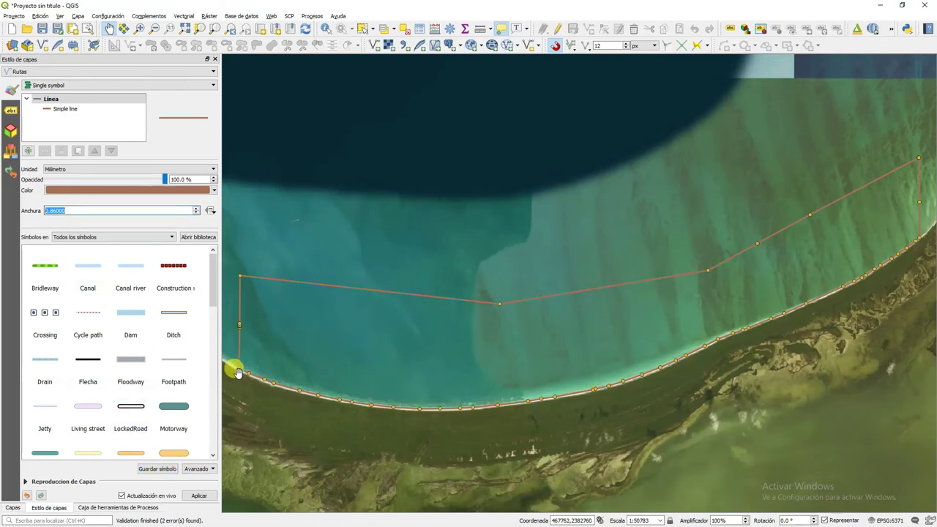
Examine the FranjaMarina Rutas outline for gaps, from its west line along the shore to the northeast corner
scroll(236, 370, "up", 2)
left_click_drag(270, 136, 341, 404)
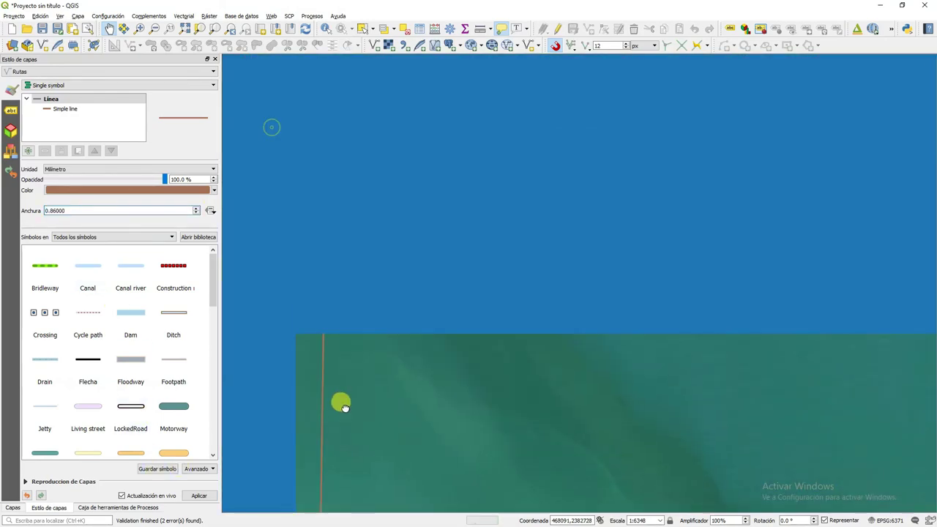
scroll(486, 440, "up", 1)
scroll(329, 276, "up", 2)
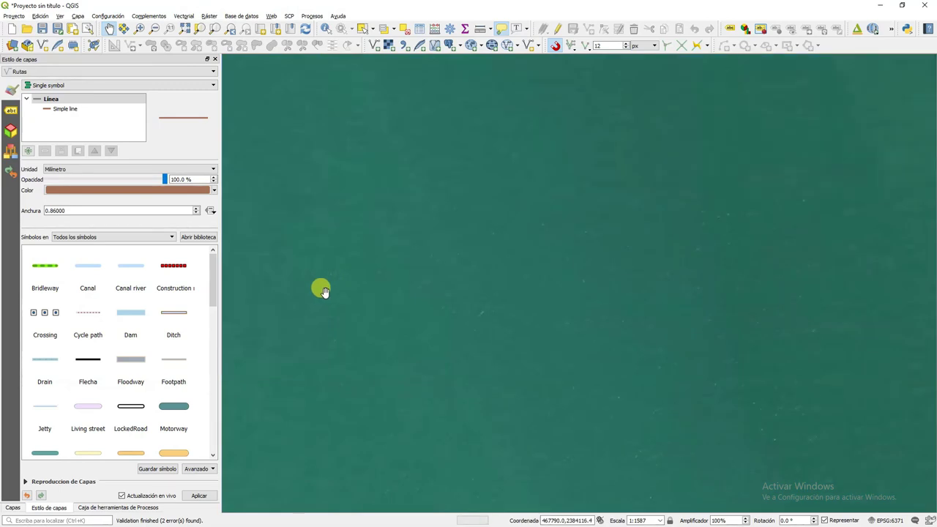
scroll(322, 289, "down", 1)
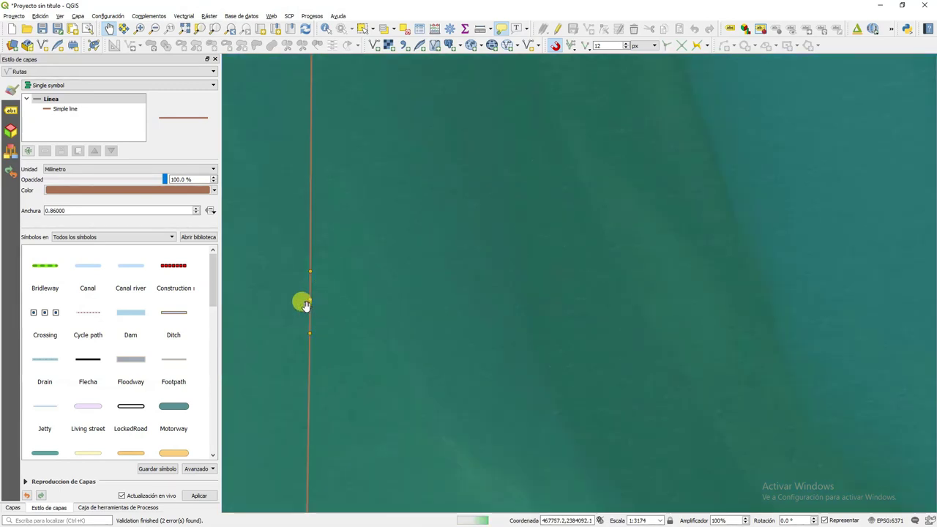
scroll(303, 304, "up", 2)
scroll(305, 305, "down", 4)
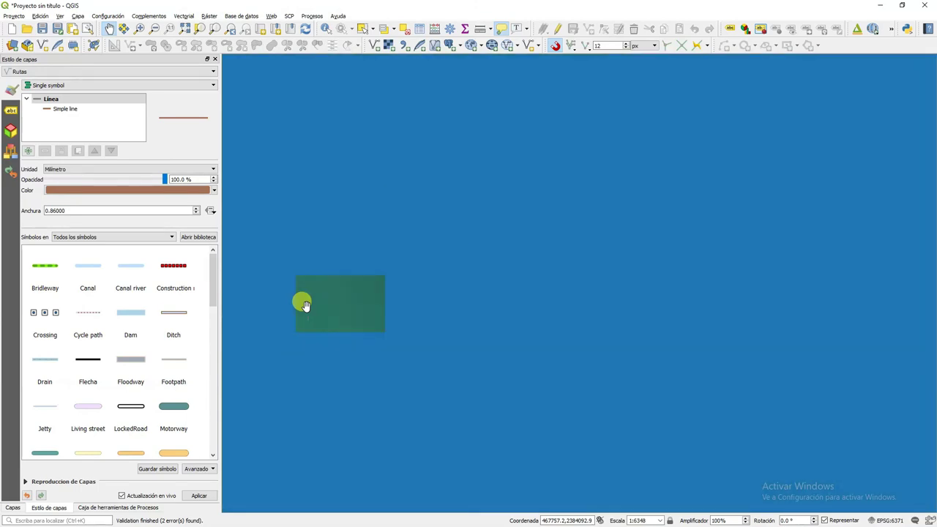
scroll(305, 305, "down", 1)
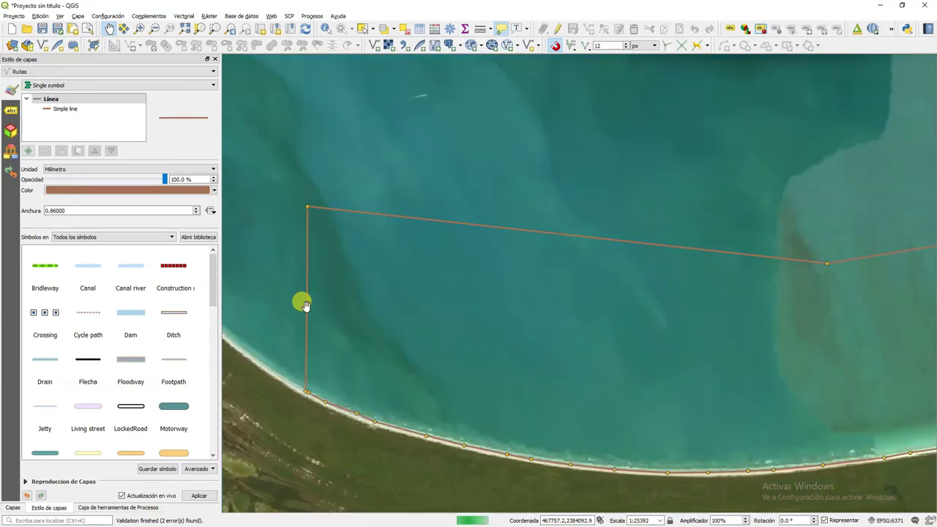
left_click(13, 508)
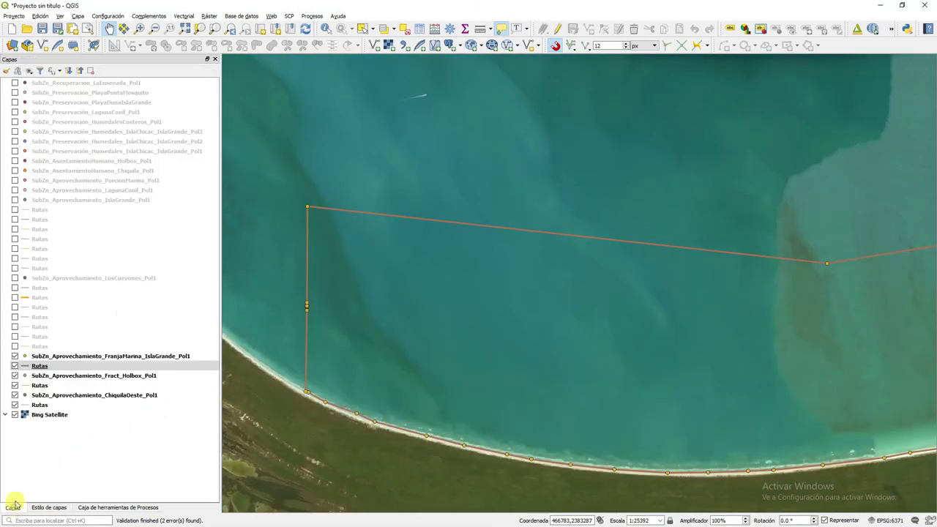
left_click_drag(839, 383, 460, 303)
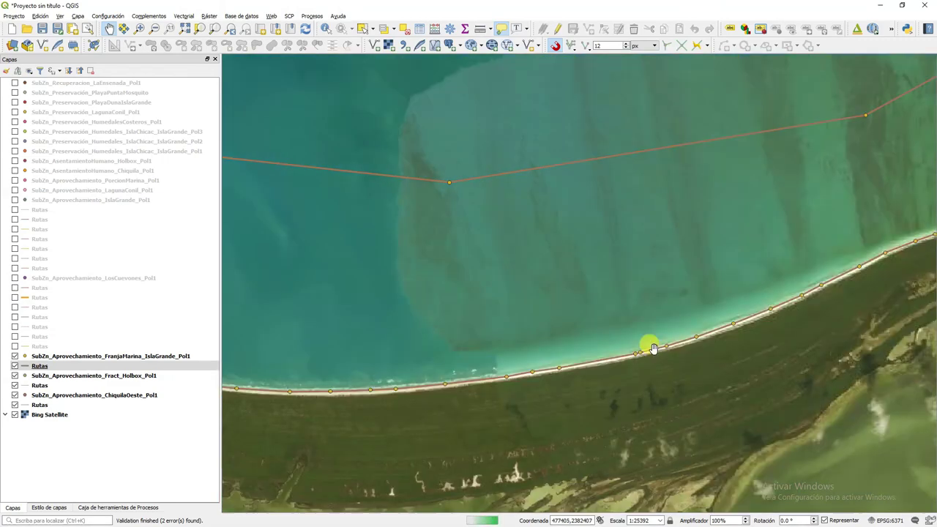
left_click_drag(651, 345, 651, 283)
left_click_drag(805, 192, 674, 230)
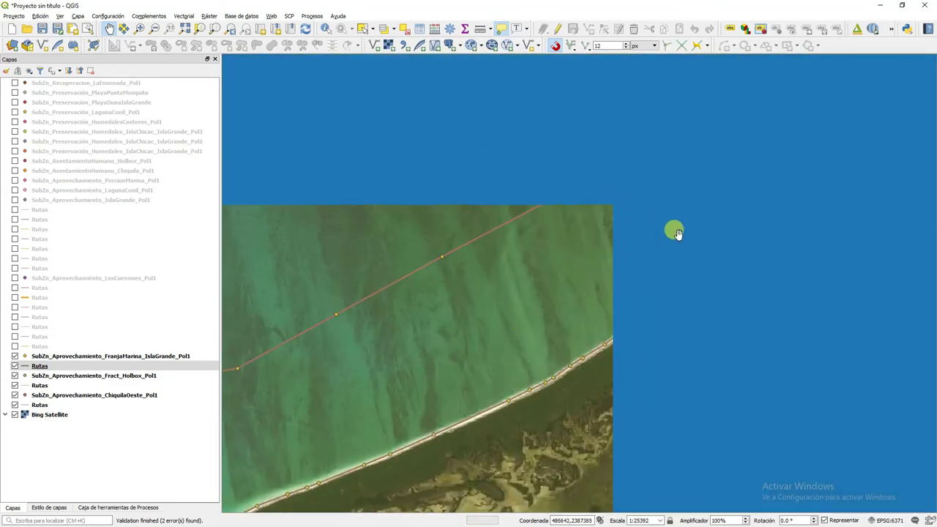
scroll(653, 136, "up", 3)
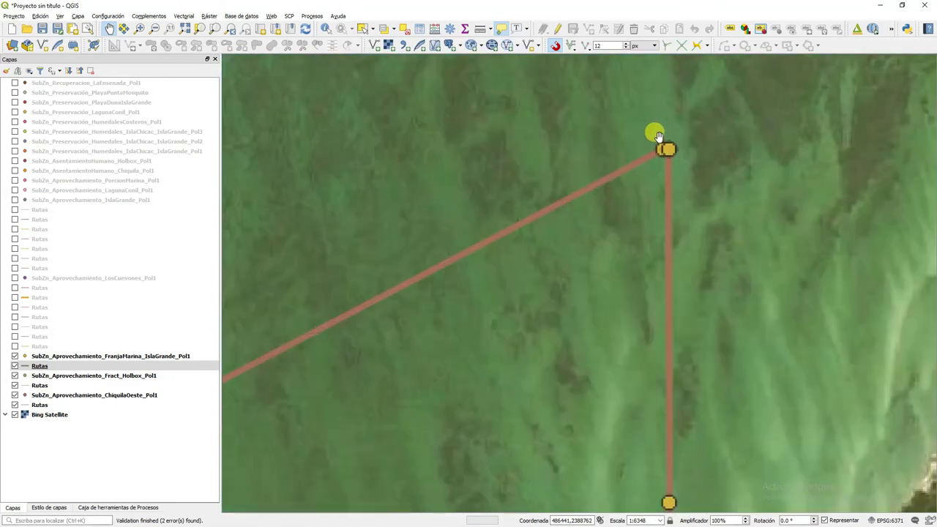
scroll(655, 136, "up", 3)
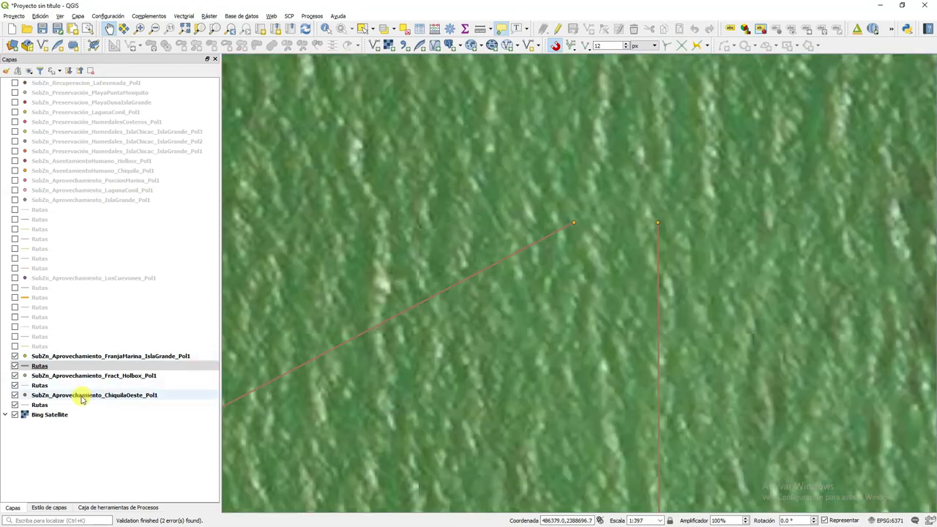
Close the FranjaMarina Rutas outline by extending its diagonal line to the northeasternmost point, keeping a vertex at the former endpoint, and save the edits
left_click(34, 366)
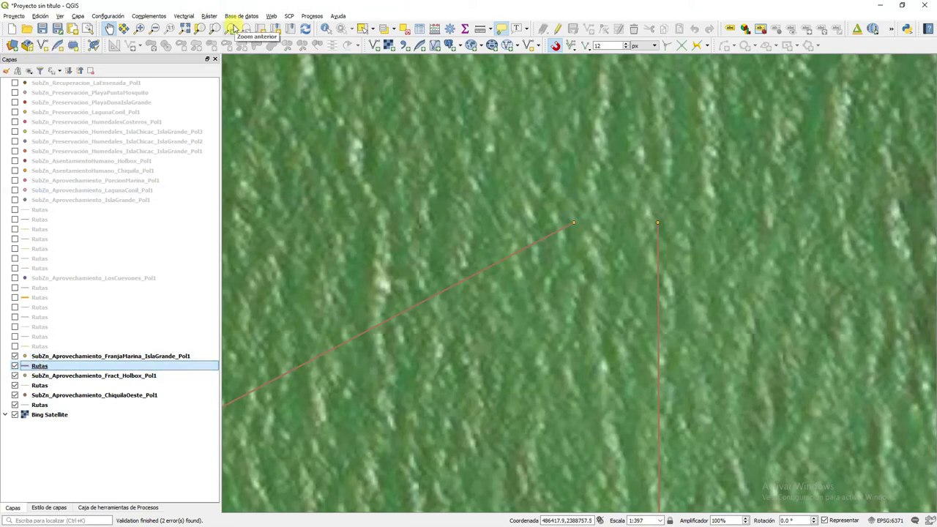
left_click(562, 30)
left_click(602, 29)
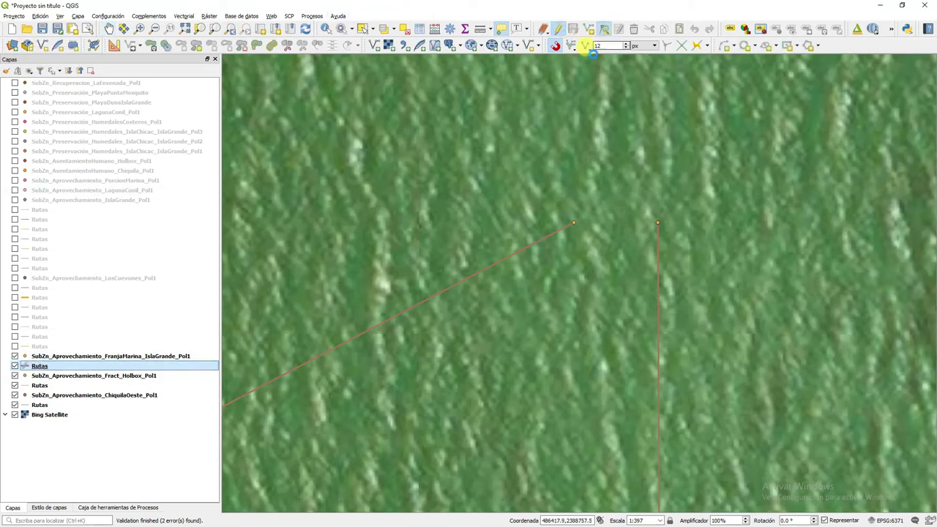
left_click_drag(391, 295, 399, 314)
left_click(394, 311)
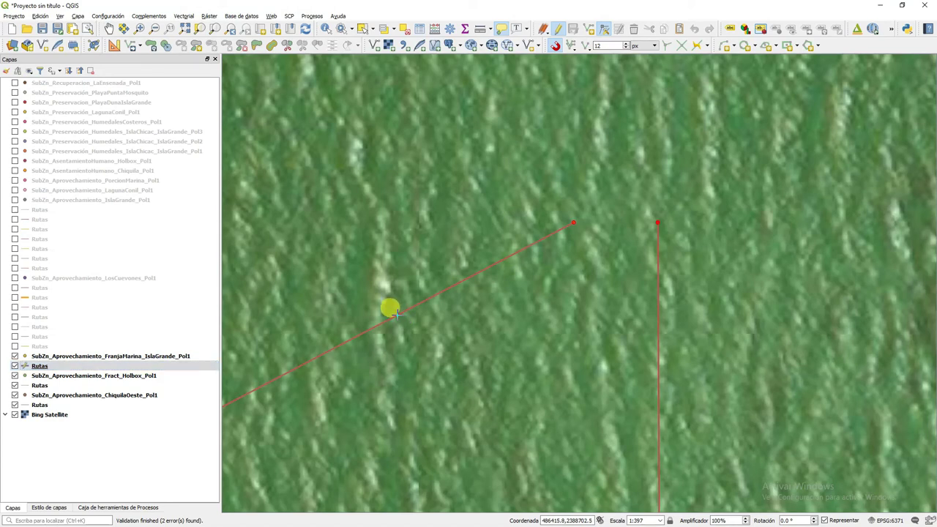
left_click(574, 250)
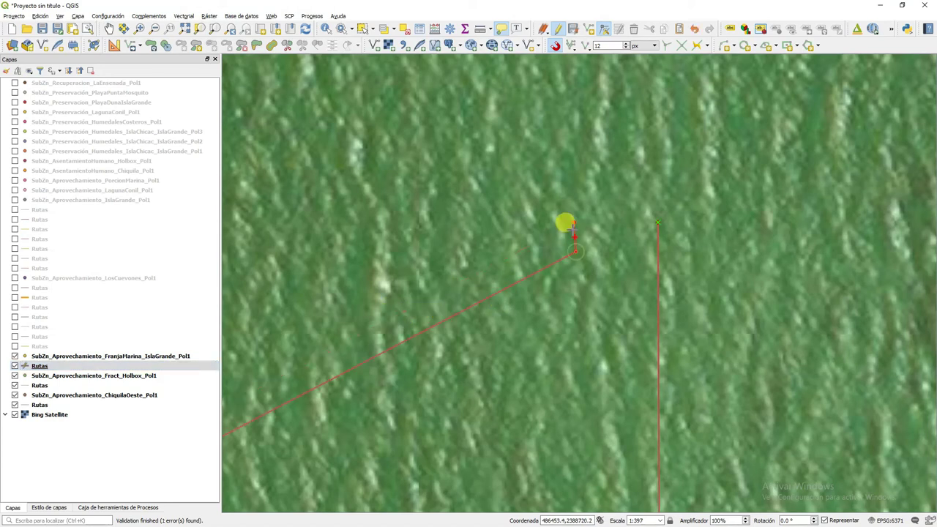
left_click(574, 222)
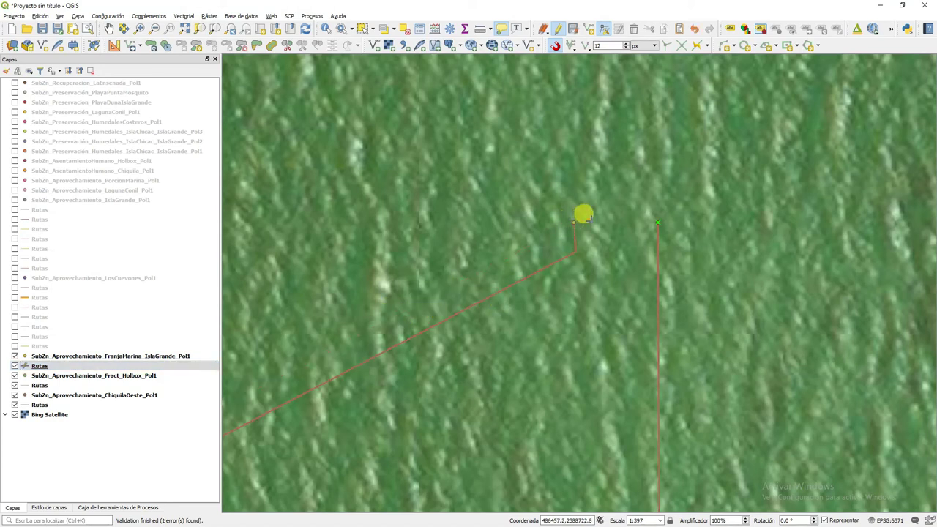
left_click(656, 220)
left_click(576, 251)
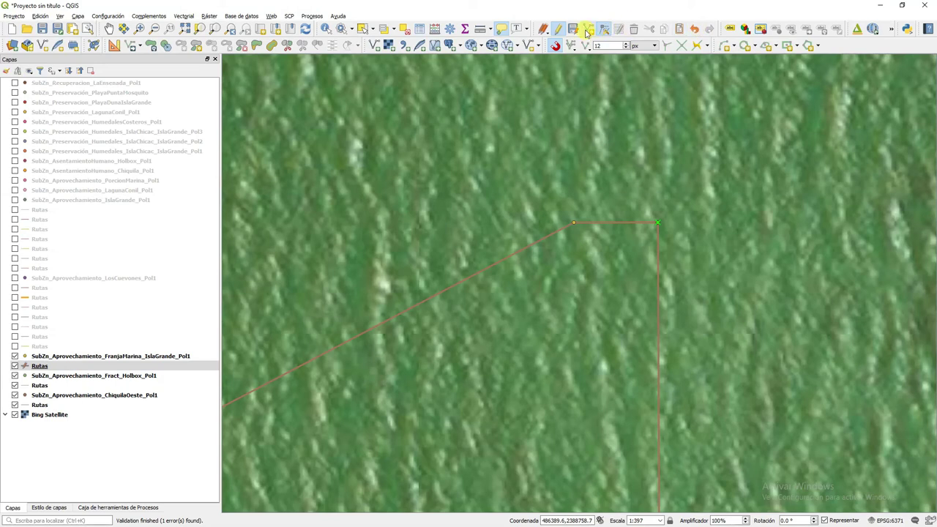
left_click(560, 29)
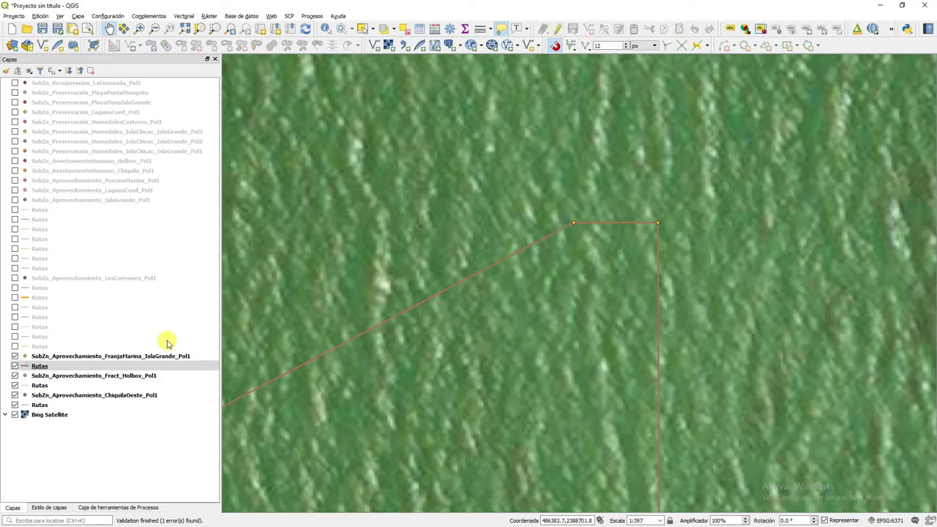
Show SubZn_Aprovechamiento_IslaGrande_Pol1 together with its matching Rutas layer and zoom to the full extent of the points
right_click(131, 358)
left_click(145, 333)
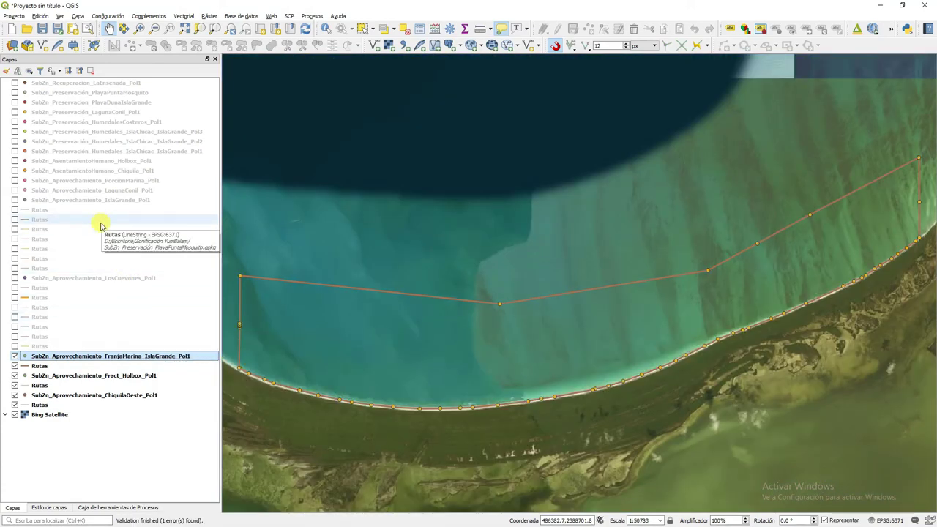
left_click(15, 200)
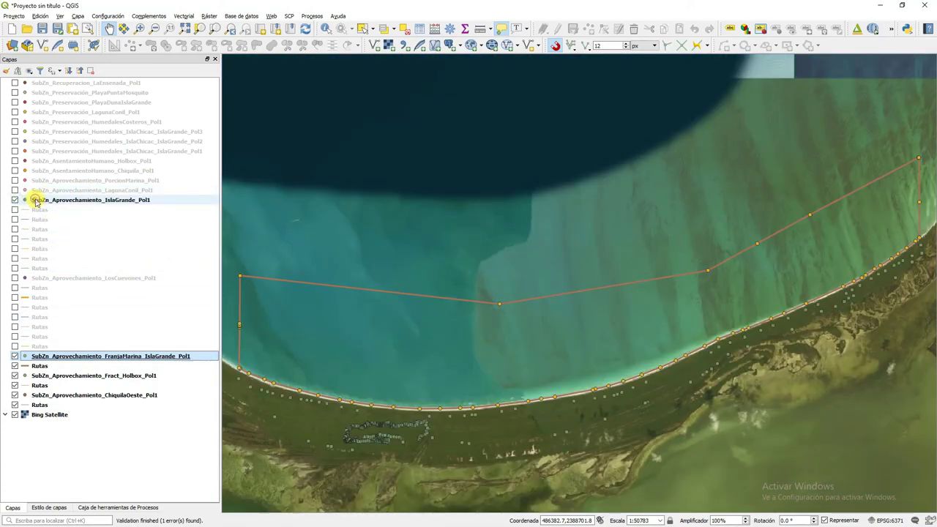
right_click(48, 205)
left_click(57, 206)
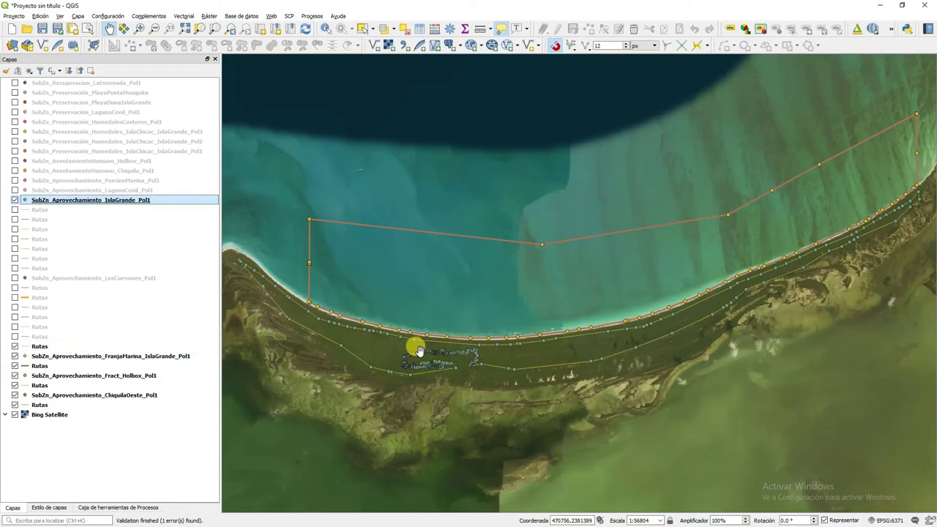
Examine the IslaGrande Rutas outline for gaps, from its western tip past the inner lagoon contour to its northeast end
left_click(139, 28)
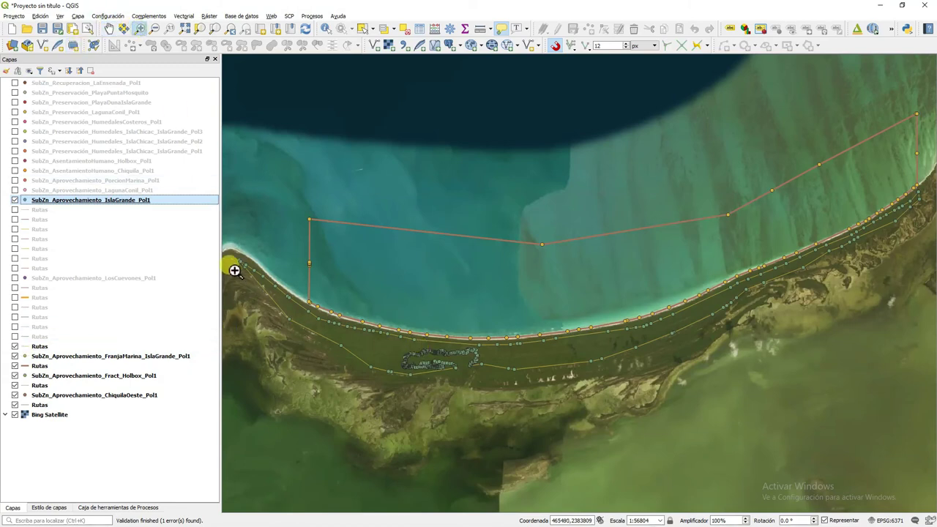
left_click_drag(235, 257, 315, 336)
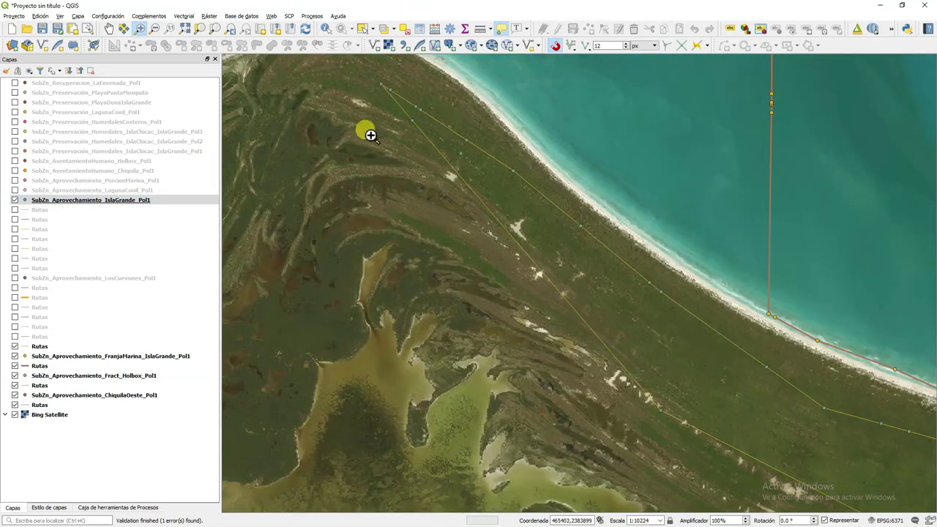
left_click(109, 28)
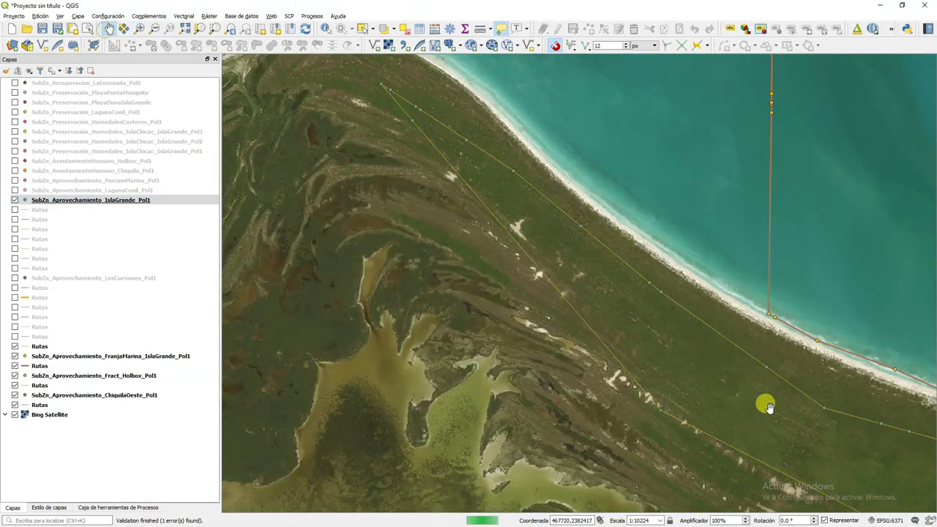
left_click_drag(843, 419, 303, 159)
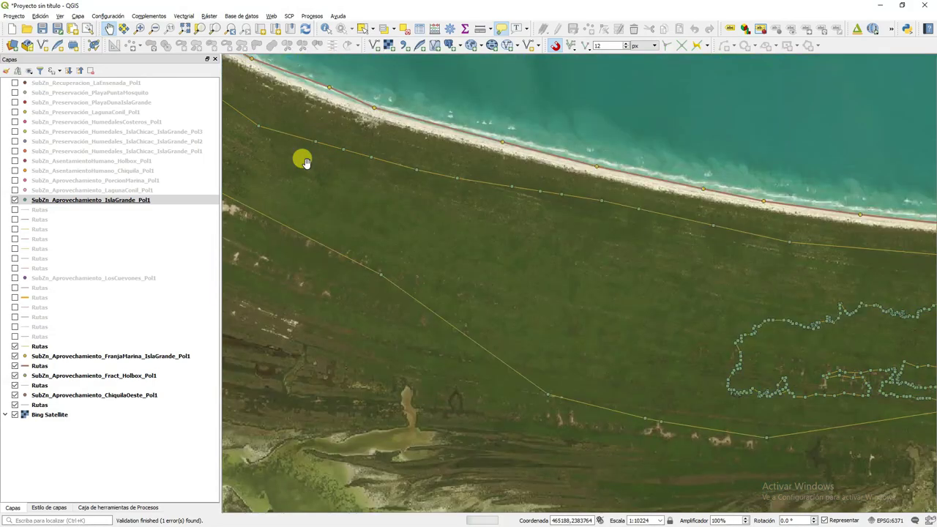
left_click_drag(880, 326, 466, 284)
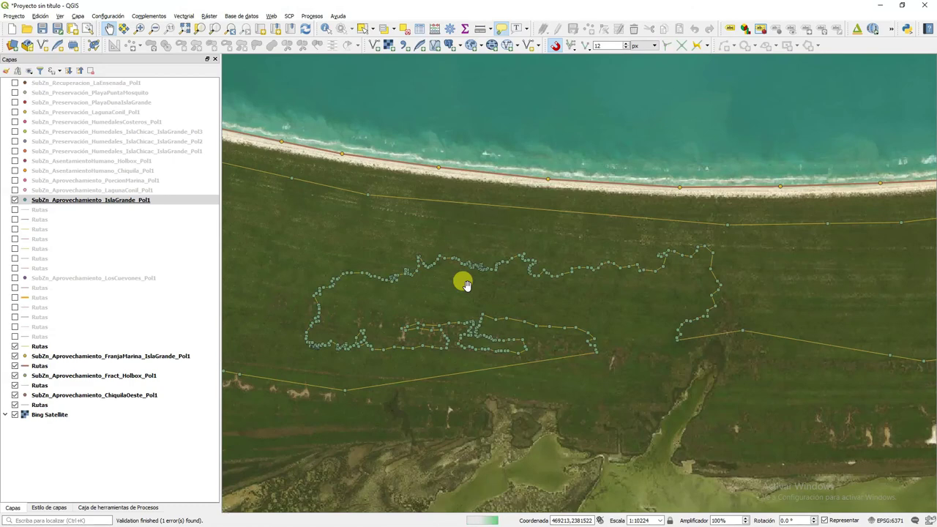
left_click_drag(889, 302, 488, 284)
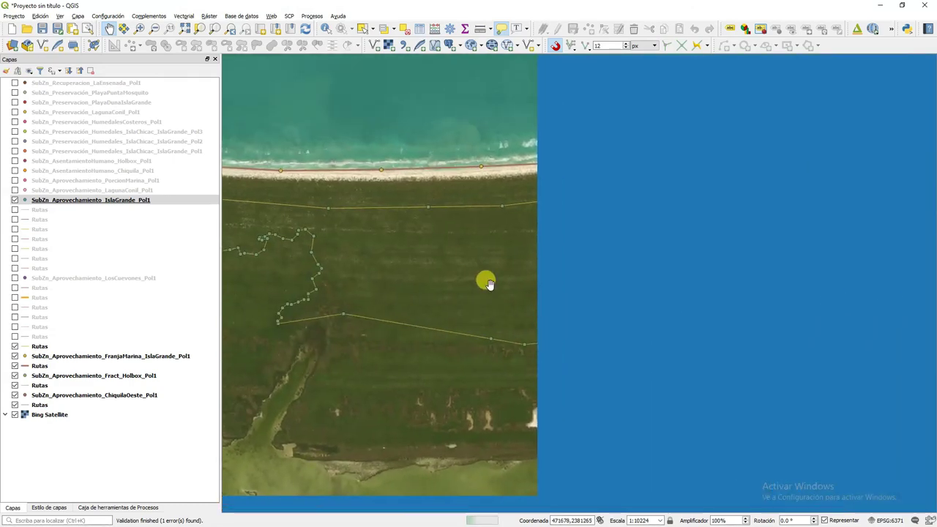
left_click_drag(853, 222, 476, 329)
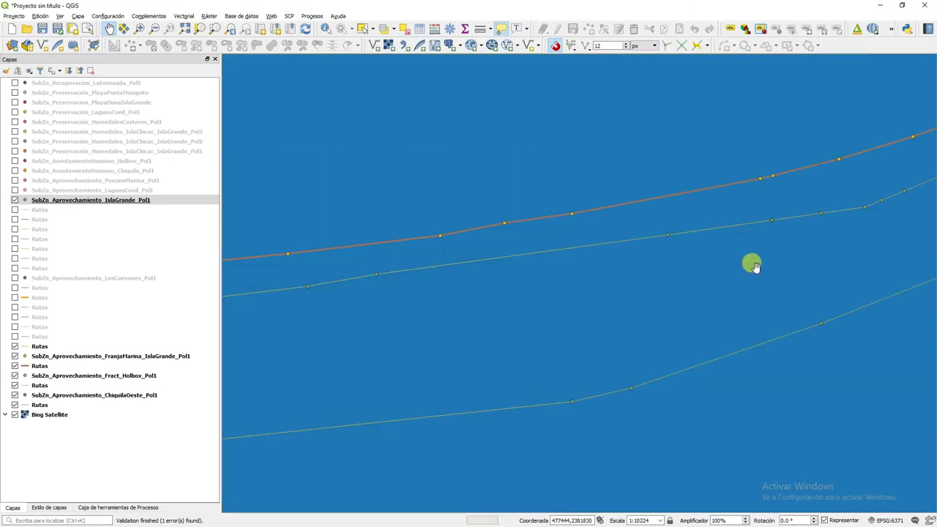
left_click_drag(742, 266, 340, 343)
left_click_drag(781, 199, 531, 360)
left_click_drag(814, 197, 577, 319)
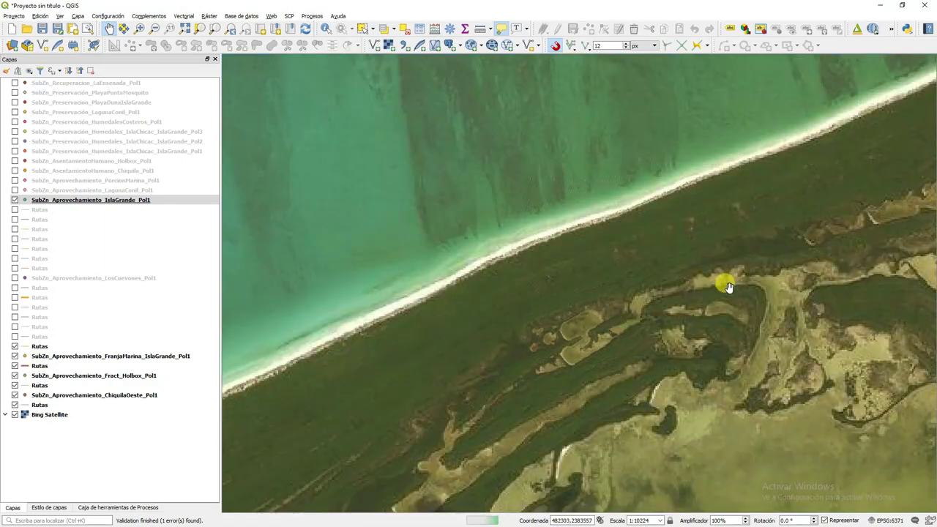
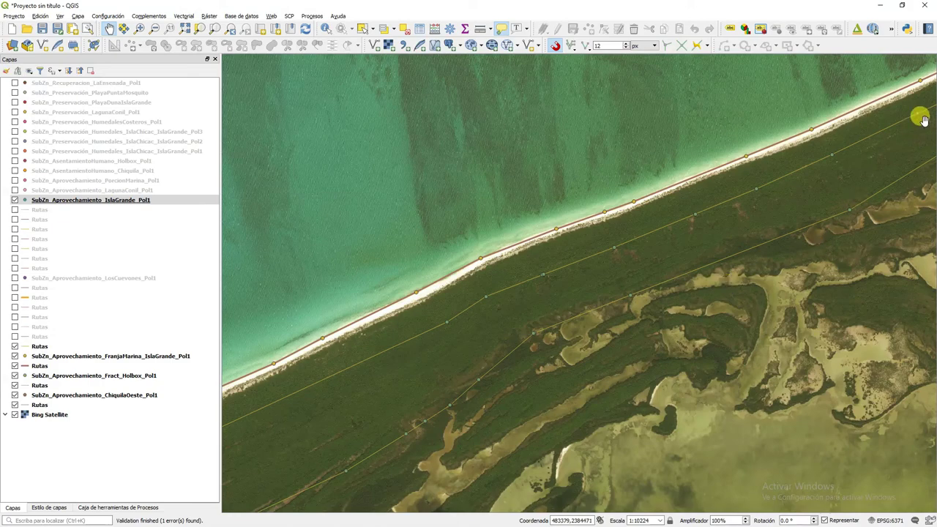
left_click_drag(920, 117, 272, 457)
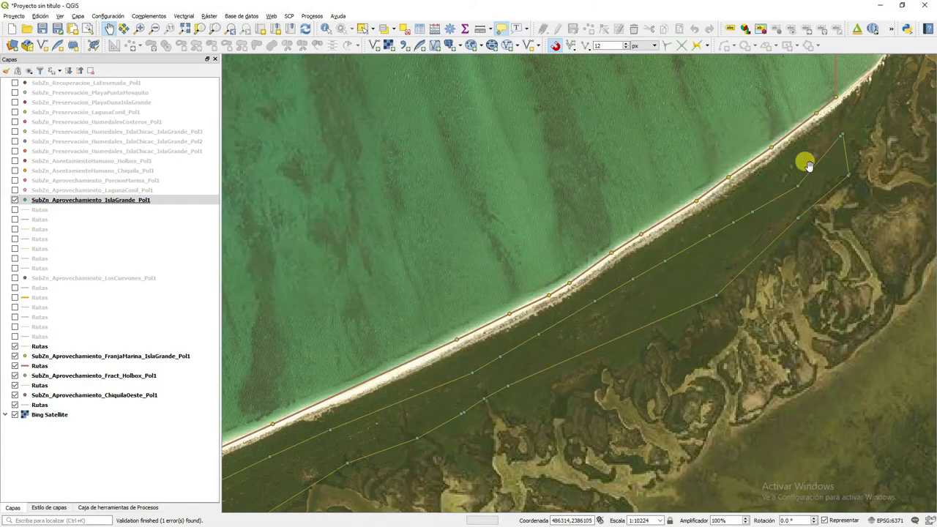
scroll(836, 121, "up", 3)
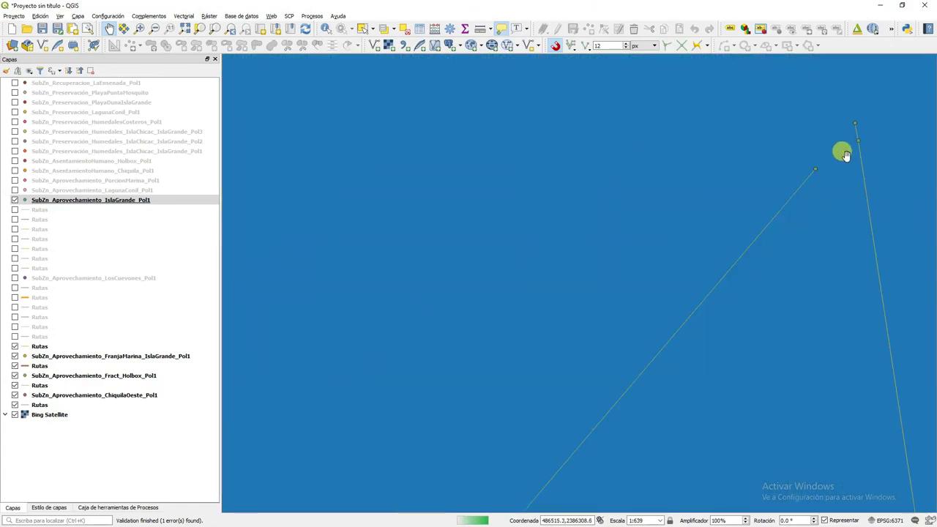
left_click_drag(842, 150, 594, 274)
scroll(597, 280, "up", 1)
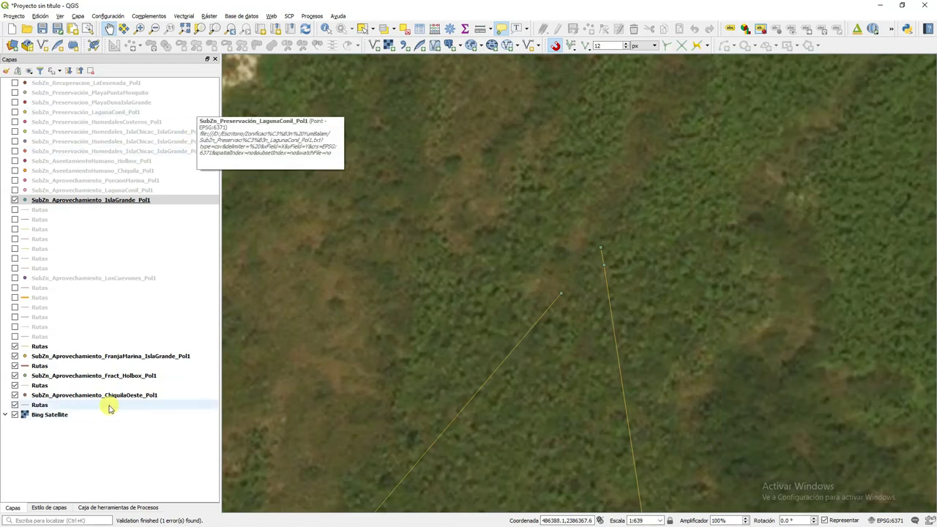
Move SubZn_Aprovechamiento_IslaGrande_Pol1 directly above its matching Rutas layer and keep the points displayed
left_click(146, 346)
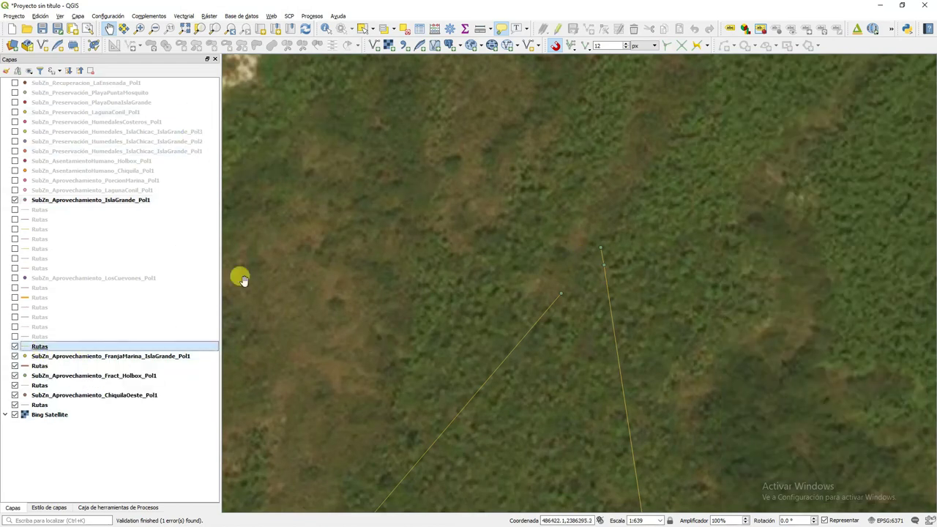
left_click_drag(62, 203, 44, 343)
left_click(15, 337)
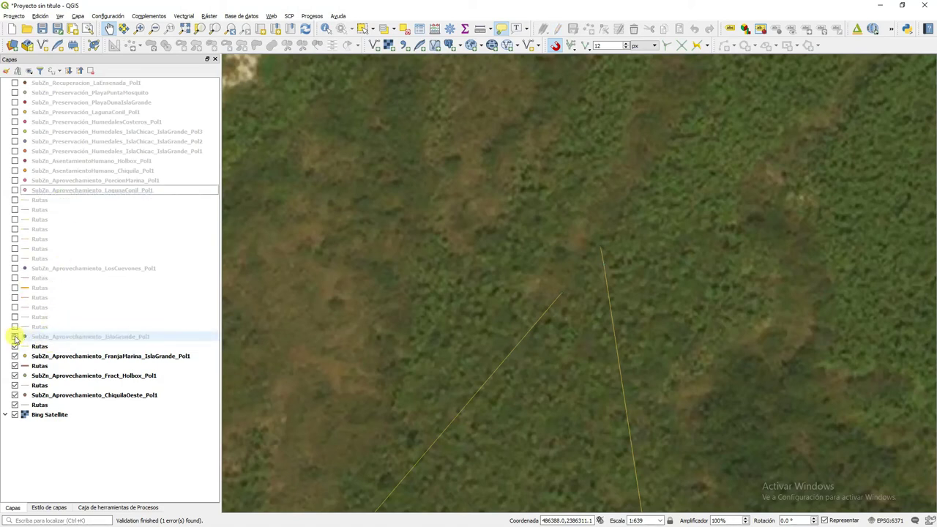
left_click(15, 337)
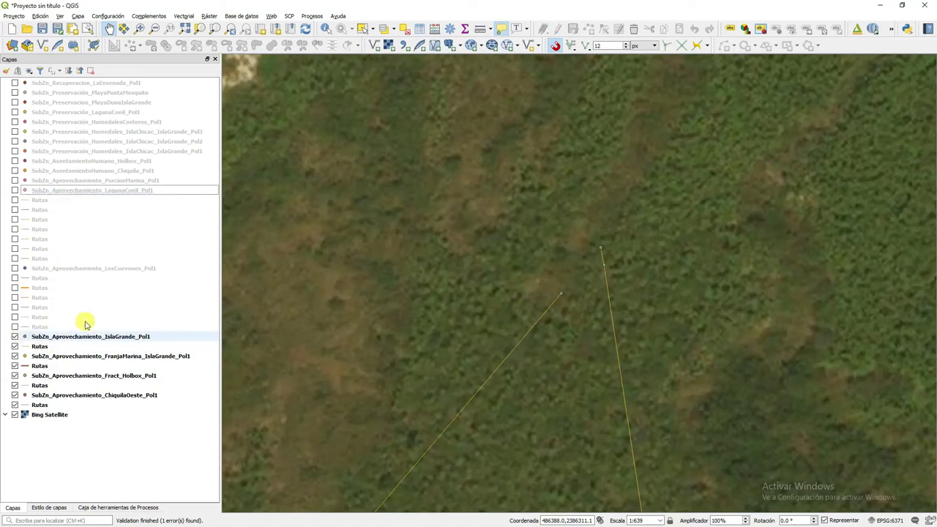
Close the IslaGrande Rutas outline by extending its diagonal line to the northeasternmost point, keeping a vertex at the former endpoint, and save the edits
left_click(38, 346)
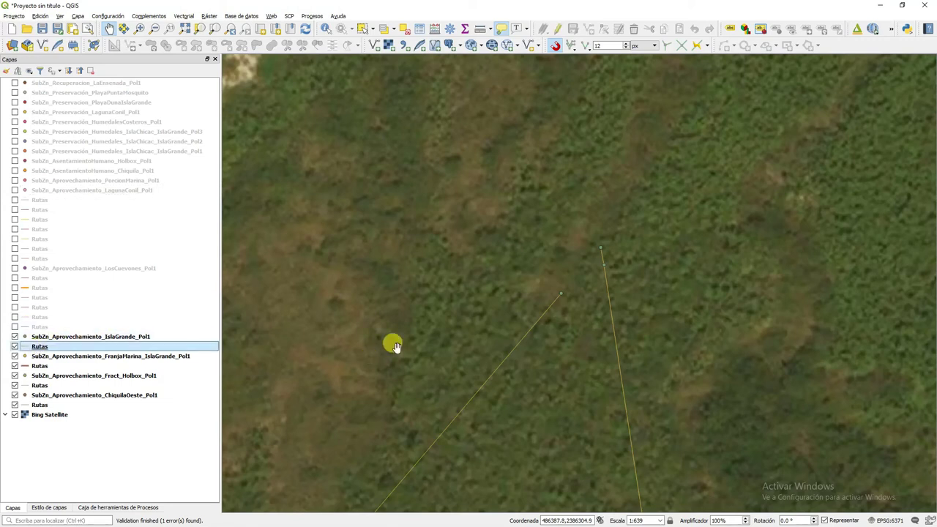
left_click(558, 29)
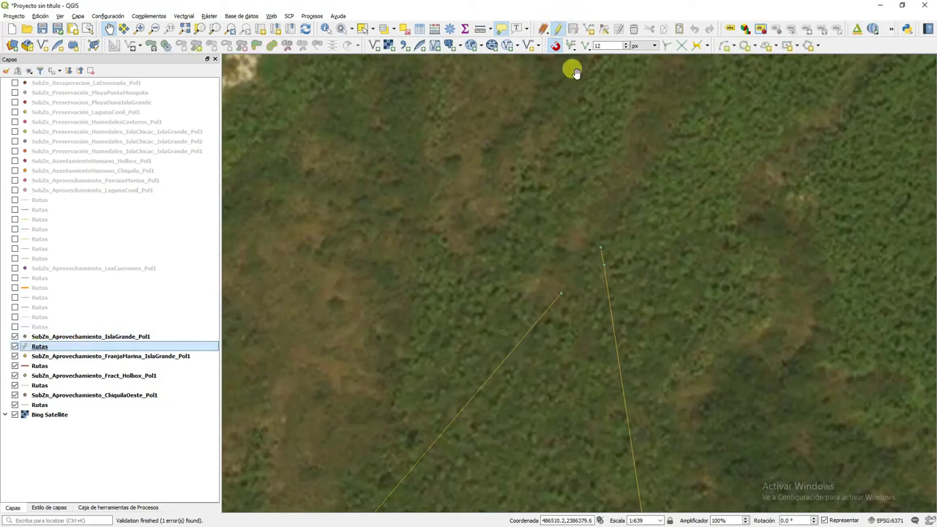
left_click(603, 29)
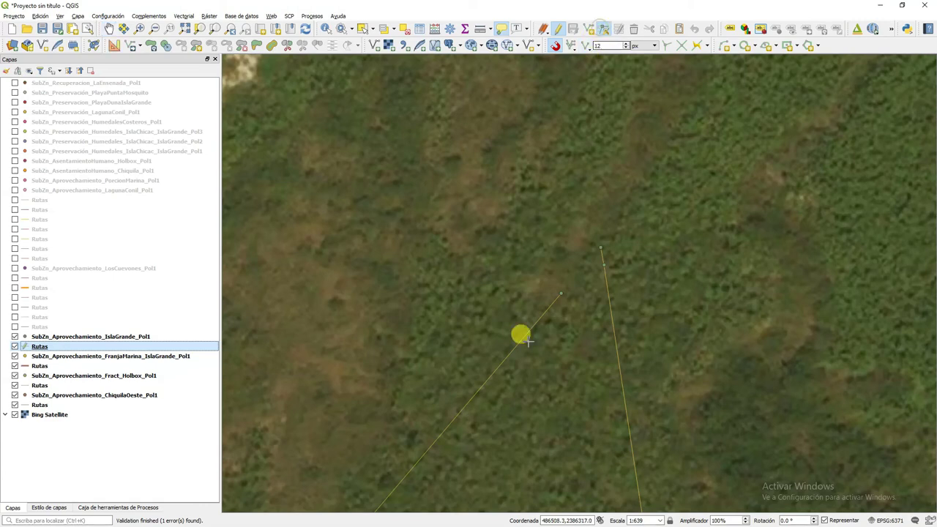
left_click(467, 402)
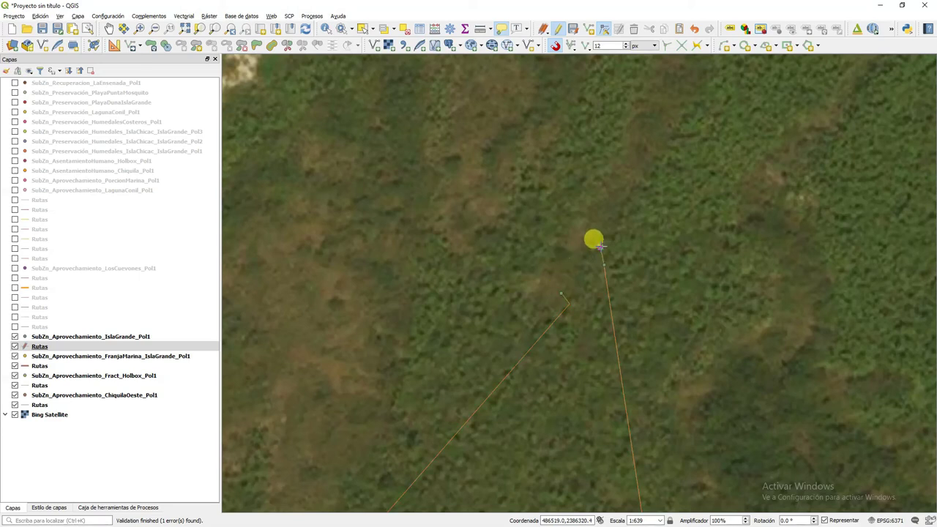
left_click(599, 246)
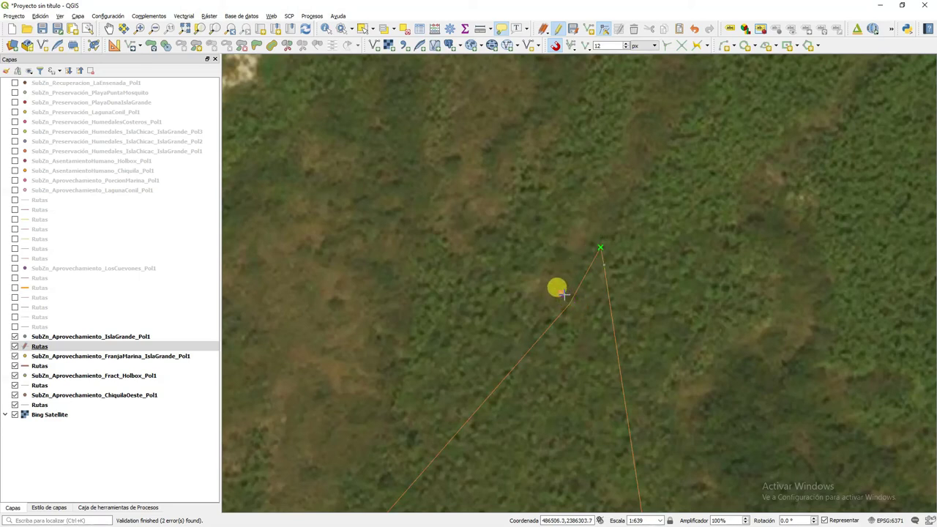
left_click(561, 293)
left_click(560, 29)
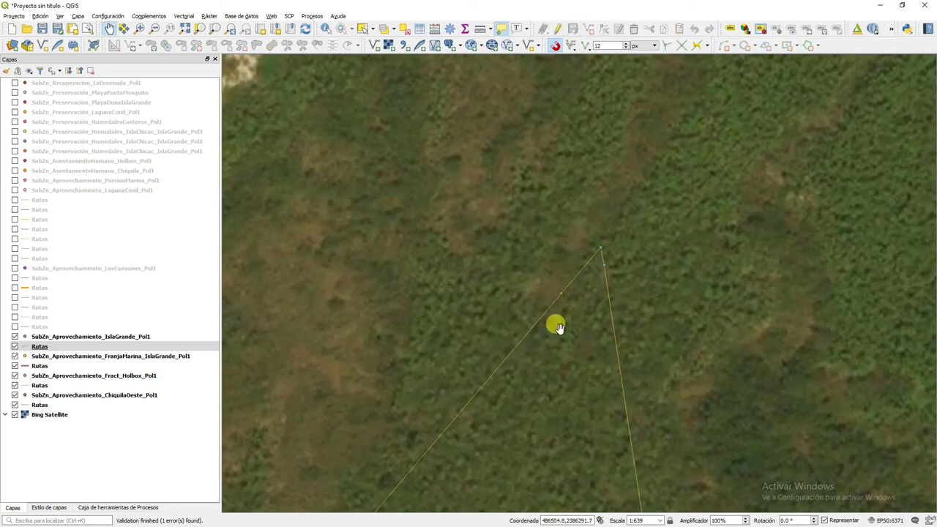
right_click(158, 338)
left_click(174, 332)
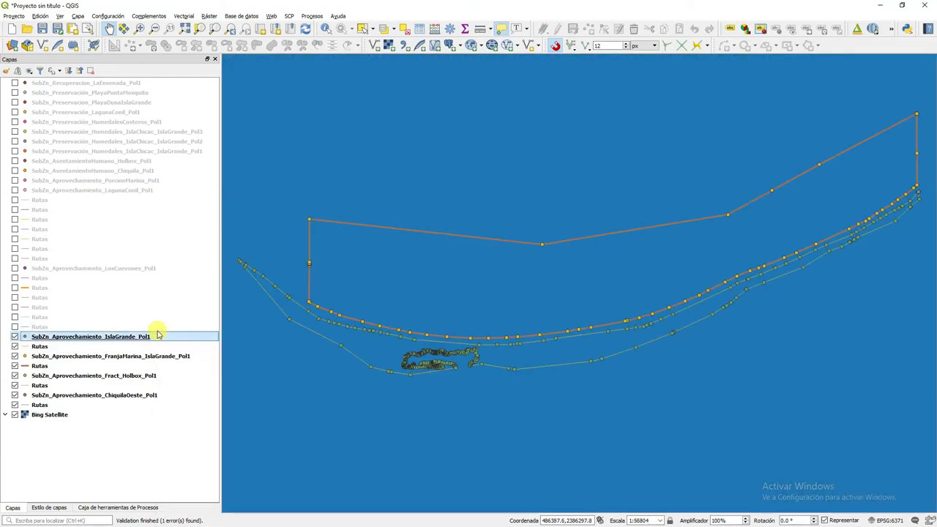
Show SubZn_Aprovechamiento_LagunaConil_Pol1 and its matching Rutas layer, place the points directly above the lines, and zoom to their extent
left_click(15, 191)
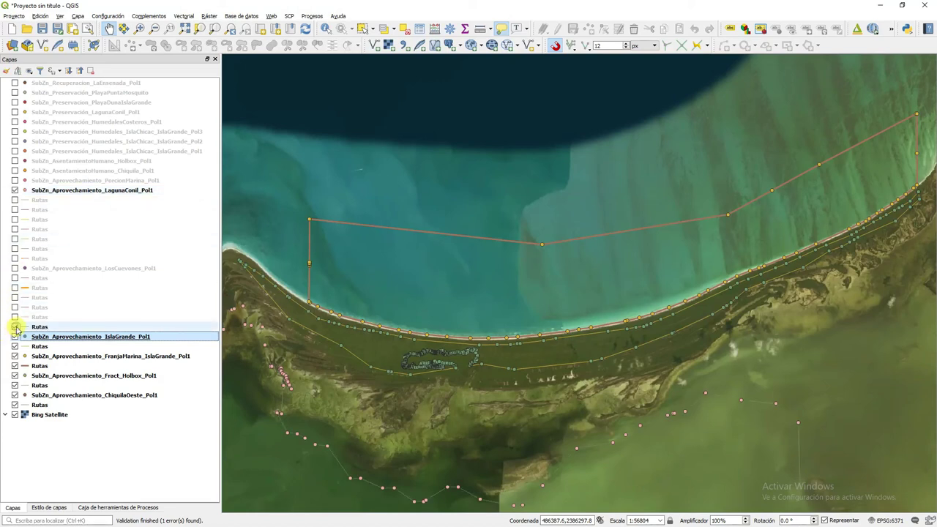
left_click(15, 326)
left_click_drag(53, 192, 44, 331)
right_click(44, 330)
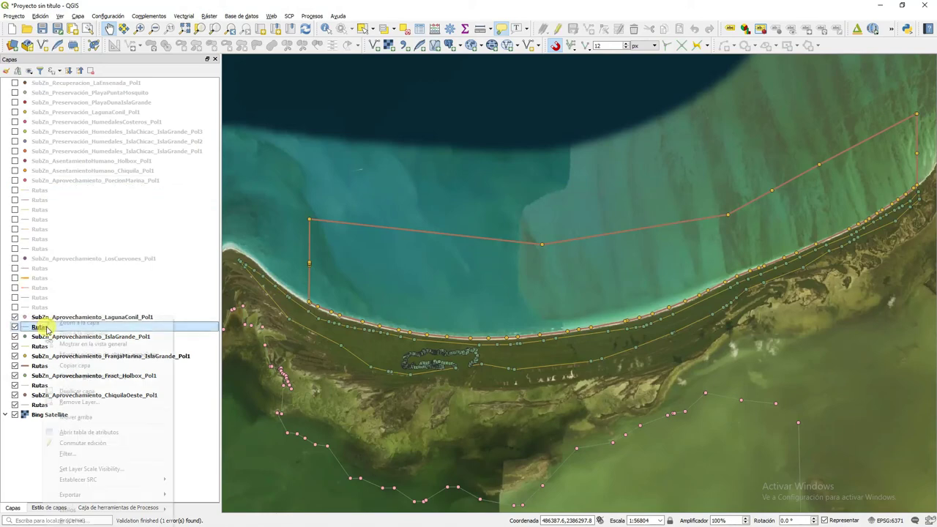
left_click(55, 327)
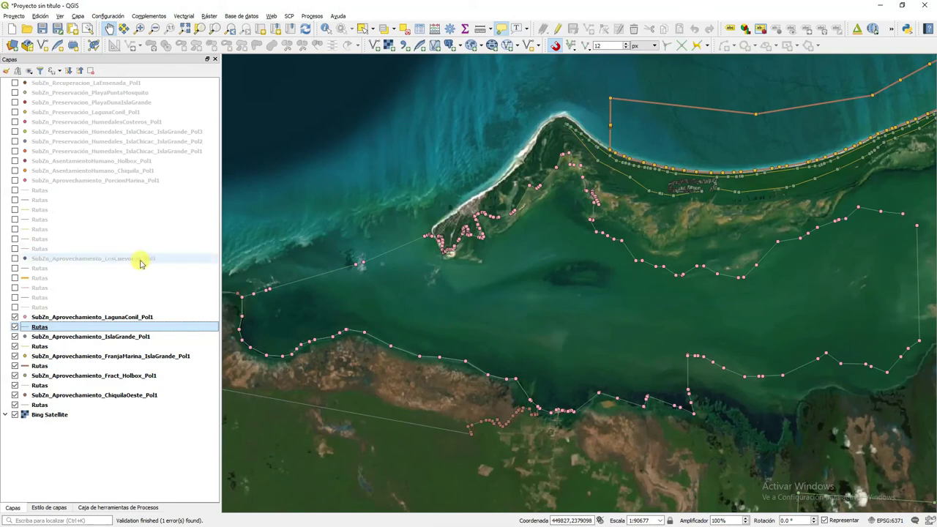
Close the northeast gap in the LagunaConil Rutas outline by joining the northern line to the upper end of the eastern line, and save the edits
scroll(905, 205, "up", 2)
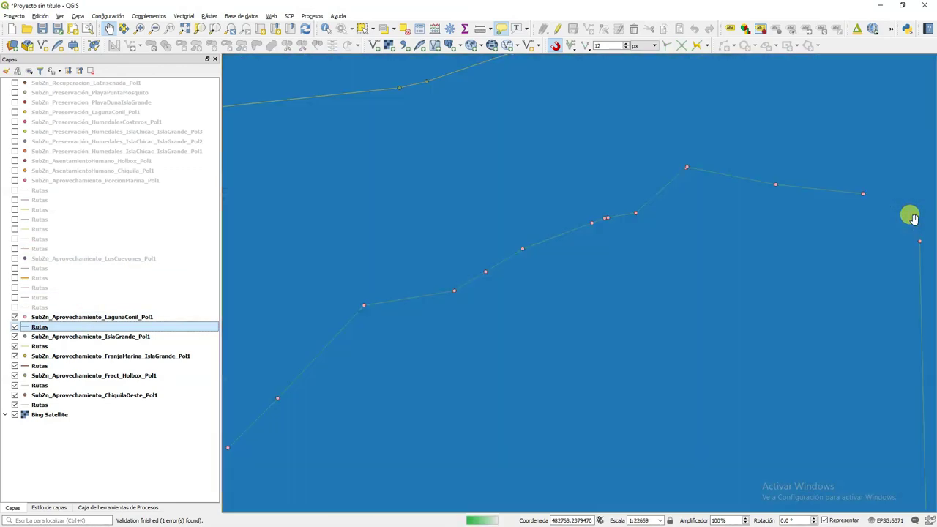
scroll(910, 216, "up", 1)
left_click_drag(903, 203, 734, 203)
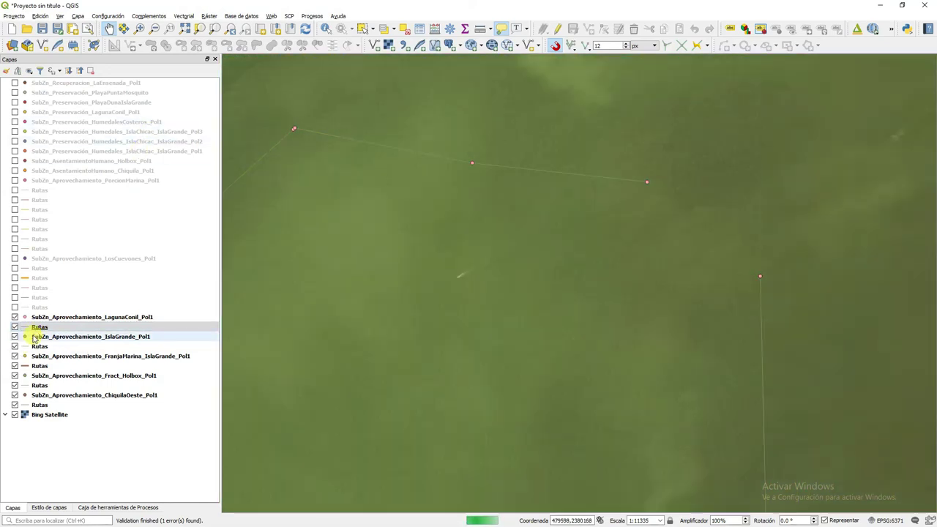
left_click(33, 327)
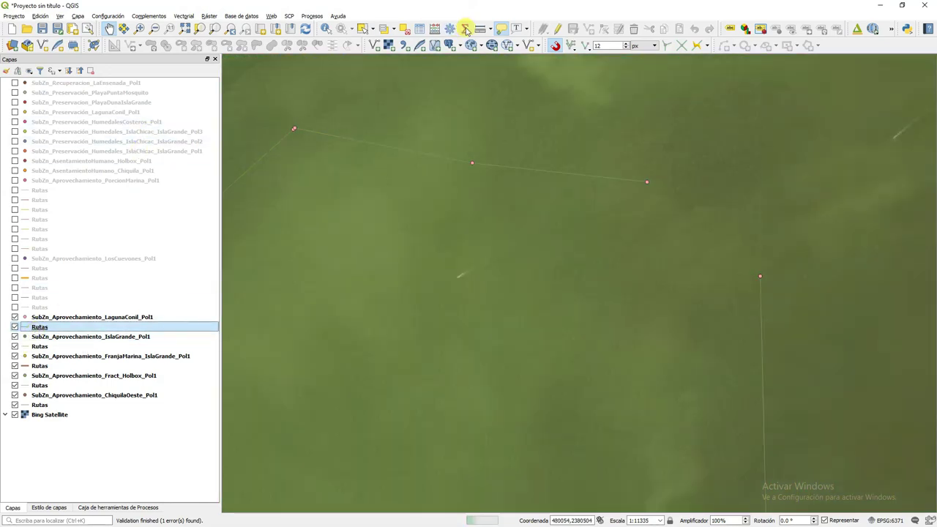
left_click(558, 30)
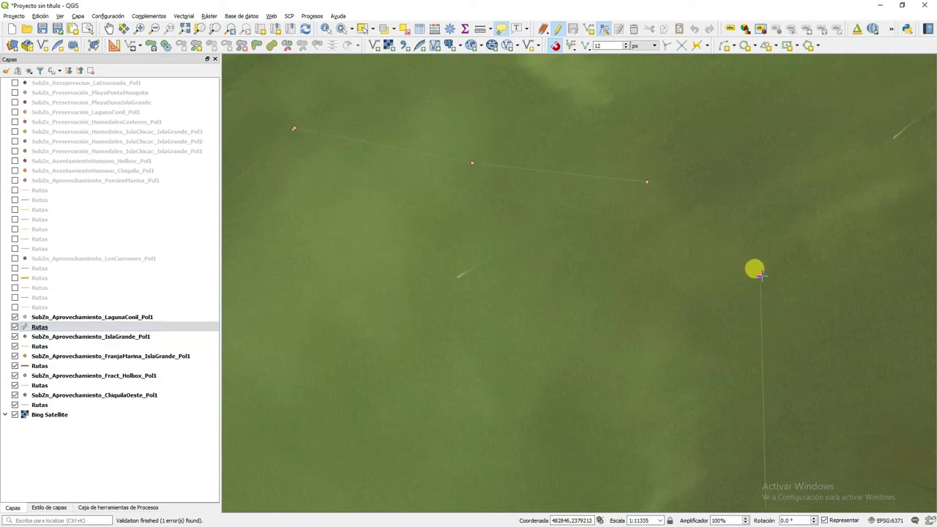
left_click(760, 276)
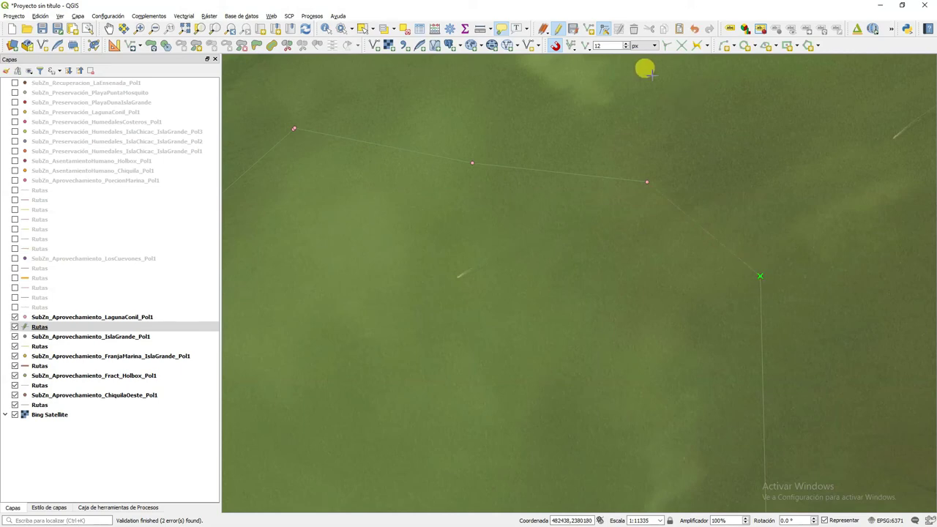
left_click(562, 29)
scroll(630, 203, "down", 3)
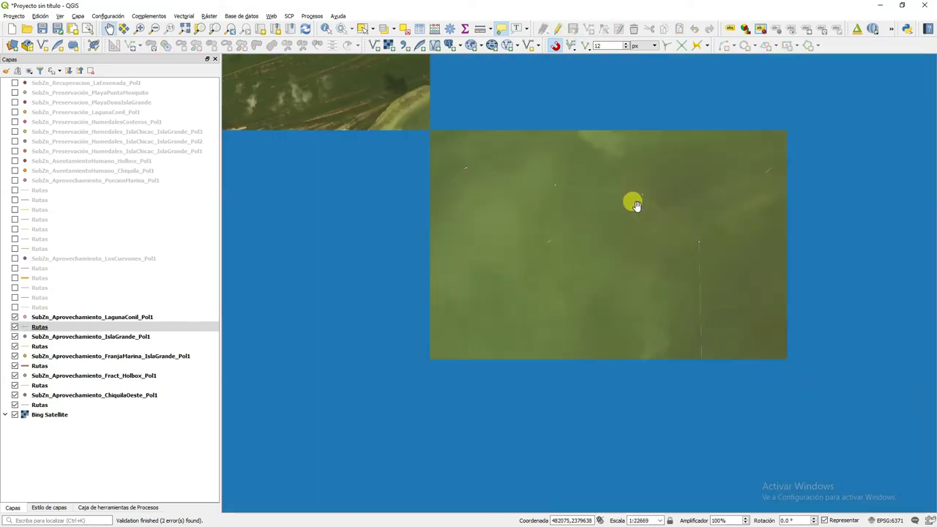
scroll(634, 205, "down", 1)
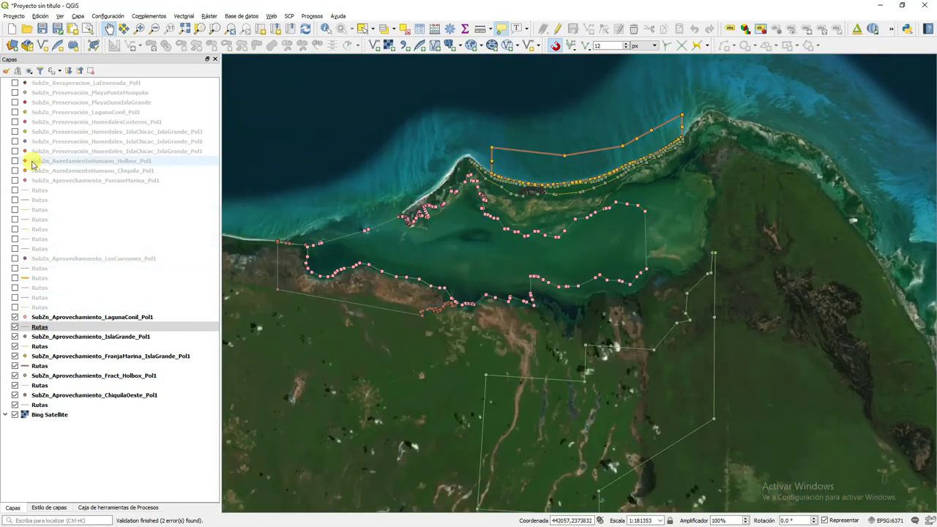
Show SubZn_Aprovechamiento_PorcionMarina_Pol1 with its matching Rutas layer and group both directly above the LagunaConil pair, points over lines
left_click(15, 180)
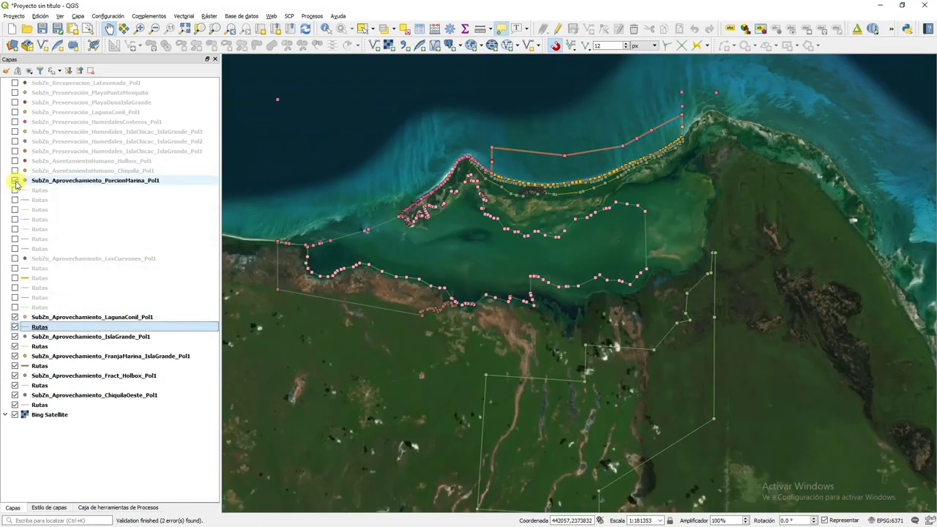
mouse_move(508, 128)
left_mouse_down()
mouse_move(592, 224)
mouse_move(627, 286)
mouse_move(584, 199)
left_mouse_up()
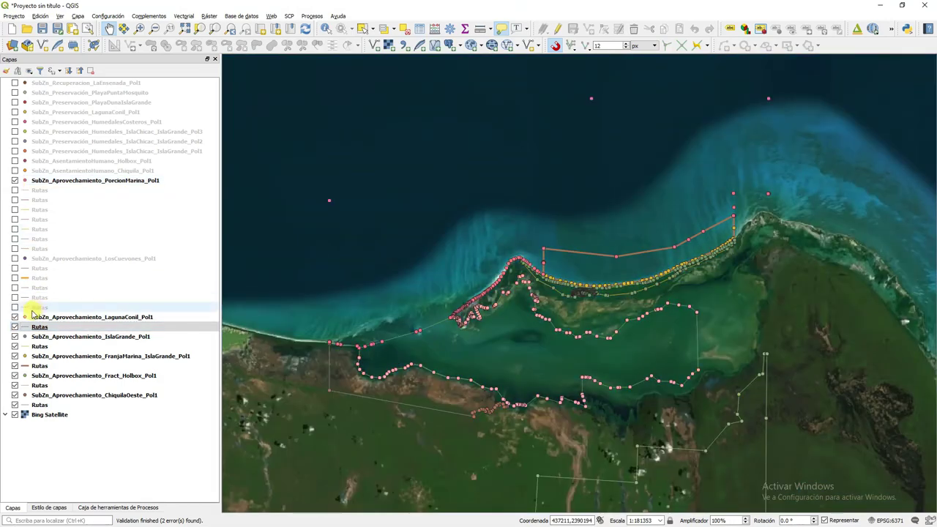
left_click(15, 308)
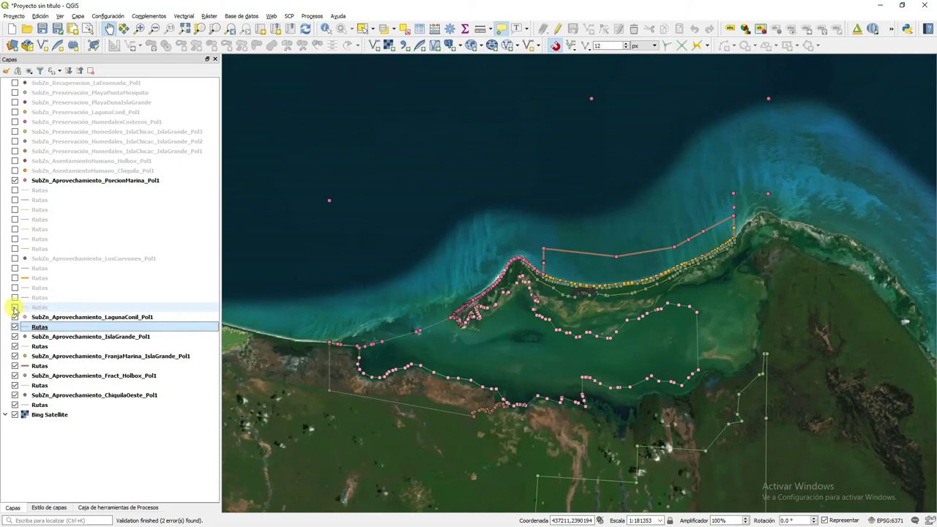
double_click(16, 297)
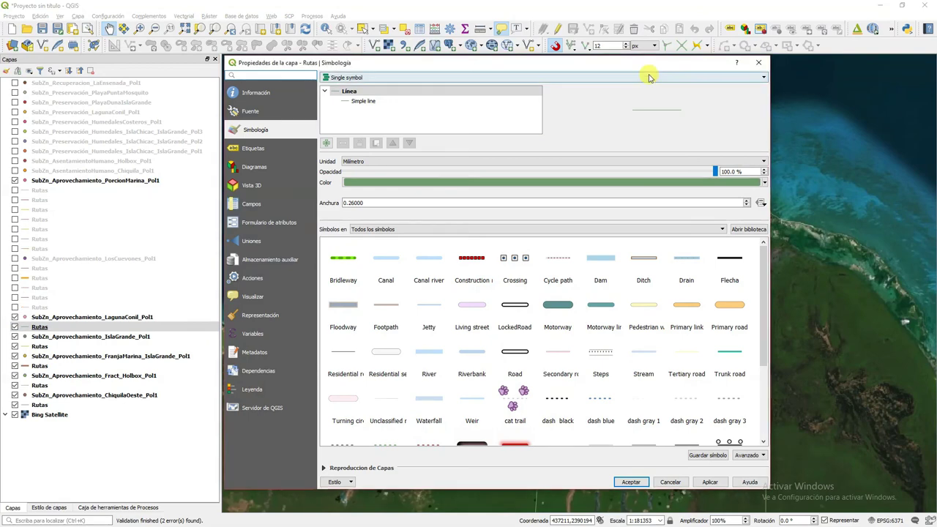
left_click(761, 63)
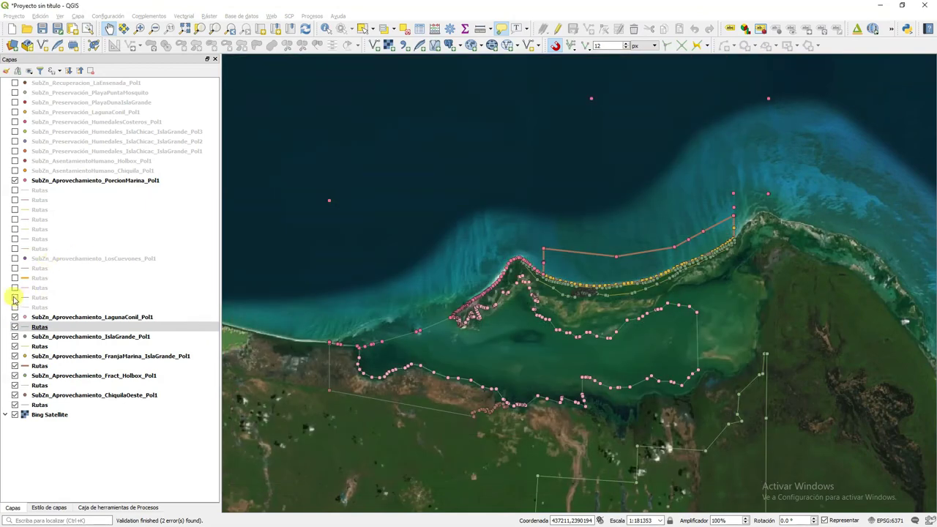
left_click(15, 298)
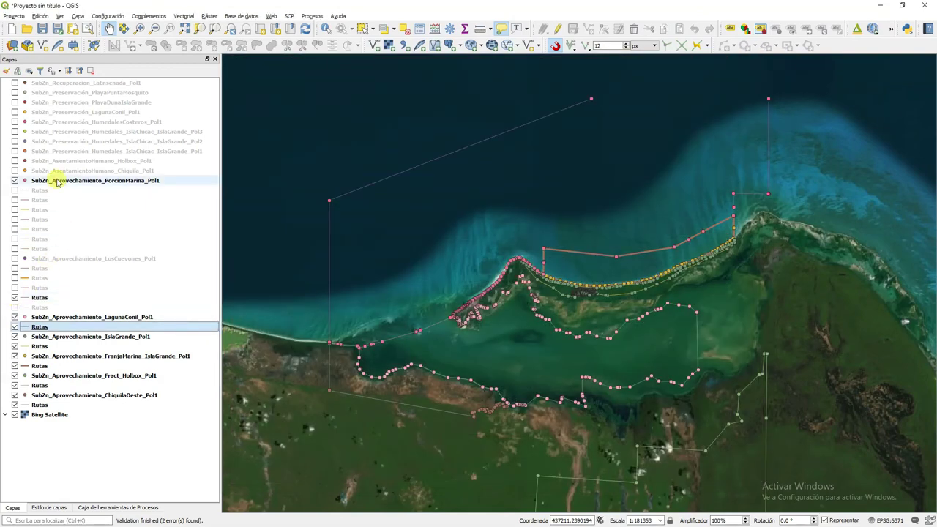
left_click_drag(57, 183, 42, 276)
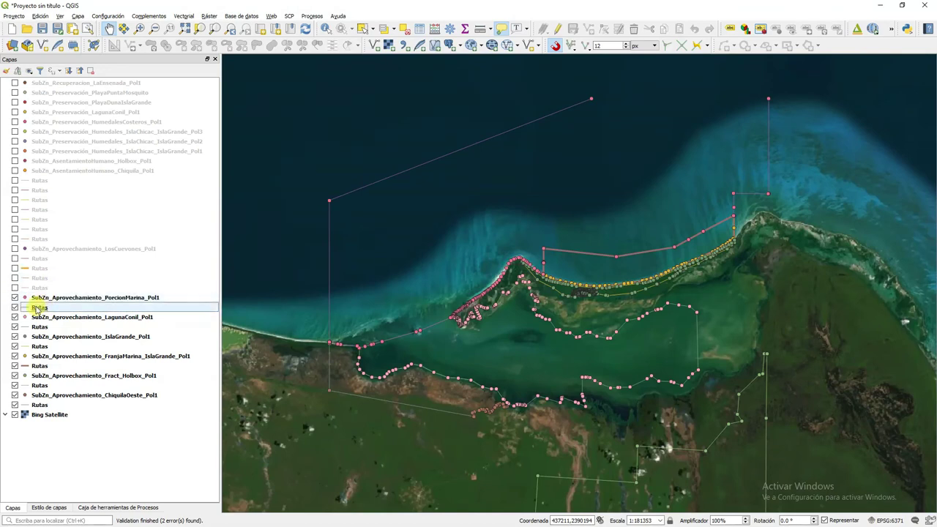
Close the PorcionMarina Rutas outline by extending its offshore diagonal line to the northeast corner point, keeping a vertex at the former endpoint, and save the edits
left_click(38, 308)
scroll(710, 70, "up", 1)
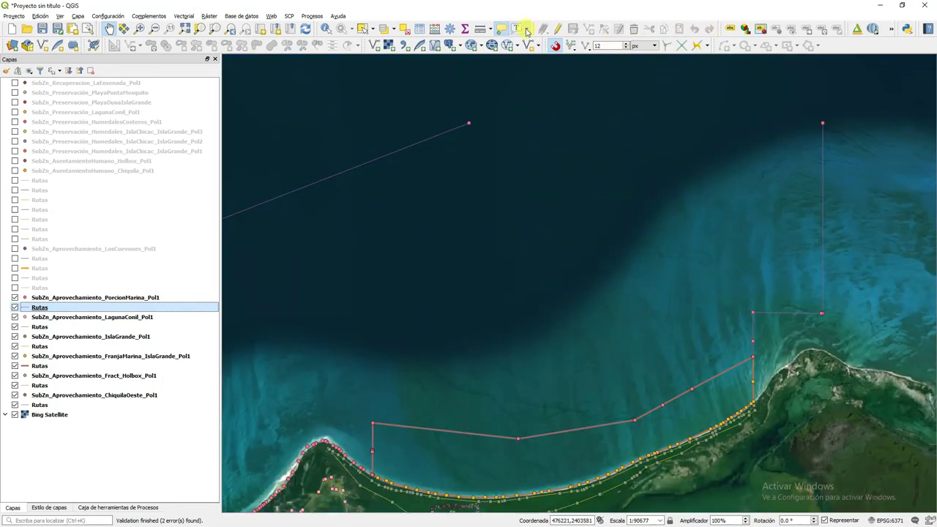
left_click(560, 30)
left_click(600, 29)
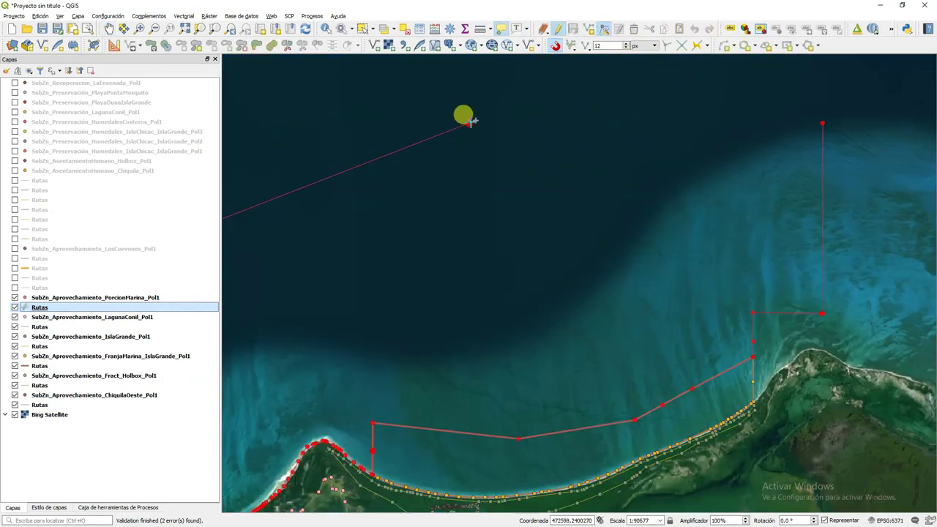
left_click(474, 122)
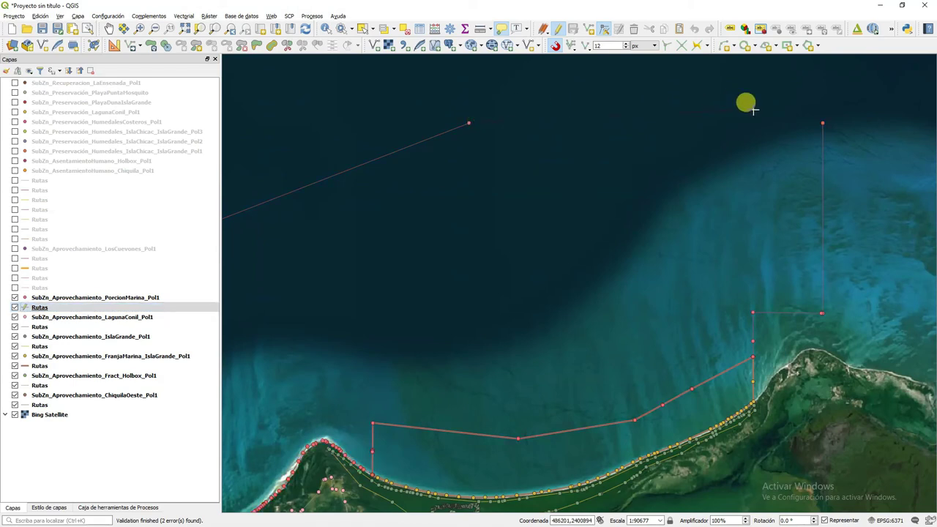
left_click(822, 123)
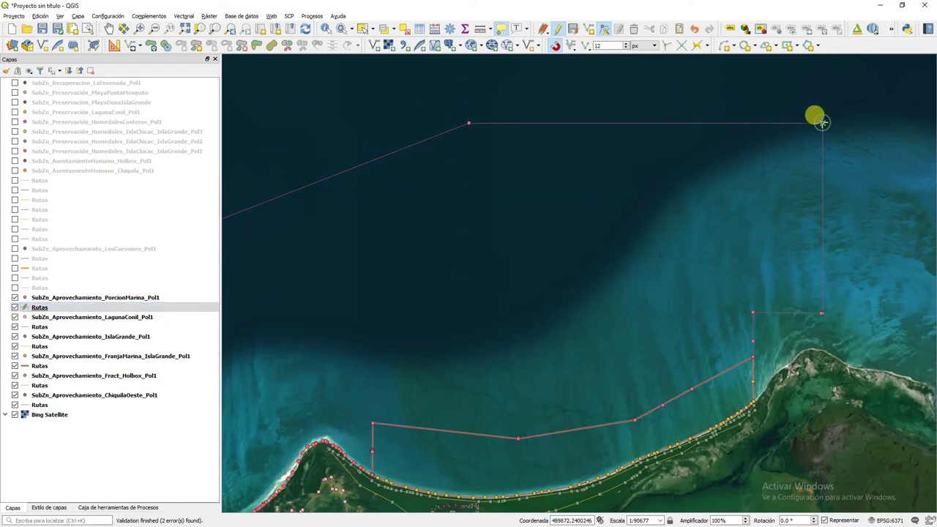
left_click(557, 29)
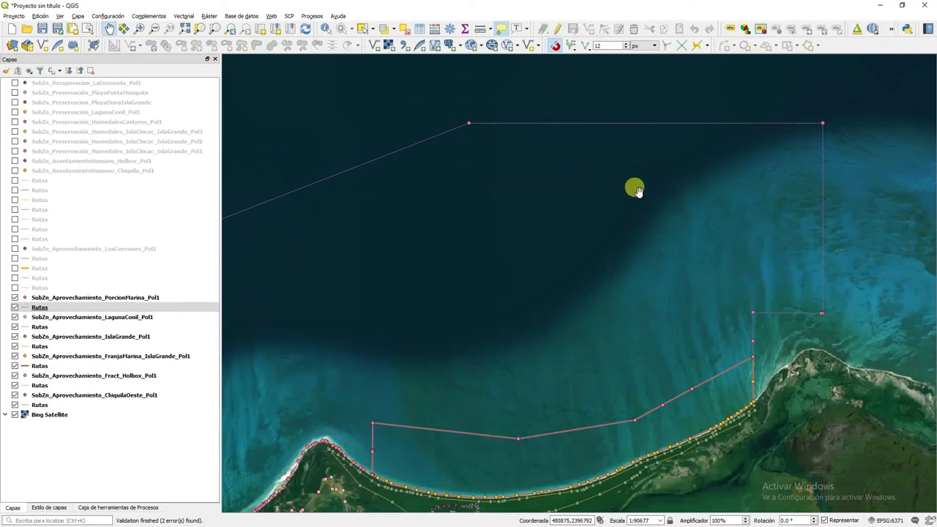
right_click(126, 302)
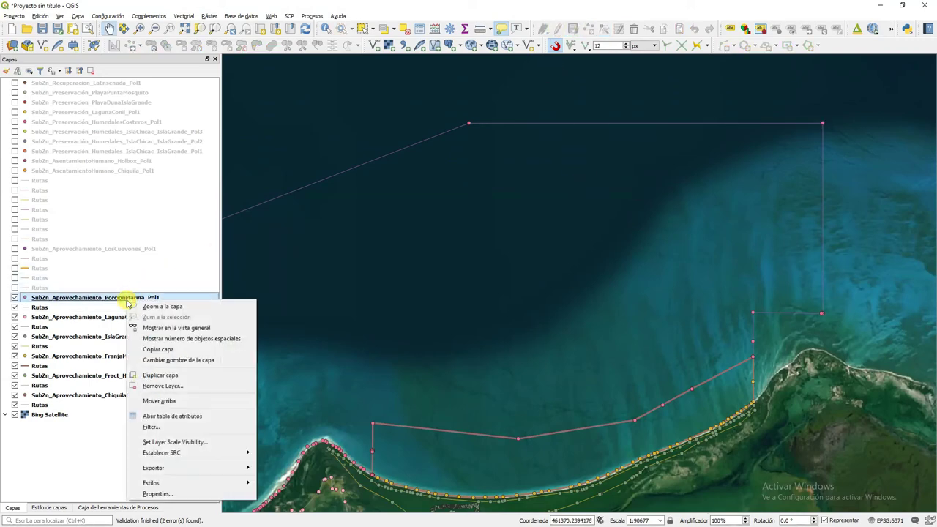
left_click(154, 308)
left_click(452, 212)
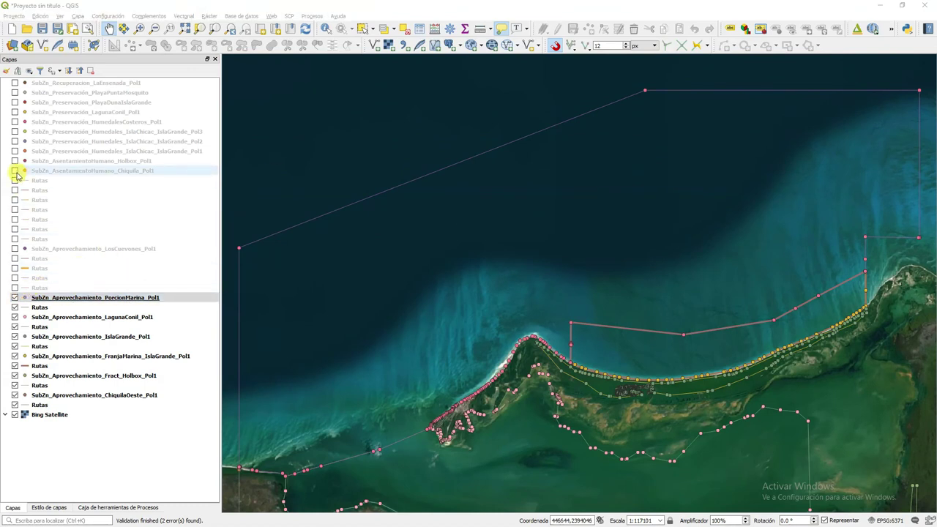
Show SubZn_Aprovechamiento_LosCuevones_Pol1 and the Rutas layer directly below it, and zoom to the extent of the points
left_click(15, 256)
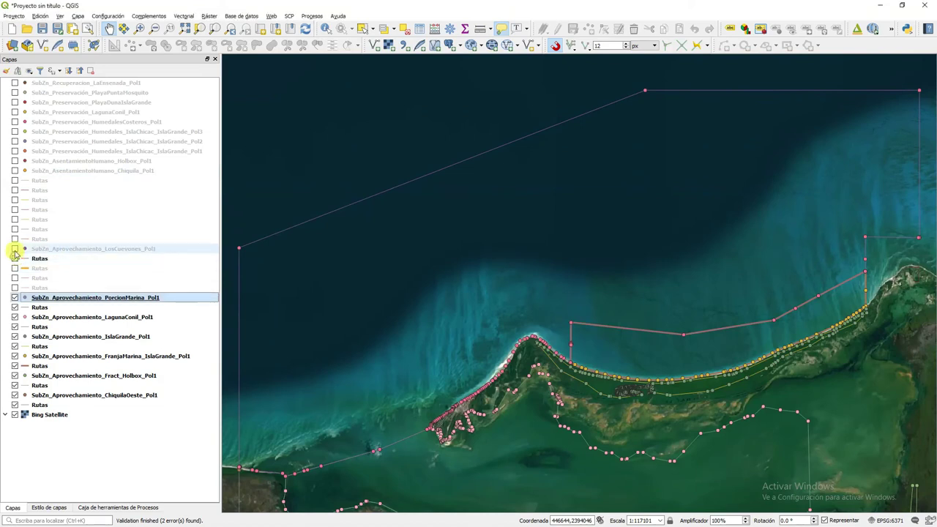
left_click(15, 250)
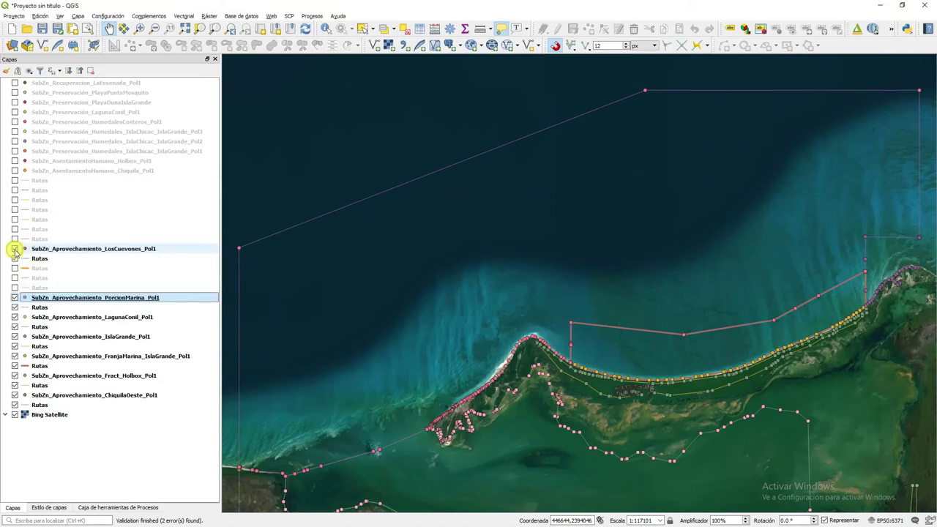
right_click(60, 251)
left_click(67, 257)
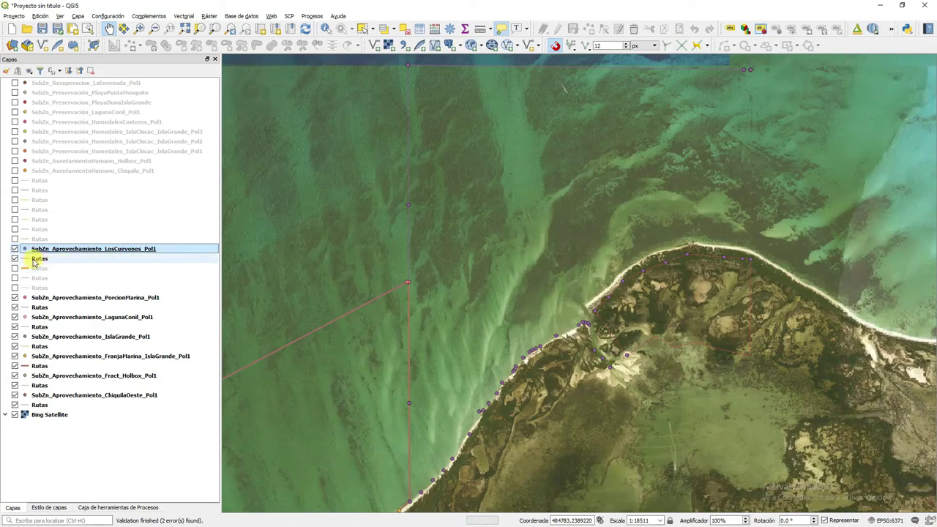
Check whether the Rutas layer directly below the LosCuevones points traces their outline, comparing the extents of both layers
left_click(35, 260)
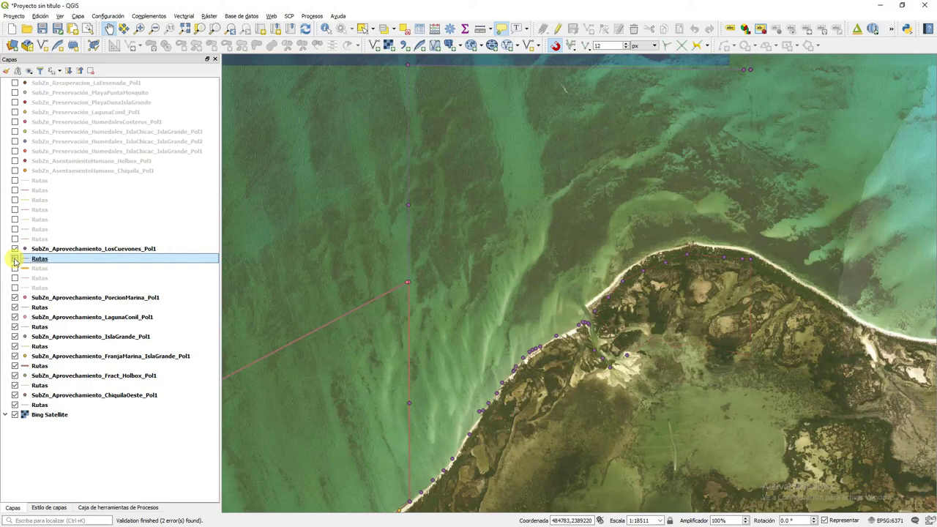
left_click(15, 260)
scroll(758, 356, "up", 1)
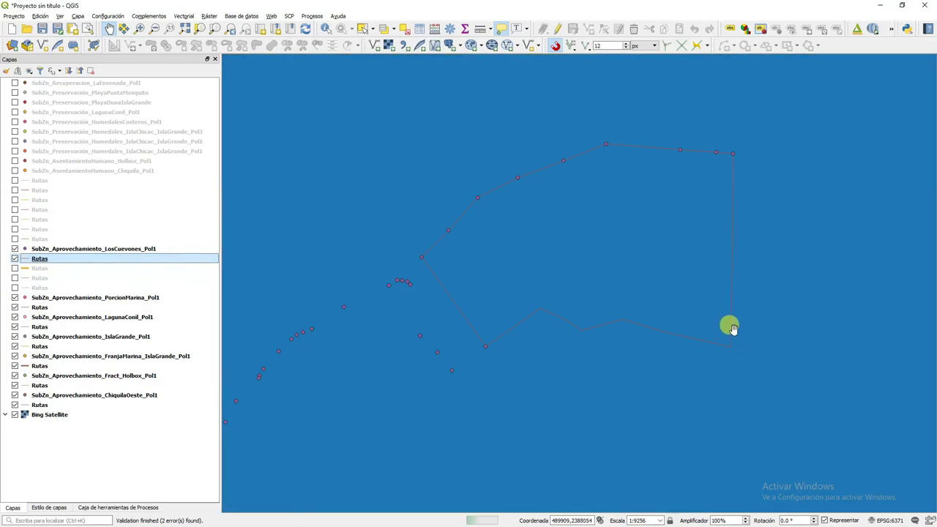
scroll(719, 307, "up", 1)
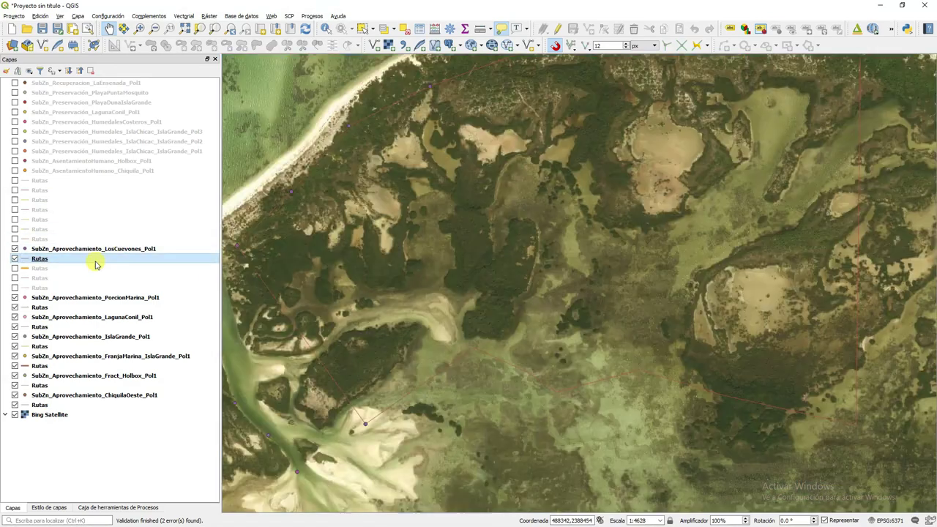
right_click(94, 259)
left_click(106, 266)
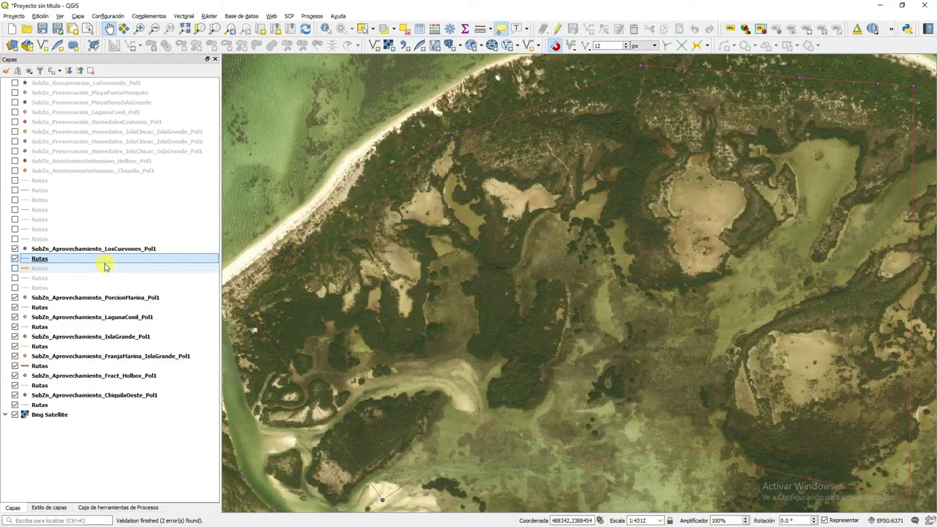
right_click(106, 252)
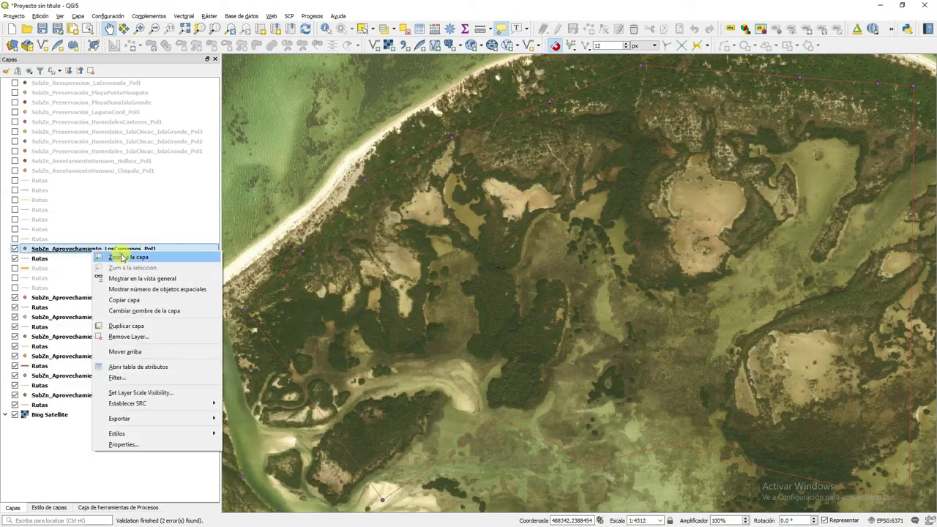
left_click(115, 258)
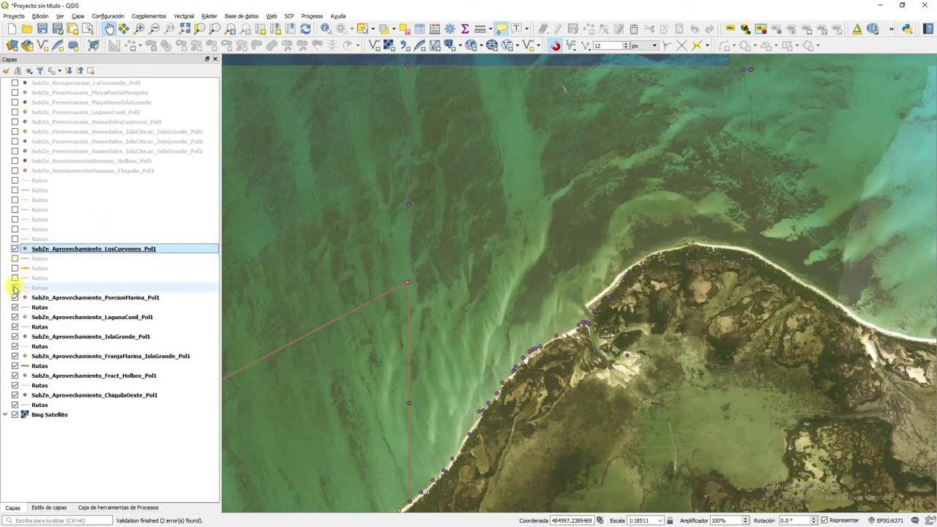
Show the Rutas layer that matches the LosCuevones points and place the point layer directly above it
left_click(14, 288)
left_click_drag(38, 247, 42, 291)
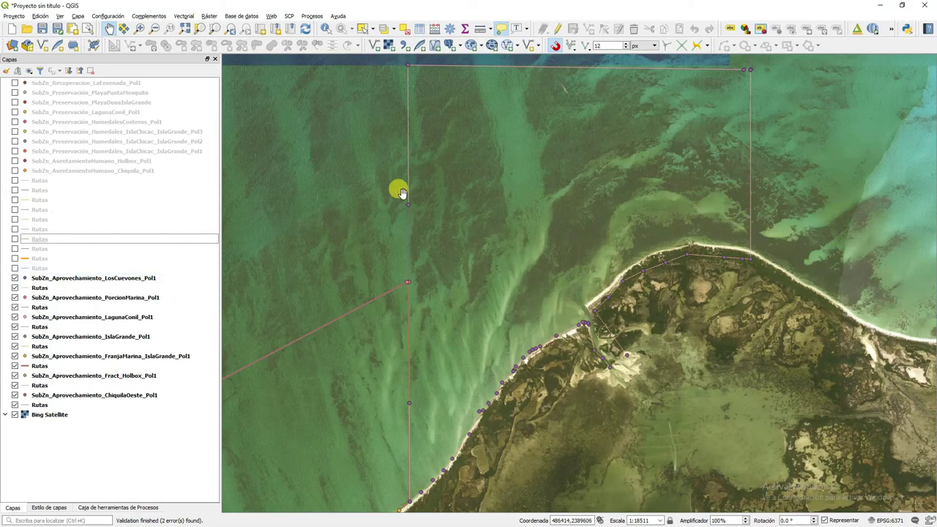
scroll(401, 244, "up", 1)
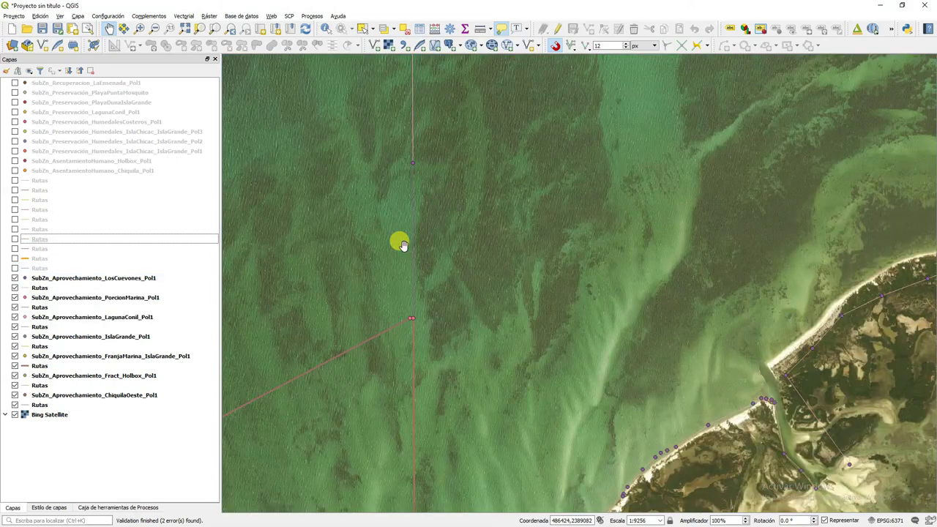
Hide Bing Satellite and all the other SubZn_Aprovechamiento point and Rutas pairs, leaving only the LosCuevones pair shown
left_click(14, 405)
left_click(15, 395)
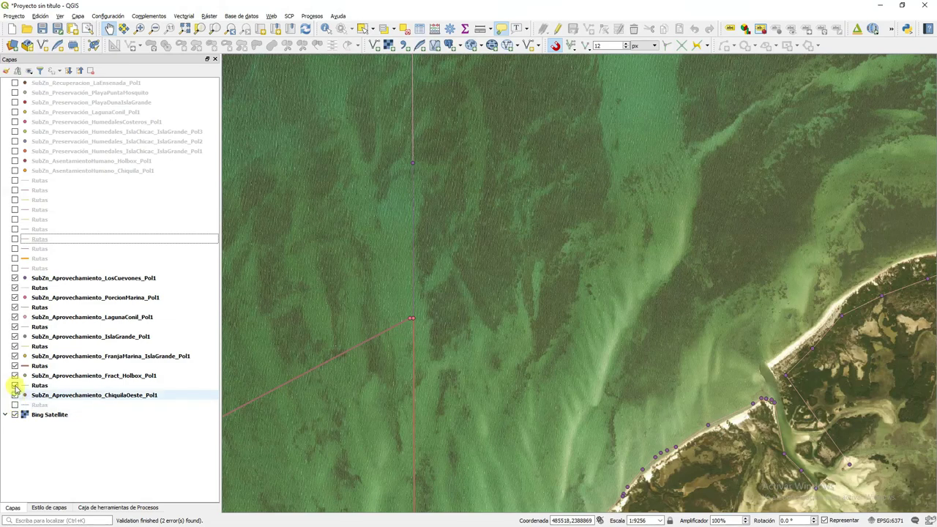
left_click(14, 385)
left_click(15, 375)
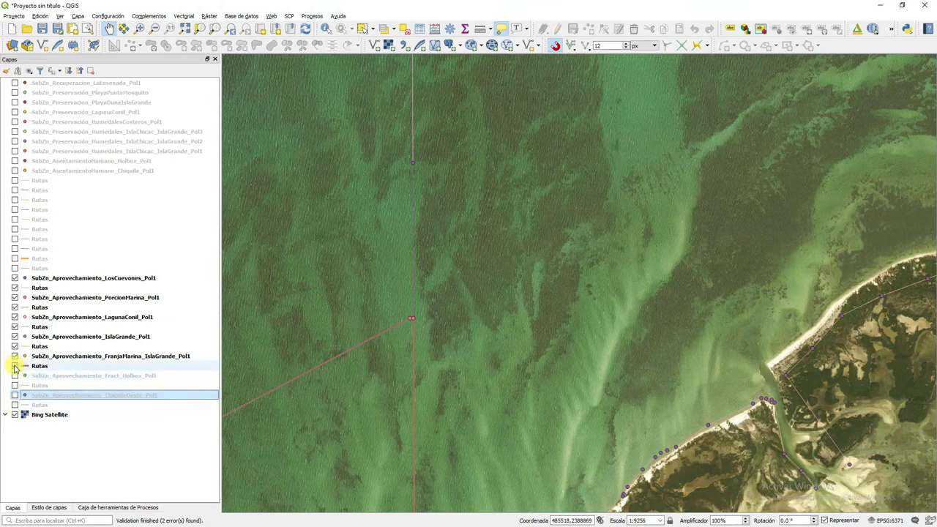
left_click(15, 366)
left_click(15, 356)
left_click(15, 346)
left_click(15, 337)
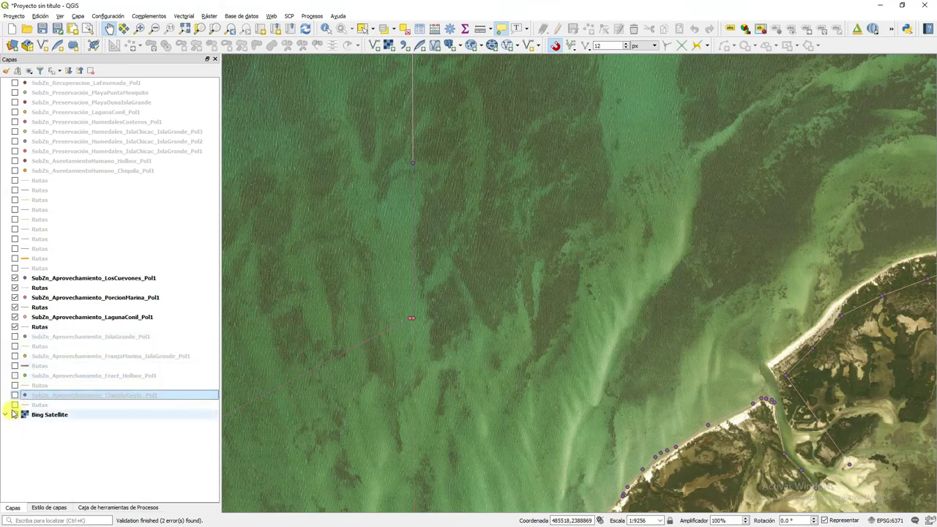
left_click(15, 414)
left_click(15, 326)
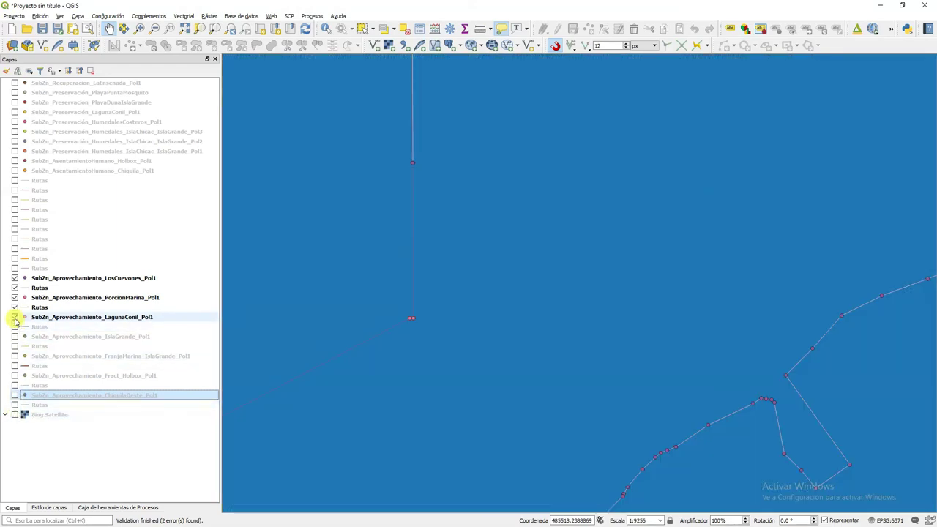
left_click(14, 317)
left_click(14, 307)
left_click(15, 298)
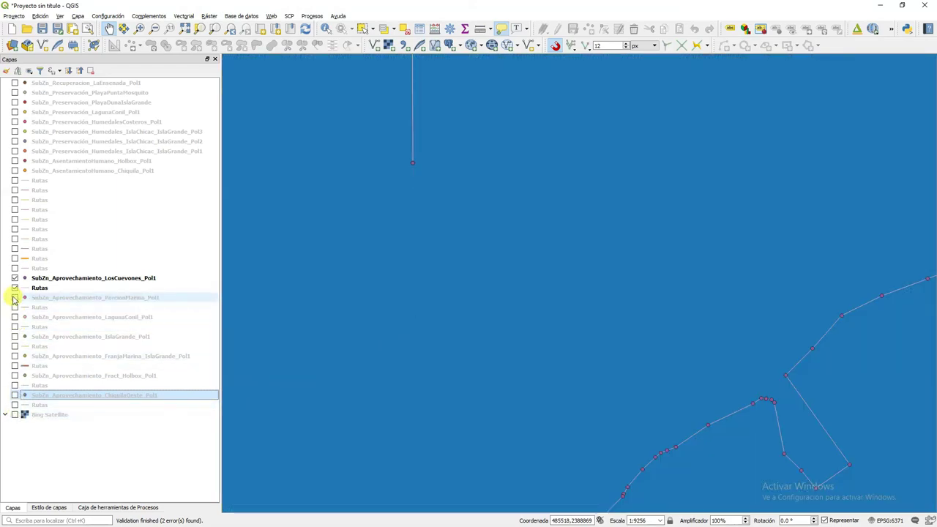
Close the western gap in the LosCuevones Rutas outline by joining its upper and lower lines, keeping a vertex at the former endpoint, and save the edits
left_click_drag(508, 401, 509, 309)
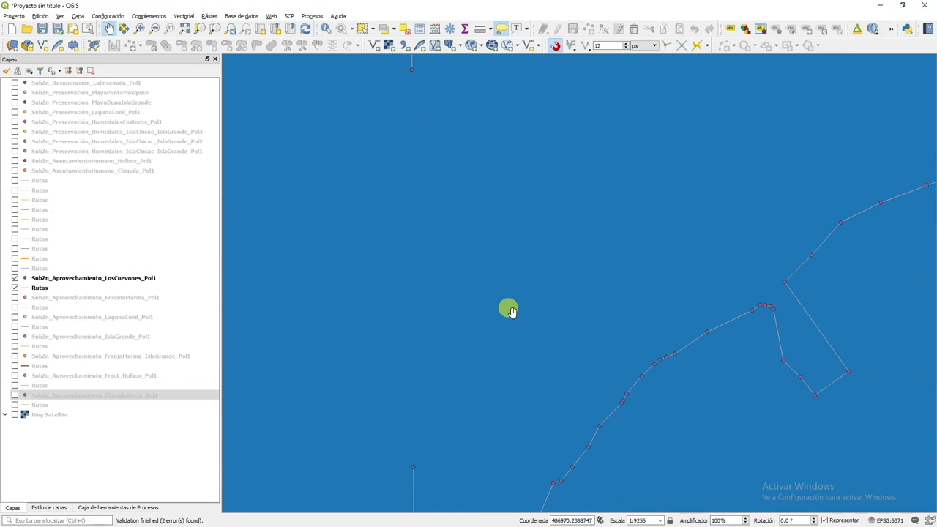
scroll(510, 310, "down", 1)
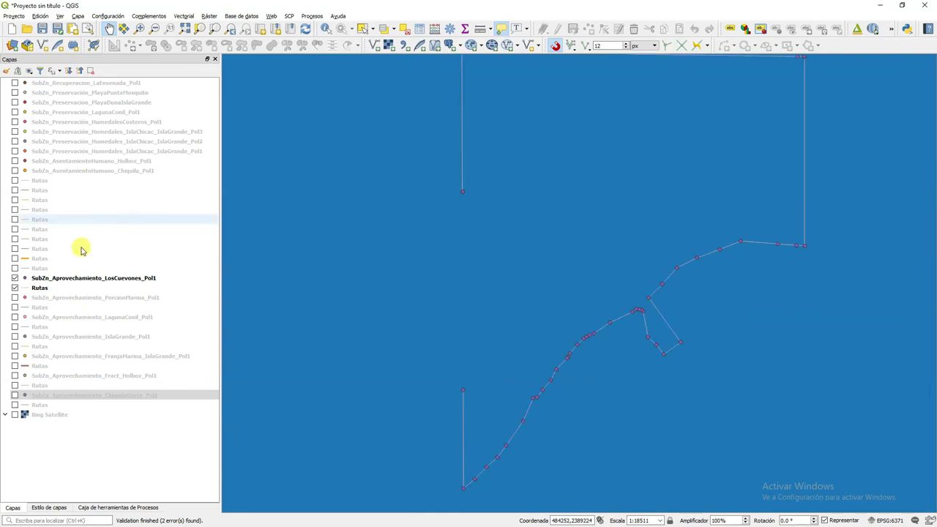
left_click(59, 282)
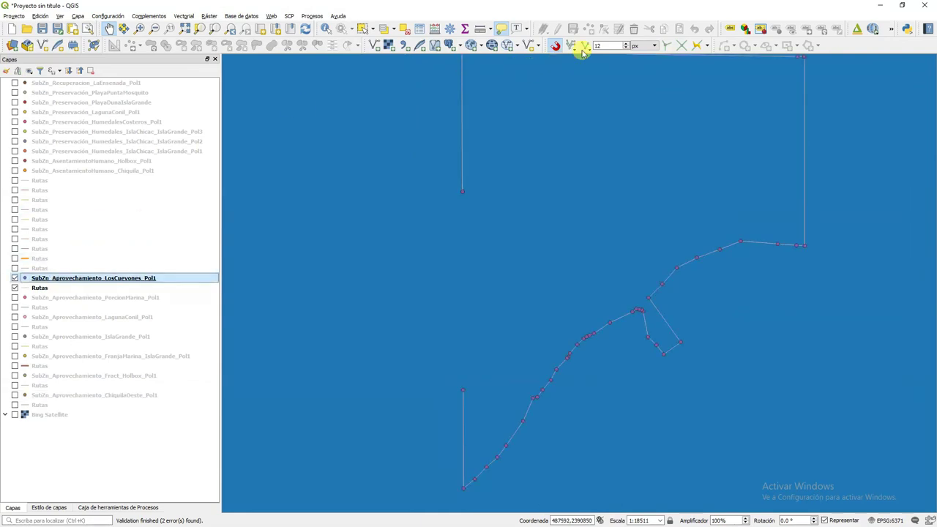
left_click(117, 288)
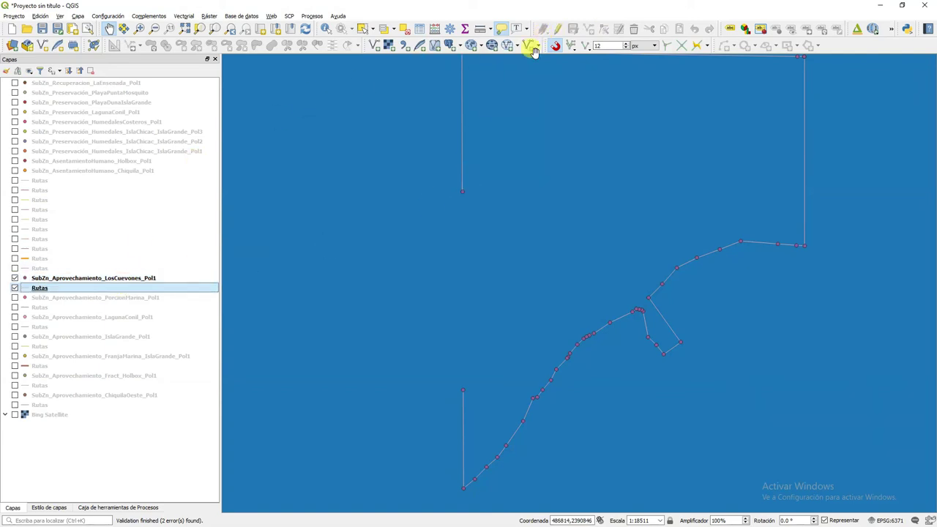
left_click(557, 28)
left_click(603, 28)
left_click(462, 191)
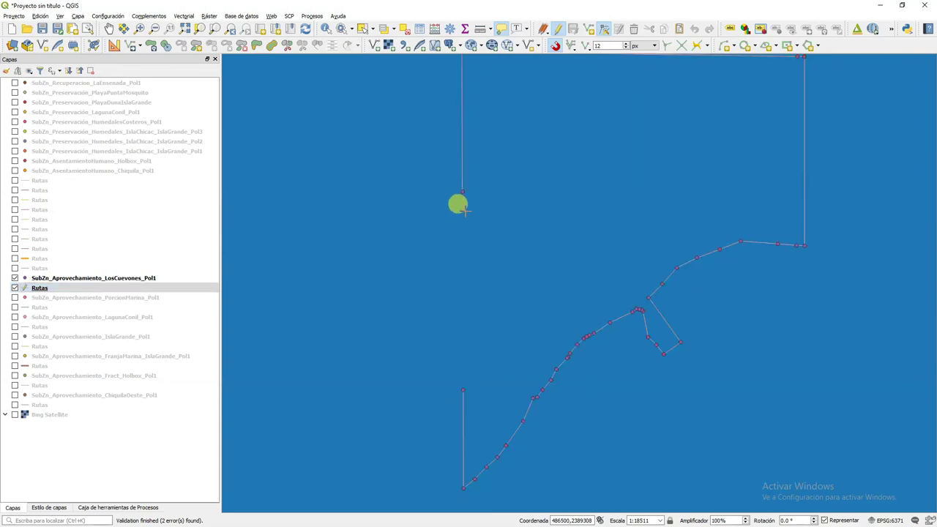
left_click_drag(462, 191, 477, 192)
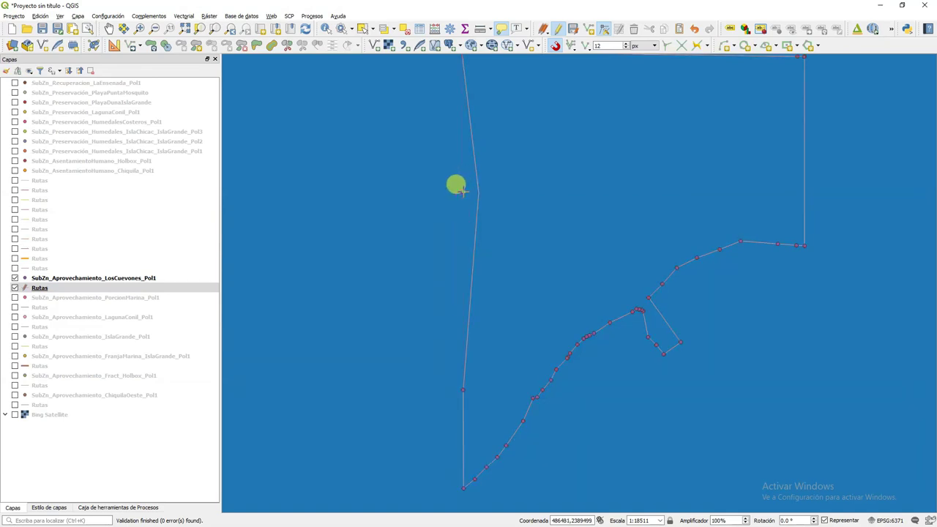
left_click(463, 191)
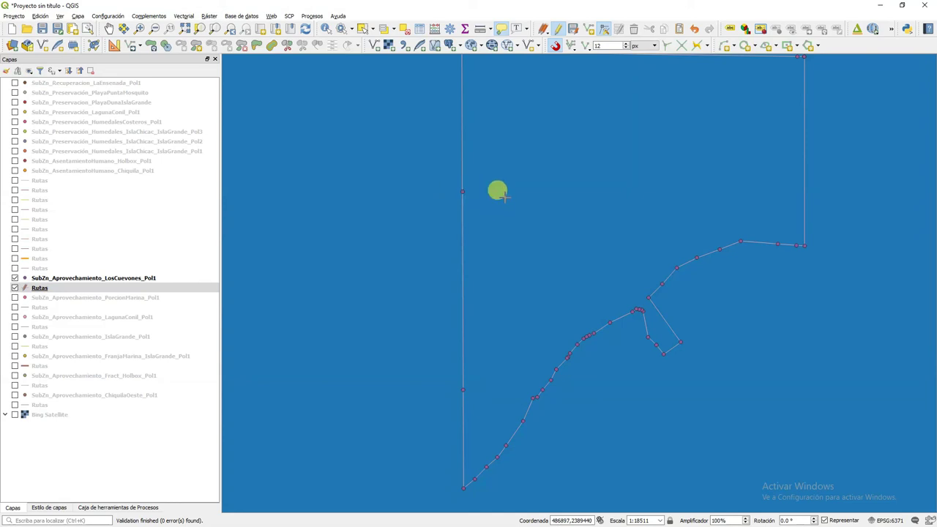
left_click(557, 30)
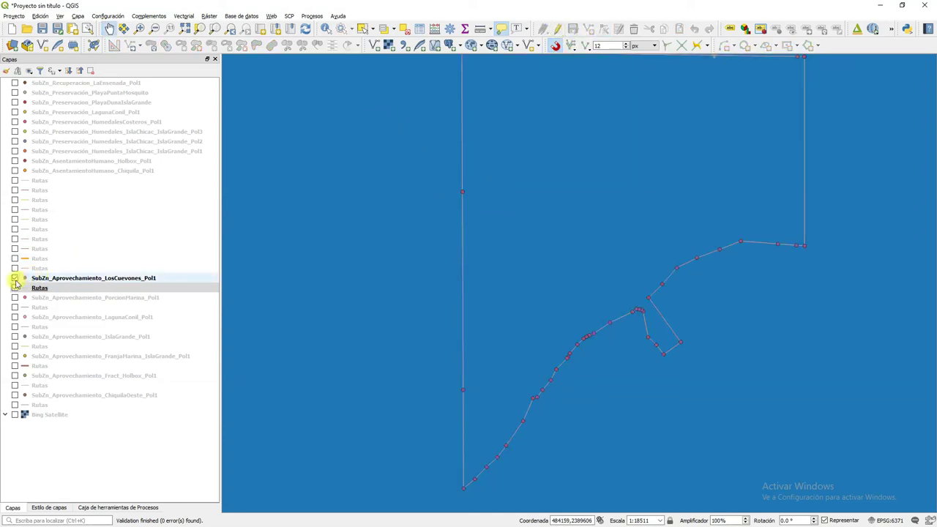
Hide the LosCuevones pair, show SubZn_AsentamientoHumano_Chiquila_Pol1 with its matching Rutas layer, and zoom to the points' extent
left_click(14, 278)
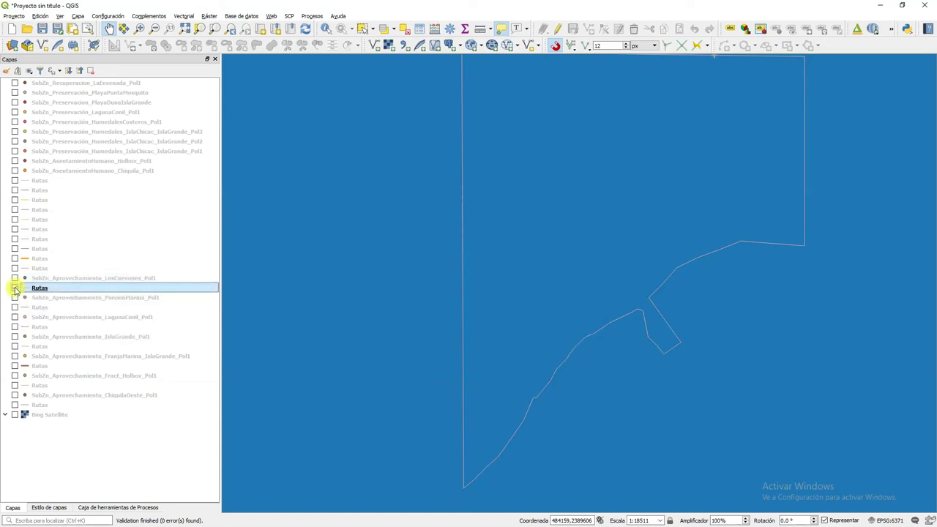
left_click(15, 288)
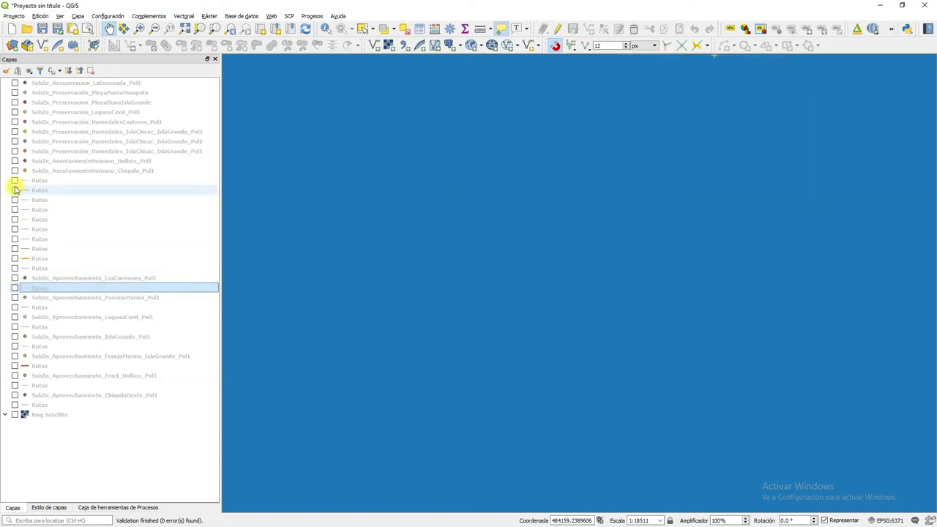
left_click(14, 171)
right_click(41, 175)
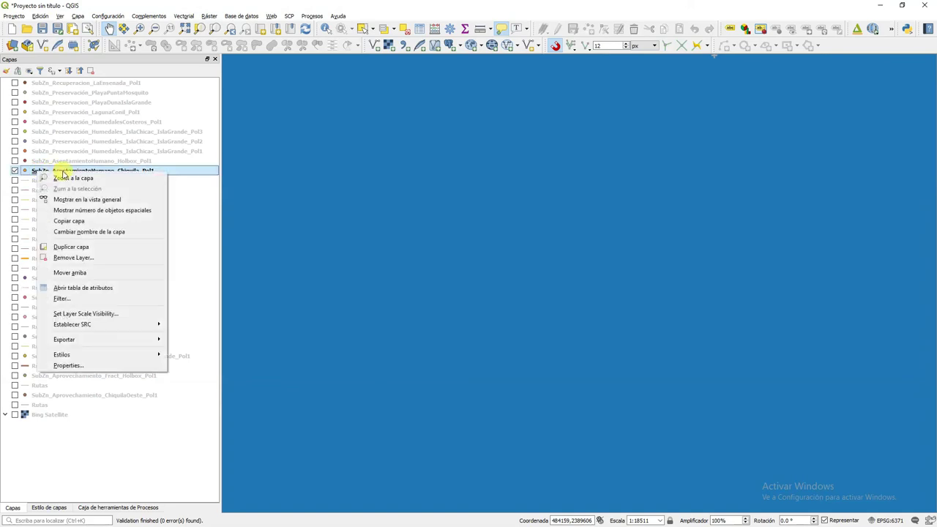
left_click(67, 178)
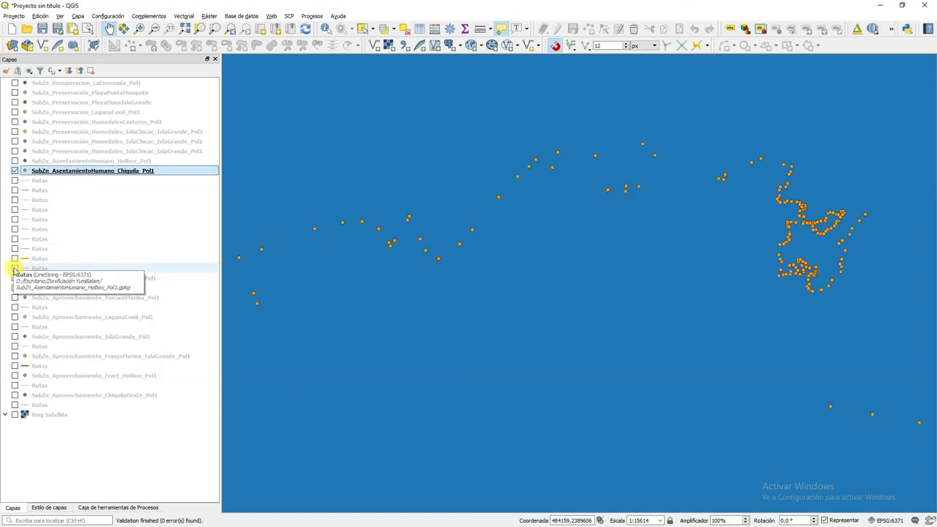
left_click(14, 268)
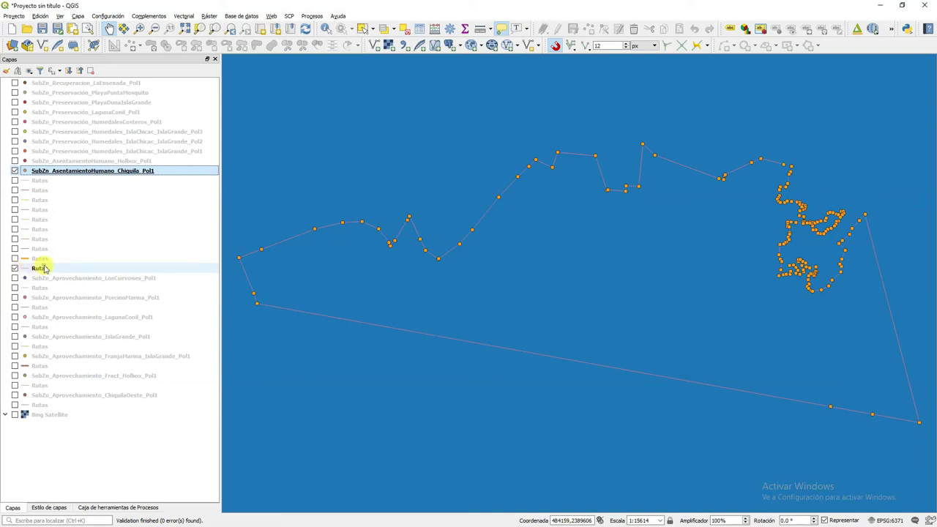
Label the Chiquila Rutas layer with single labels based on the begin field
left_click(40, 268)
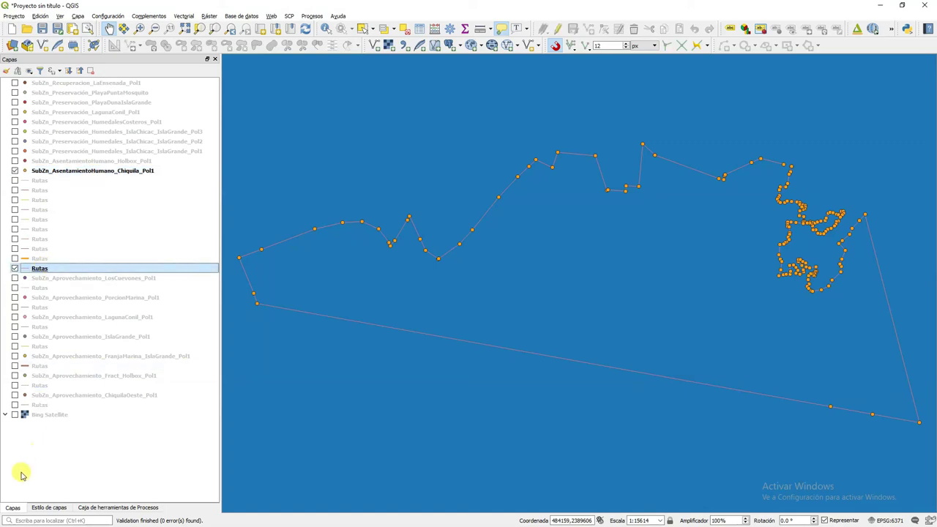
left_click(45, 507)
left_click(11, 110)
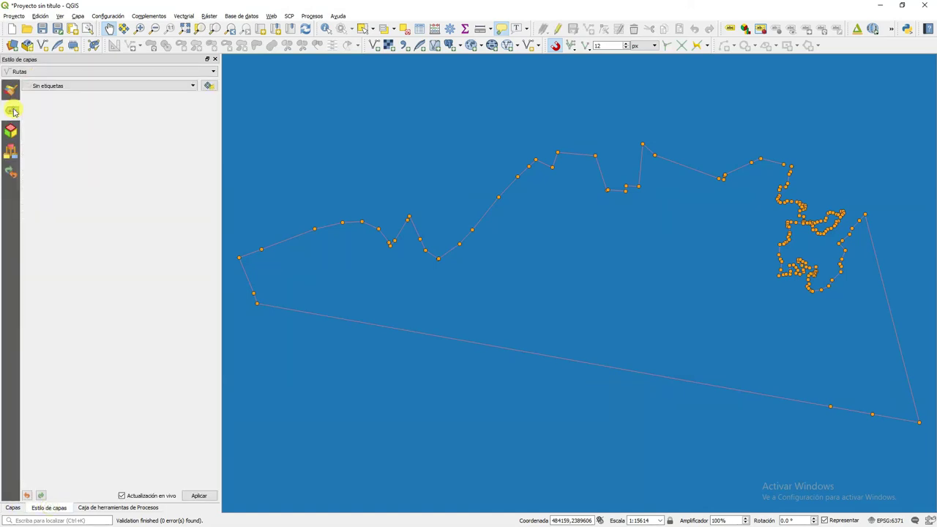
left_click(163, 89)
left_click(175, 102)
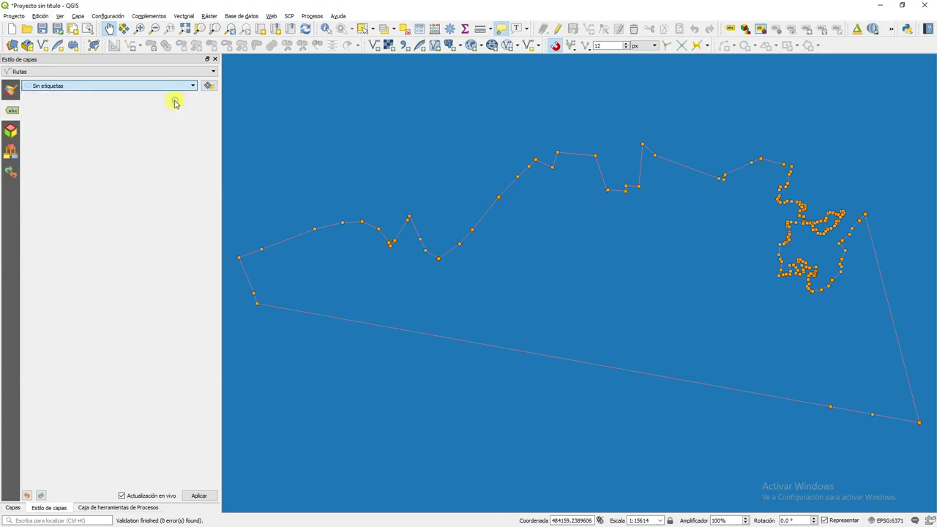
key("Down")
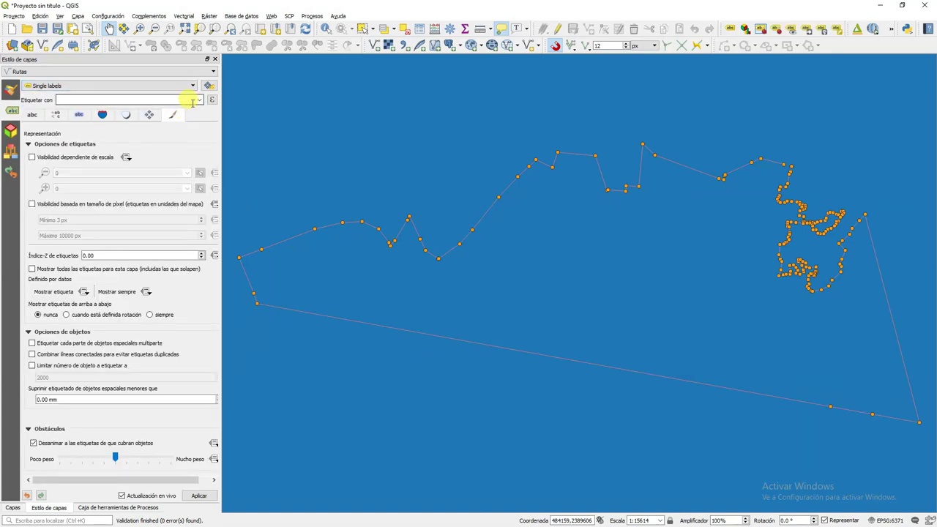
left_click(198, 99)
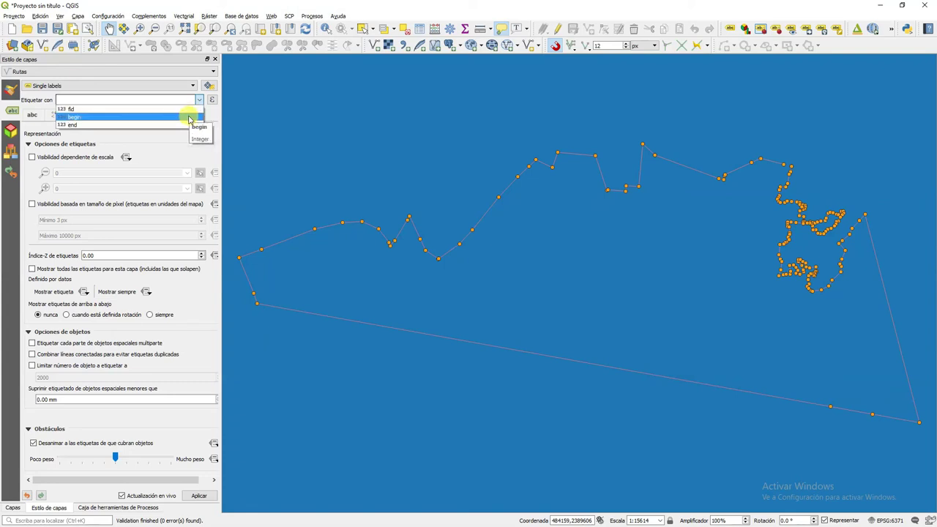
left_click(189, 117)
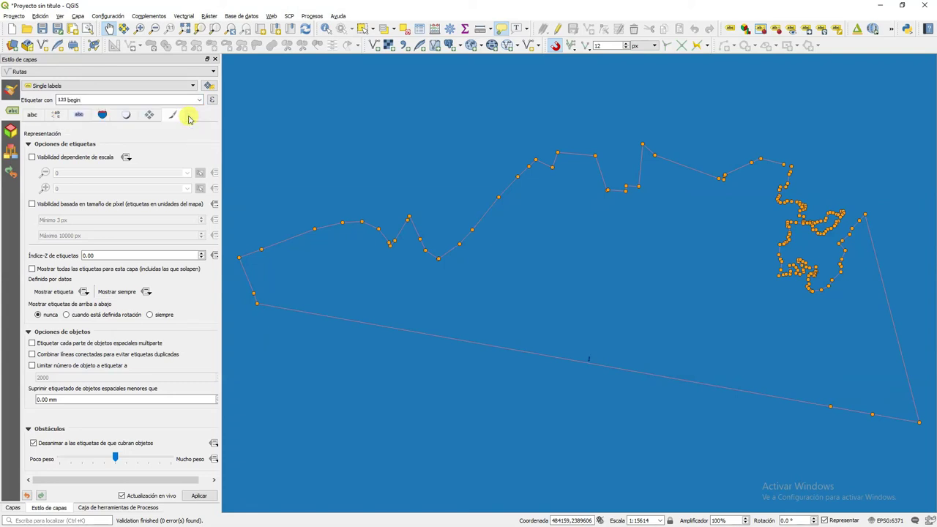
Try the end field for the Chiquila Rutas labels, and turn the layer's labels off
left_click(195, 99)
left_click(200, 105)
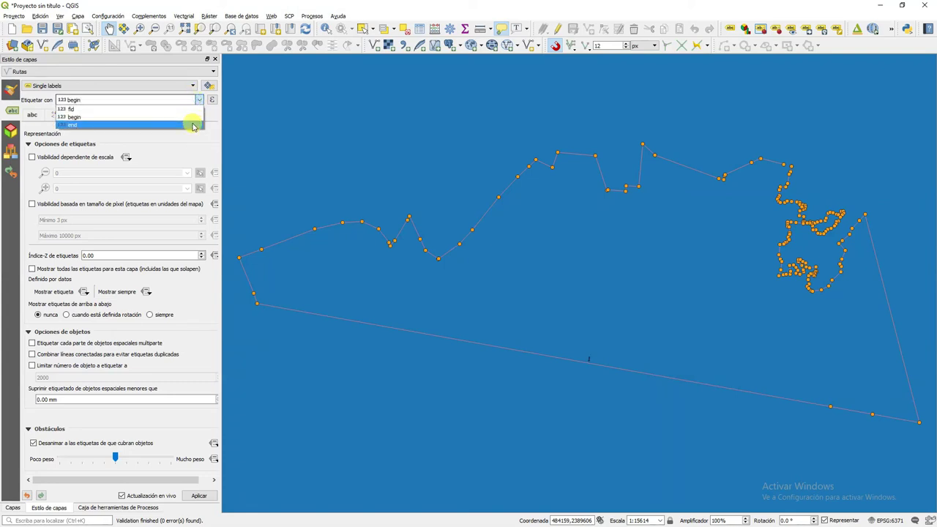
left_click(192, 124)
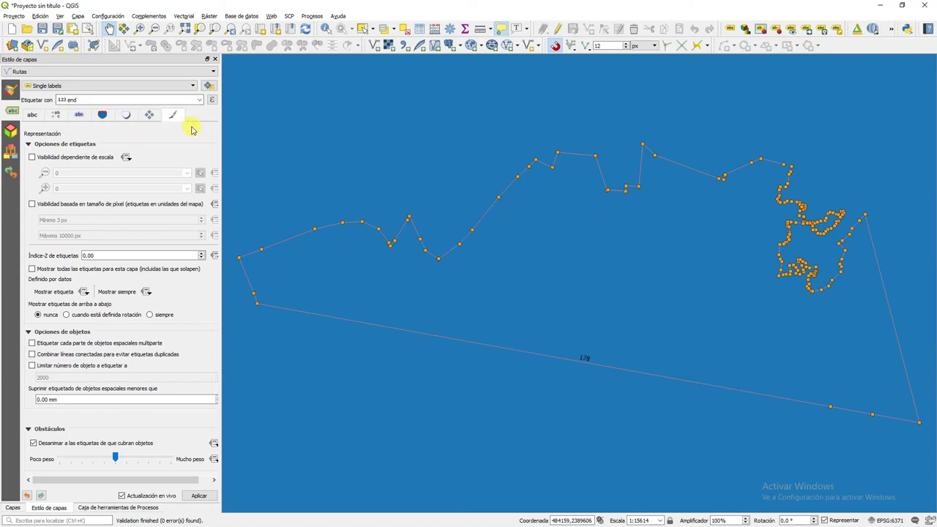
left_click(199, 99)
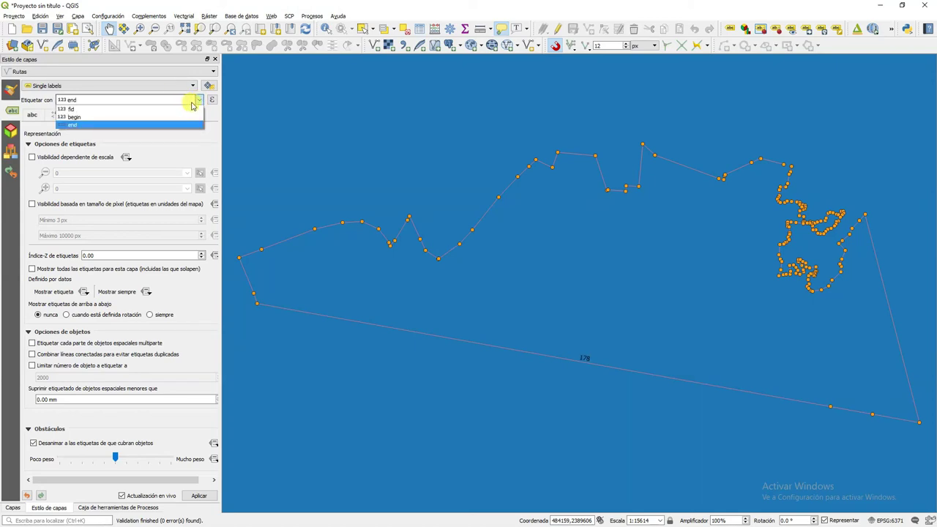
left_click(198, 101)
left_click(193, 86)
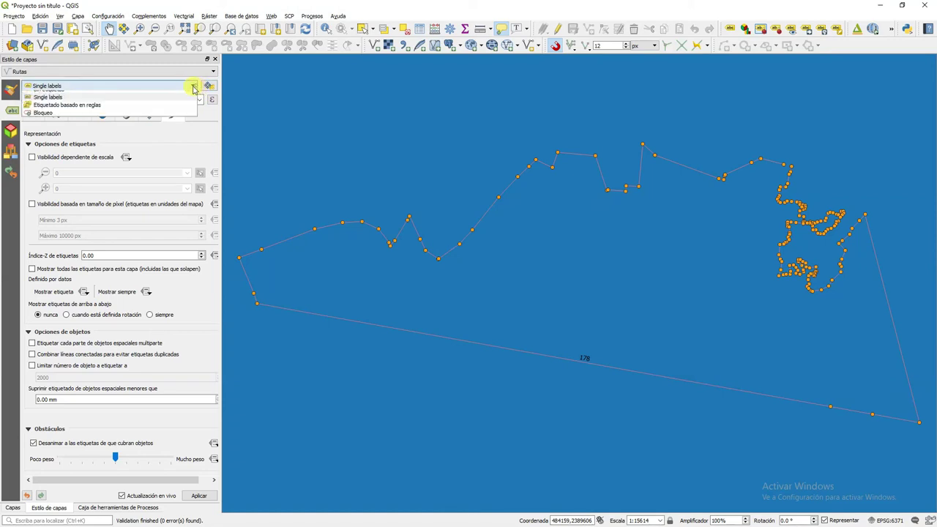
left_click(186, 96)
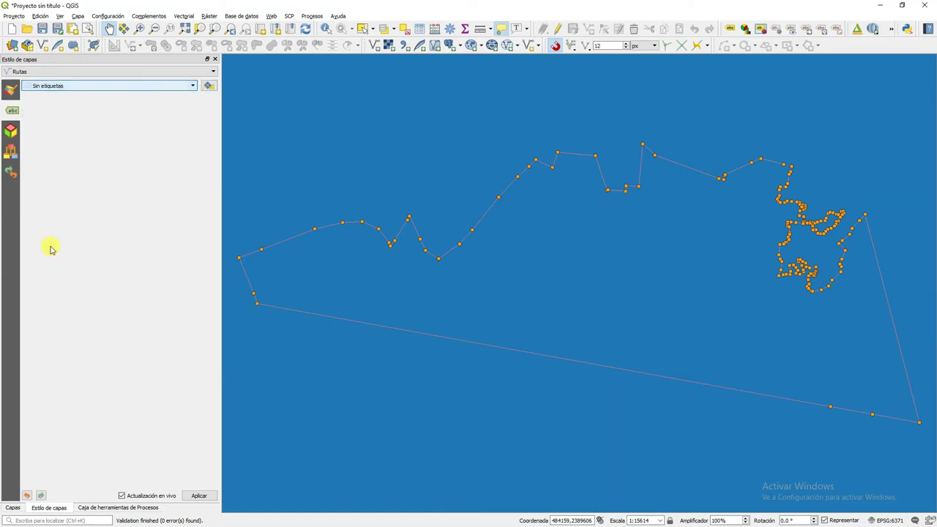
Move the SubZn_AsentamientoHumano_Chiquila_Pol1 points directly above their Rutas layer and give them single labels based on the Vértice field
left_click(17, 507)
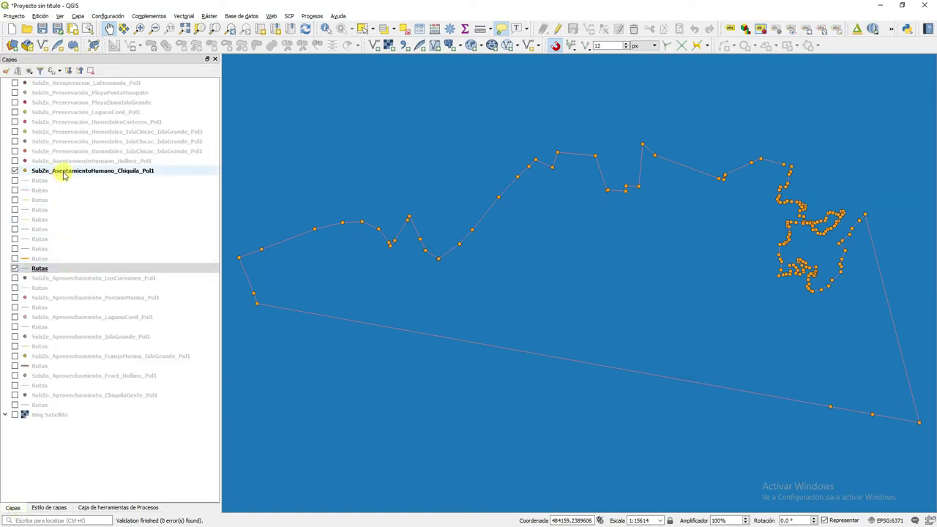
mouse_move(63, 174)
left_mouse_down()
mouse_move(12, 203)
mouse_move(14, 257)
mouse_move(65, 258)
left_mouse_up()
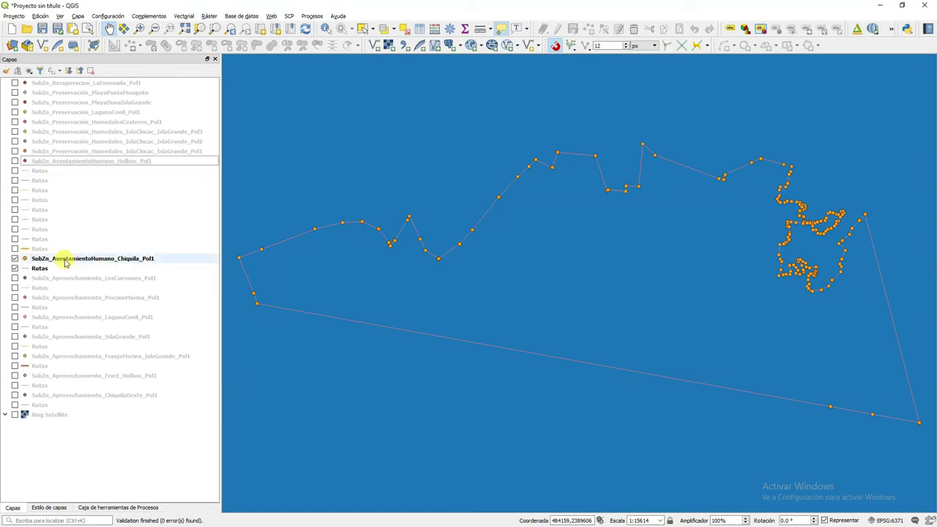
left_click(40, 508)
left_click(138, 88)
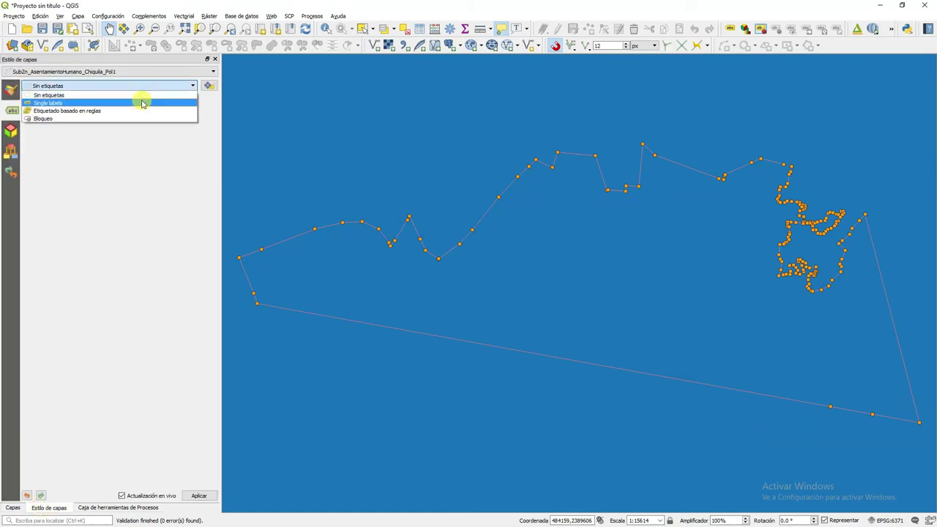
left_click(186, 95)
scroll(191, 87, "down", 1)
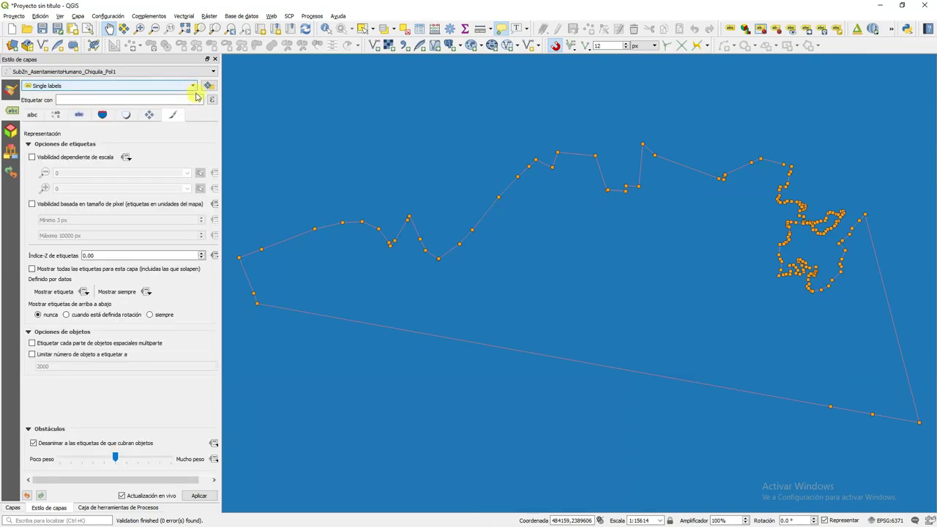
left_click(199, 100)
left_click(193, 108)
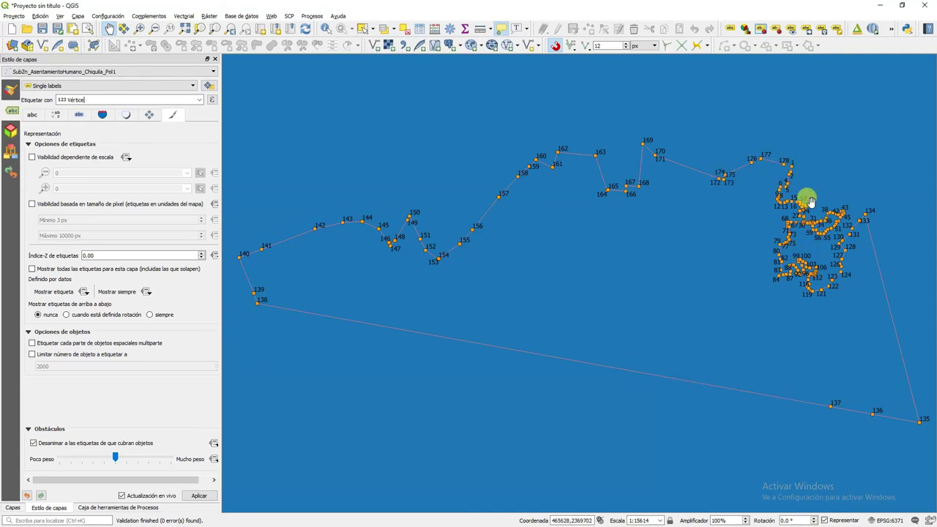
Close the gap between points 178 and 1 in the Chiquila Rutas outline, keeping a vertex at point 178, and save the edits
scroll(780, 157, "up", 3)
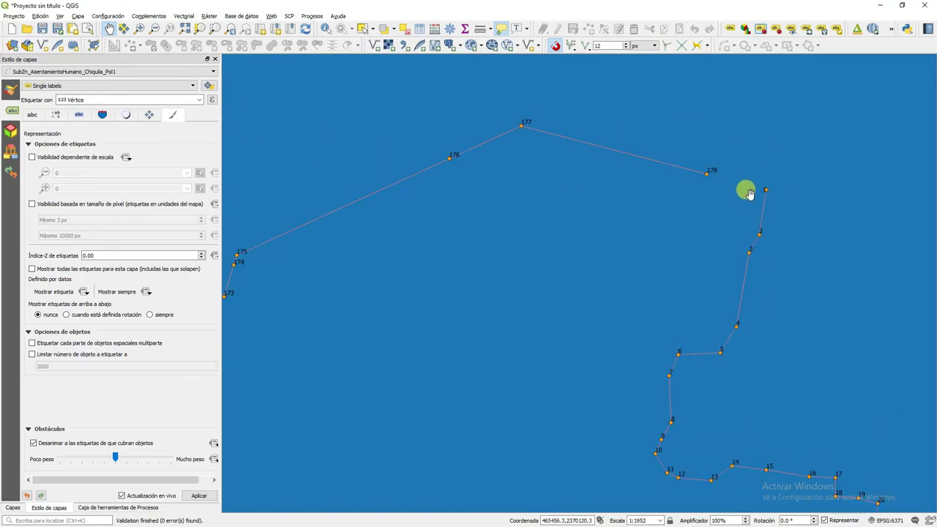
scroll(750, 182, "up", 1)
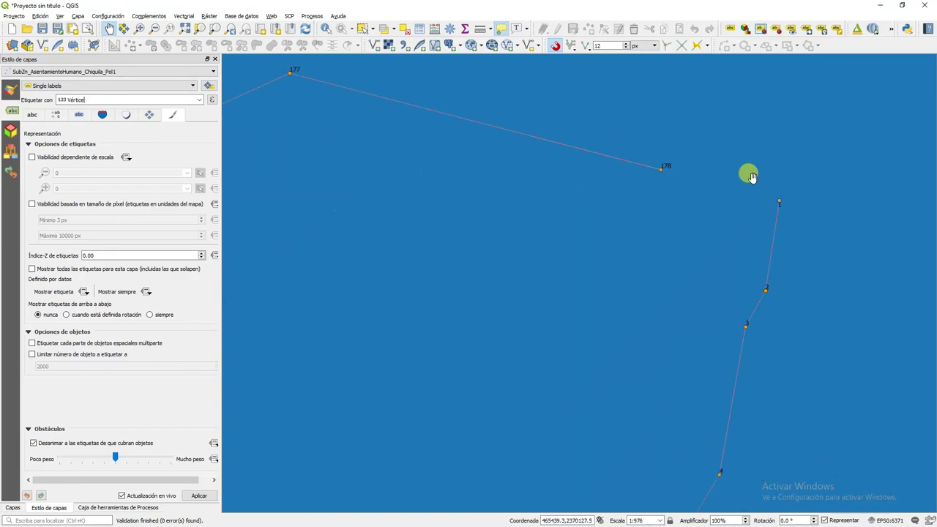
left_click(14, 507)
left_click(45, 270)
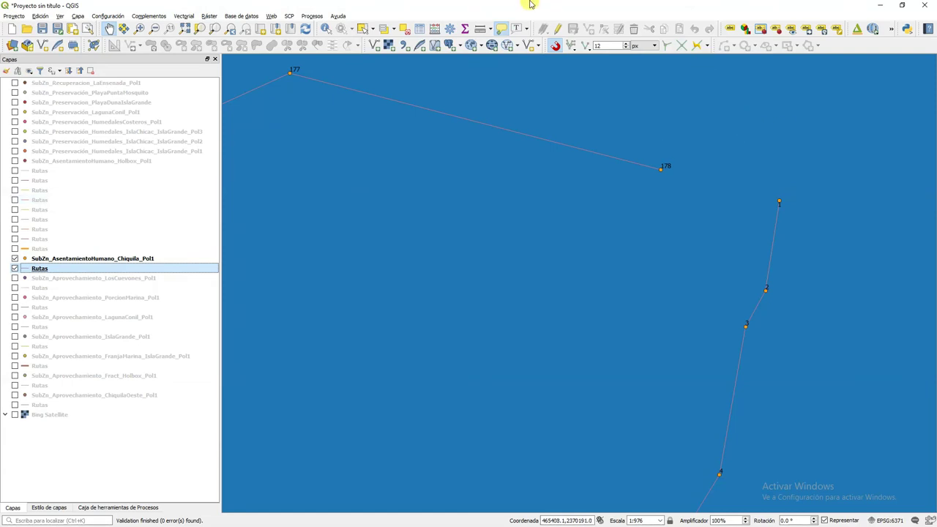
left_click(558, 30)
left_click(605, 30)
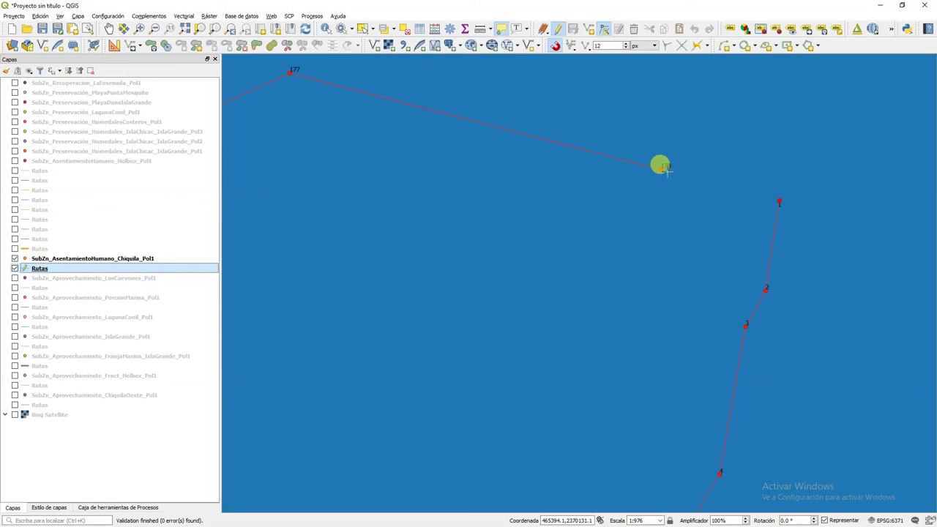
left_click(660, 167)
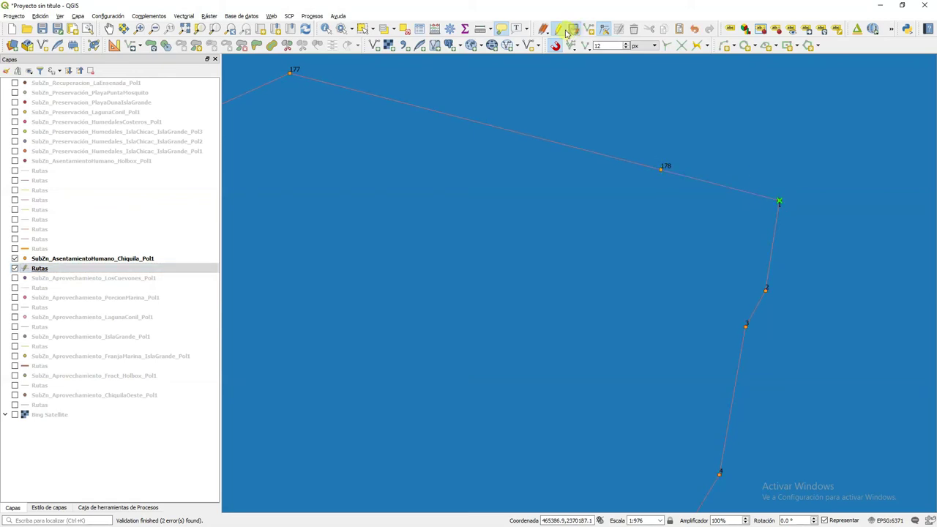
left_click(562, 30)
Show the SubZn_AsentamientoHumano_Holbox_Pol1 points and turn off the labels on the Chiquila points
left_click(40, 269)
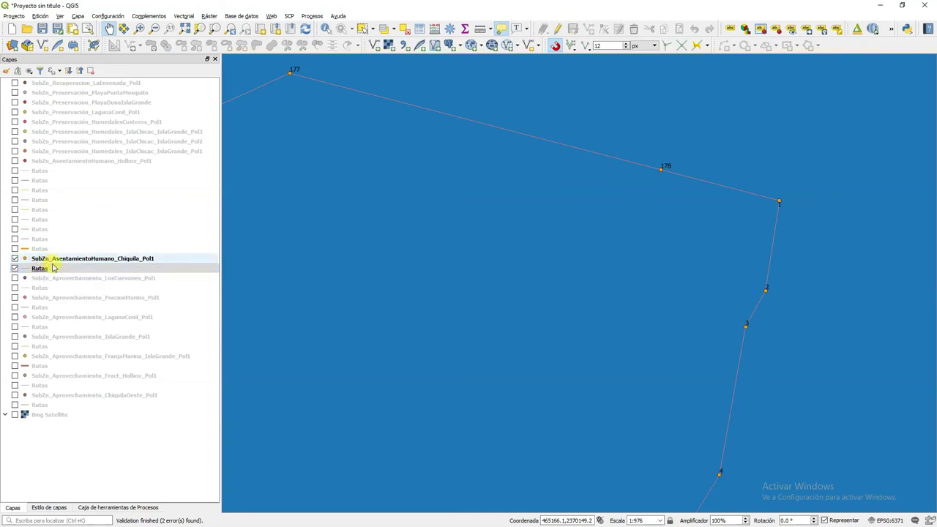
right_click(56, 261)
left_click(59, 267)
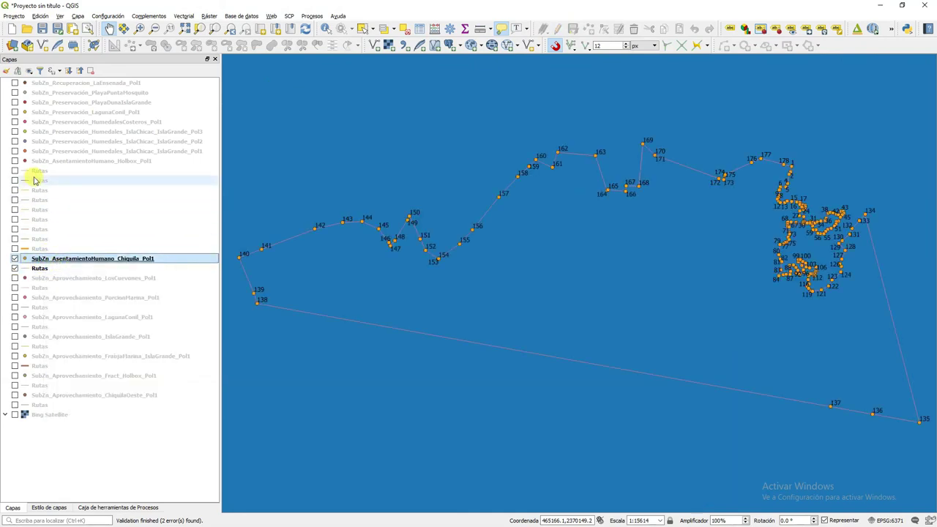
left_click(15, 160)
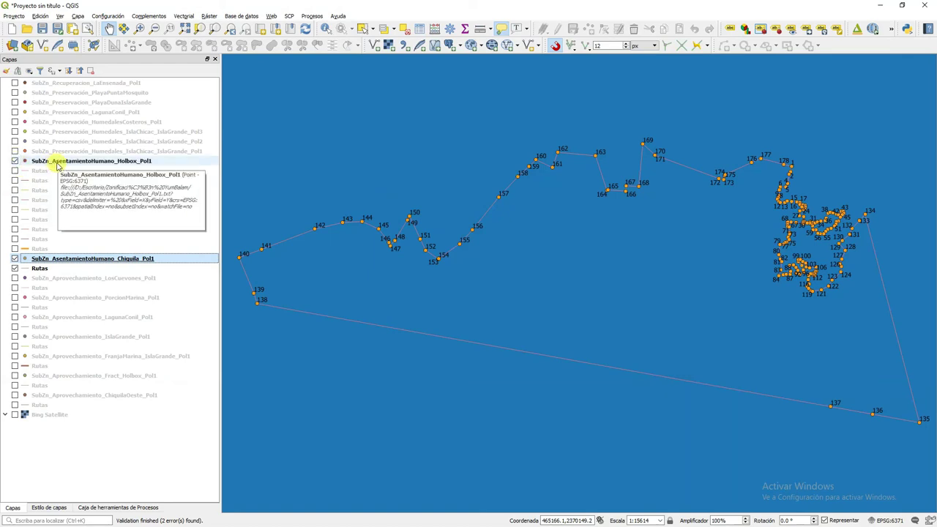
left_click(35, 508)
left_click(93, 86)
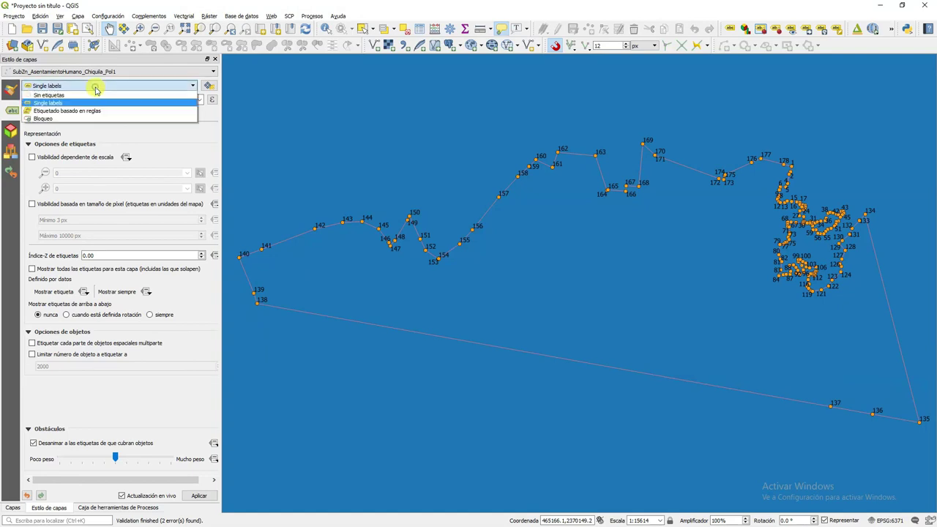
left_click(95, 99)
key("Up")
left_click(12, 508)
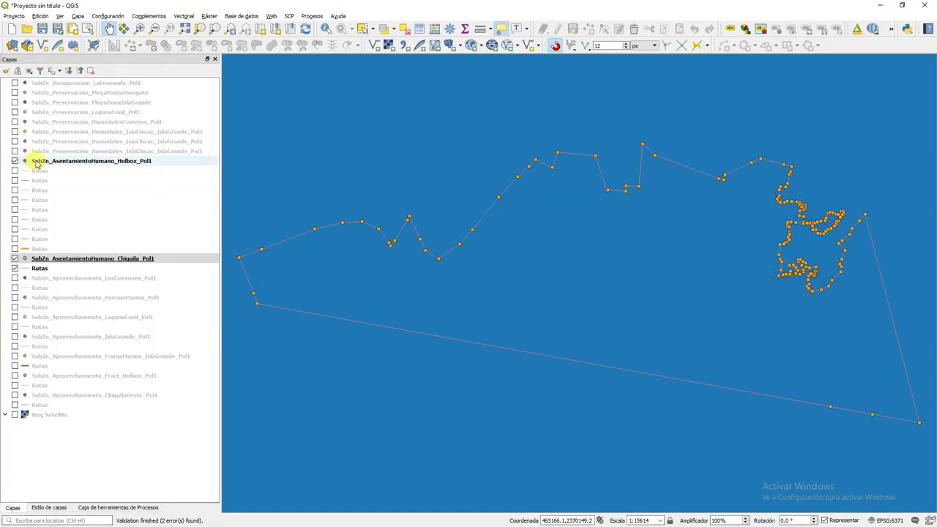
Replace the displayed Chiquila pair with the Holbox points and matching Rutas layer, placing the Holbox points directly above that layer
left_click(15, 269)
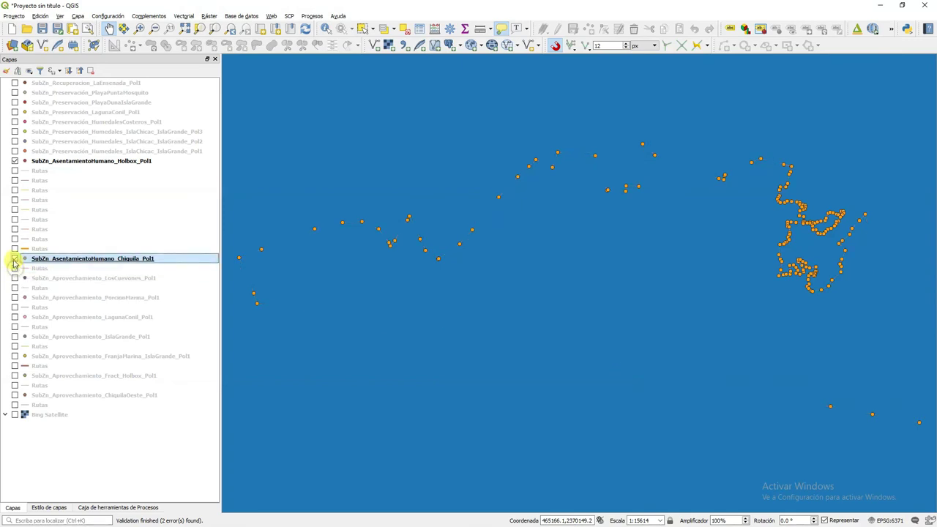
left_click(14, 259)
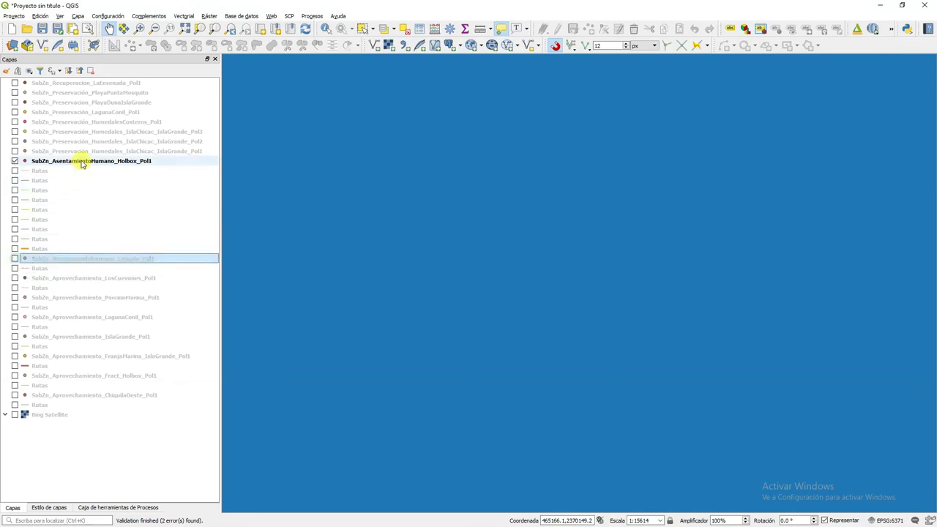
right_click(83, 163)
left_click(91, 167)
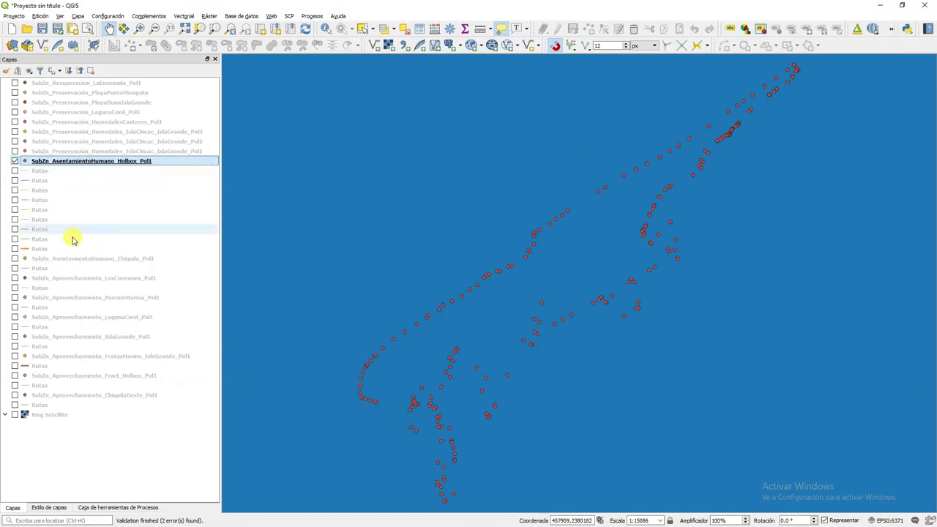
left_click(15, 249)
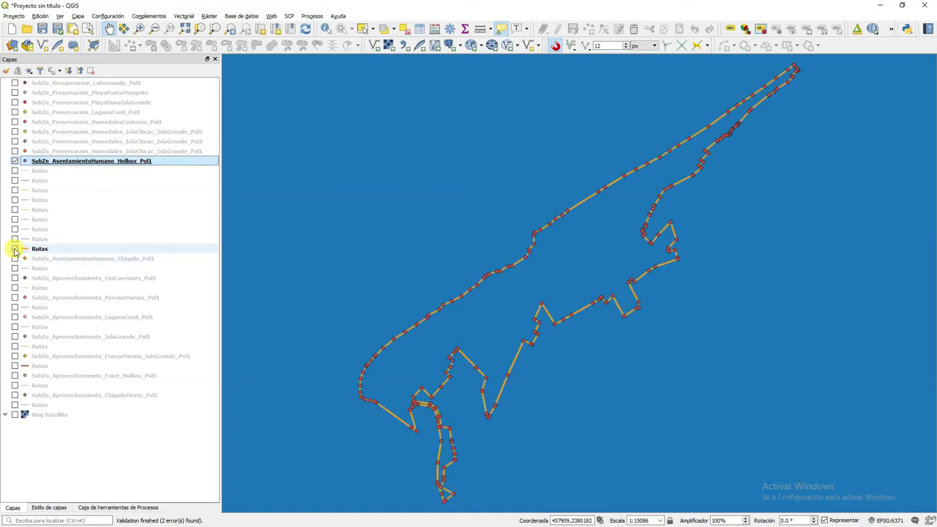
left_click_drag(73, 162, 83, 248)
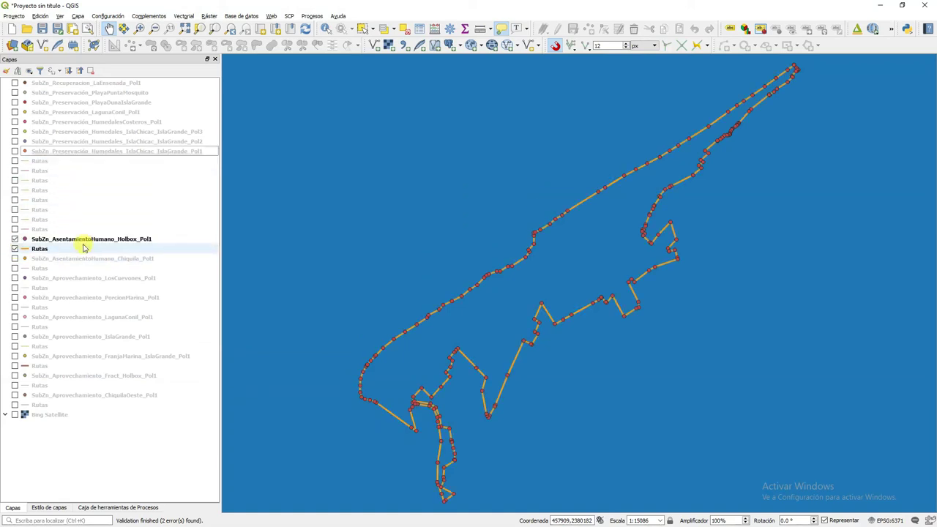
Label the SubZn_AsentamientoHumano_Holbox_Pol1 points with single labels based on the Vértice field
left_click(70, 240)
left_click(49, 508)
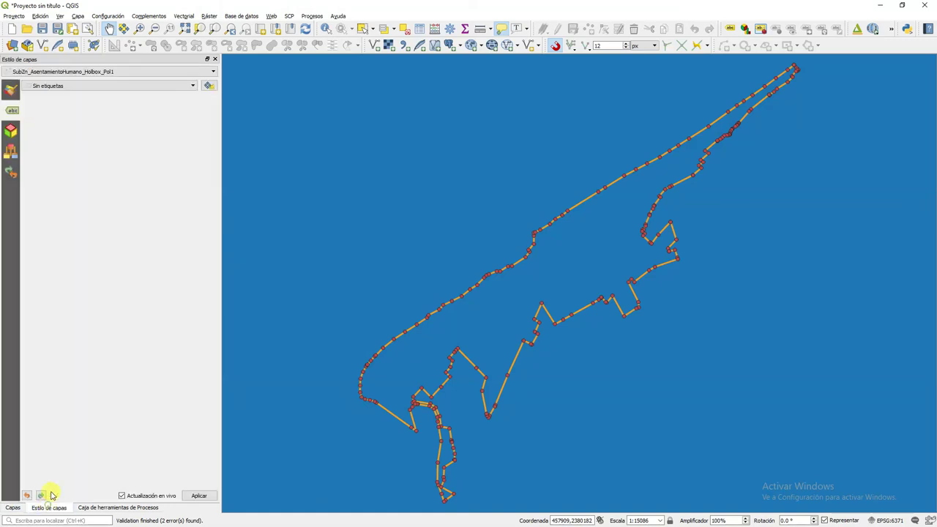
left_click(194, 88)
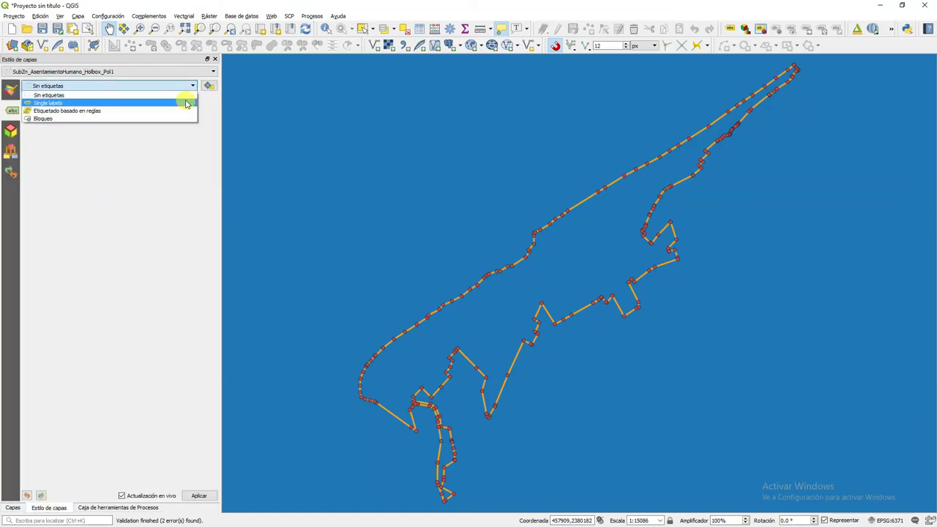
left_click(187, 100)
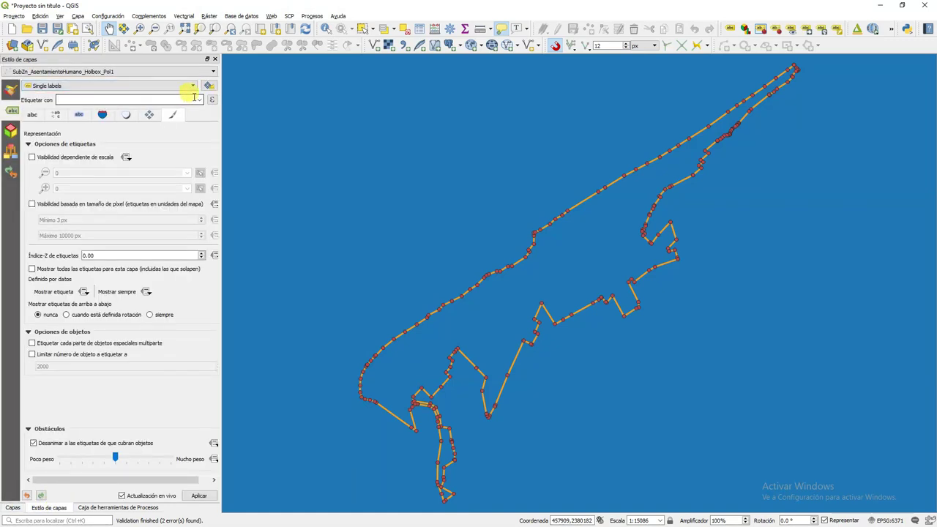
left_click(194, 99)
left_click(192, 108)
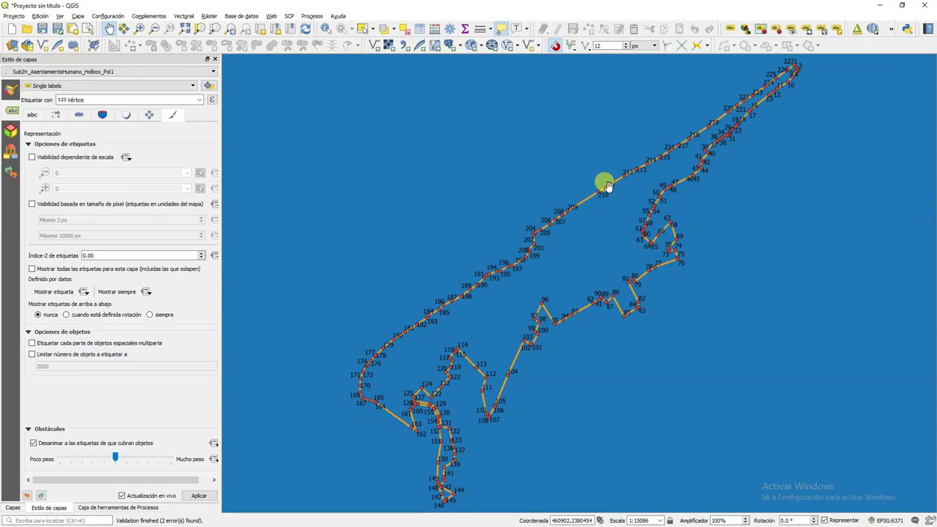
Close the gap between points 227 and 1 at the Holbox Rutas outline's northeastern tip, keeping a vertex at point 227, and save the edits
left_click_drag(795, 66, 693, 218)
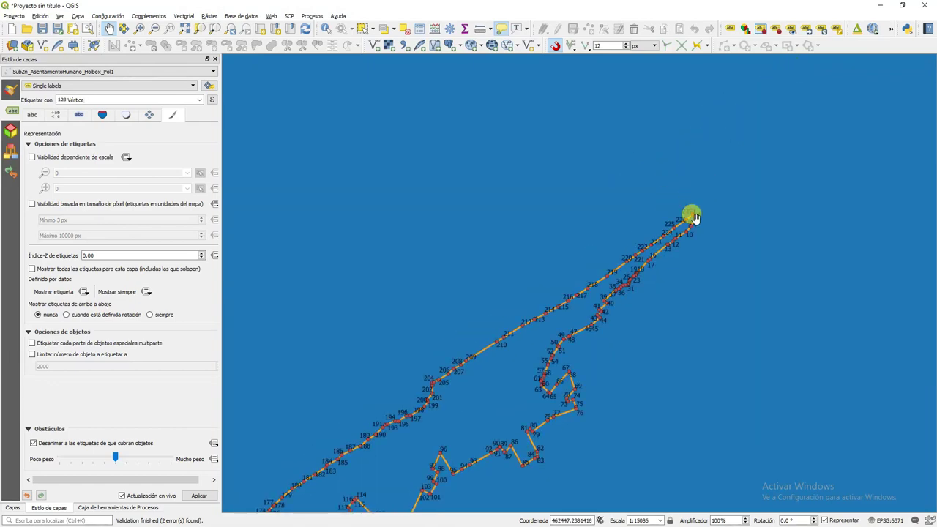
scroll(691, 216, "up", 3)
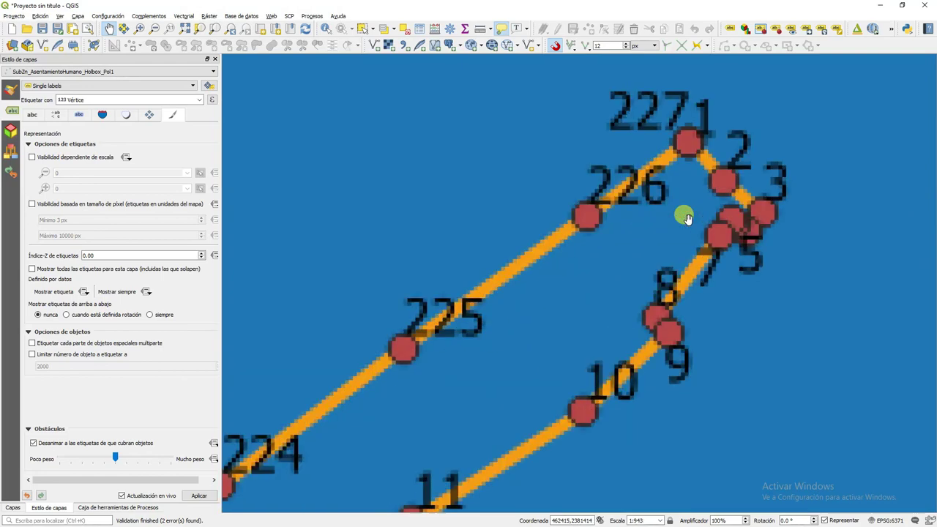
scroll(682, 147, "up", 4)
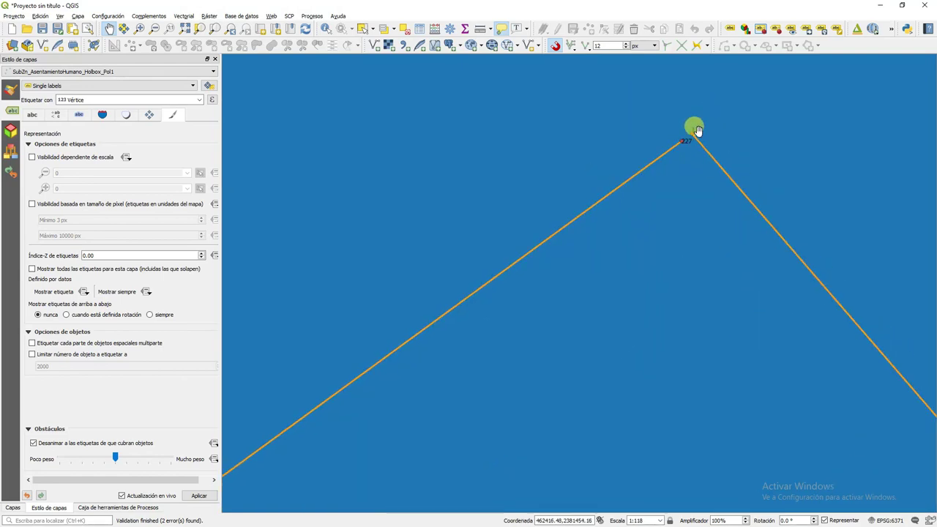
scroll(695, 132, "up", 2)
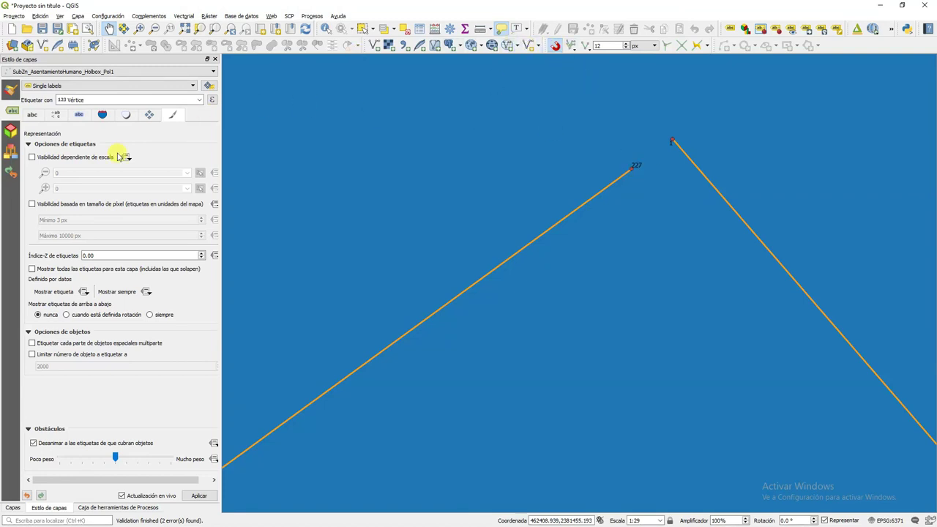
left_click(12, 508)
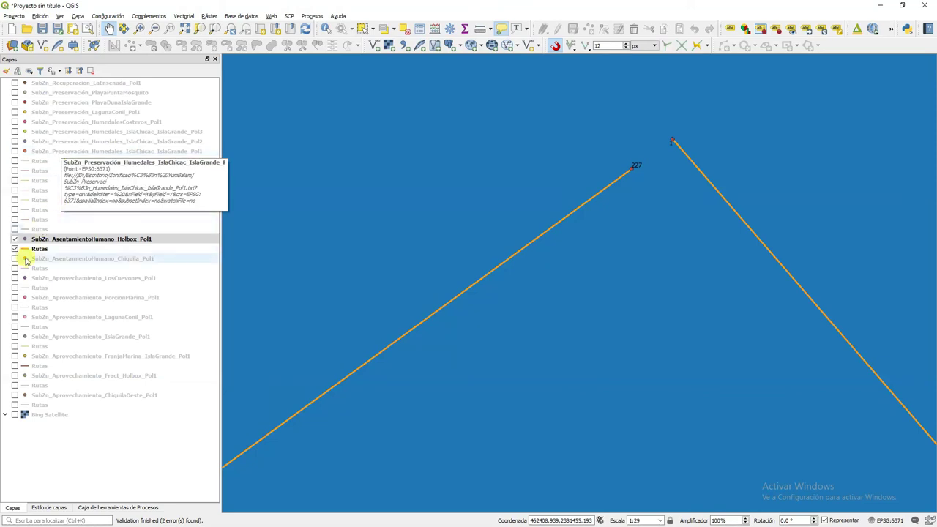
left_click(35, 249)
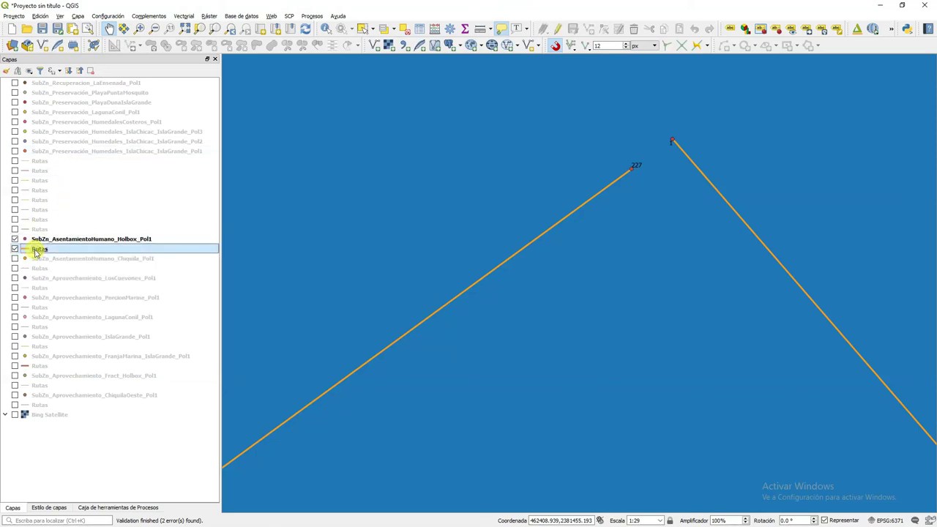
left_click(14, 250)
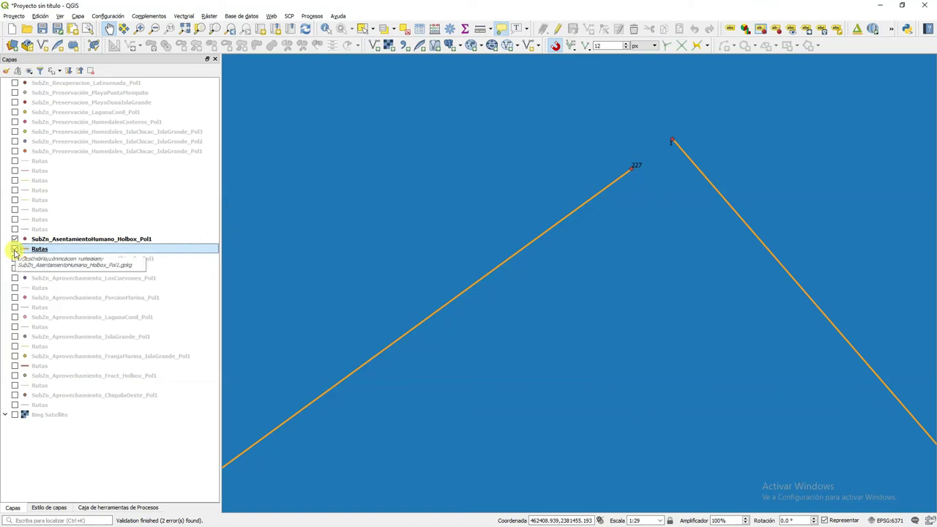
left_click(558, 30)
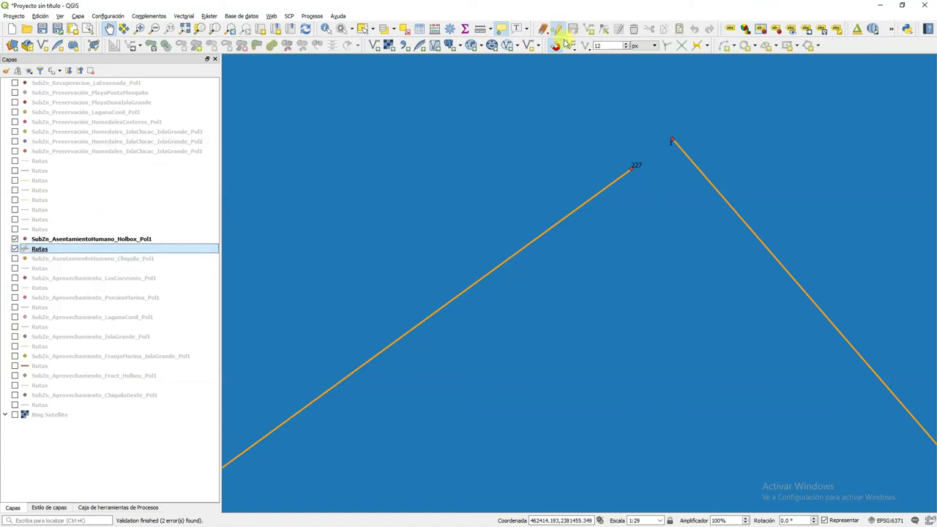
left_click(603, 29)
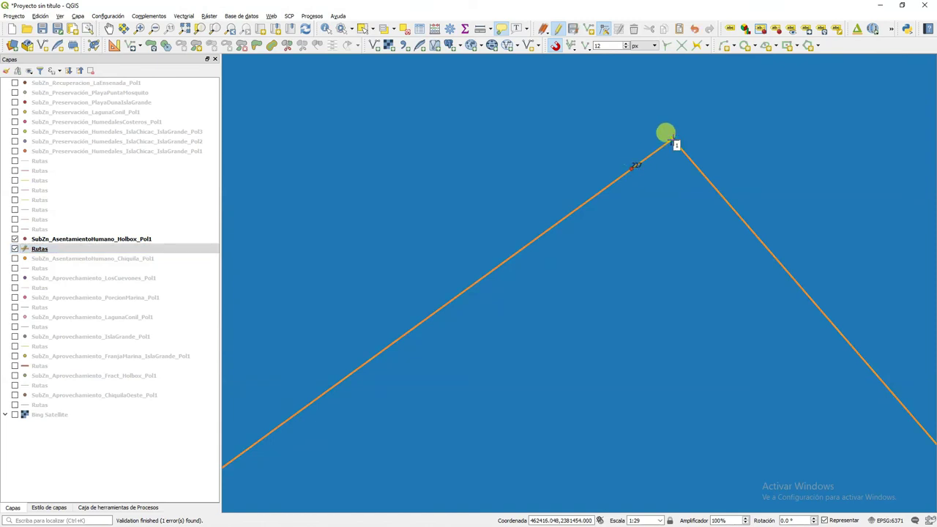
left_click(558, 29)
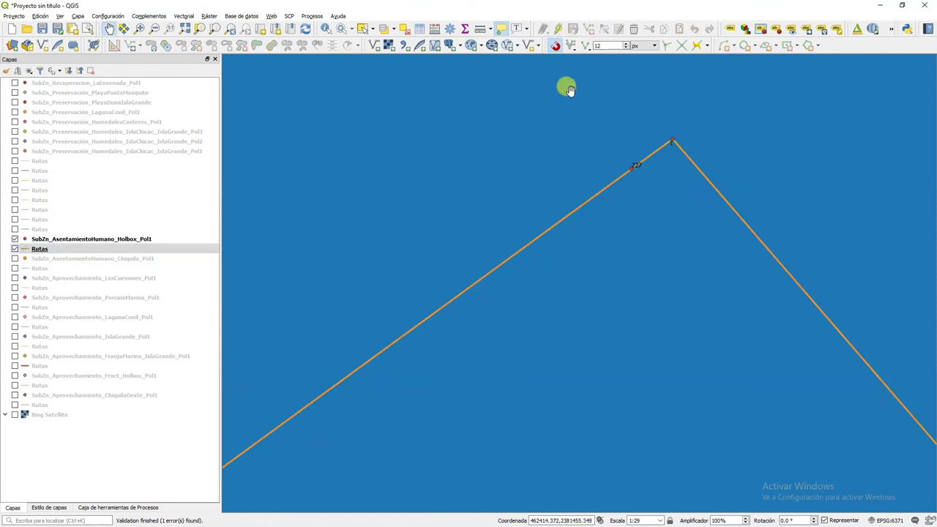
scroll(595, 236, "down", 4)
scroll(596, 305, "up", 2)
left_click_drag(595, 306, 599, 160)
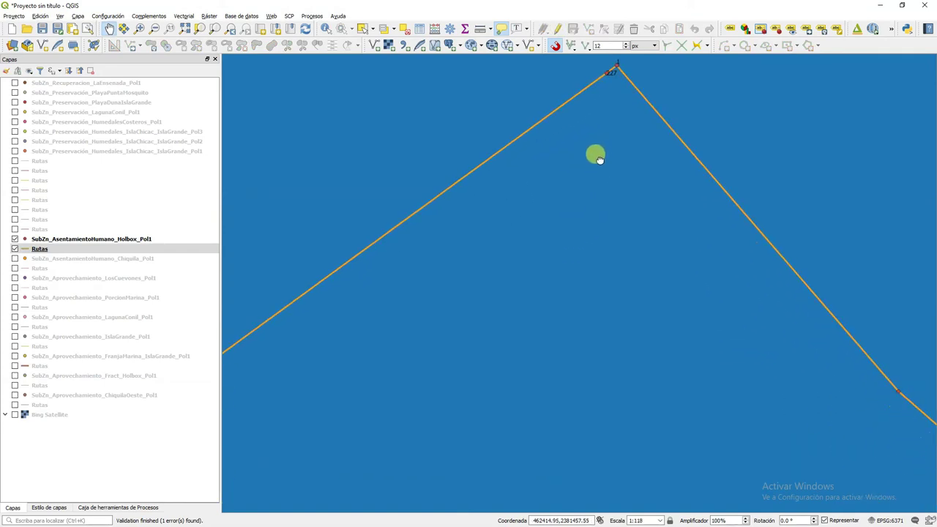
Hide the SubZn_AsentamientoHumano_Holbox_Pol1 point layer and its Rutas line layer
scroll(599, 153, "down", 1)
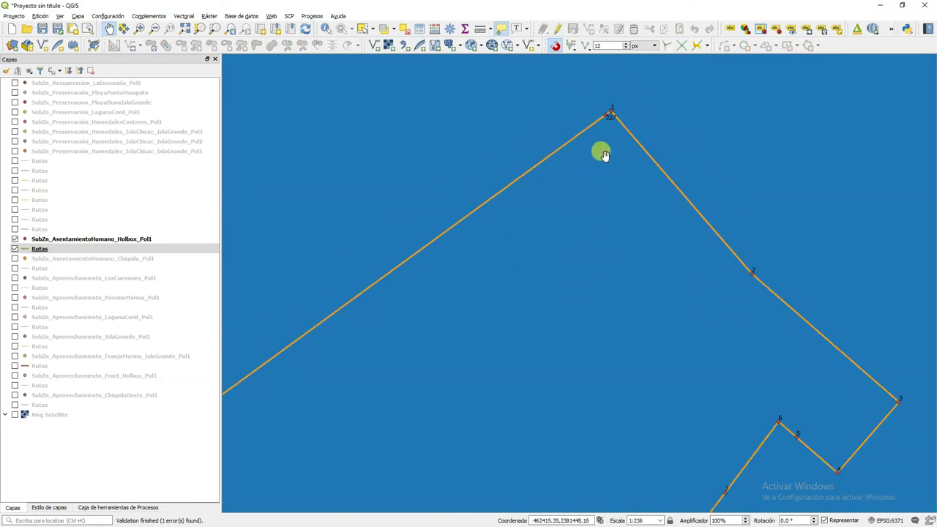
scroll(602, 153, "down", 1)
left_click_drag(611, 248, 734, 213)
scroll(743, 190, "down", 4)
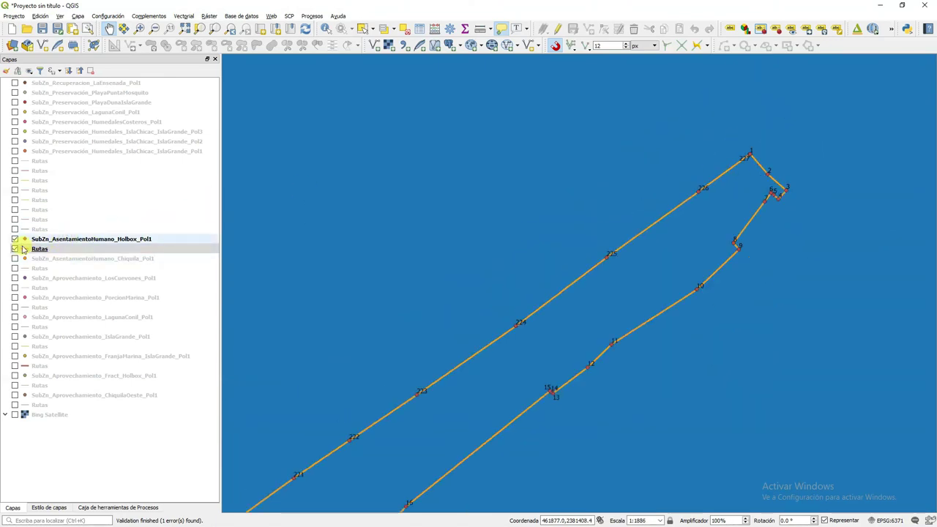
left_click(15, 249)
left_click(16, 243)
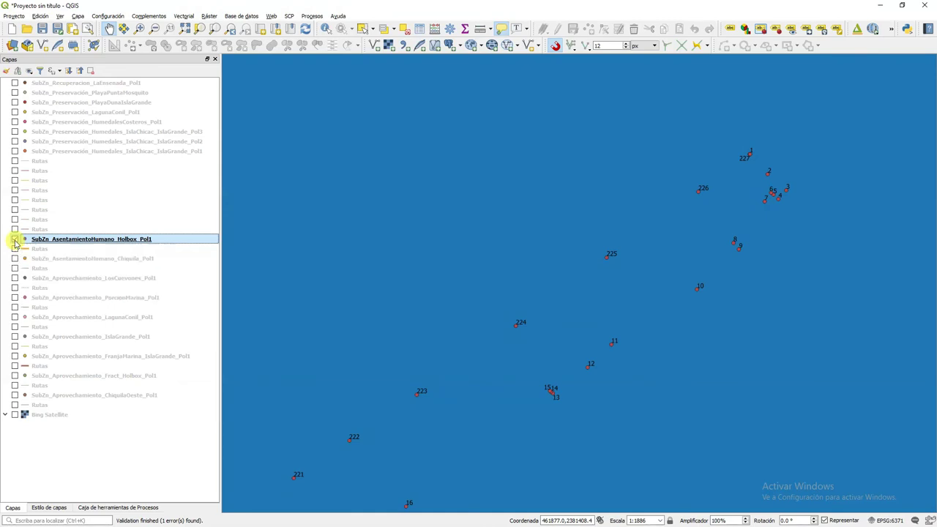
left_click(15, 240)
Show the SubZn_Preservación_Humedales_IslaChicac_IslaGrande_Pol1 points, zoom to that layer, and show its matching Rutas line
left_click(15, 152)
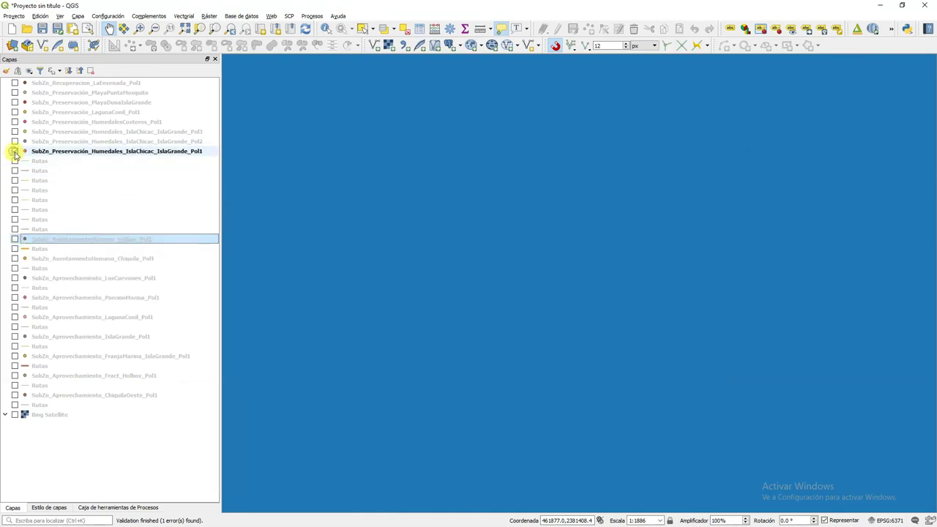
left_click(56, 151)
right_click(62, 150)
left_click(68, 155)
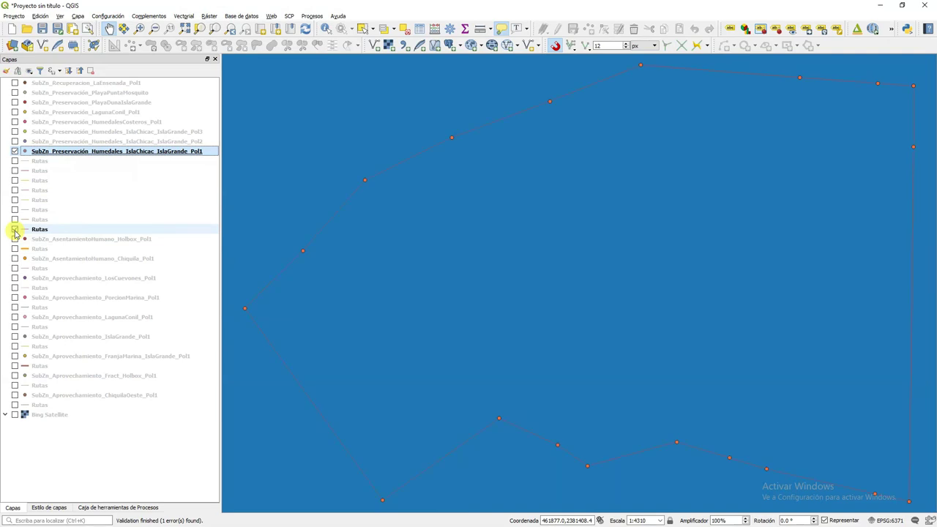
left_click(14, 230)
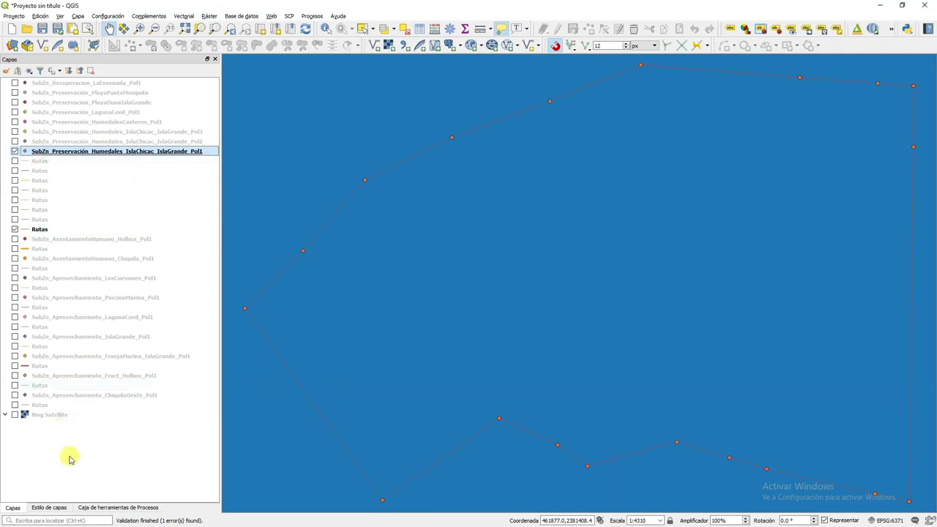
Label the Humedales_IslaChicac_IslaGrande_Pol1 points with single labels from the Vértice field
left_click(48, 507)
left_click(124, 86)
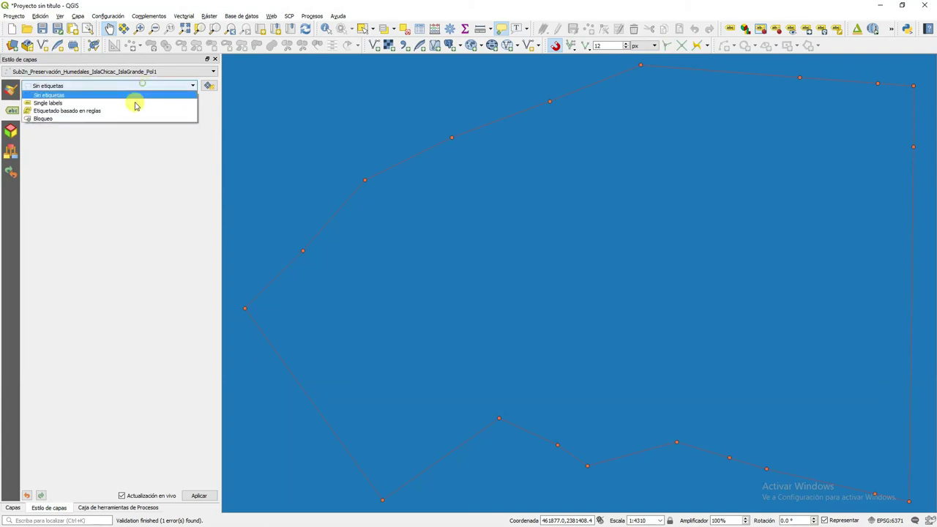
left_click(132, 99)
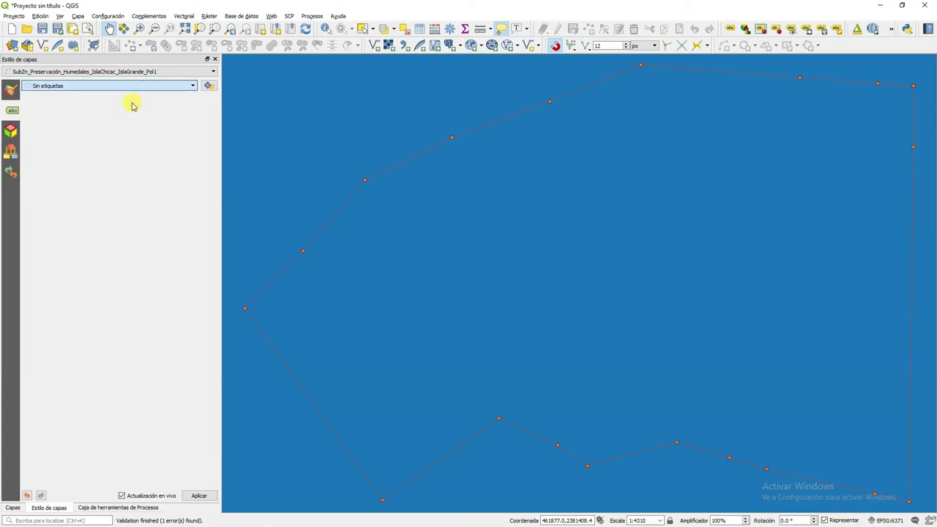
left_click(198, 99)
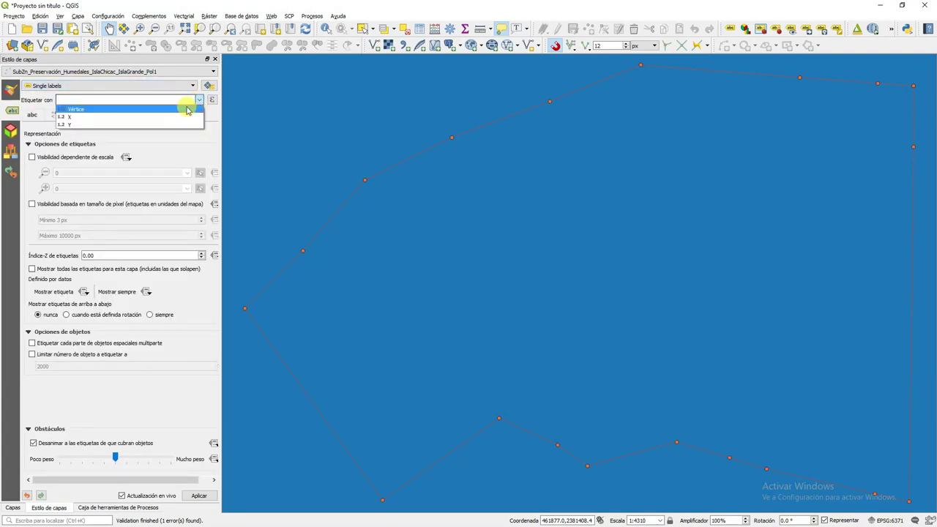
left_click(187, 109)
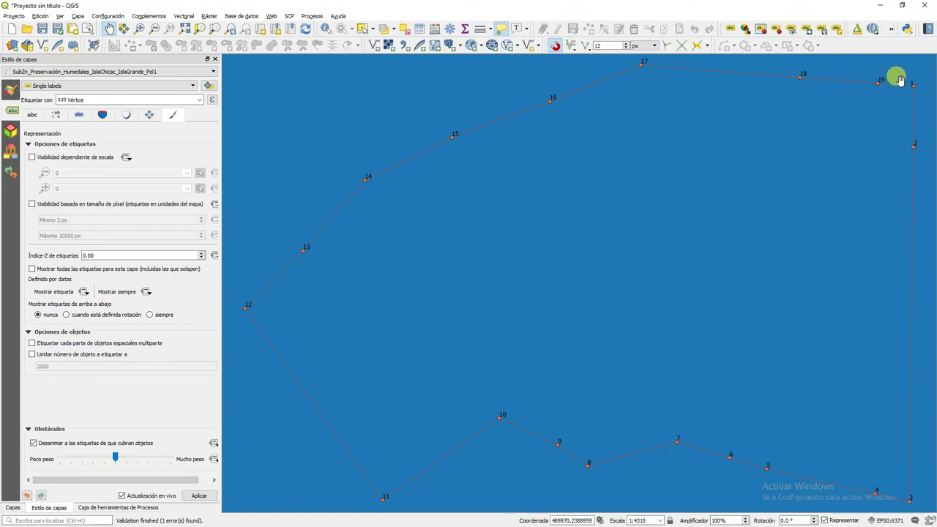
Check the Pol1 outline around vertices 19 and 1, place the Humedales_IslaChicac_IslaGrande_Pol1 layer directly above its Rutas line, and hide both
scroll(780, 132, "up", 1)
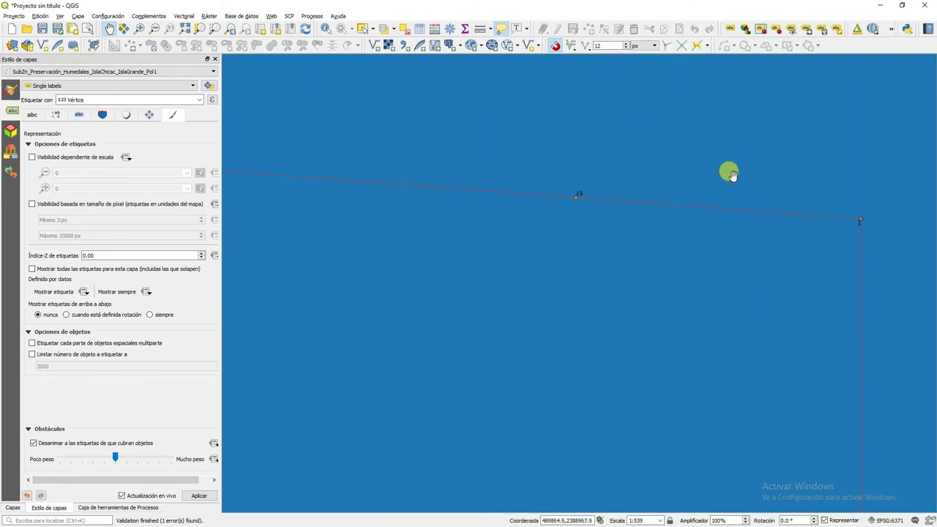
scroll(798, 193, "up", 1)
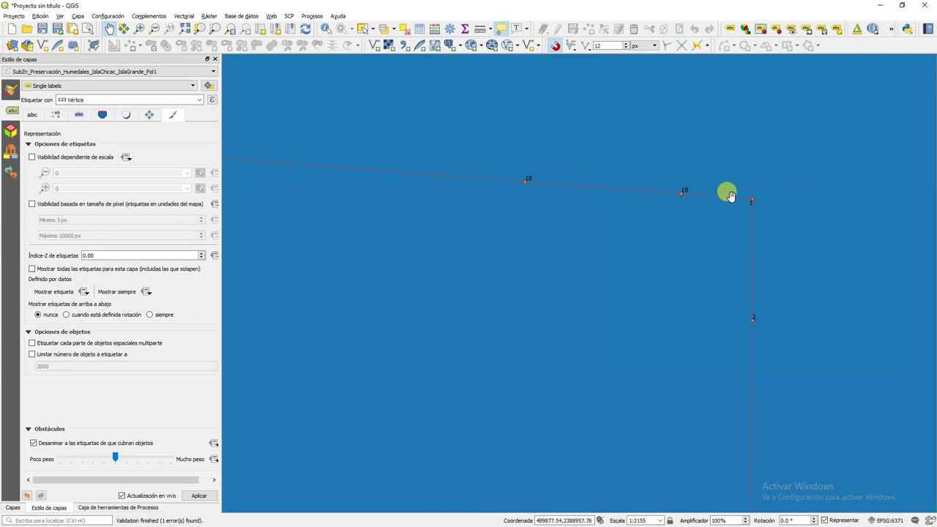
scroll(728, 194, "down", 2)
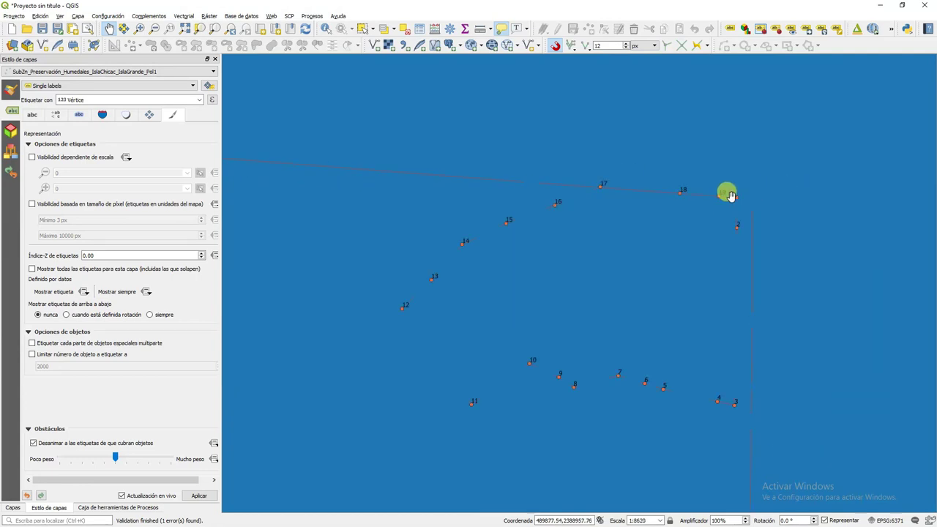
left_click(14, 506)
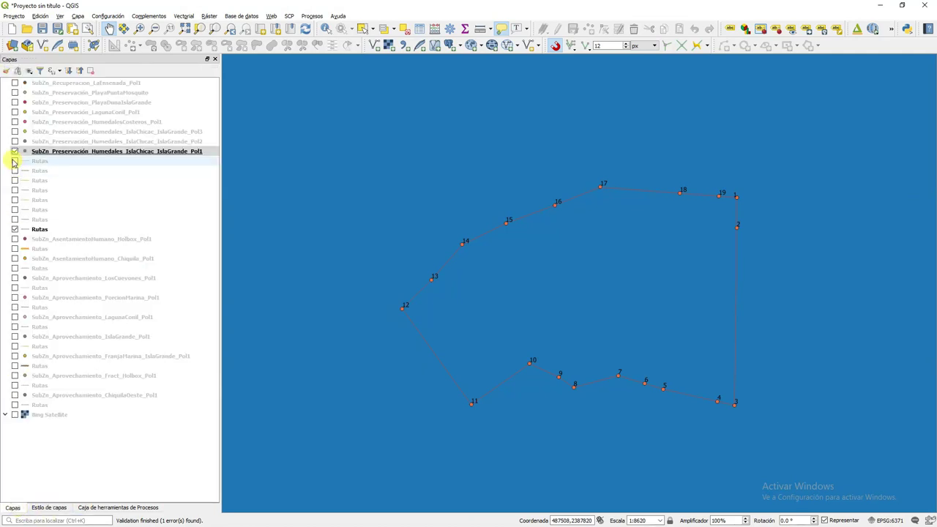
left_click_drag(40, 150, 63, 224)
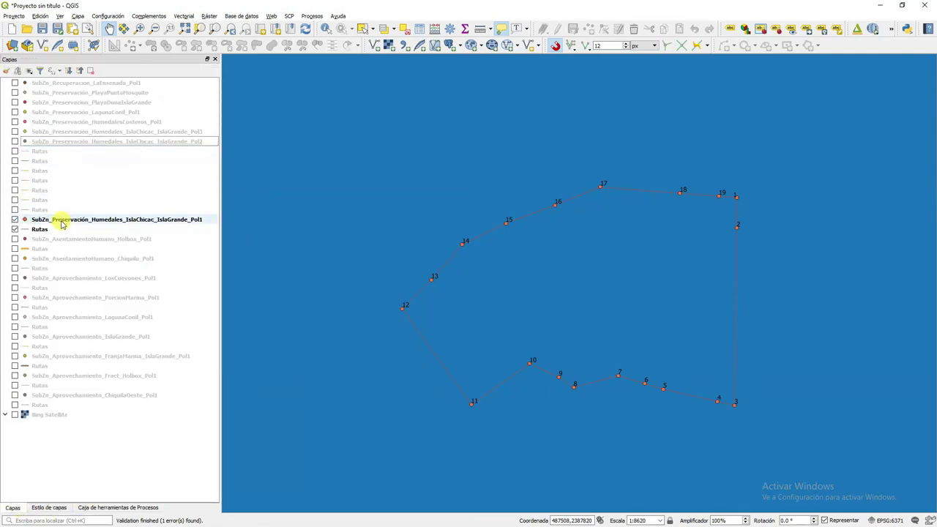
left_click(15, 229)
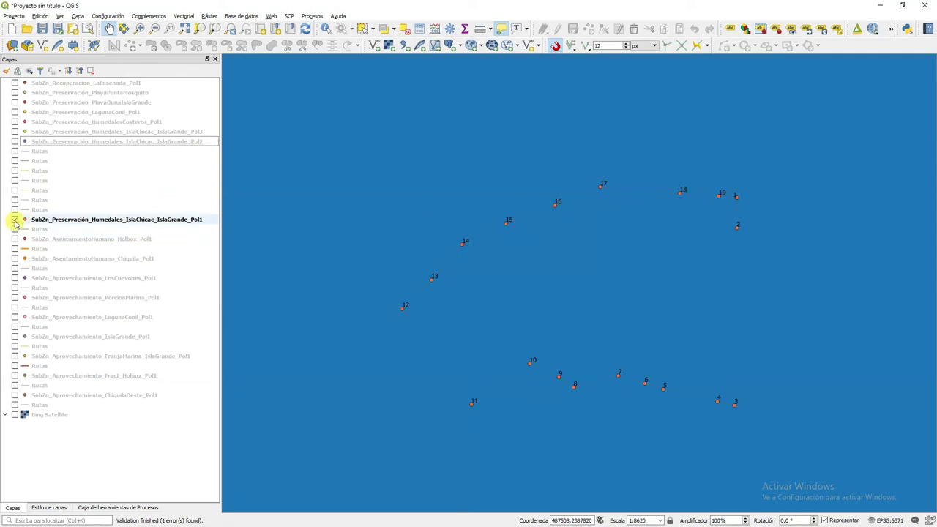
left_click(15, 219)
Show the SubZn_Preservación_Humedales_IslaChicac_IslaGrande_Pol2 points with their matching Rutas line and zoom to the point layer
left_click(14, 141)
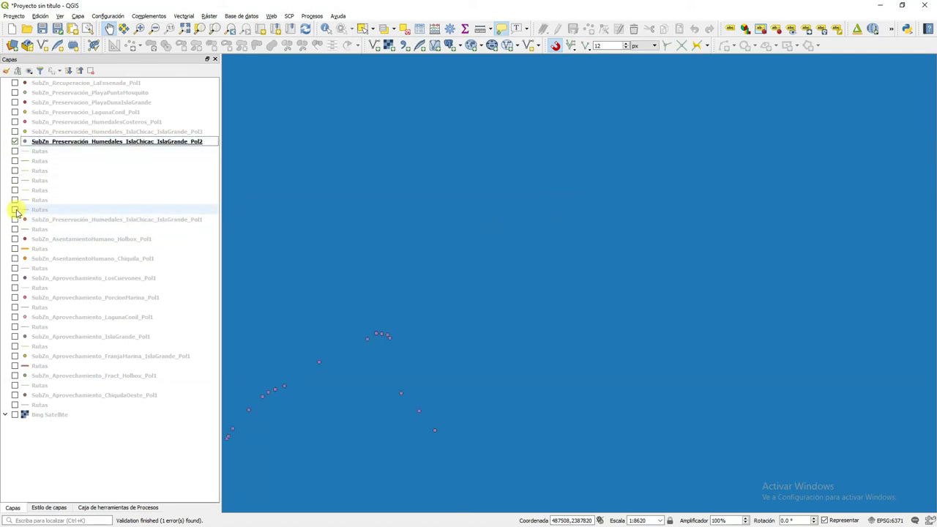
right_click(45, 141)
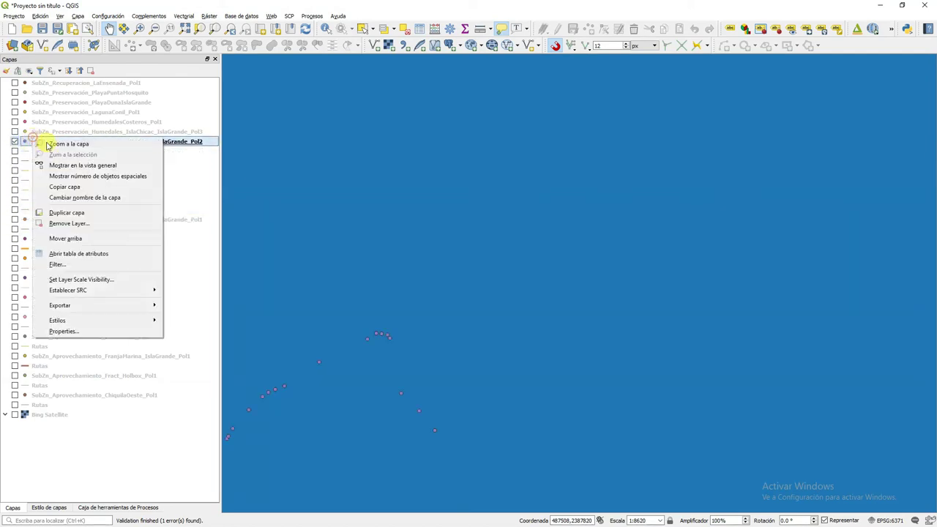
left_click(62, 145)
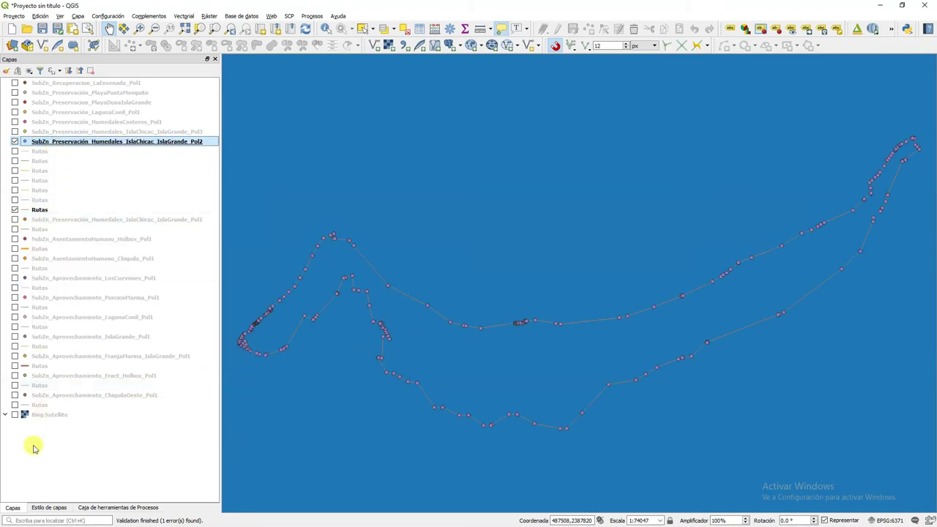
Label the Humedales_IslaChicac_IslaGrande_Pol2 points with single labels from the Vértice field
left_click(49, 507)
left_click(91, 88)
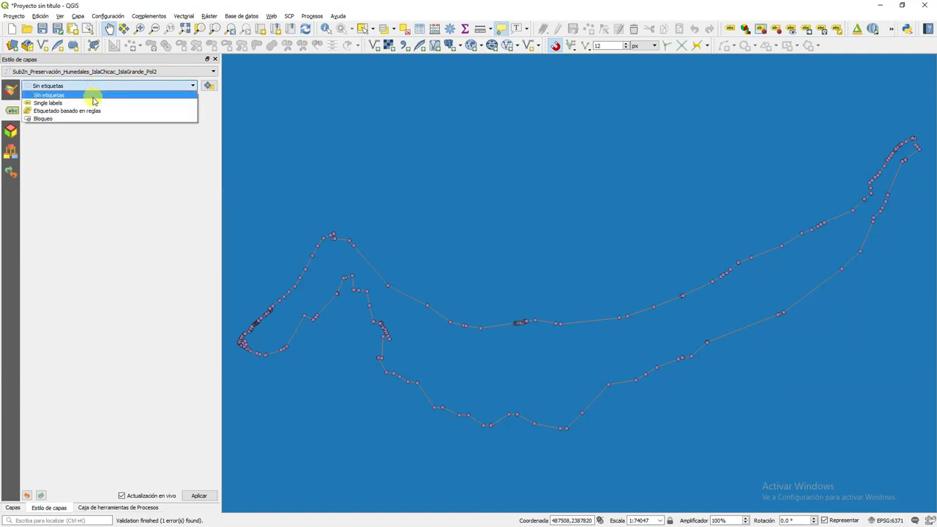
left_click(95, 101)
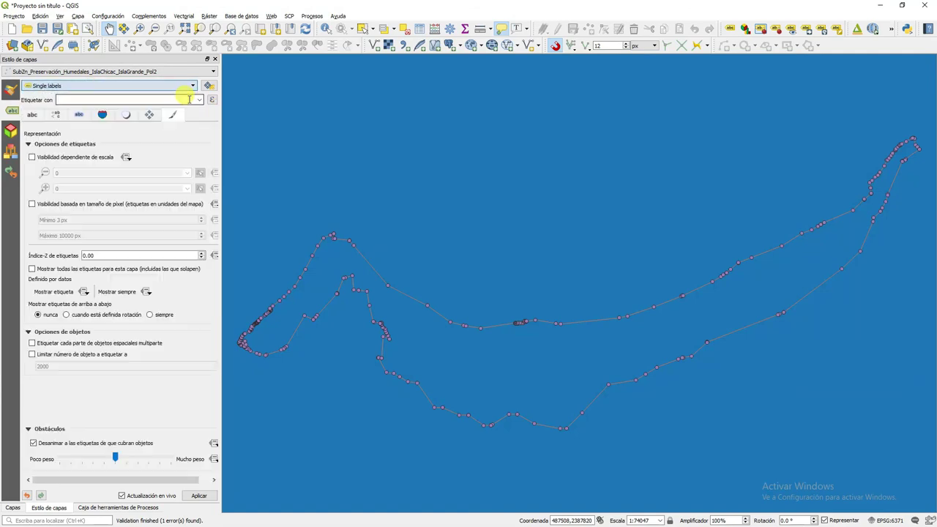
left_click(199, 100)
left_click(185, 110)
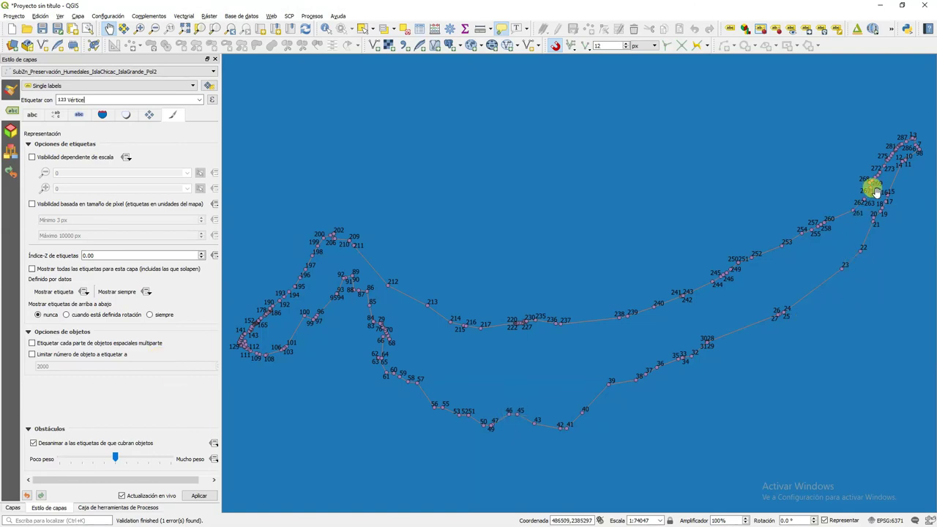
Inspect the Pol2 outline between vertices 288 and 1, and place the Humedales_IslaChicac_IslaGrande_Pol2 layer directly above its Rutas line
scroll(922, 138, "up", 2)
scroll(871, 131, "up", 3)
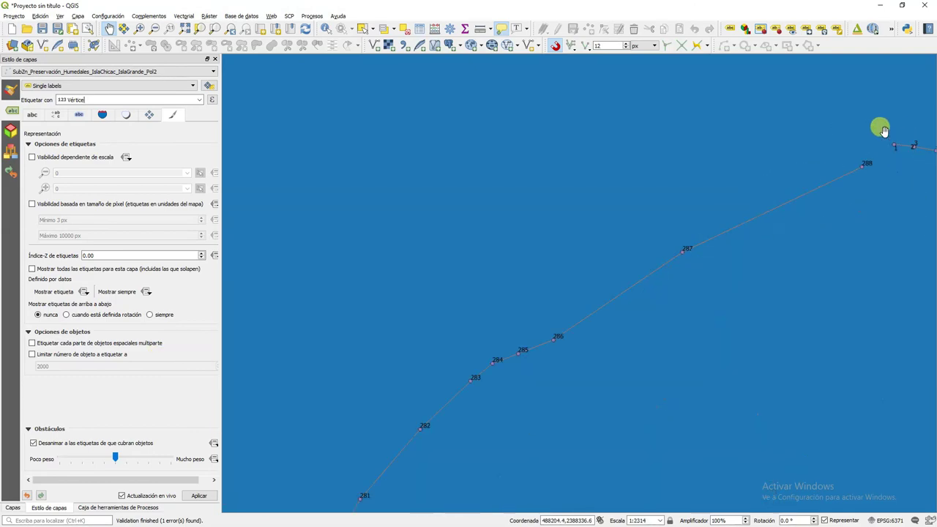
left_click_drag(677, 152, 558, 190)
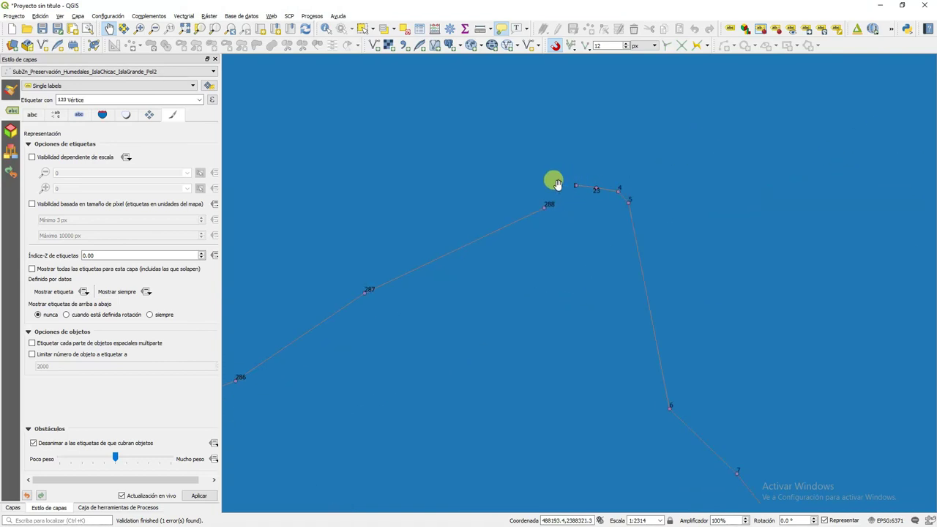
left_click(13, 507)
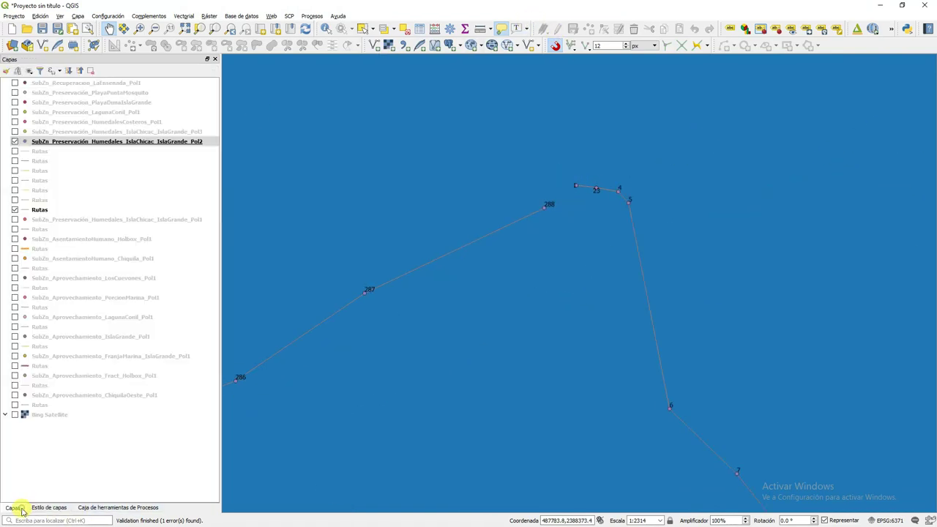
left_click_drag(37, 142, 46, 211)
Extend the Pol2 Rutas line from vertex 288 to vertex 1 with the vertex tool to close the outline, and finish editing
left_click(44, 212)
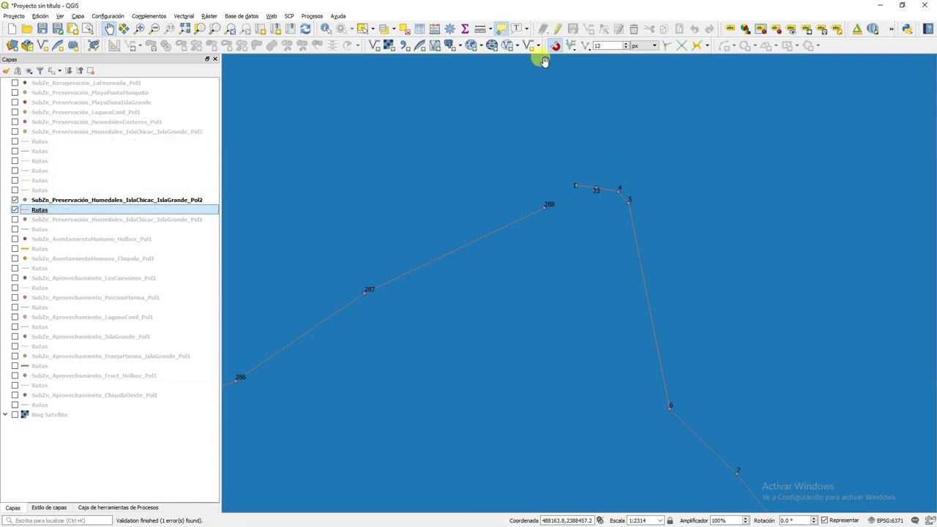
left_click(554, 26)
left_click(603, 29)
left_click(543, 208)
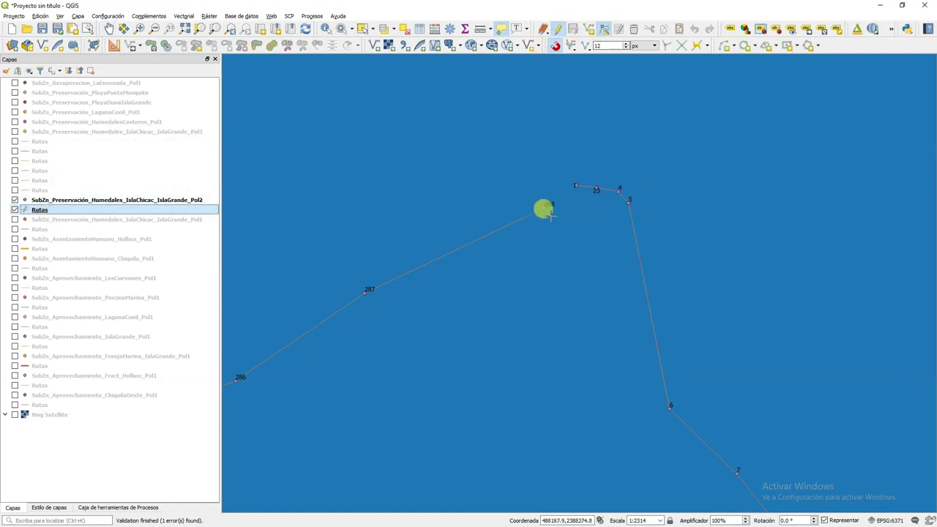
left_click(549, 204)
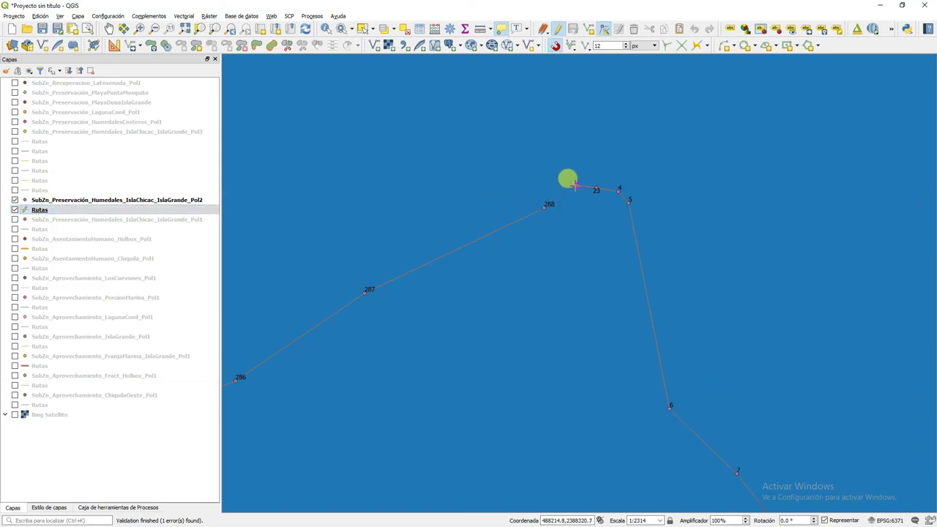
left_click(557, 28)
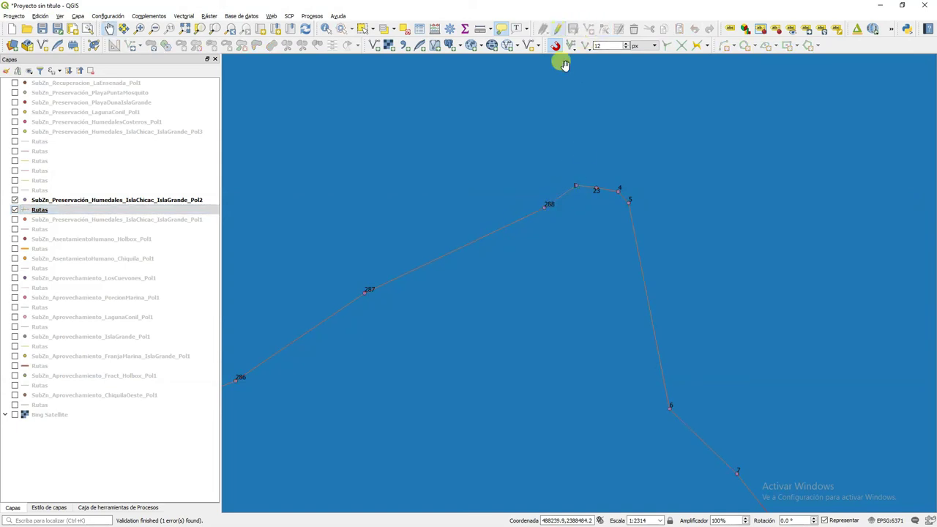
Hide the Pol2 points and their Rutas line, and show the SubZn_Preservación_Humedales_IslaChicac_IslaGrande_Pol3 points with their matching Rutas line
scroll(575, 274, "down", 3)
left_click_drag(548, 366, 663, 200)
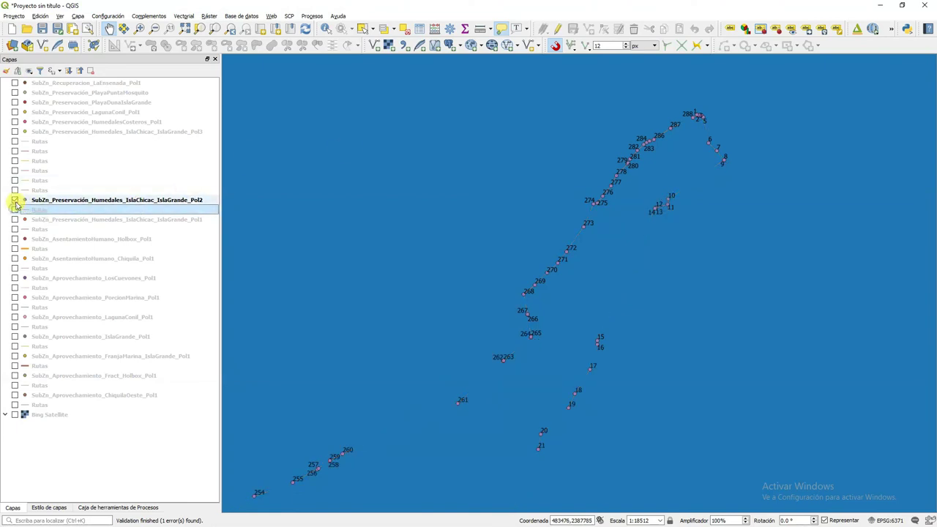
left_click(14, 200)
left_click(15, 132)
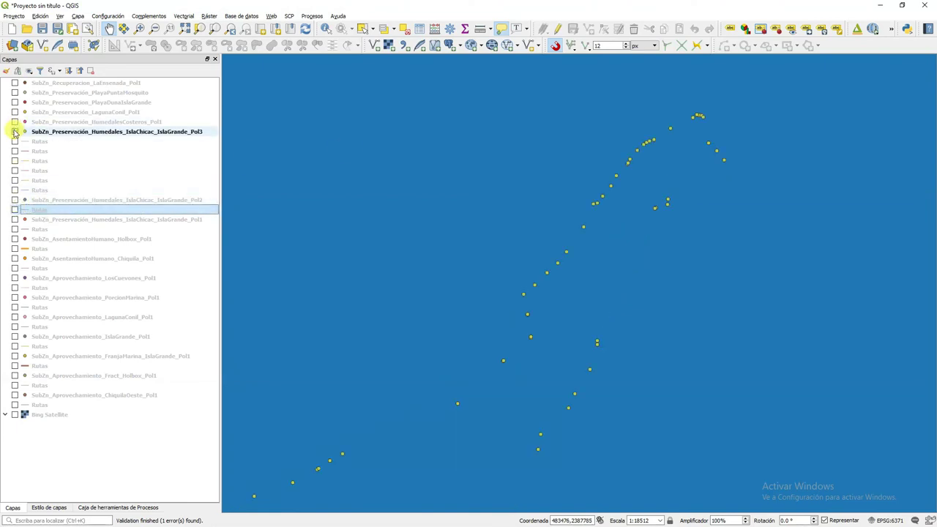
left_click(14, 190)
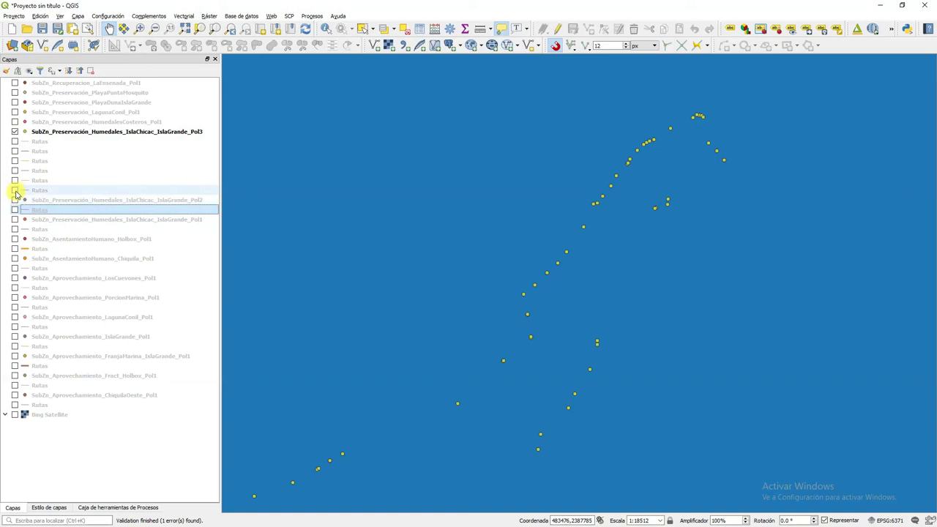
Label the Humedales_IslaChicac_IslaGrande_Pol3 points with single labels from the Vértice field
left_click(63, 133)
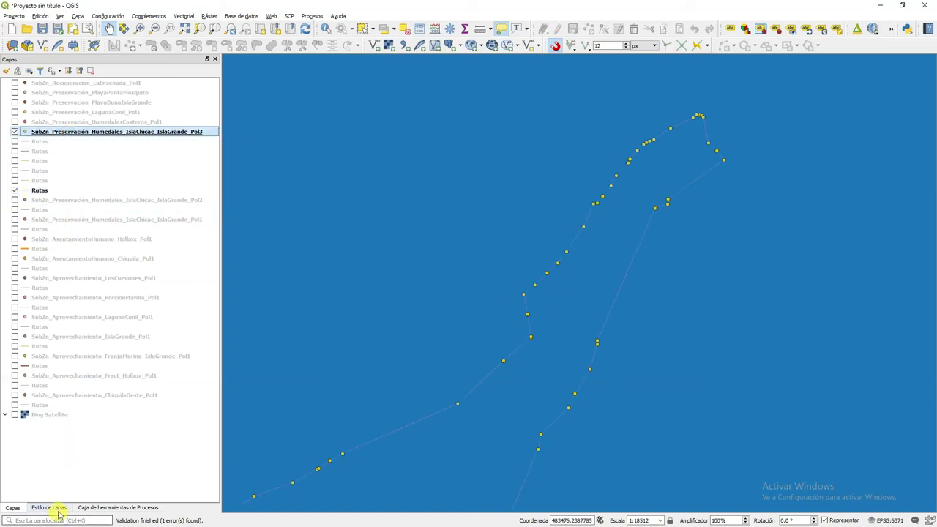
left_click(51, 507)
left_click(90, 86)
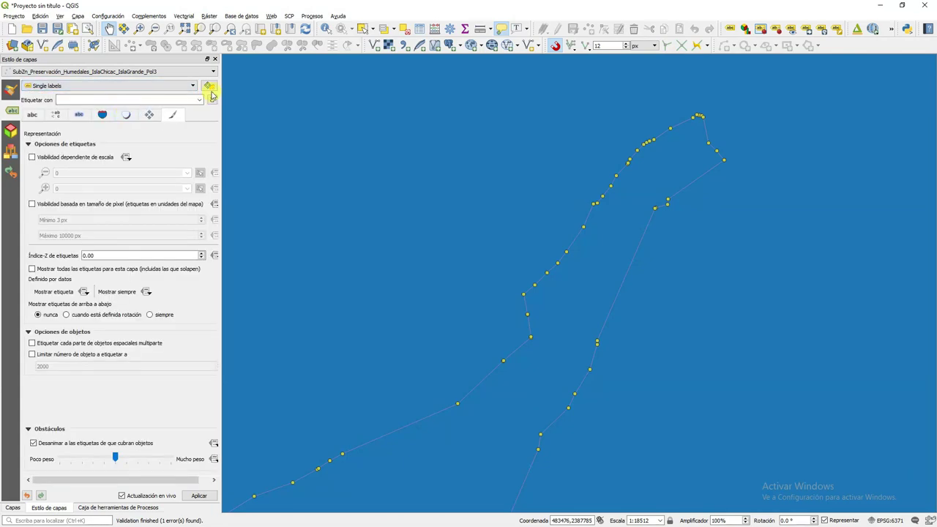
left_click(200, 99)
left_click(180, 110)
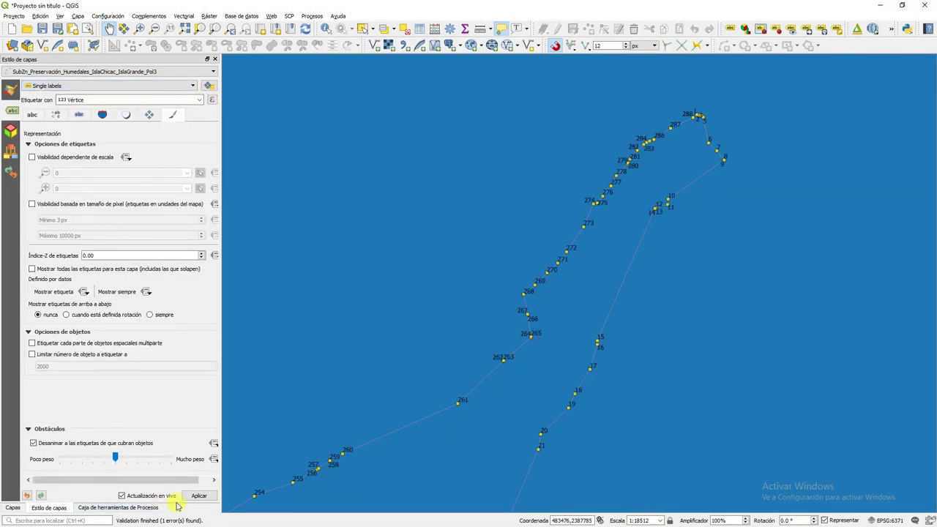
Inspect the Pol3 outline between vertices 288 and 1, and place the Humedales_IslaChicac_IslaGrande_Pol3 layer directly above its Rutas line
scroll(690, 118, "up", 2)
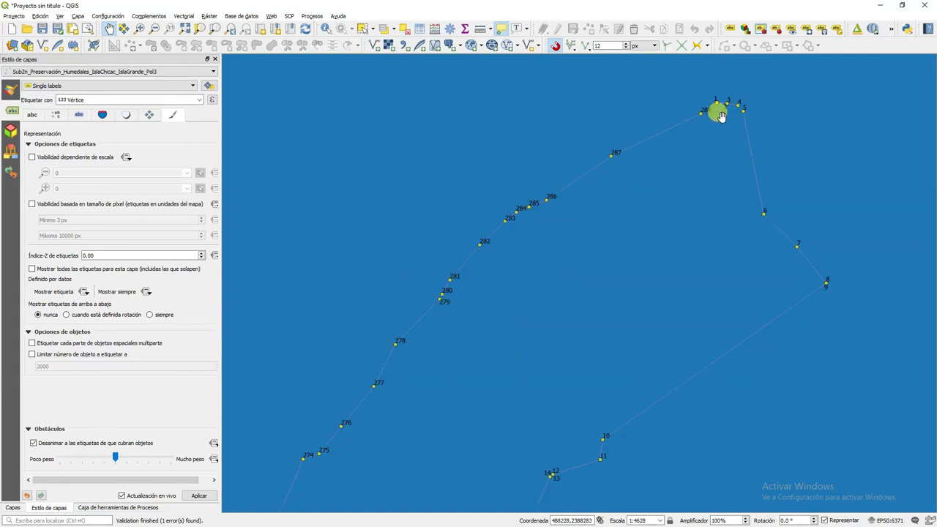
left_click_drag(721, 116, 690, 199)
scroll(673, 180, "up", 1)
left_click_drag(713, 236, 638, 229)
scroll(638, 230, "up", 1)
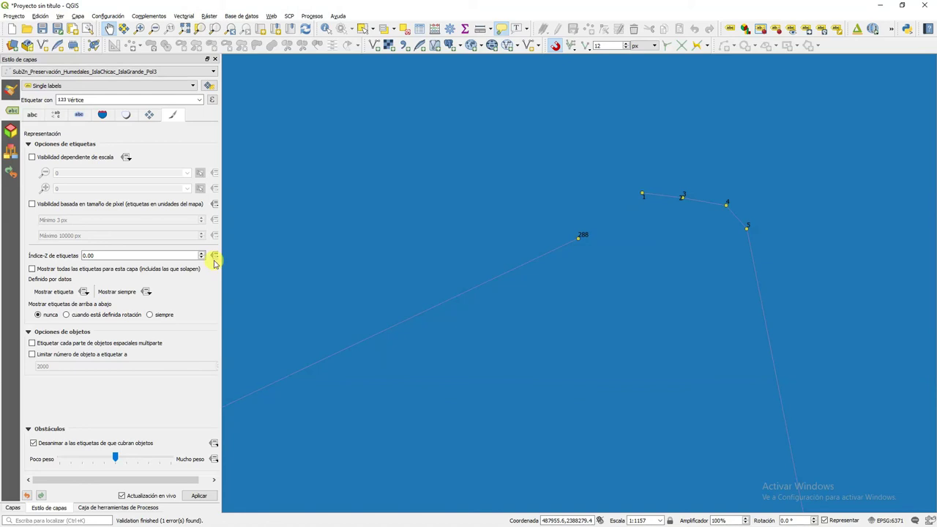
left_click(16, 508)
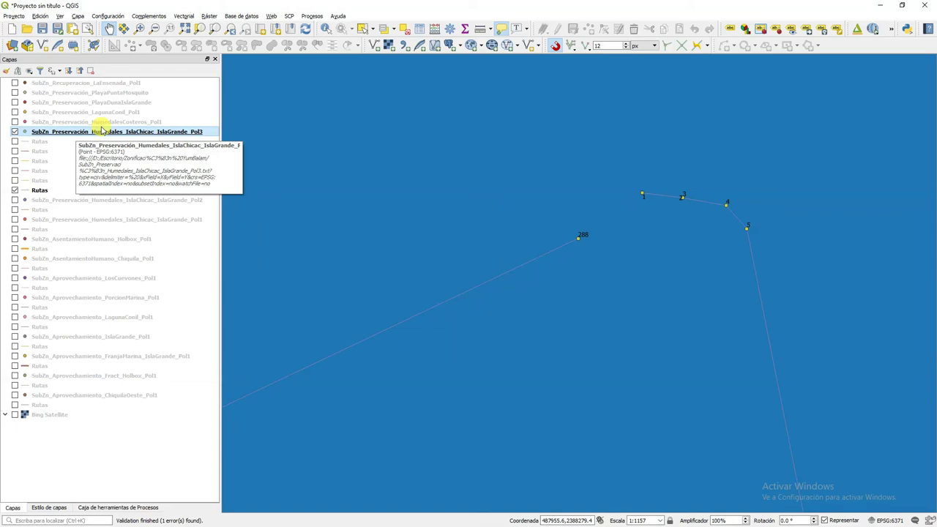
left_click(291, 214)
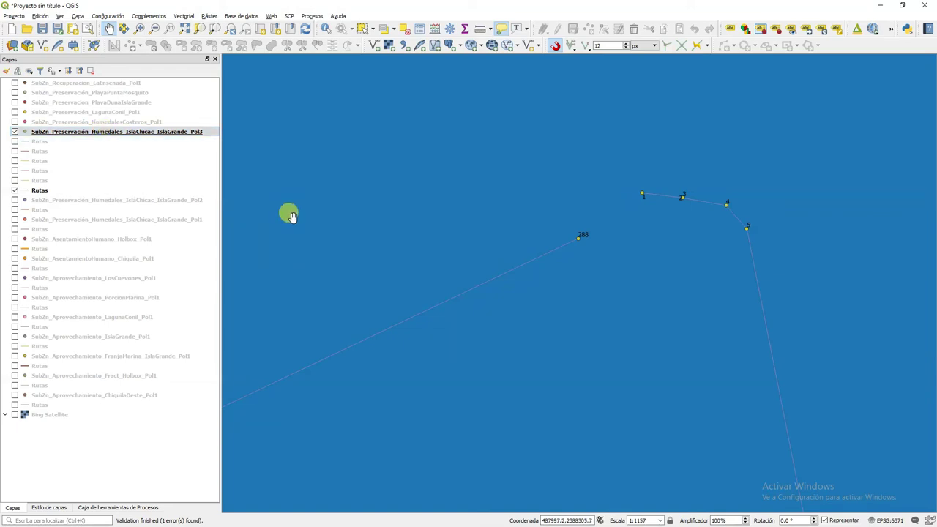
left_click_drag(132, 129, 135, 187)
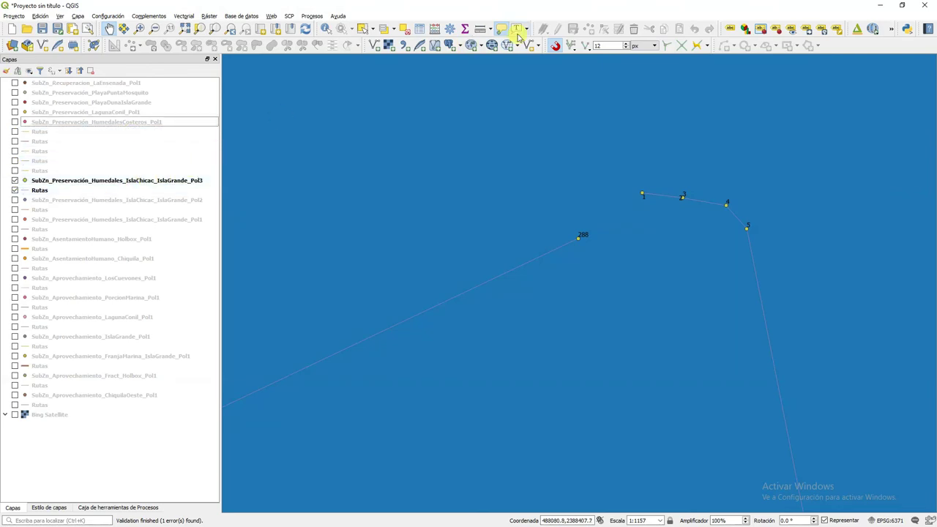
Extend the Pol3 Rutas line from vertex 288 to vertex 1 with the vertex tool to close the outline, and finish editing
left_click(63, 193)
left_click(255, 111)
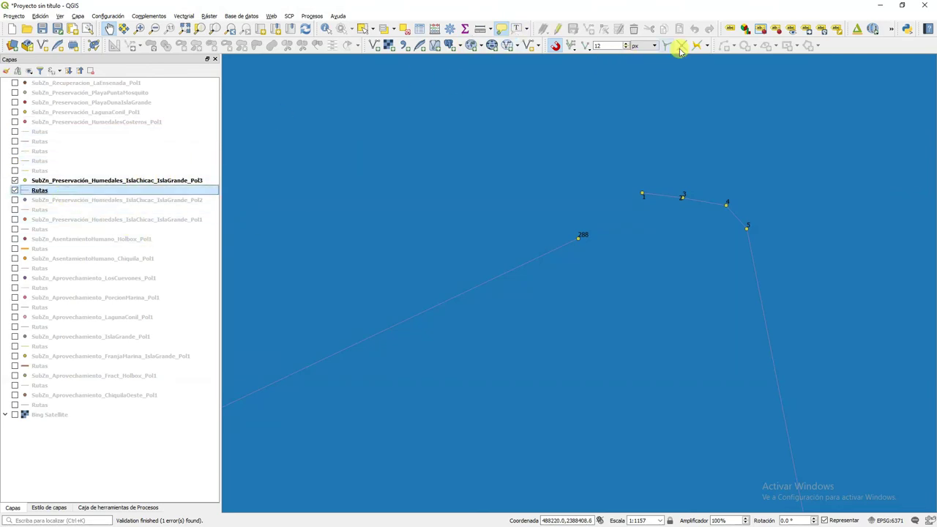
left_click(559, 30)
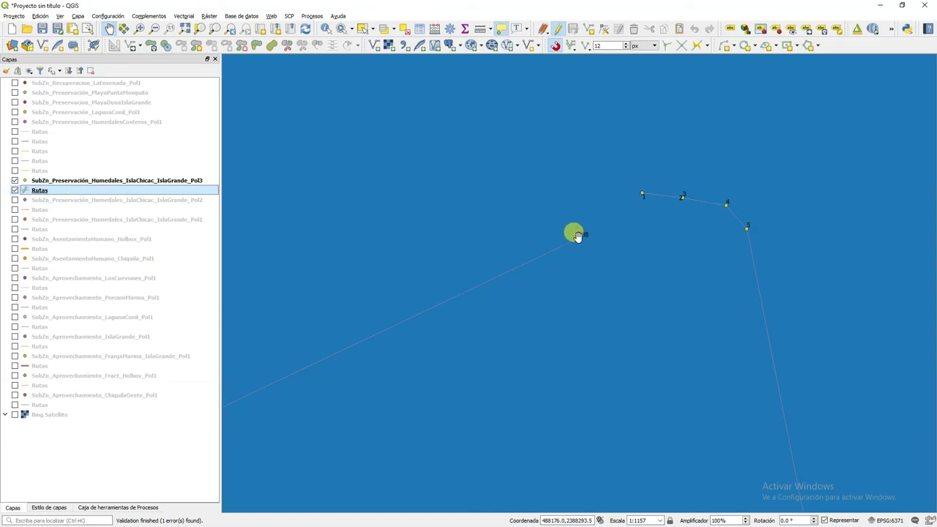
left_click(603, 27)
left_click(572, 234)
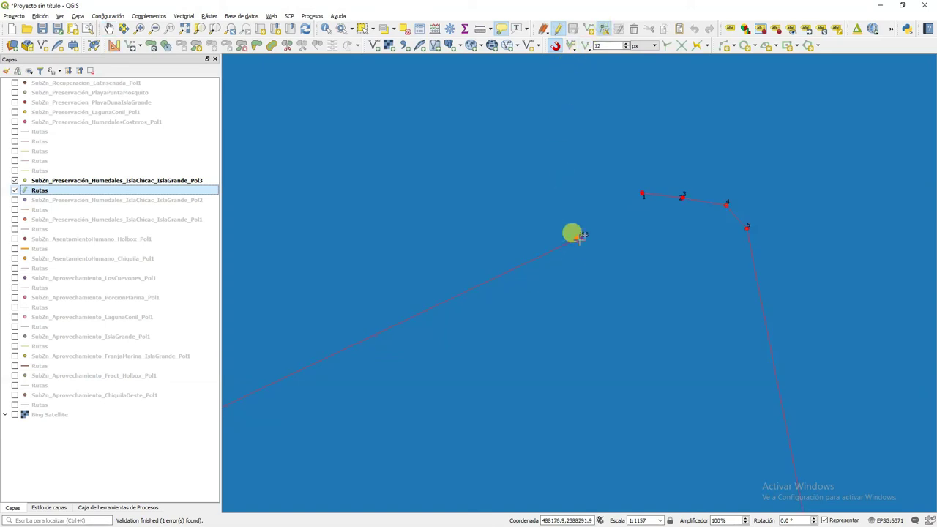
left_click(642, 192)
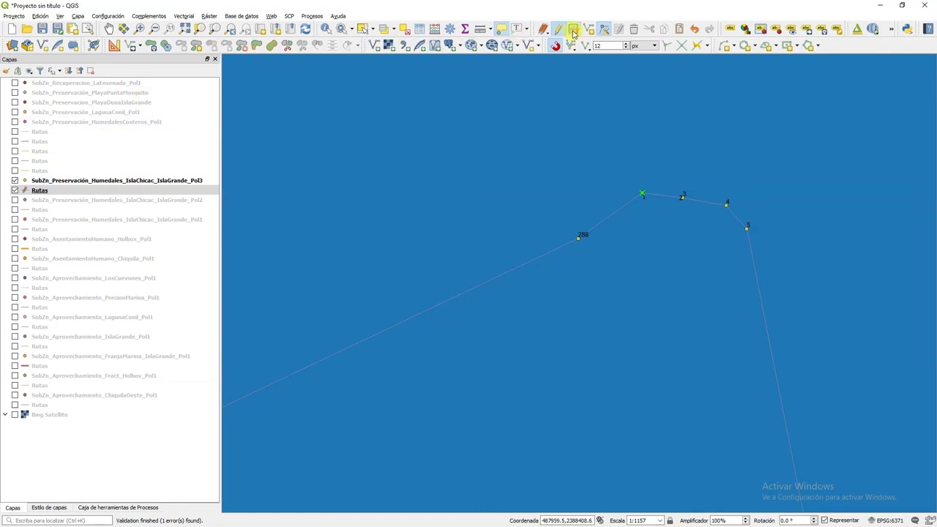
left_click(558, 28)
Hide the Humedales_IslaChicac_IslaGrande_Pol3 points and their Rutas line
left_click(14, 191)
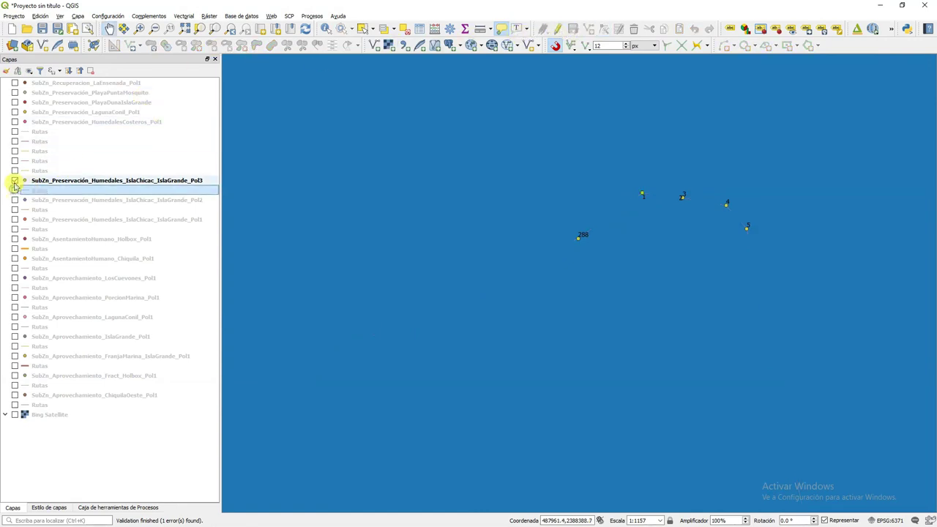
left_click(14, 181)
left_click(15, 181)
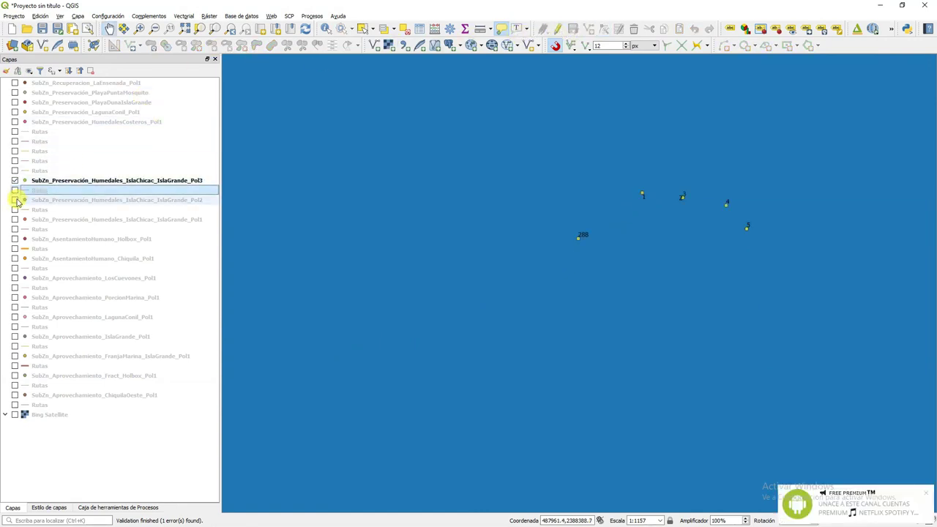
left_click(16, 199)
left_click(16, 201)
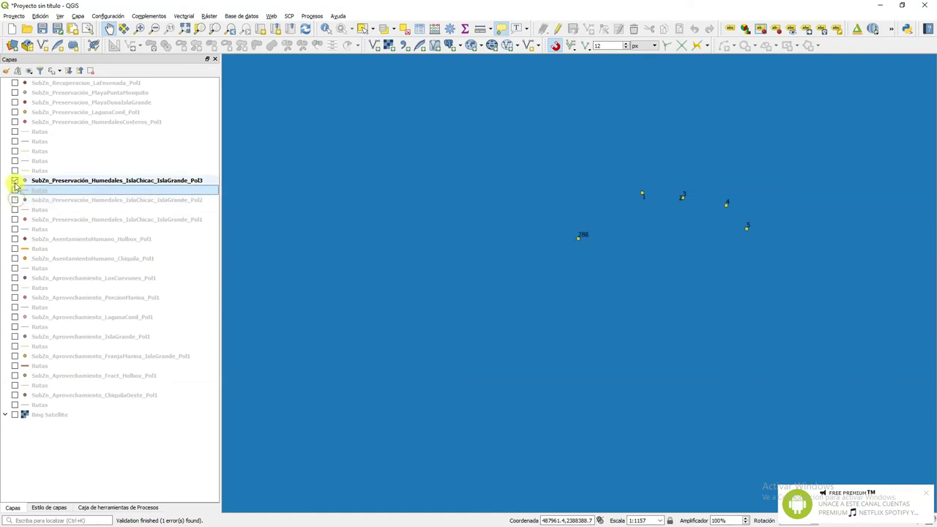
left_click(14, 180)
left_click(14, 190)
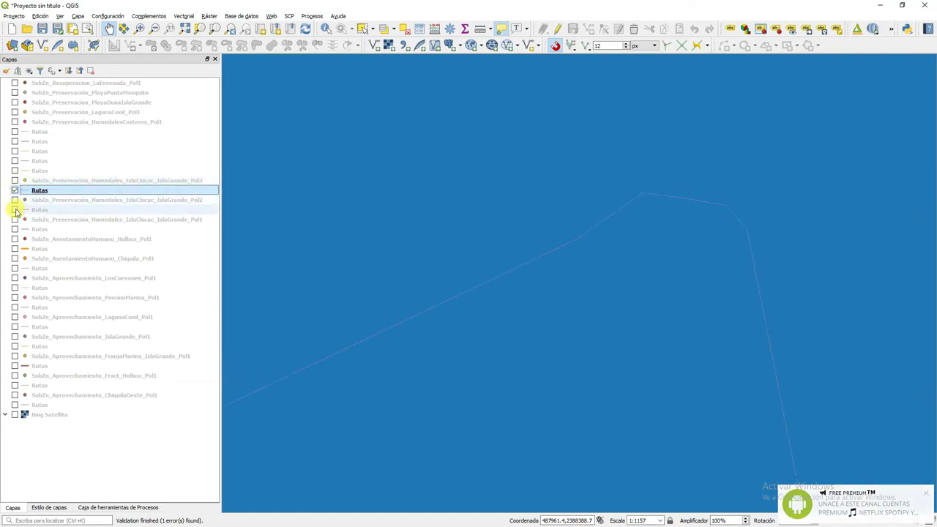
left_click(14, 210)
left_click(15, 191)
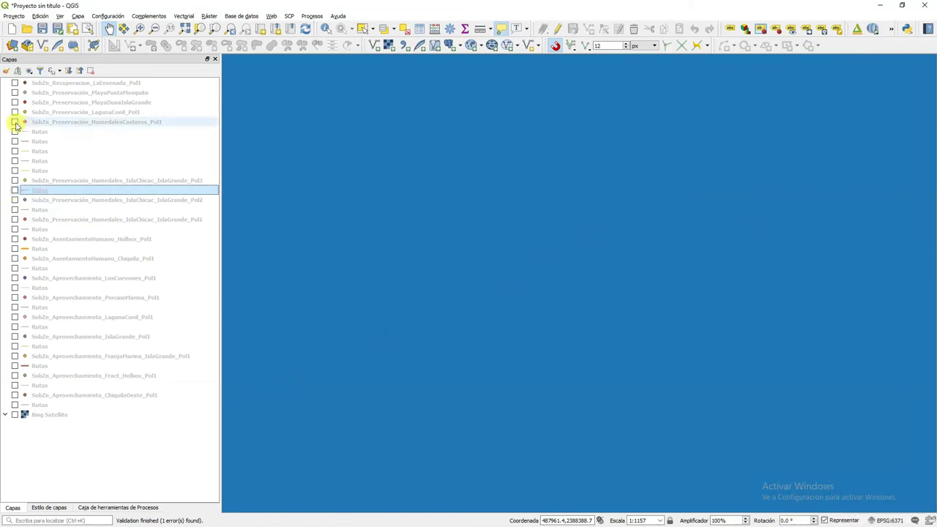
Show the SubZn_Preservación_HumedalesCosteros_Pol1 points with their matching Rutas line, and place the point layer directly above that line
left_click(15, 122)
right_click(44, 123)
left_click(53, 126)
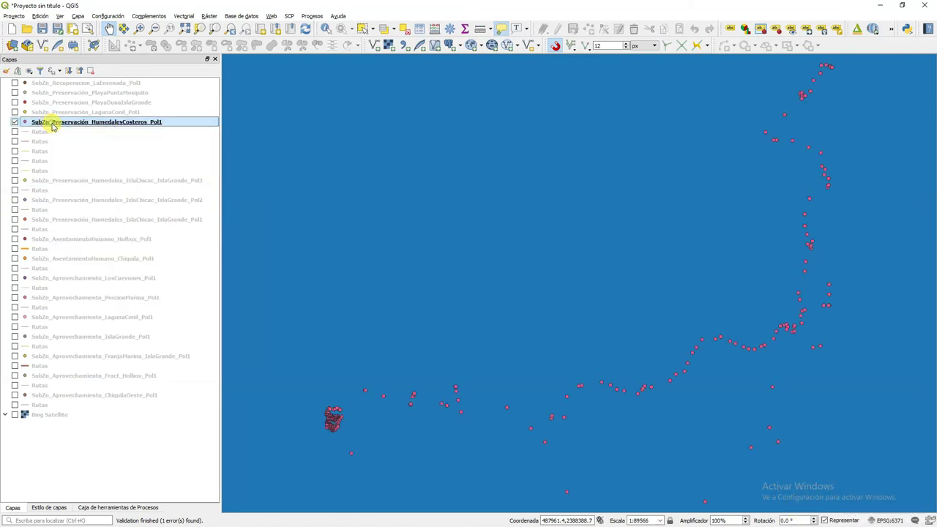
left_click(15, 170)
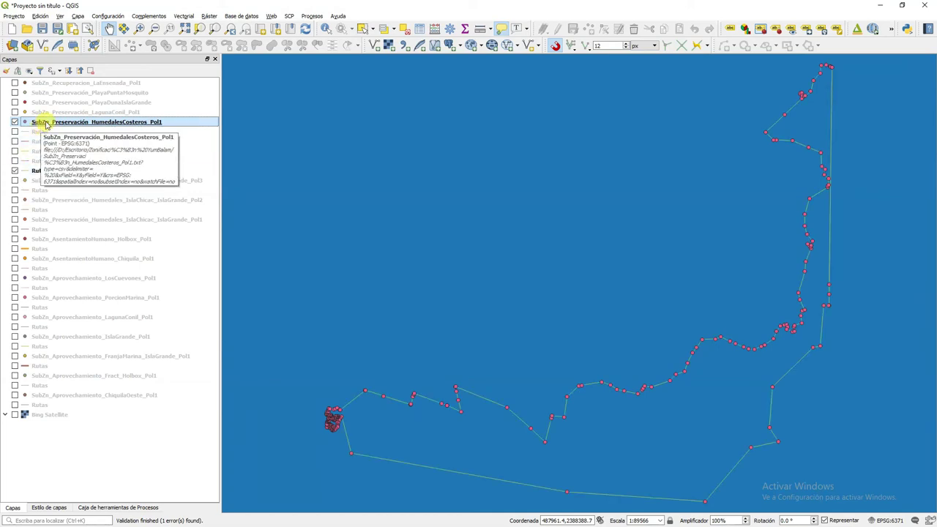
left_click_drag(16, 159, 53, 164)
left_click(53, 164)
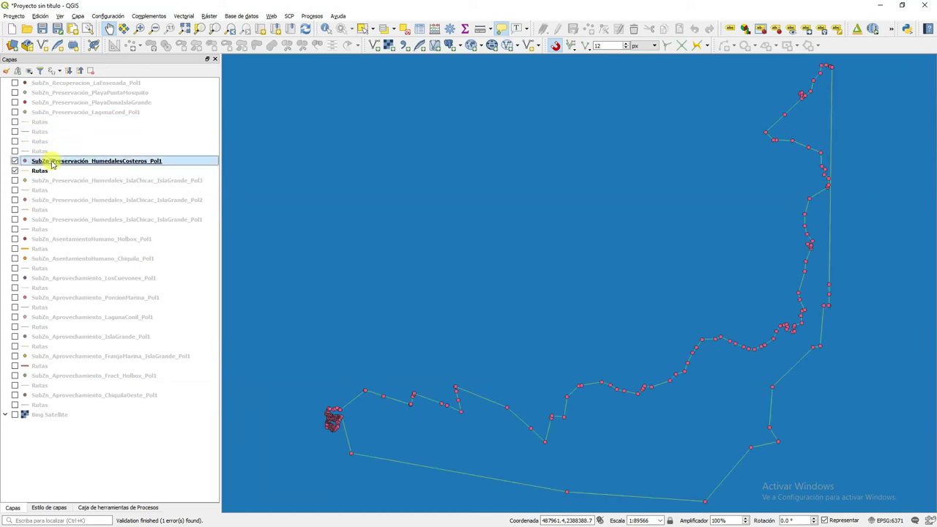
Close the gap at the upper end of the HumedalesCosteros_Pol1 Rutas line by extending it to the neighbouring corner vertex, and finish editing
left_click(422, 33)
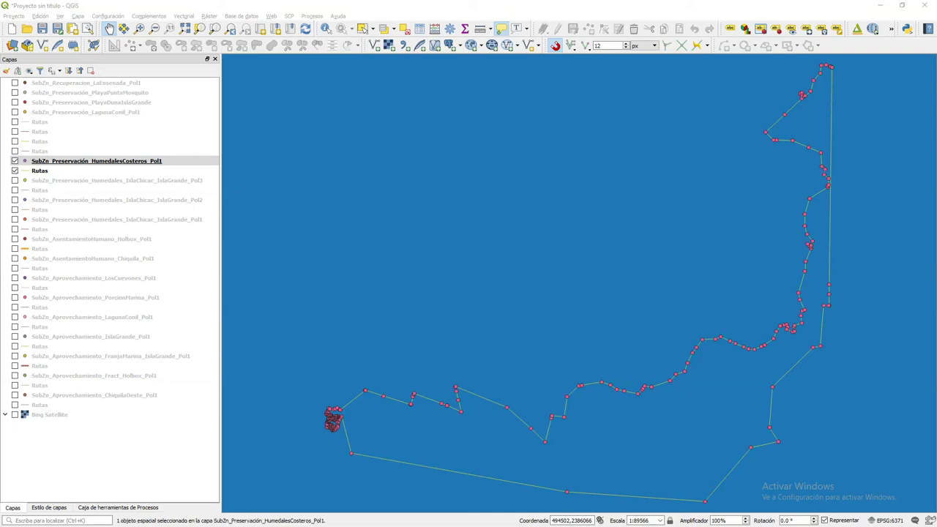
scroll(605, 312, "up", 2)
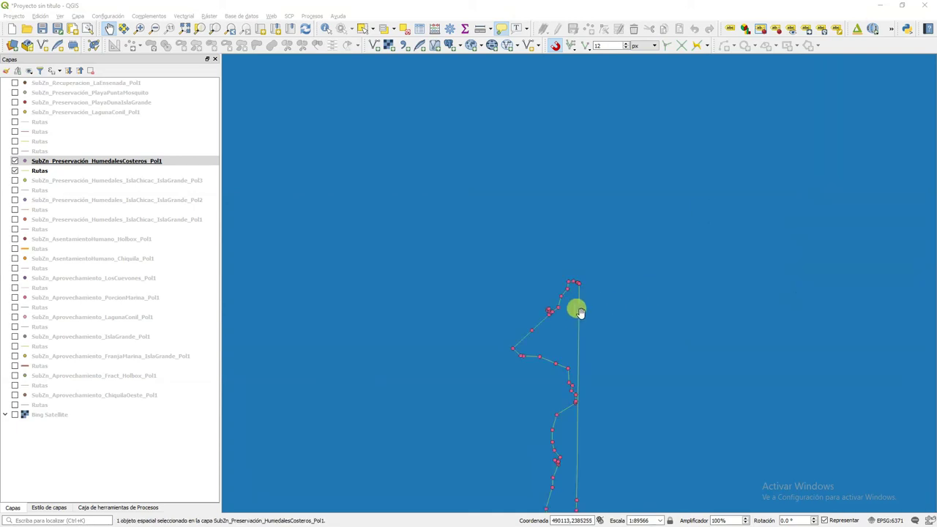
scroll(568, 316, "up", 1)
scroll(569, 316, "down", 1)
scroll(595, 167, "up", 2)
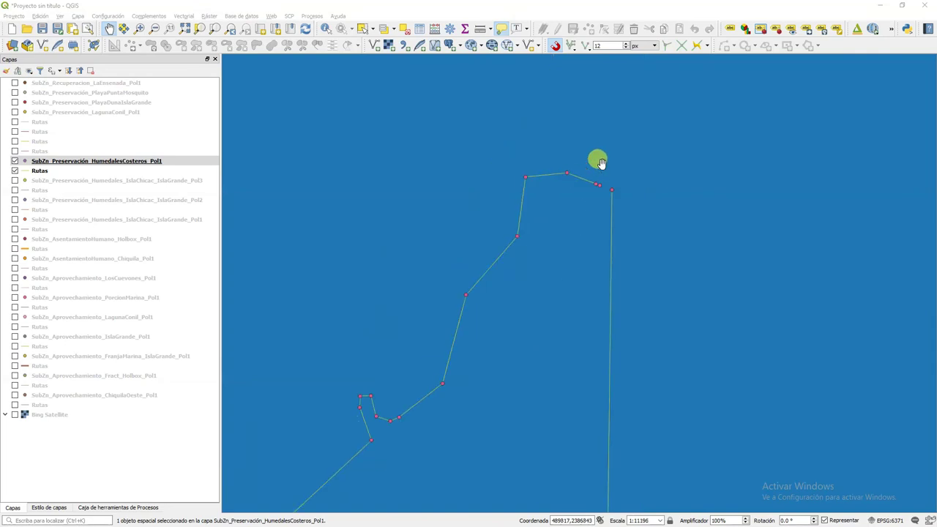
scroll(595, 213, "up", 2)
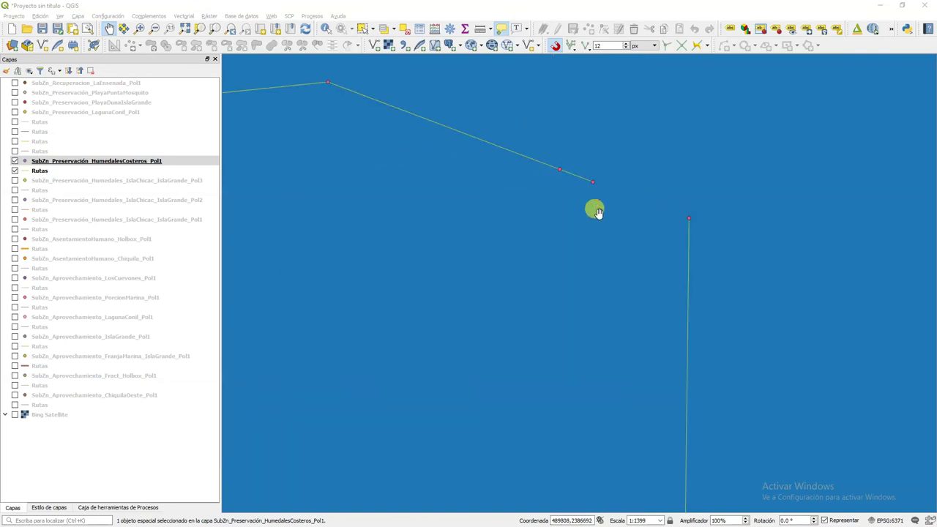
left_click(106, 172)
left_click(557, 31)
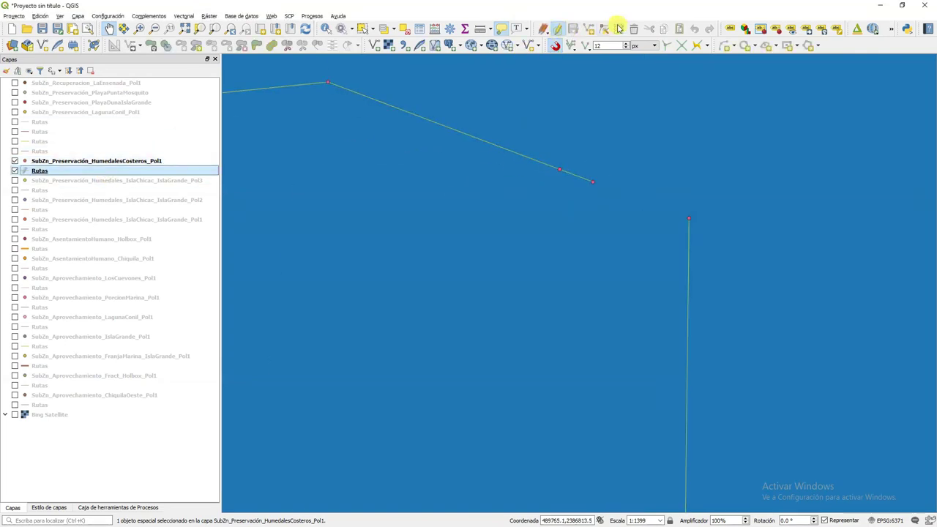
left_click(605, 30)
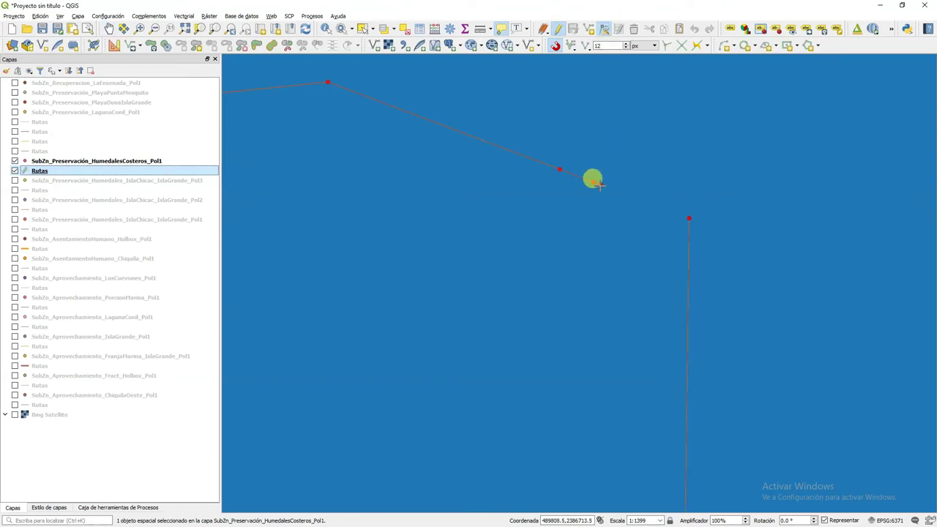
left_click(683, 213)
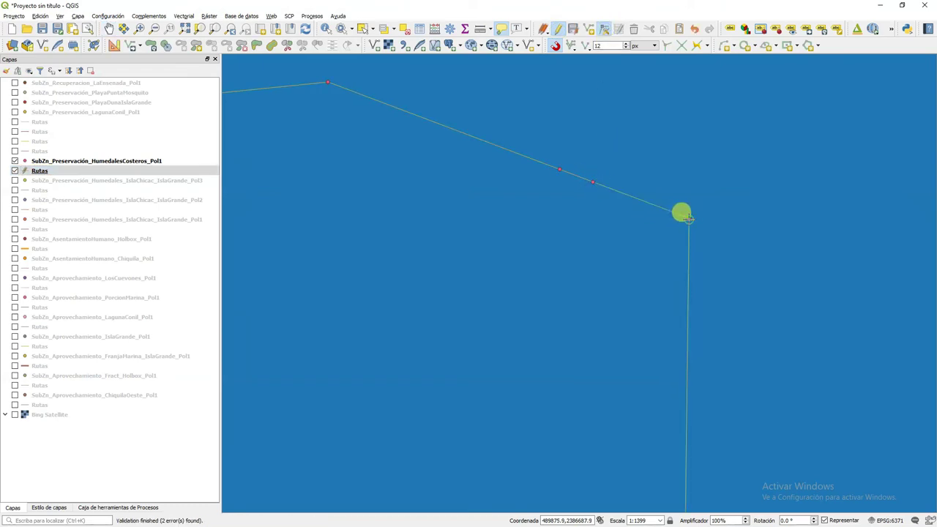
left_click(561, 31)
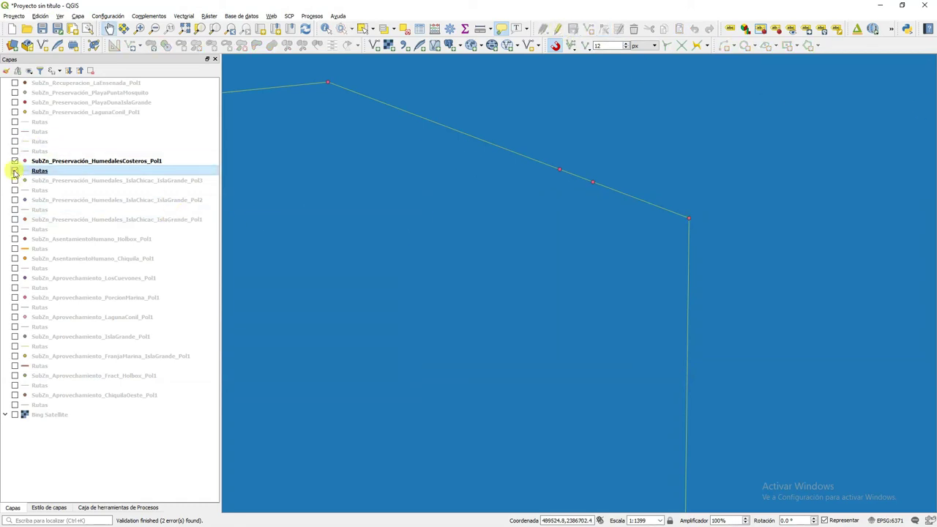
Hide the HumedalesCosteros_Pol1 points and their Rutas line, and show the SubZn_Preservación_LagunaConil_Pol1 points with their matching Rutas line
left_click(14, 170)
left_click(14, 161)
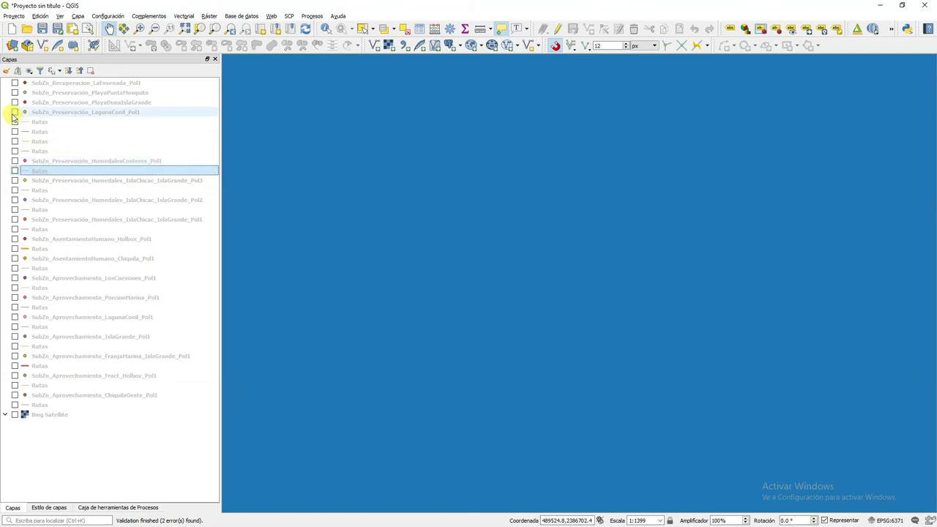
left_click(15, 112)
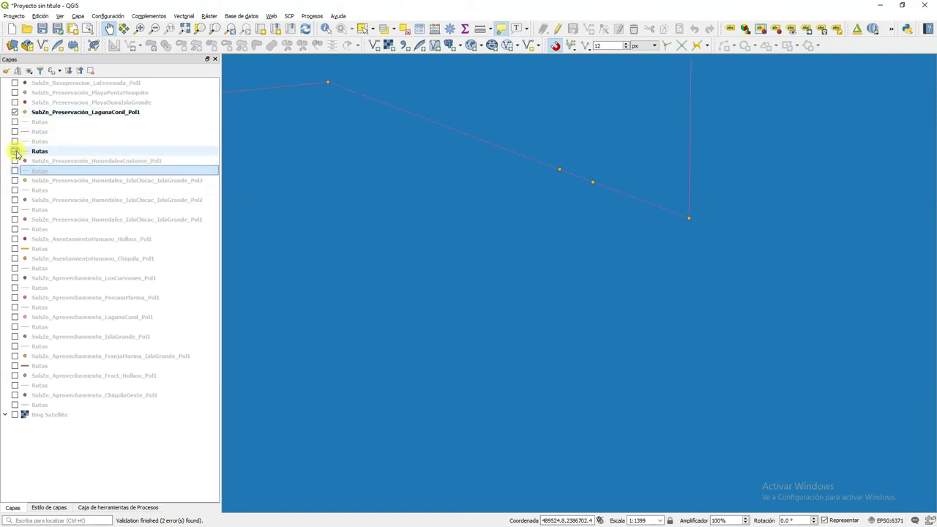
left_click(15, 150)
right_click(62, 112)
left_click(67, 118)
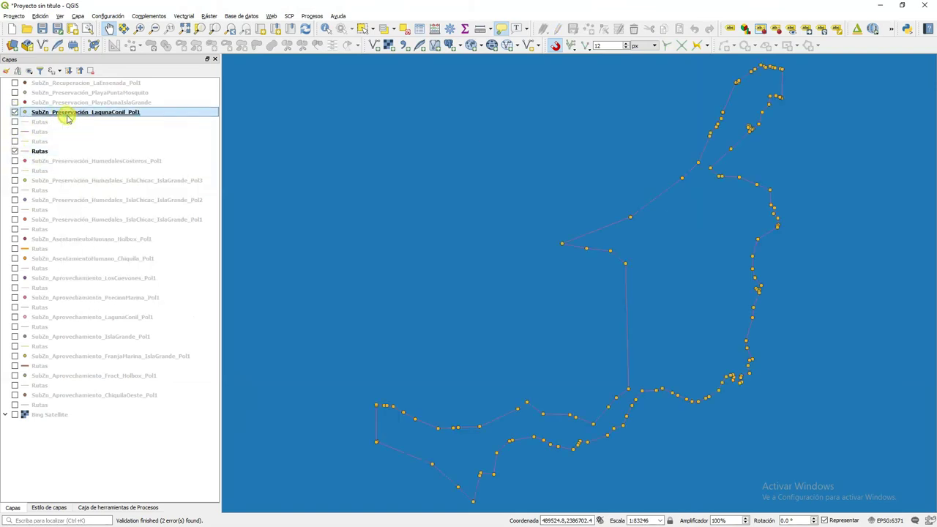
Locate vertex 1 of LagunaConil_Pol1 from its attribute table, and place the point layer directly above its Rutas line
left_click(417, 30)
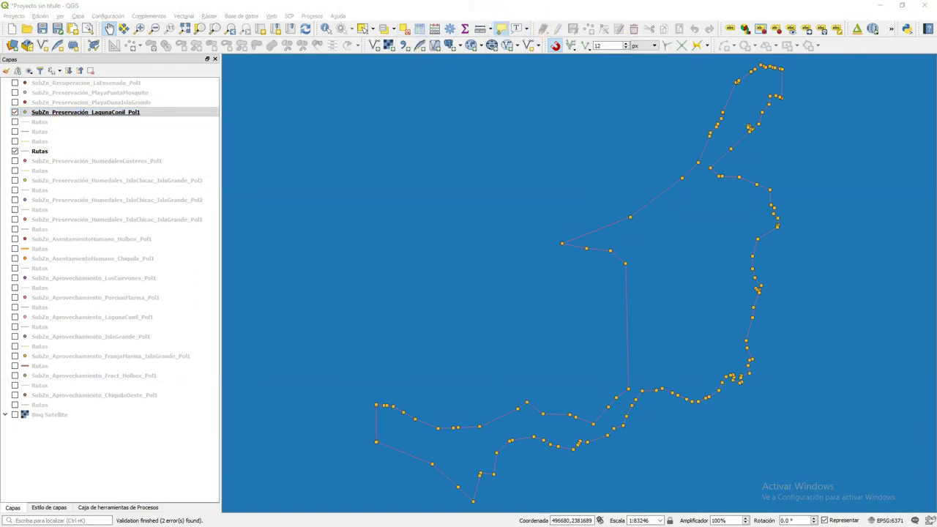
left_click_drag(850, 93, 506, 108)
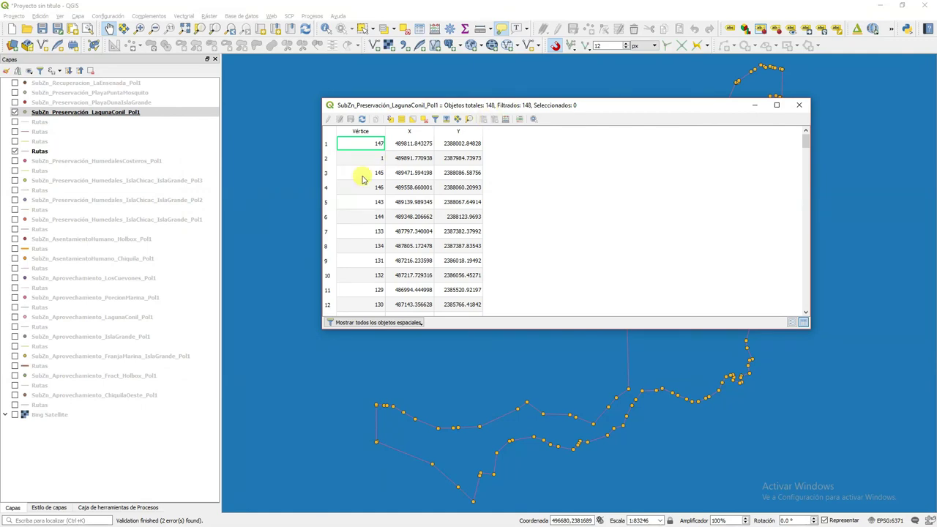
left_click(326, 158)
left_click(471, 119)
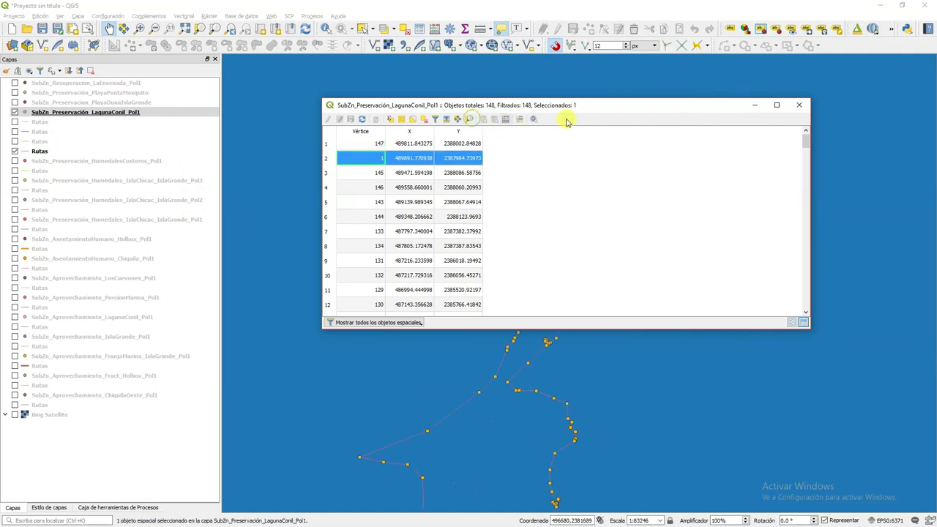
left_click_drag(683, 110, 358, 113)
scroll(576, 284, "up", 3)
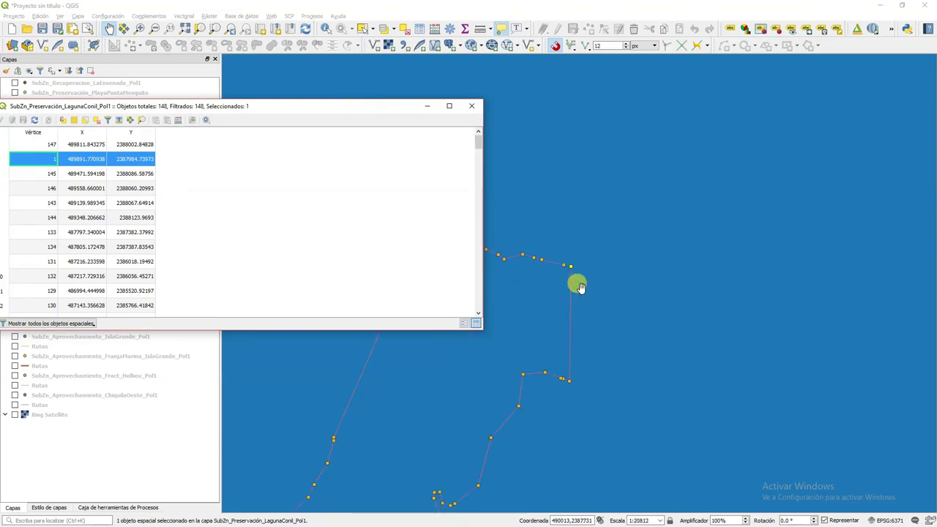
left_click(471, 106)
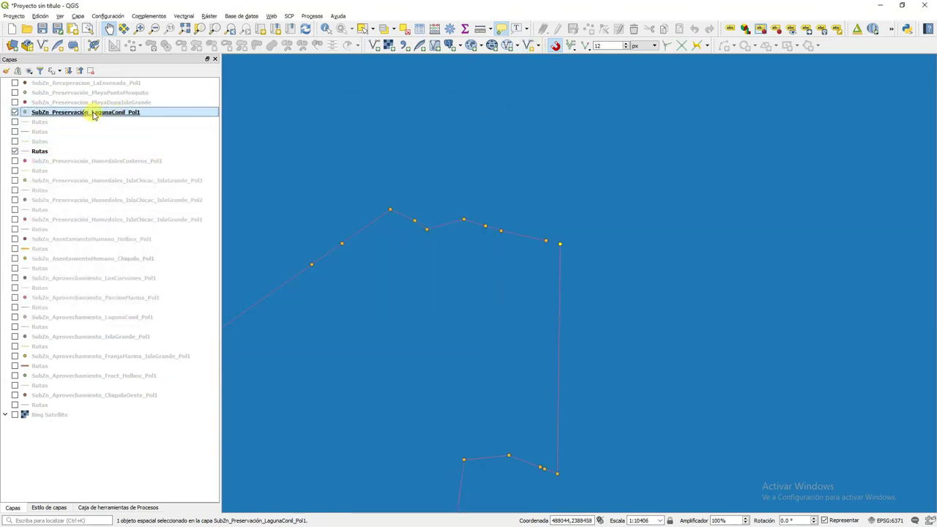
left_click_drag(95, 110, 22, 143)
Inspect the vertices of the LagunaConil_Pol1 Rutas line around vertex 1 in edit mode for a closing gap, and finish editing
left_click(79, 150)
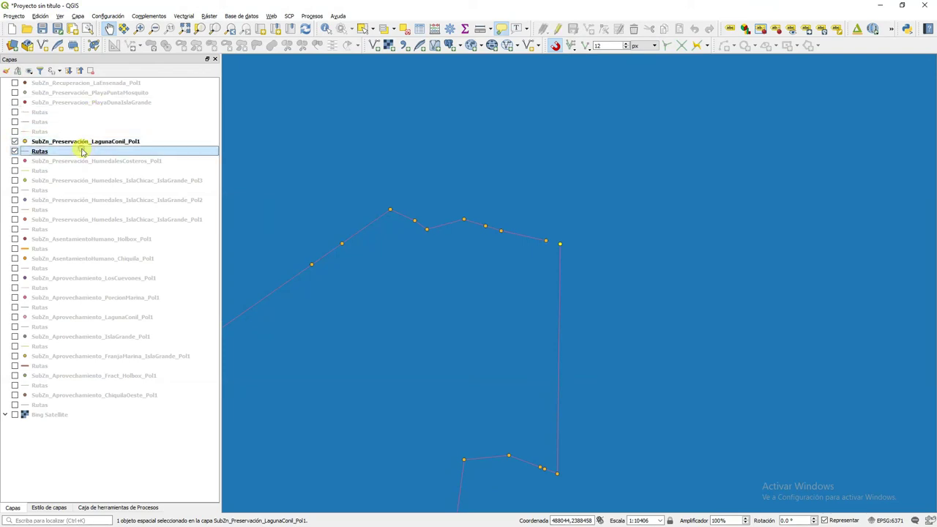
left_click(560, 29)
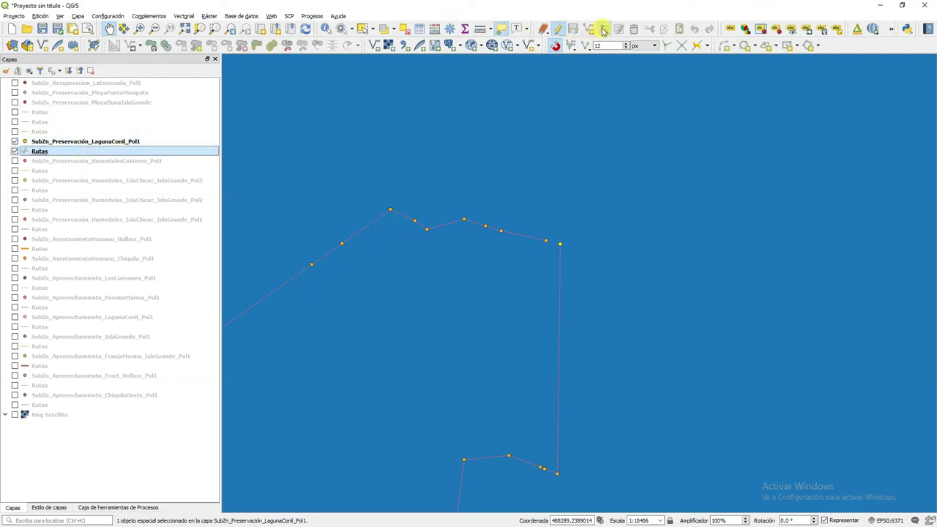
left_click(603, 31)
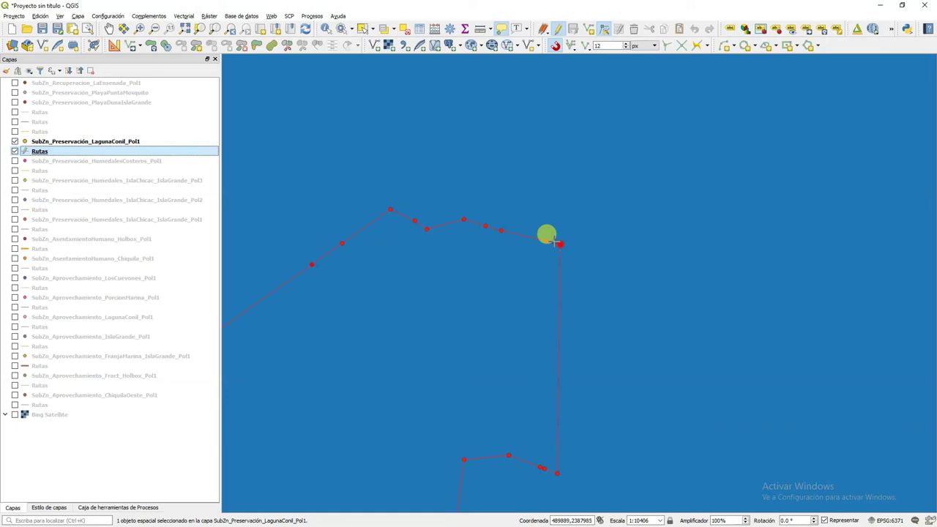
left_click(554, 243)
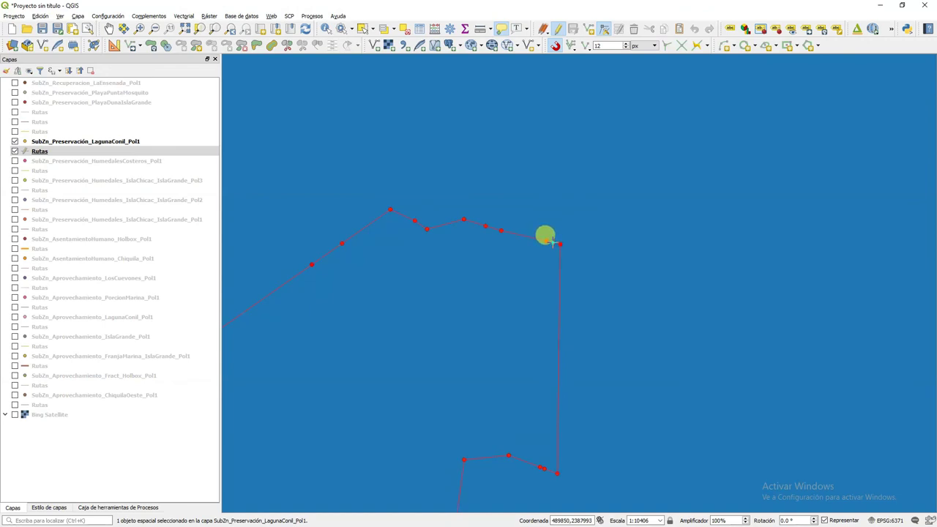
left_click(561, 30)
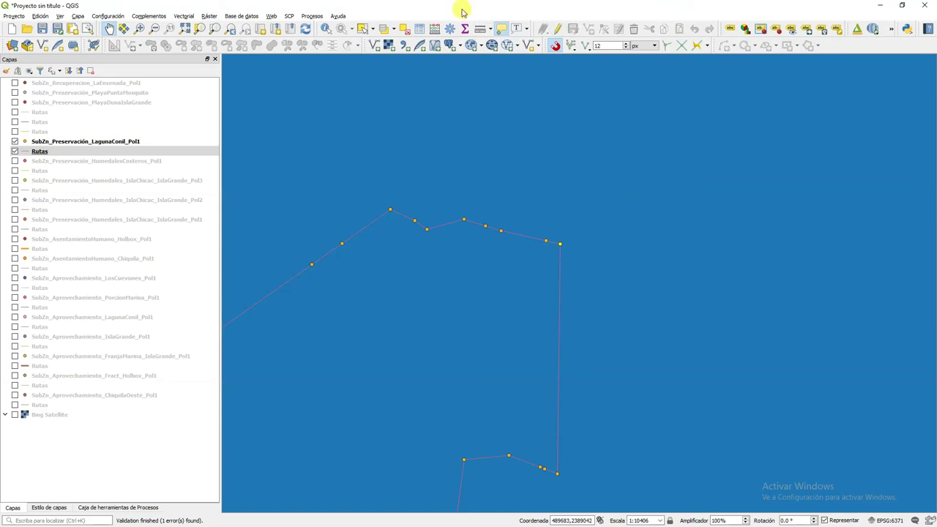
Show the SubZn_Preservacion_PlayaDunaIslaGrande points and matching Rutas line in place of the LagunaConil_Pol1 pair, moving the points directly above their line
left_click(15, 151)
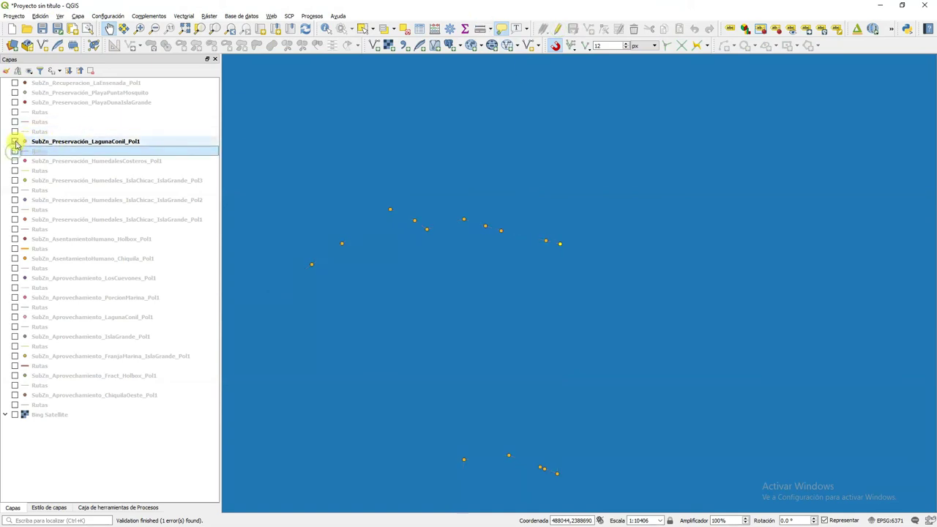
left_click(16, 142)
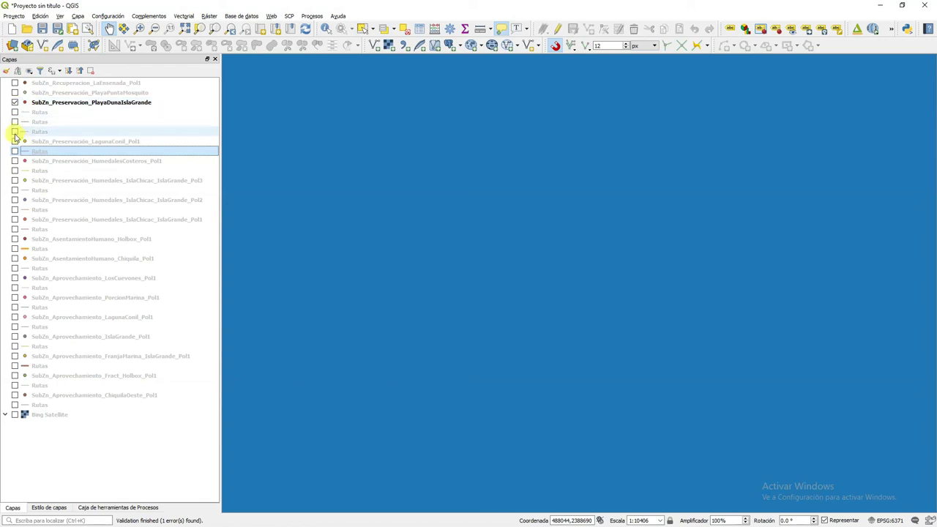
left_click(14, 131)
right_click(84, 101)
left_click(95, 107)
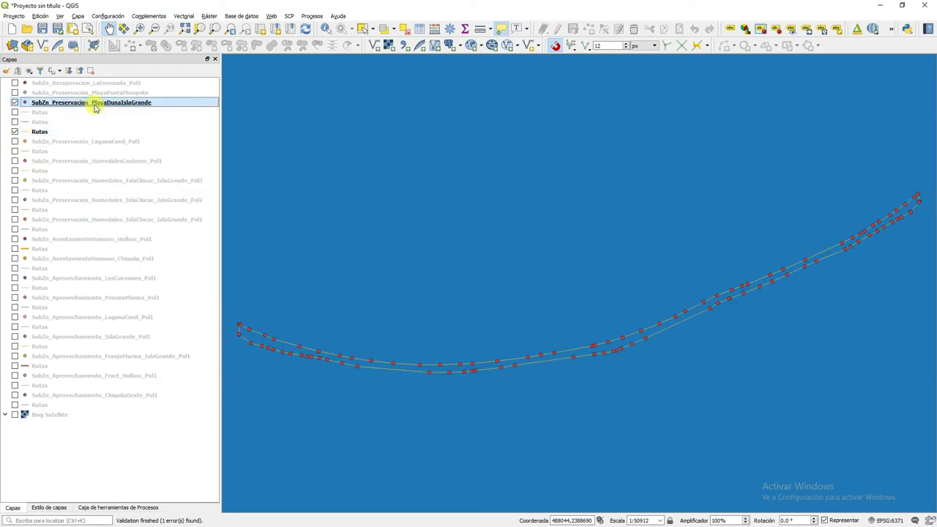
left_click_drag(98, 103, 10, 118)
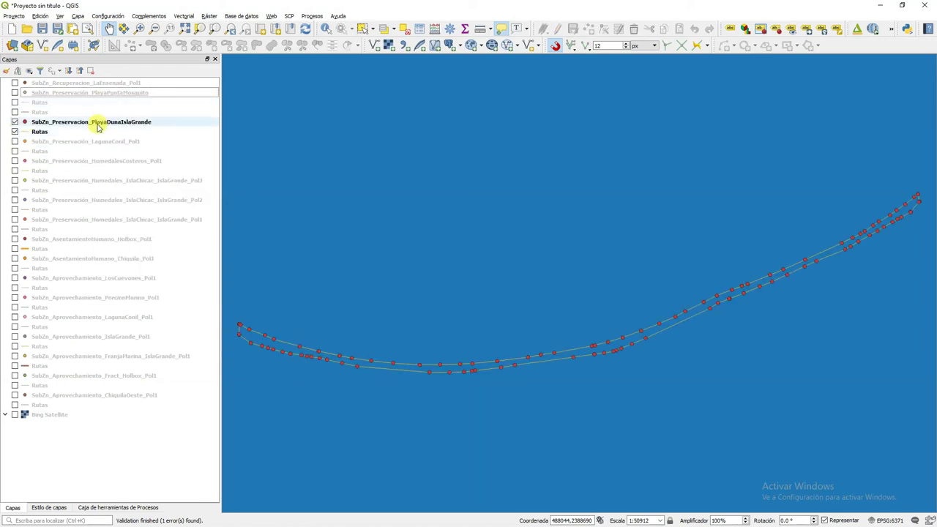
Select vertex 1 of PlayaDunaIslaGrande in its attribute table and examine the outline's north-eastern end around it
left_click(55, 122)
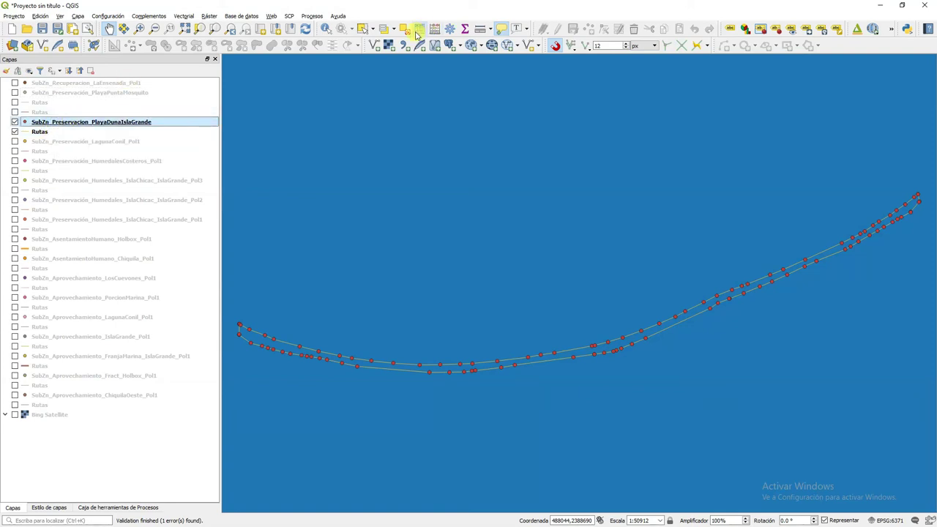
left_click(417, 33)
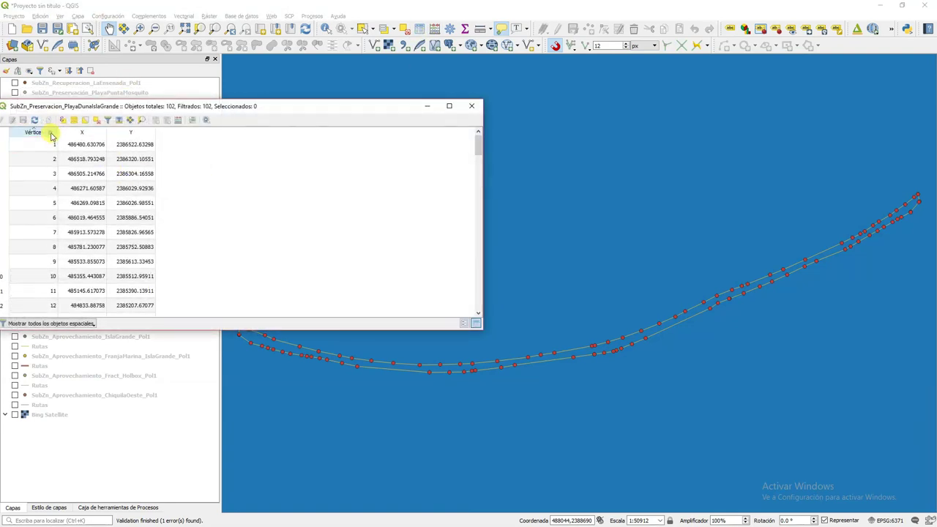
left_click(7, 146)
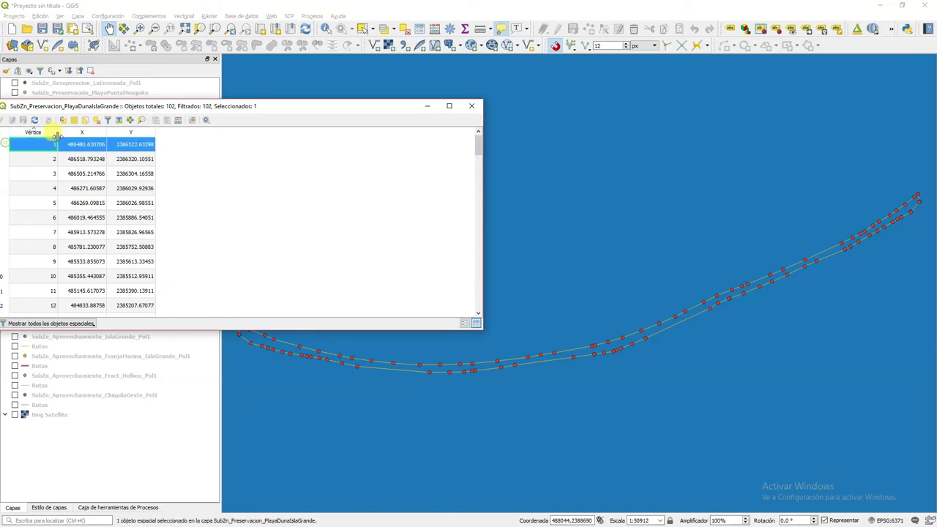
left_click(131, 120)
scroll(573, 282, "up", 3)
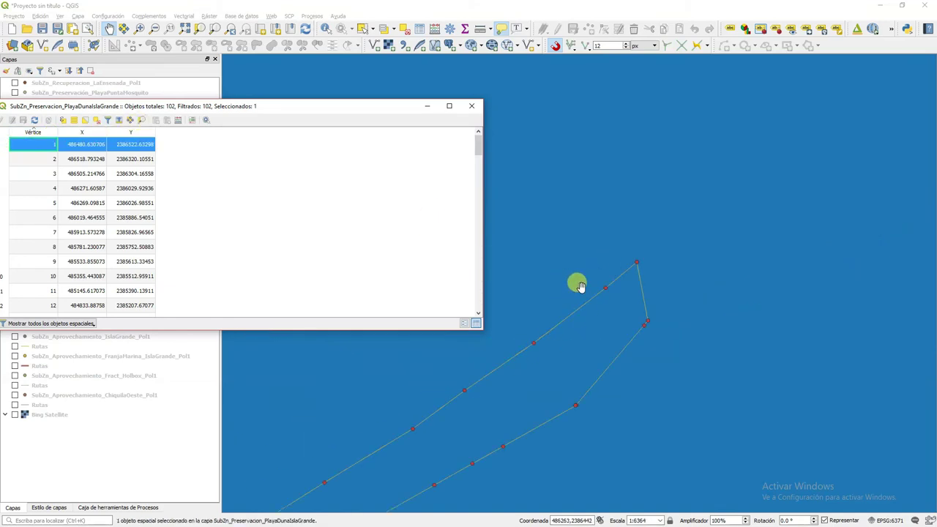
scroll(642, 324, "up", 2)
left_click_drag(588, 217, 722, 300)
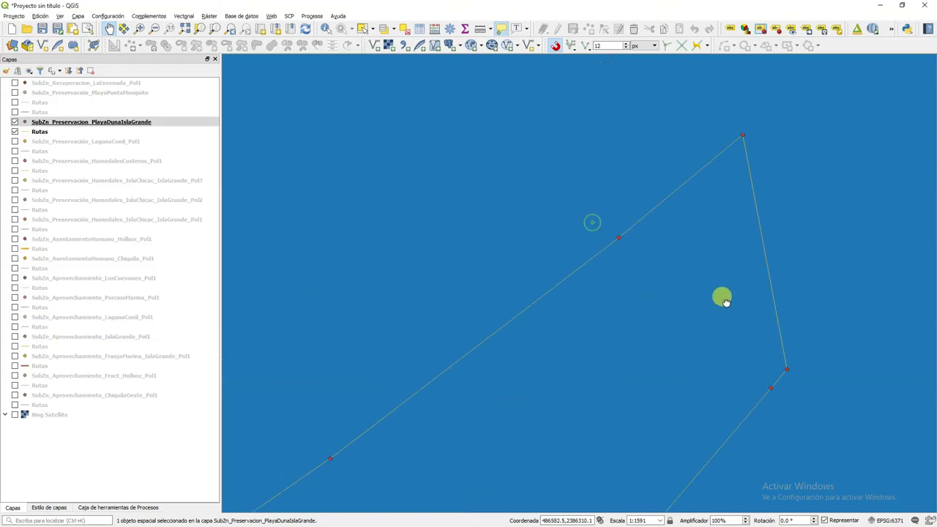
left_click_drag(651, 244, 680, 202)
left_click_drag(621, 298, 669, 203)
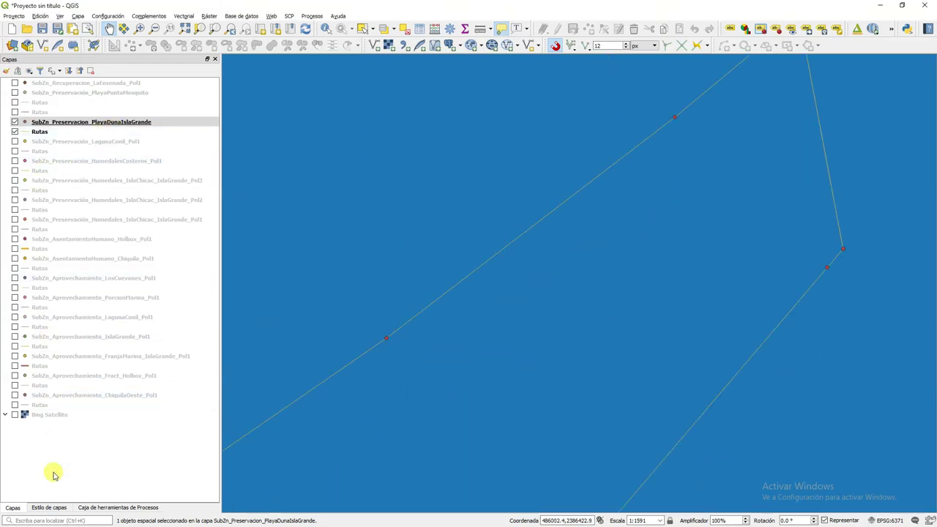
Label the PlayaDunaIslaGrande points with single labels from the Vértice field, and check the outline's closure at vertex 1
left_click(52, 508)
left_click(86, 87)
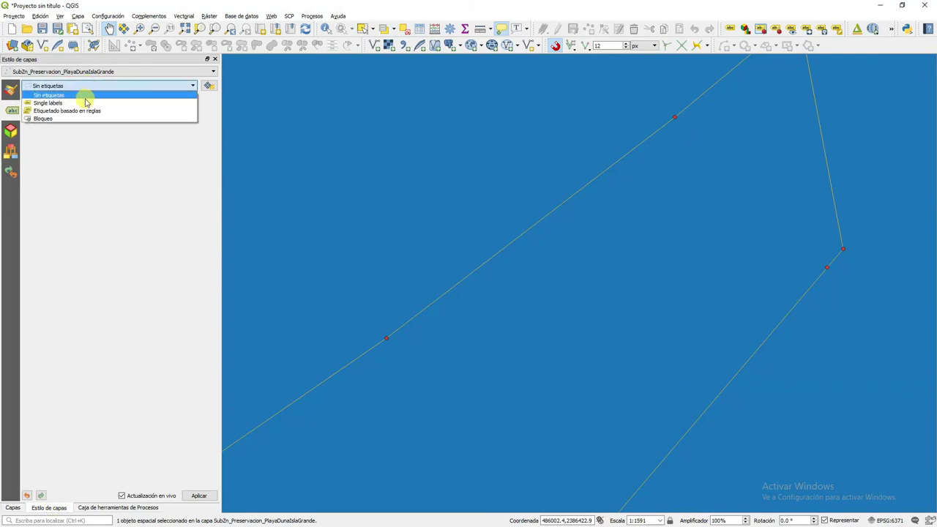
left_click(87, 107)
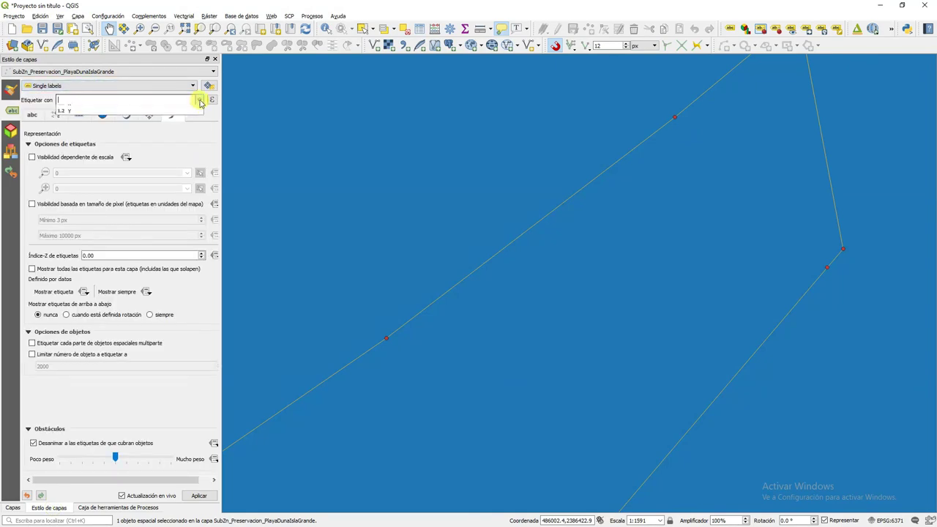
left_click(199, 99)
left_click(184, 109)
left_click_drag(778, 147, 711, 319)
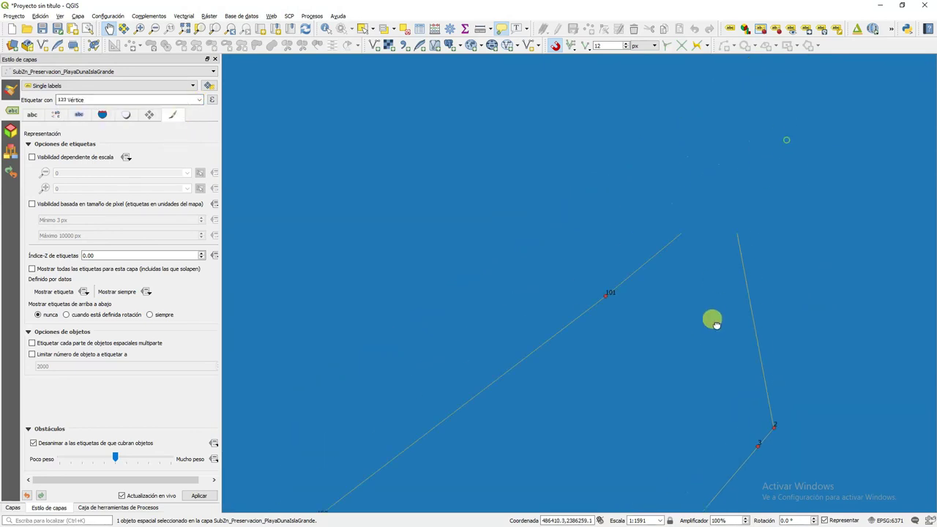
scroll(723, 205, "up", 2)
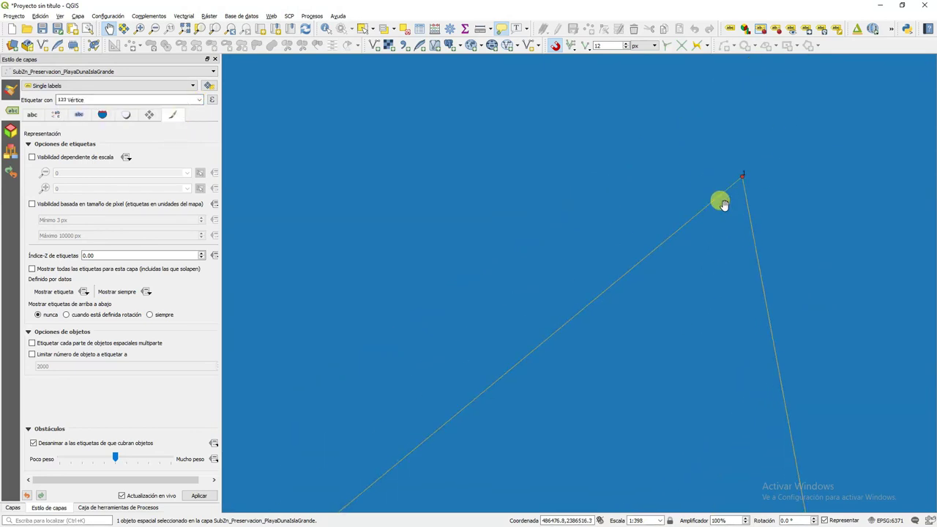
scroll(723, 205, "down", 3)
Show the SubZn_Preservación_PlayaPuntaMosquito points and matching Rutas line in place of the PlayaDunaIslaGrande pair, moving the points directly above their line
left_click(12, 507)
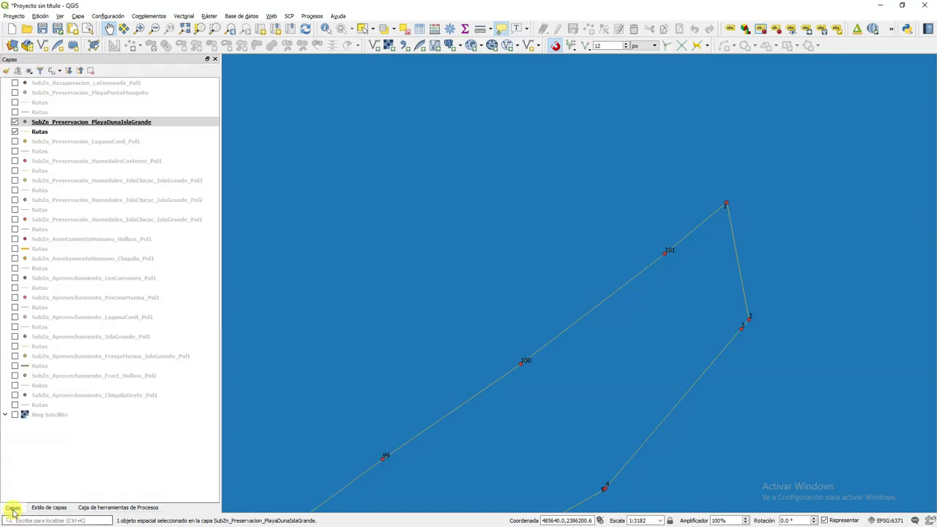
left_click(14, 131)
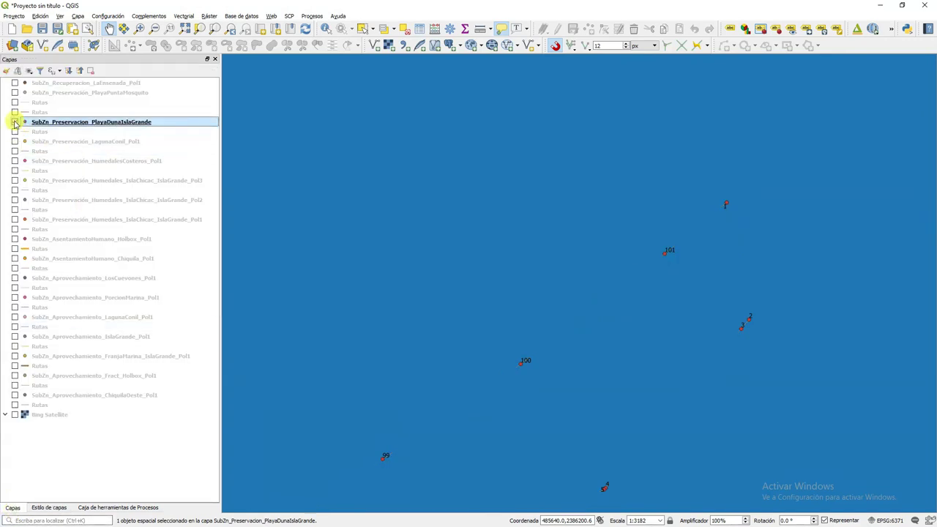
left_click(14, 121)
left_click(14, 92)
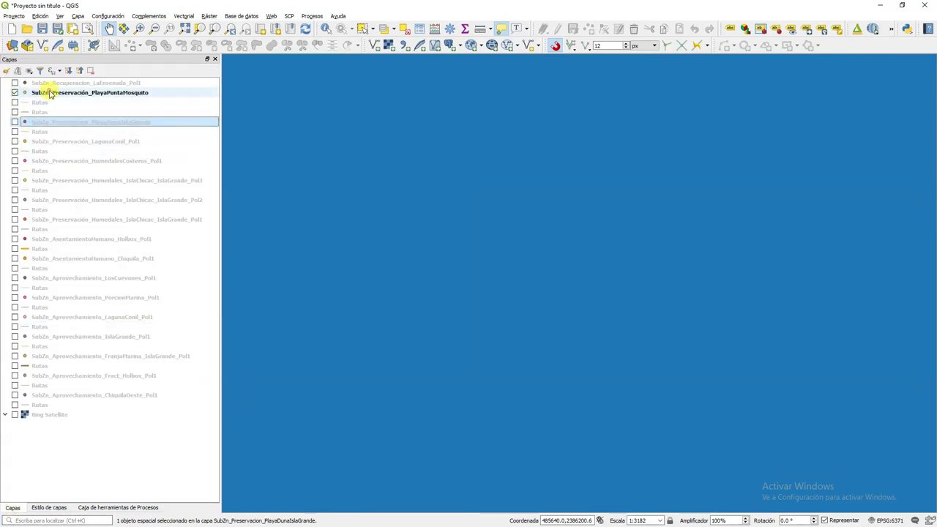
right_click(53, 92)
left_click(73, 96)
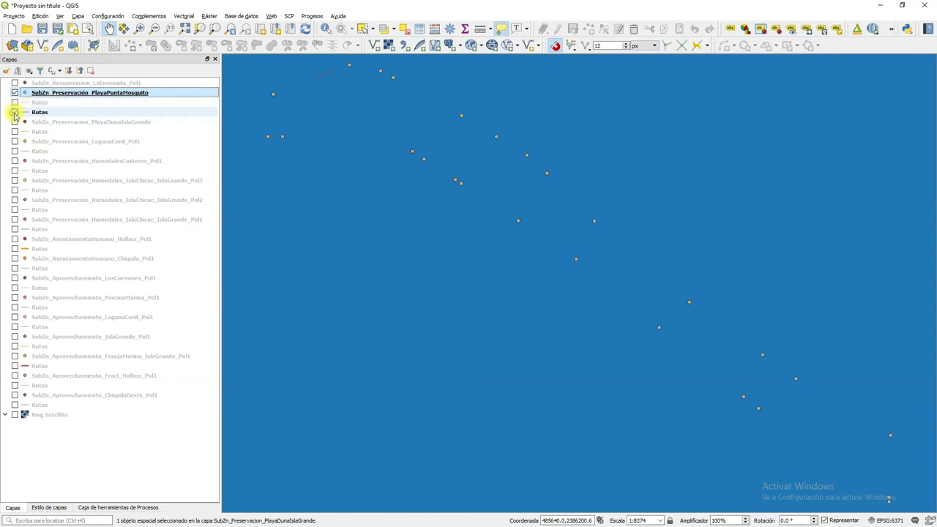
left_click(15, 112)
left_click_drag(42, 102, 17, 102)
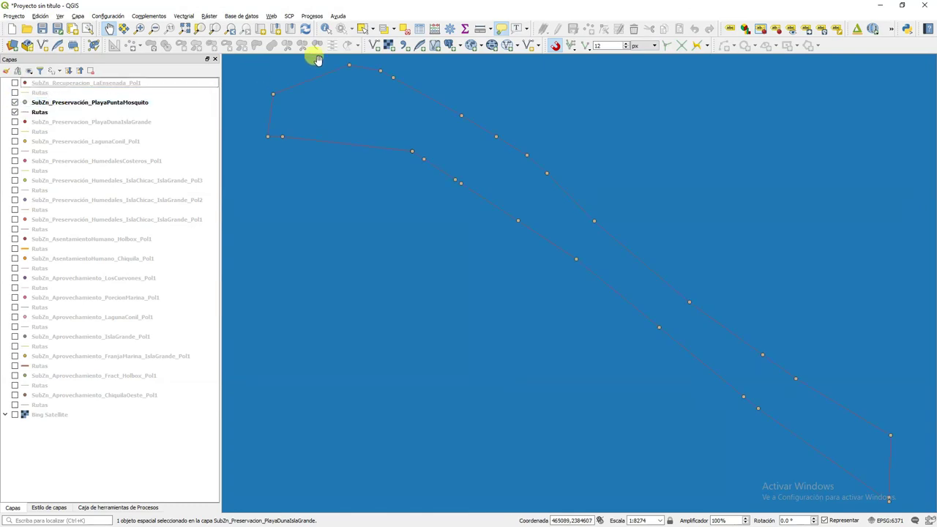
left_click(421, 30)
left_click(44, 133)
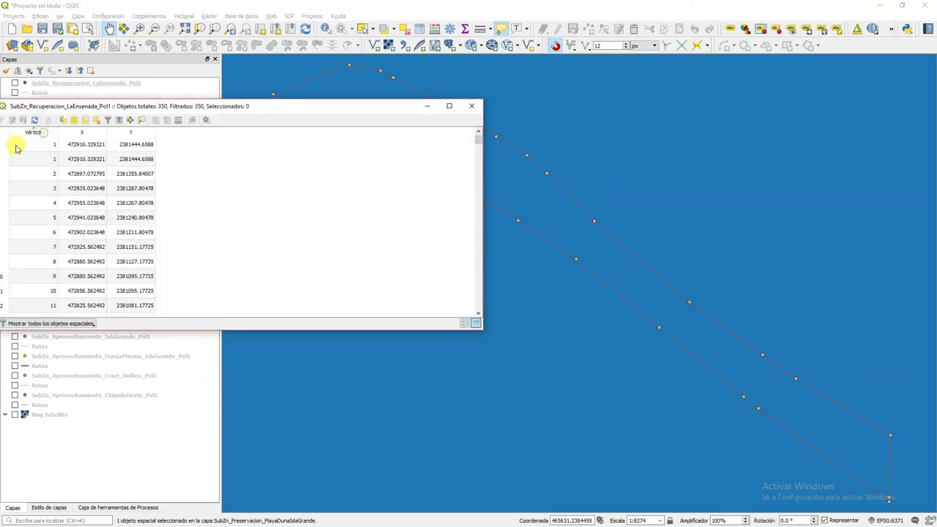
left_click(2, 146)
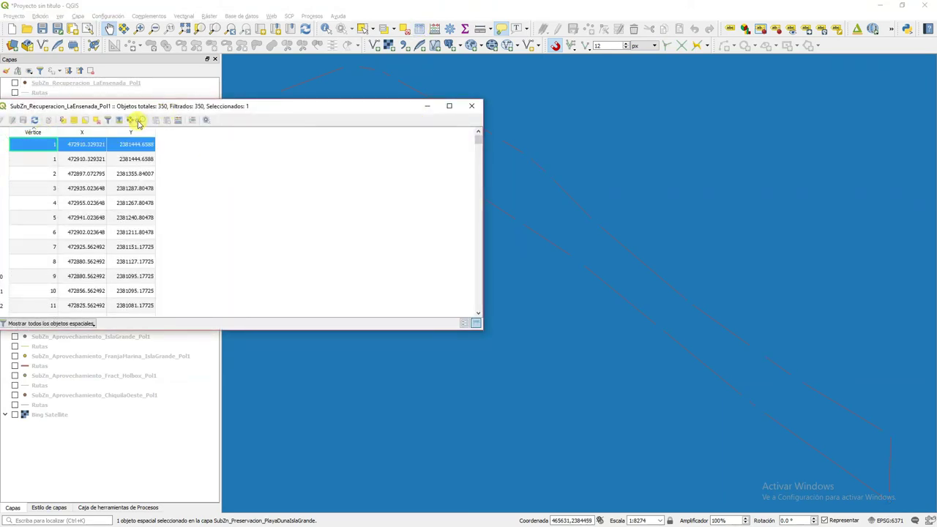
left_click(471, 105)
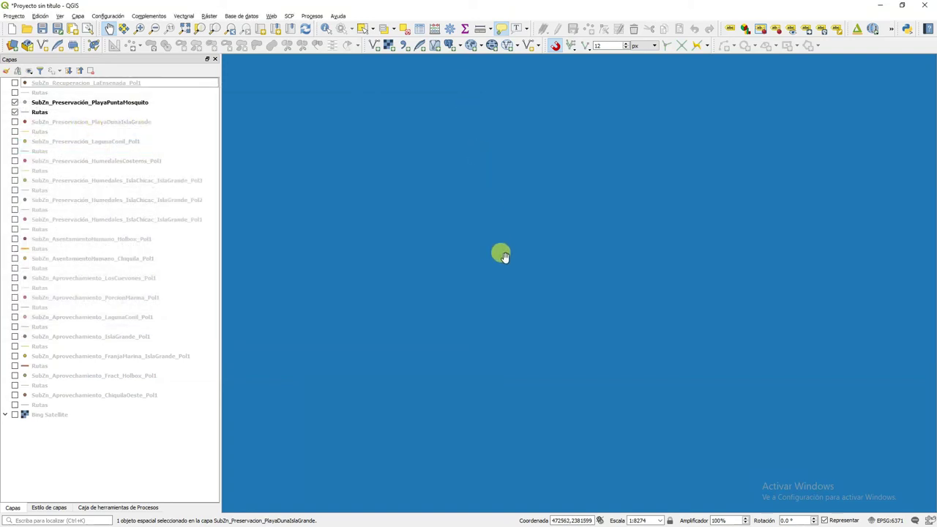
scroll(469, 266, "up", 2)
left_click_drag(437, 201, 625, 299)
scroll(440, 175, "up", 1)
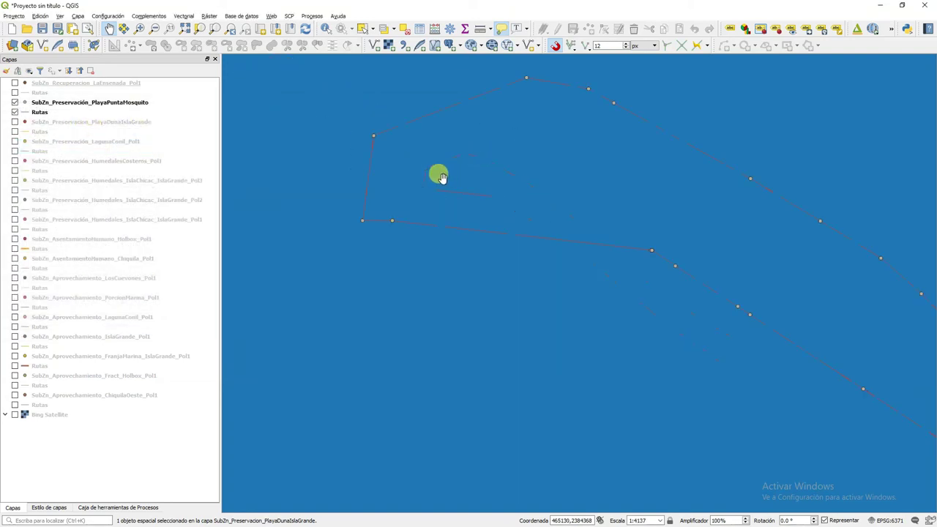
scroll(465, 203, "down", 1)
left_click_drag(674, 327, 515, 240)
scroll(510, 240, "up", 2)
scroll(745, 400, "up", 2)
Select vertex 1 of PlayaPuntaMosquito in its attribute table and examine the outline's north-western part around it
right_click(126, 102)
left_click(154, 110)
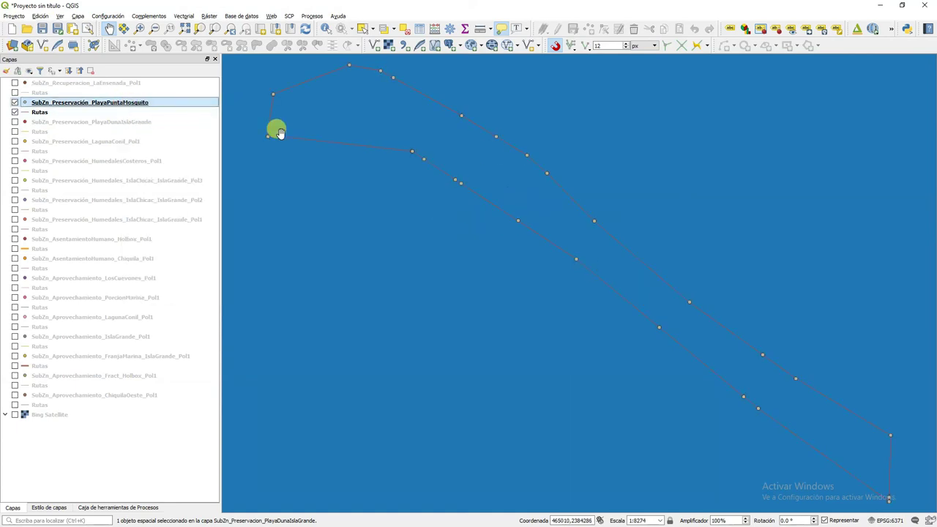
left_click(421, 31)
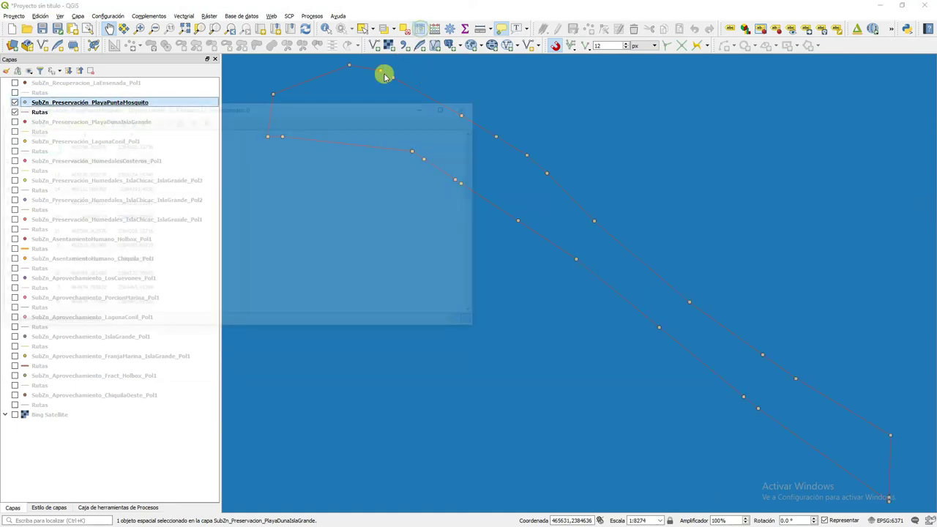
left_click(3, 144)
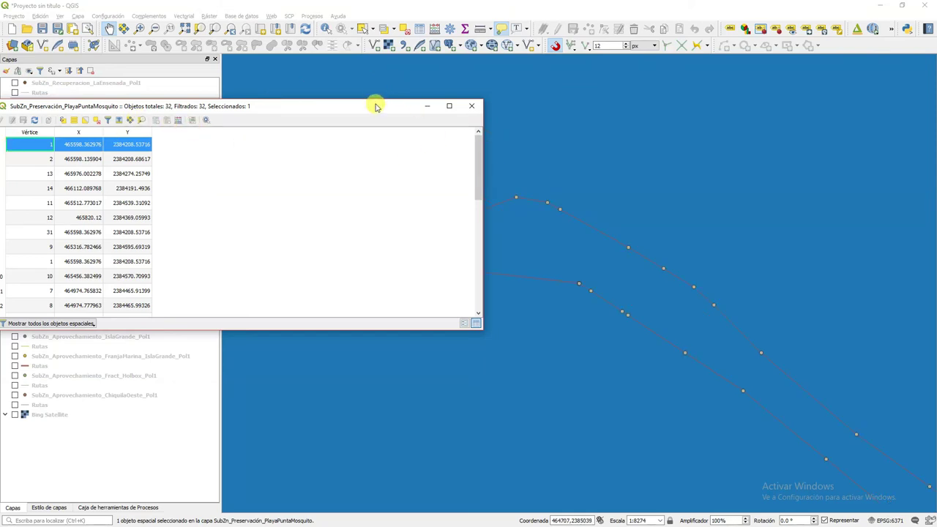
left_click_drag(372, 102, 378, 151)
scroll(595, 279, "up", 1)
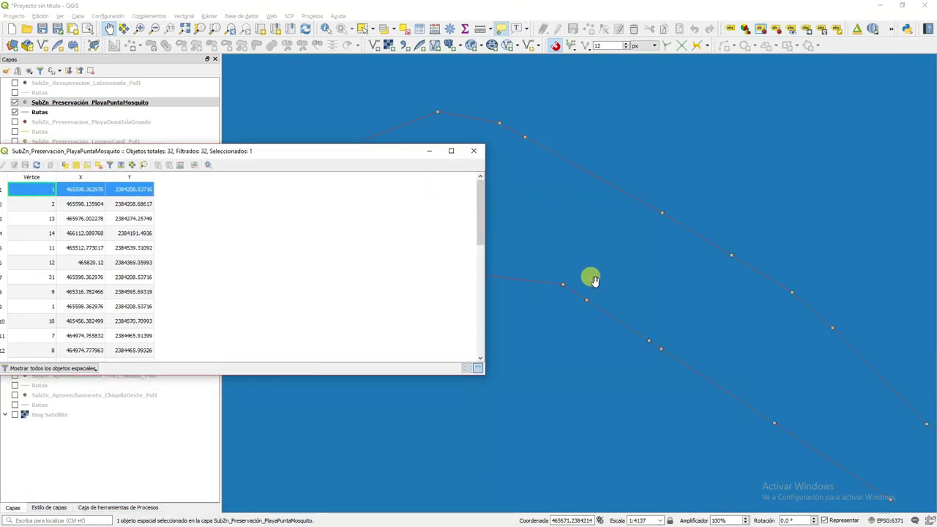
scroll(592, 280, "up", 2)
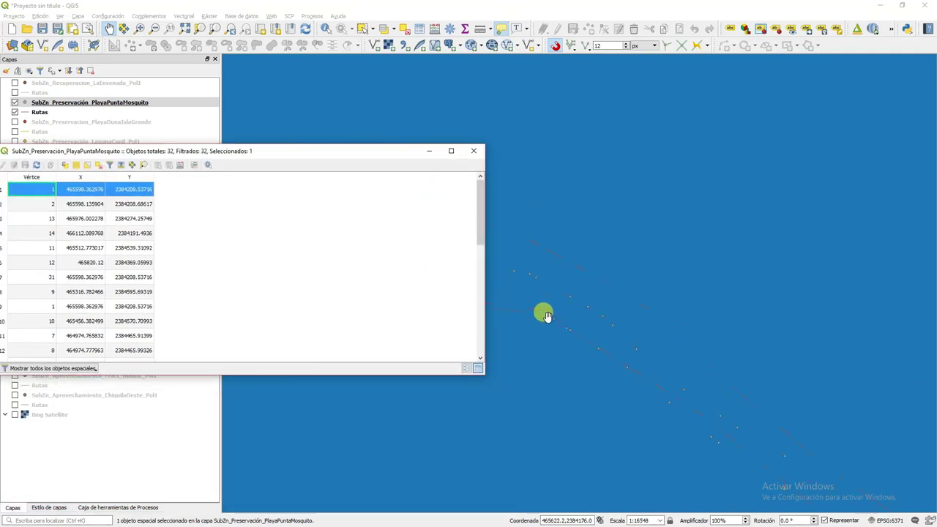
left_click_drag(293, 153, 586, 27)
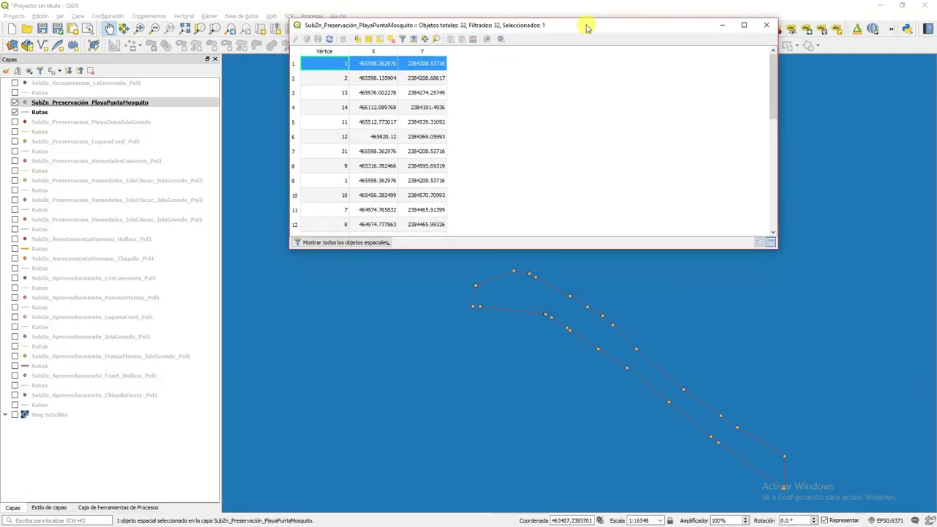
left_click(578, 333)
scroll(543, 305, "up", 1)
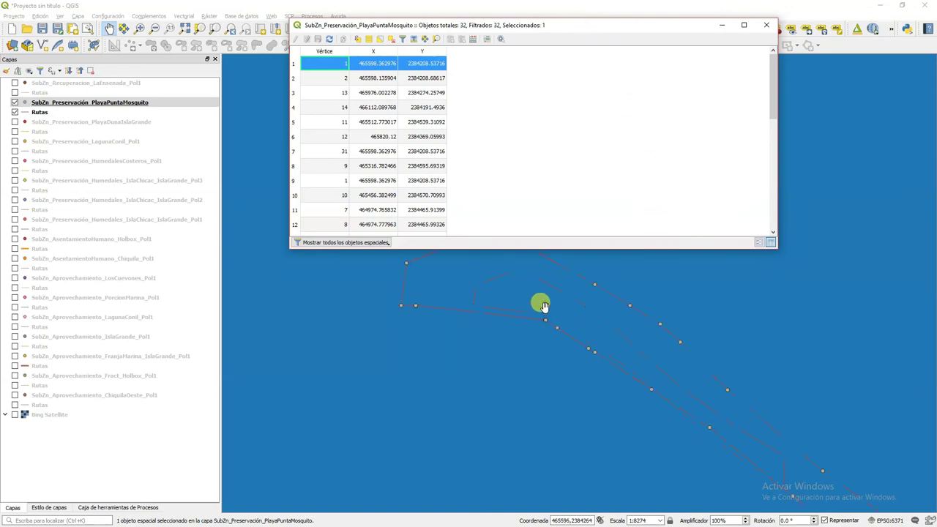
scroll(555, 328, "up", 1)
Select vertex 2 of PlayaPuntaMosquito in the attribute table and check the outline's closure along the strip towards its south-eastern end
left_click(298, 78)
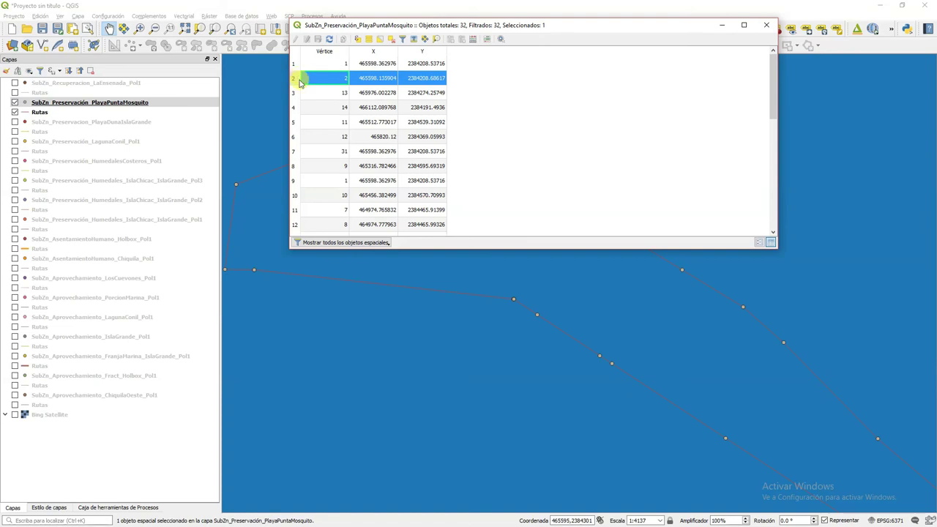
left_click(537, 291)
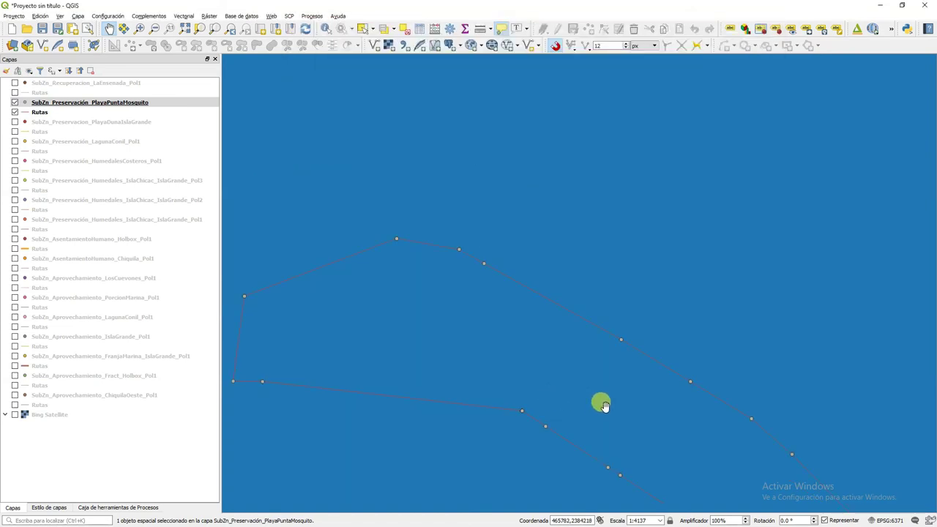
left_click(600, 402)
left_click(704, 329)
left_click_drag(663, 380, 397, 135)
left_click(668, 385)
scroll(668, 385, "down", 2)
left_click_drag(470, 151, 634, 286)
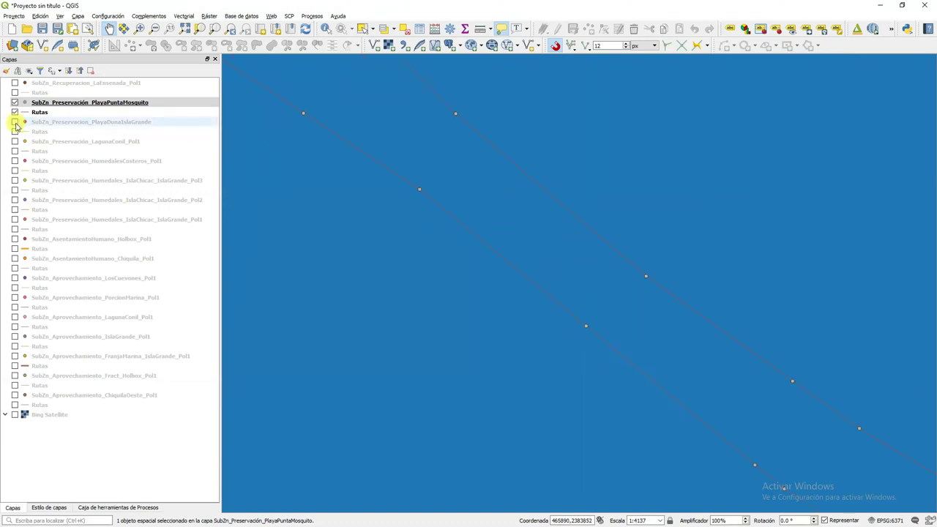
Show the SubZn_Recuperacion_LaEnsenada_Pol1 points and matching Rutas line in place of the PlayaPuntaMosquito pair, and zoom to the points
left_click(14, 112)
left_click(14, 103)
left_click(15, 82)
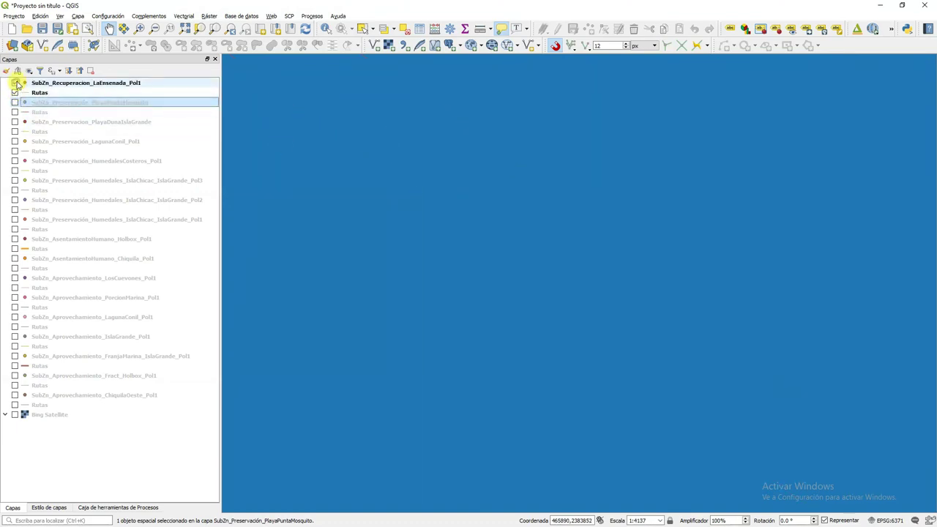
right_click(33, 83)
left_click(55, 89)
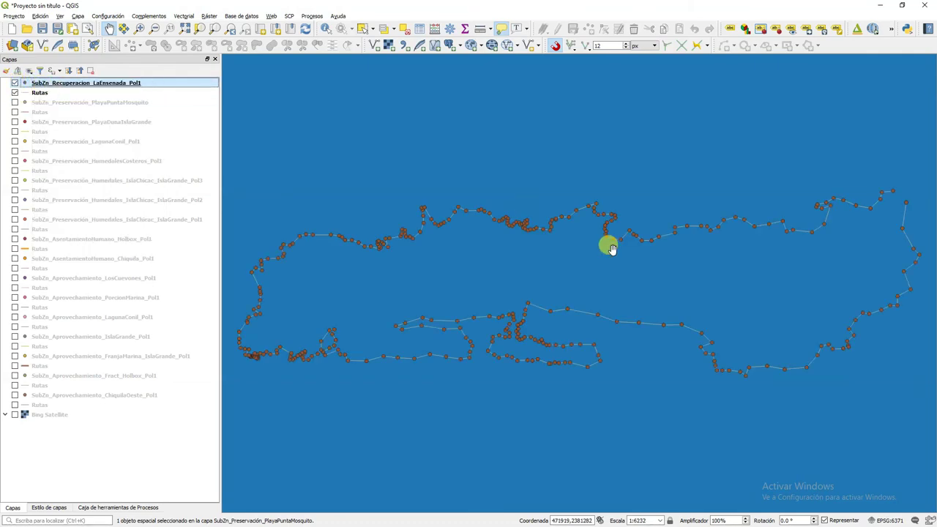
Close the north-eastern gap in LaEnsenada's Rutas line by extending its end vertex to the opposite end vertex, and save the layer edits
scroll(906, 194, "up", 4)
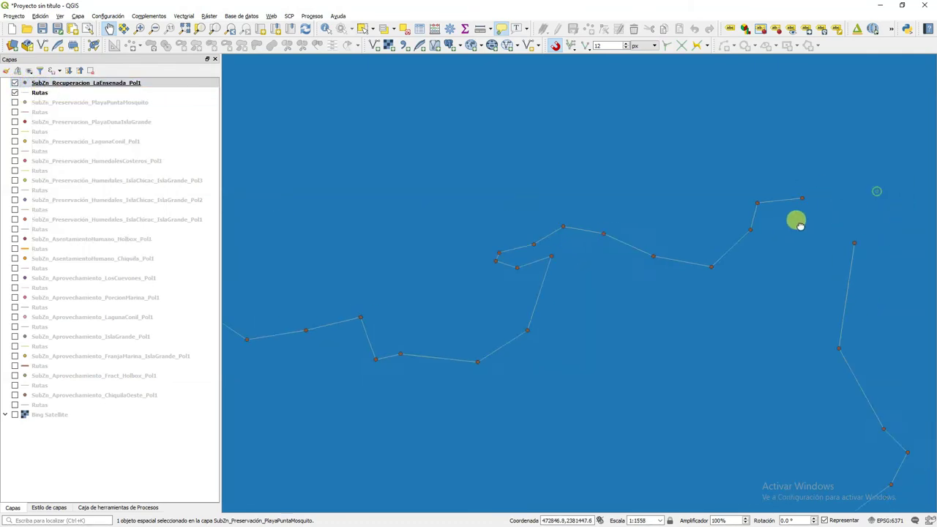
left_click_drag(738, 220, 507, 218)
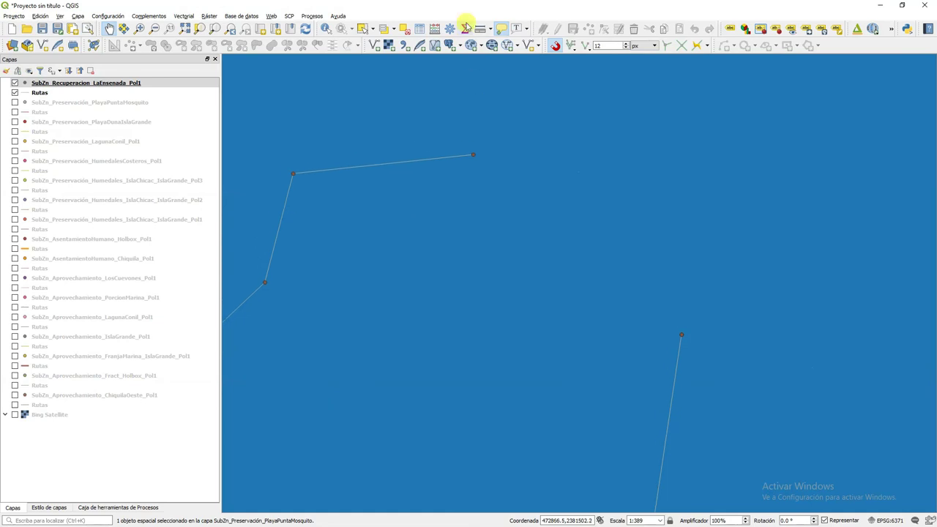
left_click(41, 93)
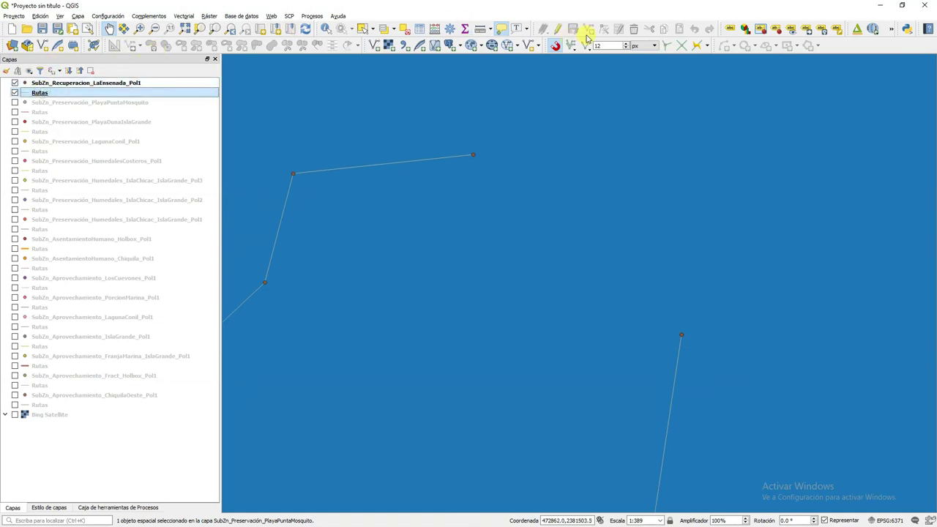
left_click(558, 29)
left_click(604, 29)
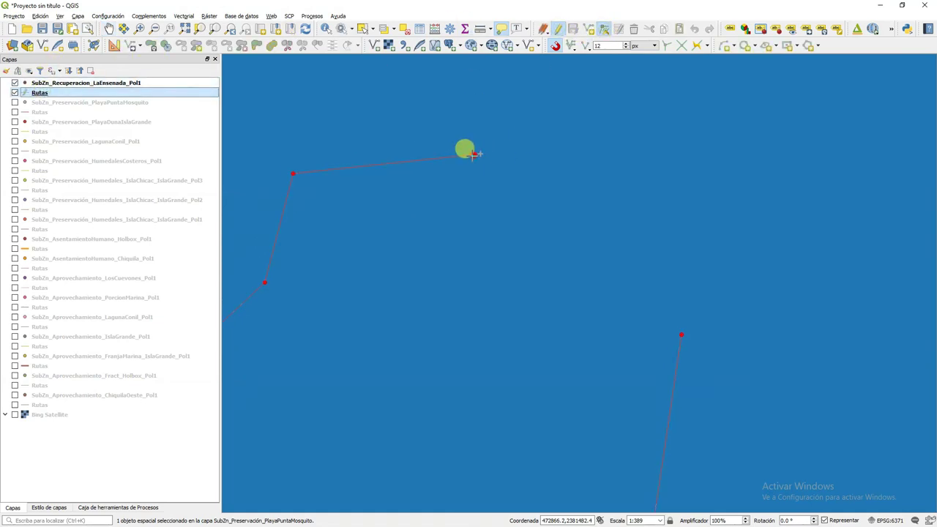
left_click(478, 152)
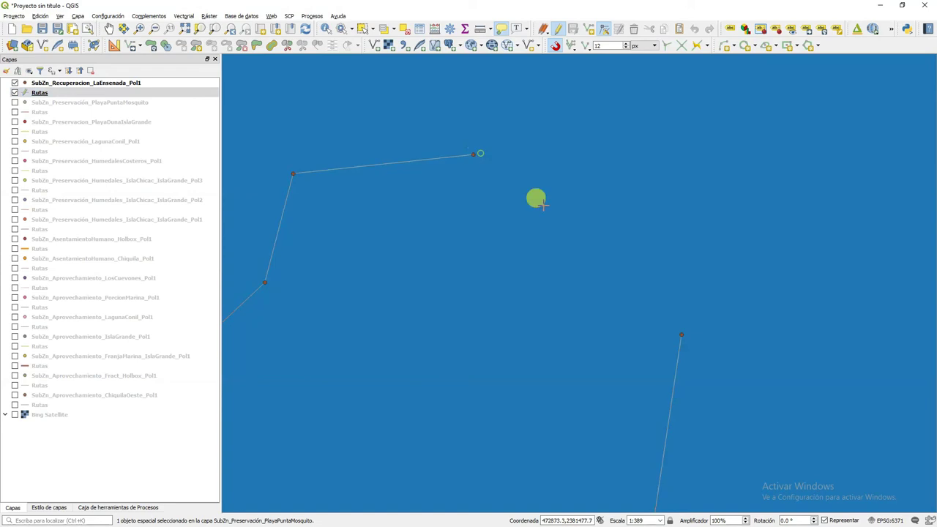
left_click(681, 334)
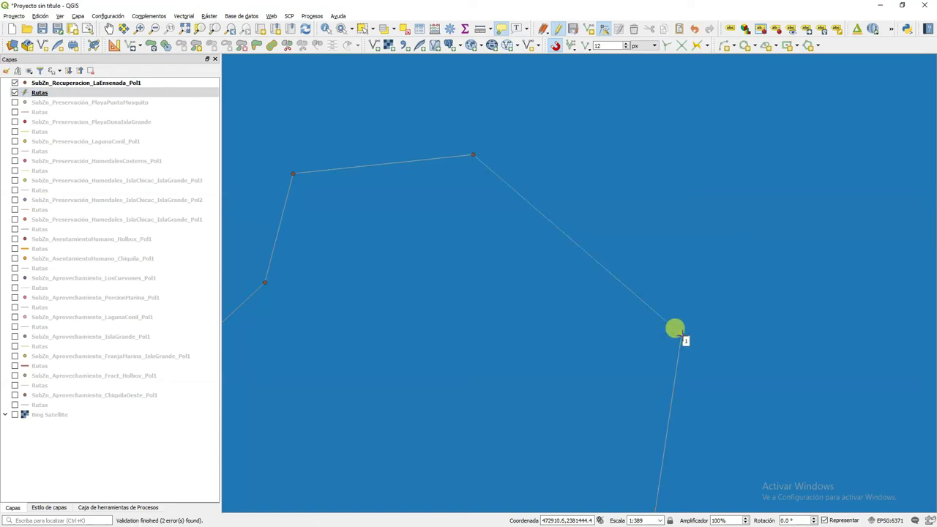
left_click(571, 31)
scroll(598, 185, "down", 5)
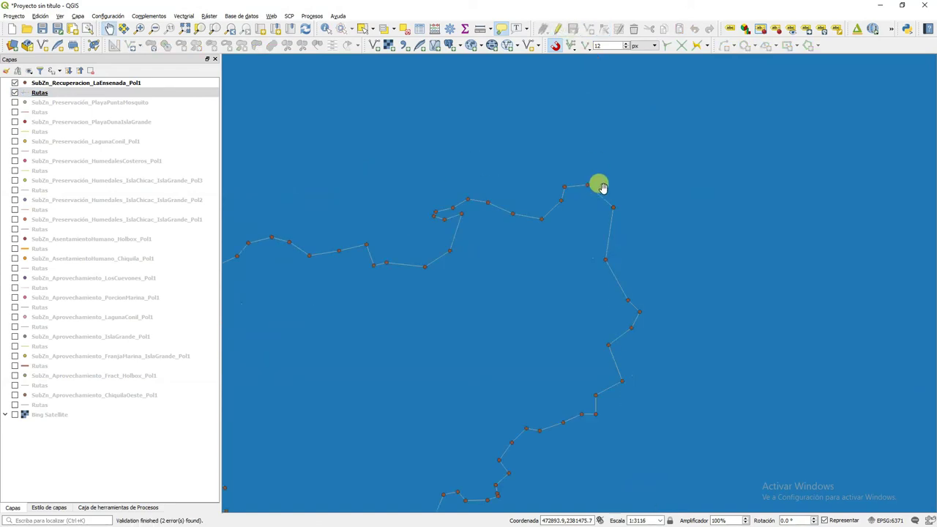
scroll(598, 185, "down", 1)
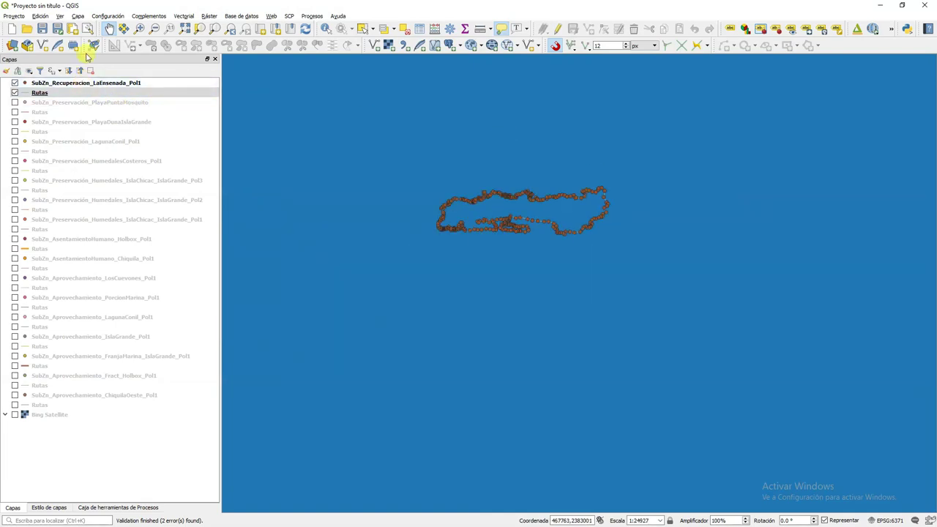
left_click(43, 30)
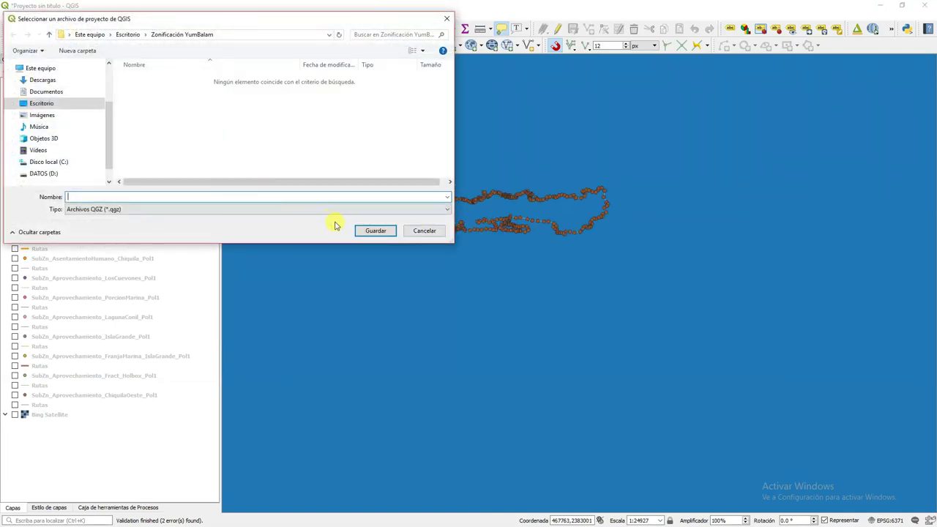
left_click(431, 231)
left_click_drag(485, 209, 594, 251)
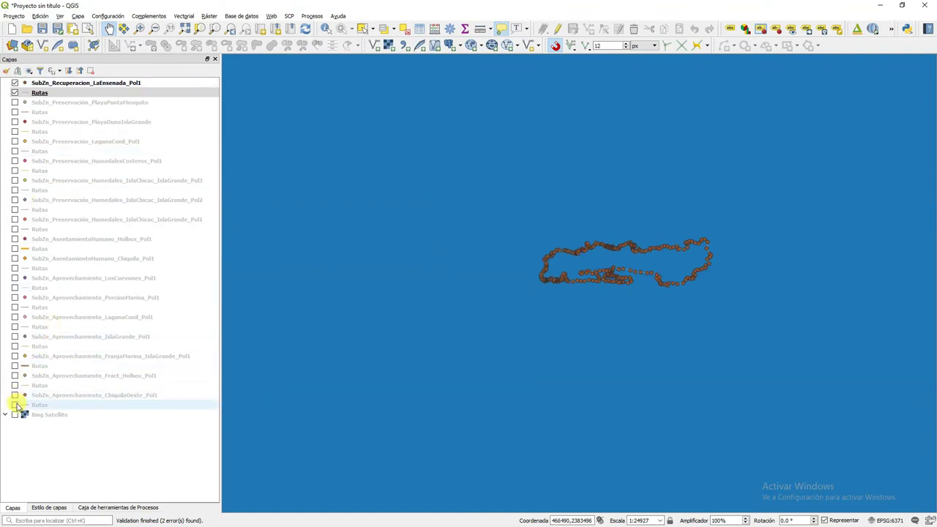
Show all SubZn_Aprovechamiento point layers together with their Rutas lines, from ChiquilaOeste_Pol1 up to LosCuevones_Pol1
left_click(17, 406)
left_click(15, 395)
left_click(14, 385)
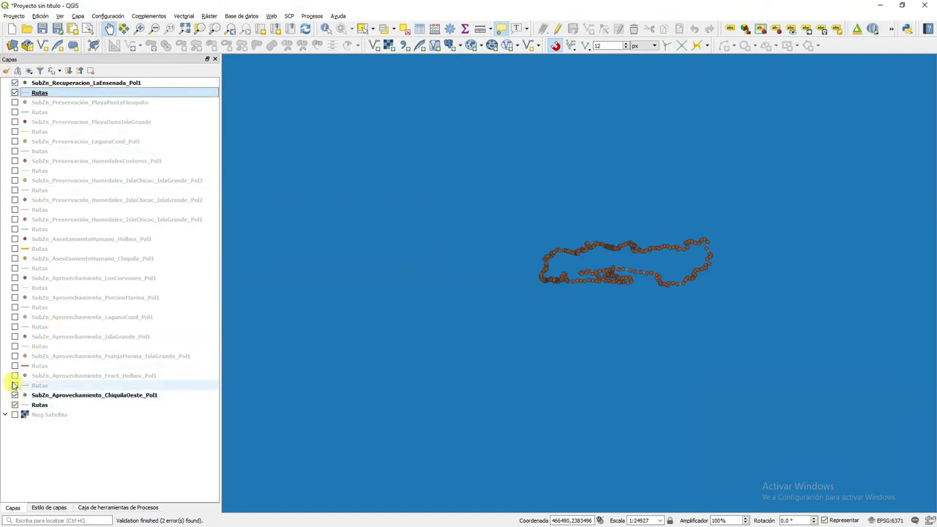
left_click(15, 375)
left_click(14, 366)
left_click(14, 356)
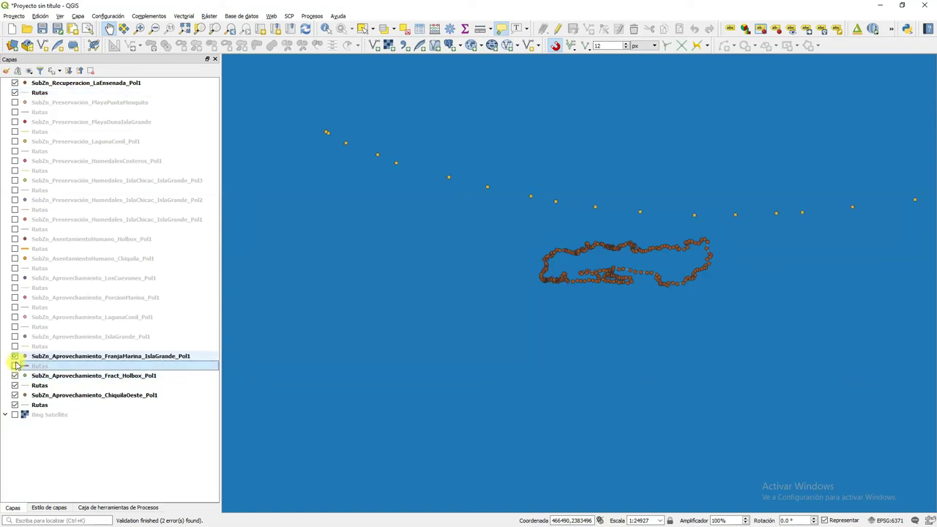
left_click(15, 347)
left_click(14, 336)
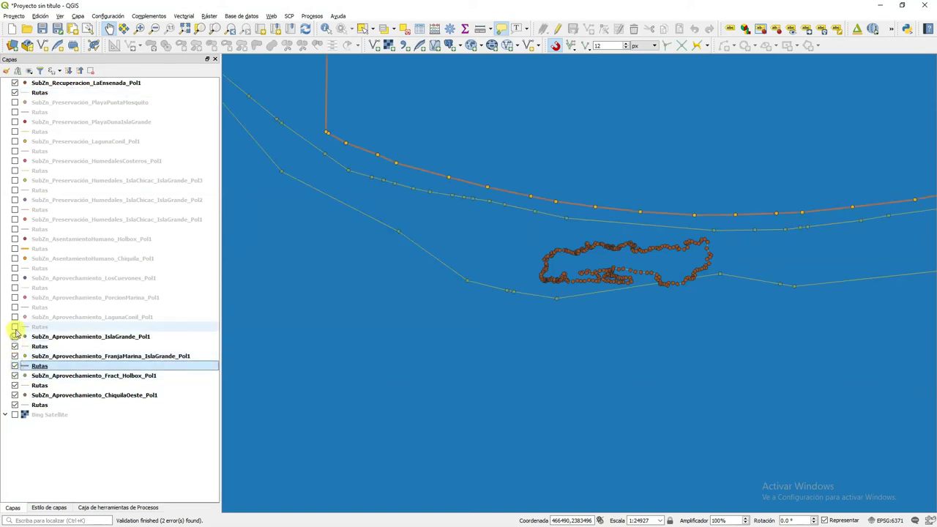
left_click(15, 326)
left_click(15, 316)
left_click(15, 326)
left_click(14, 307)
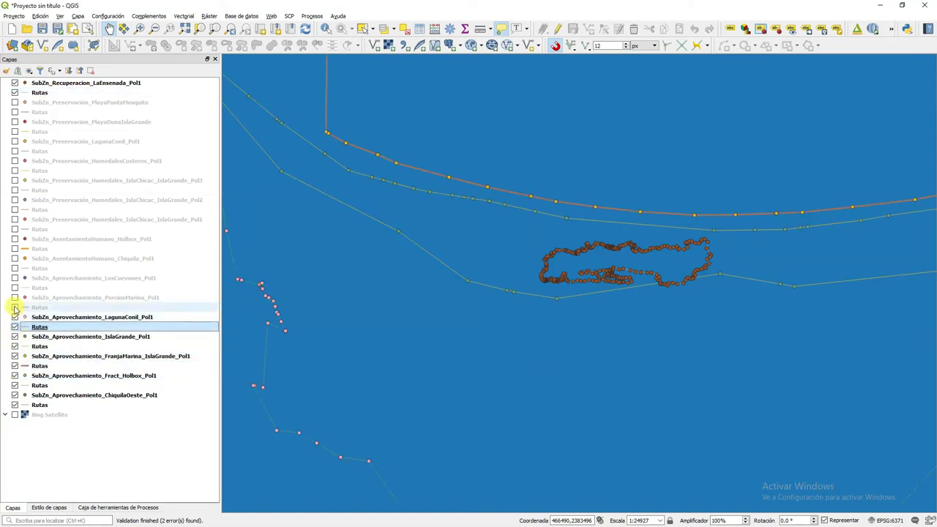
left_click(14, 297)
left_click(15, 287)
left_click(15, 278)
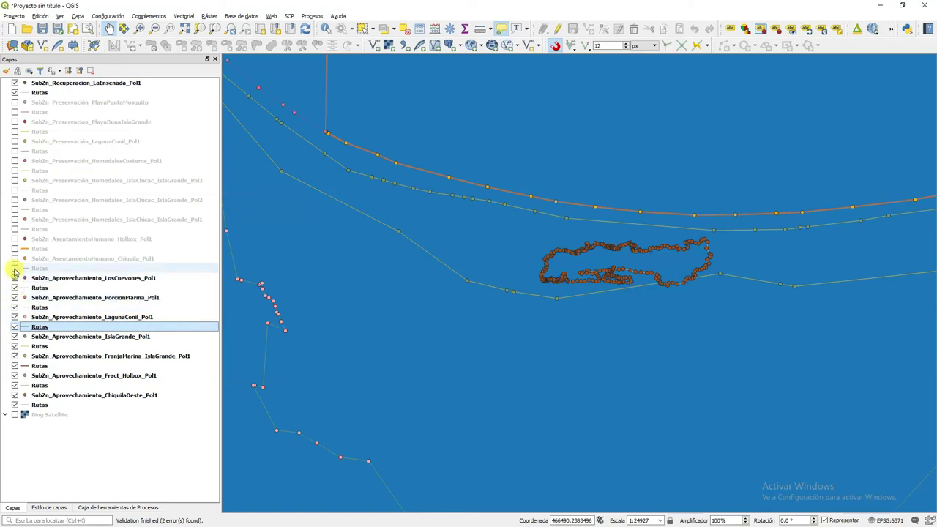
Show the SubZn_AsentamientoHumano point layers of Chiquila and Holbox together with their Rutas lines
left_click(15, 268)
left_click(15, 258)
left_click(14, 238)
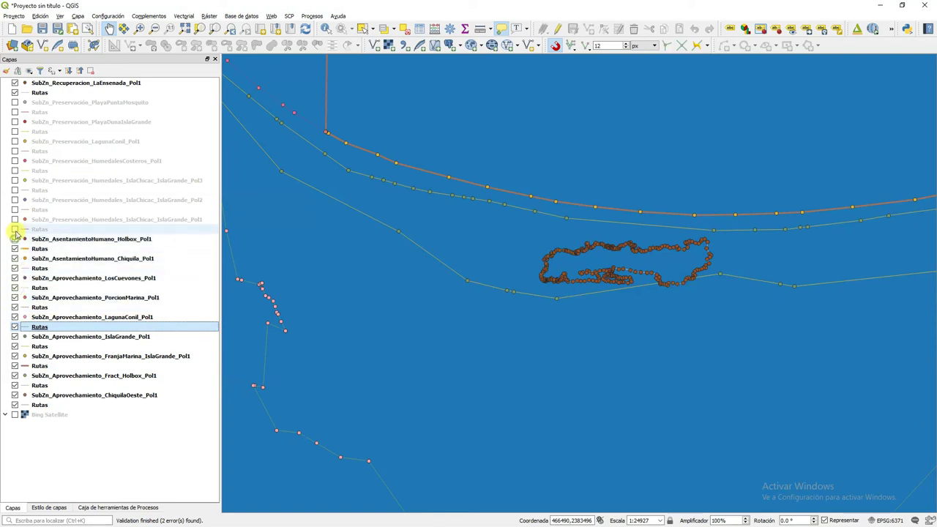
Show all SubZn_Preservación point layers together with their Rutas lines, from Humedales_IslaChicac_IslaGrande_Pol1 up to PlayaPuntaMosquito
left_click(15, 230)
left_click(15, 220)
left_click(15, 210)
left_click(15, 200)
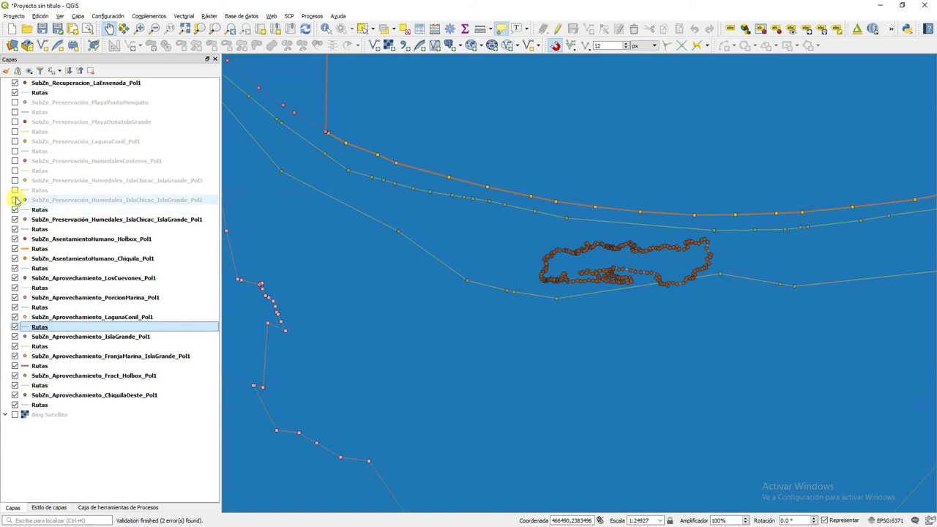
left_click(14, 180)
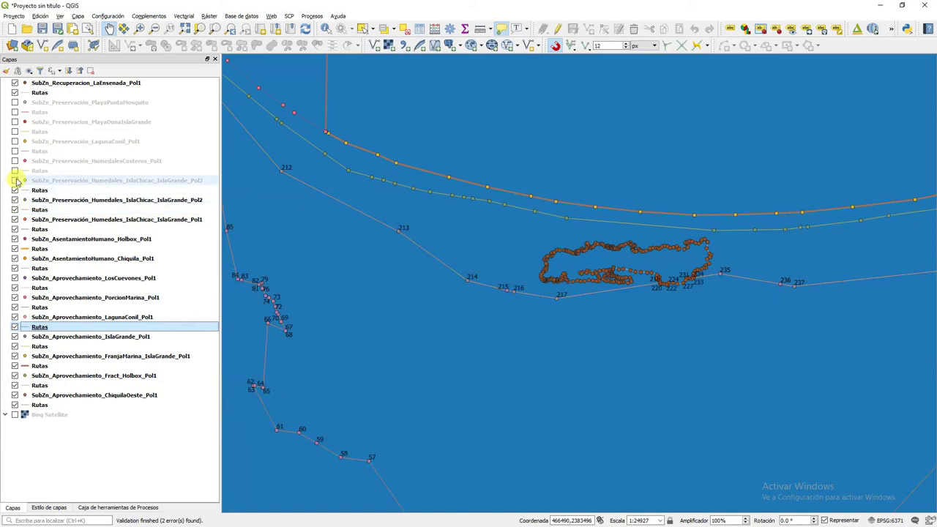
left_click(14, 170)
left_click(15, 160)
left_click(15, 151)
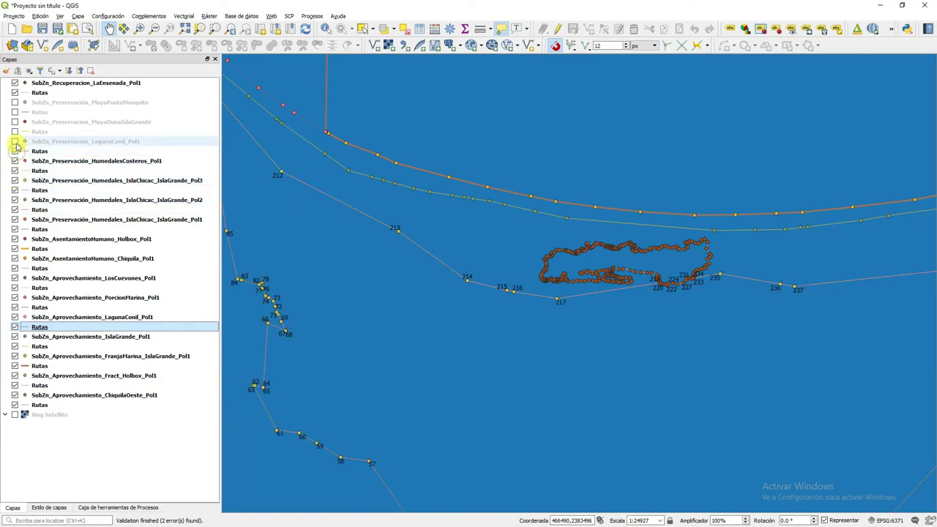
left_click(14, 141)
left_click(14, 132)
left_click(15, 122)
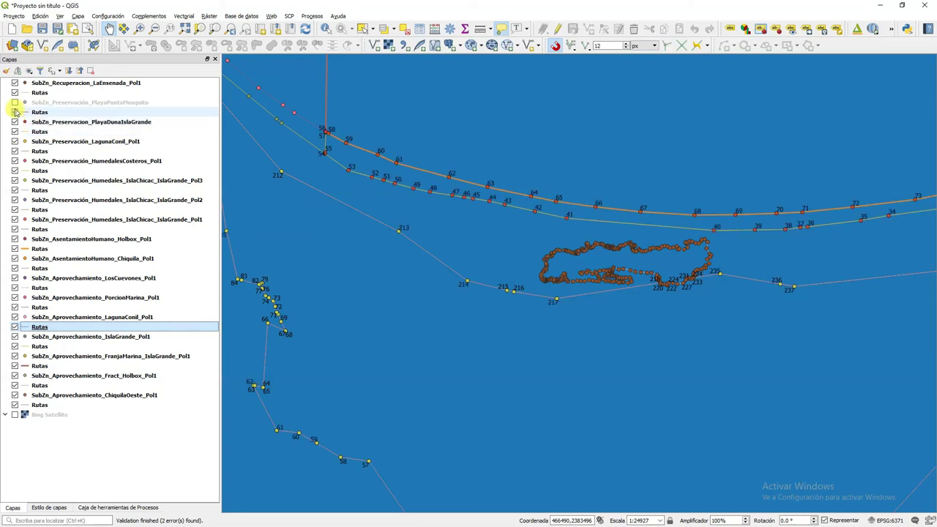
left_click(14, 112)
left_click(15, 103)
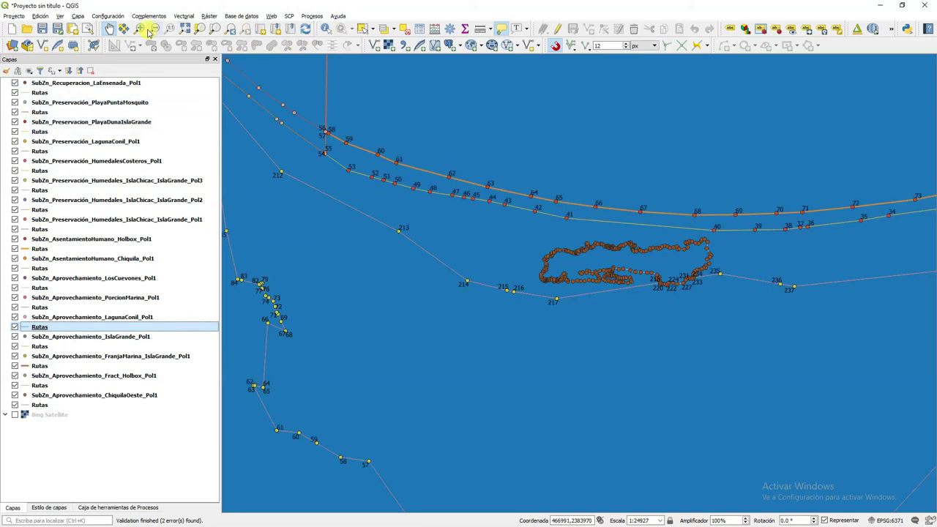
Set up a Poligonizar batch process with all Rutas line layers as input layers
left_click(184, 30)
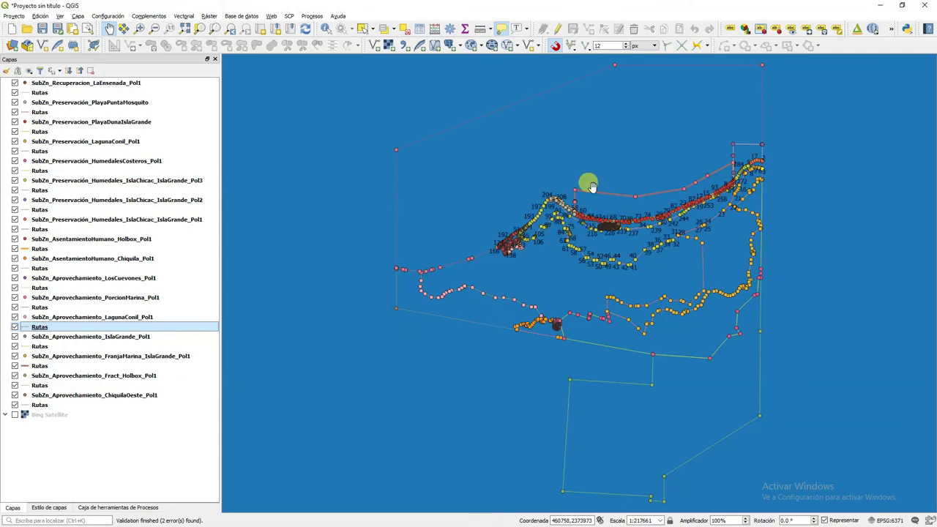
left_click(87, 511)
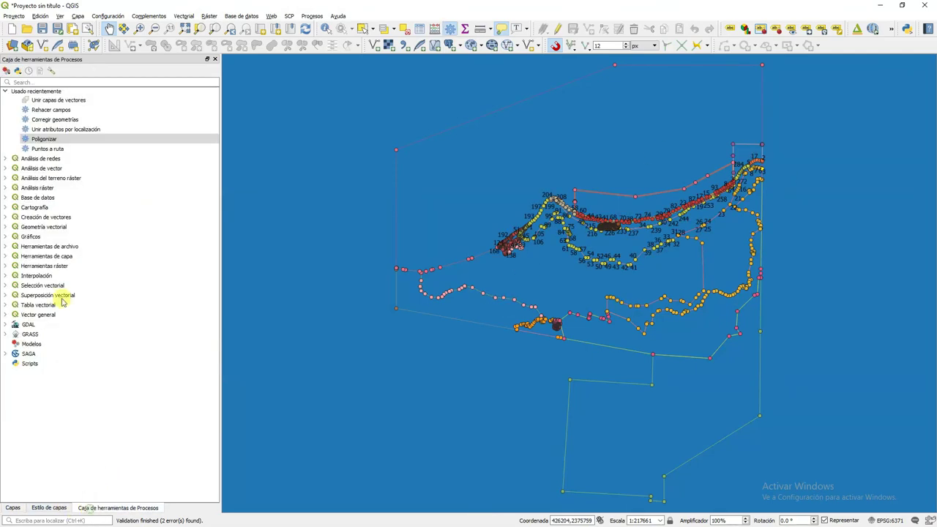
double_click(41, 139)
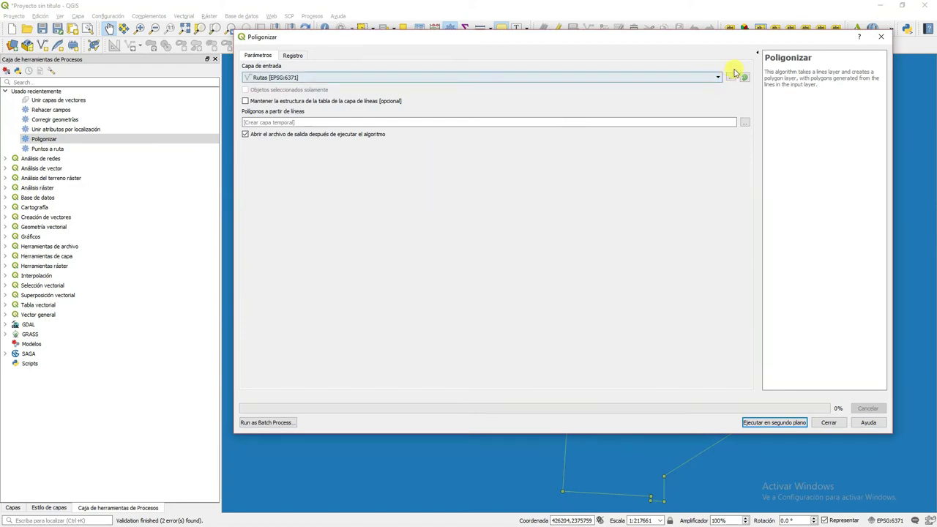
left_click(249, 424)
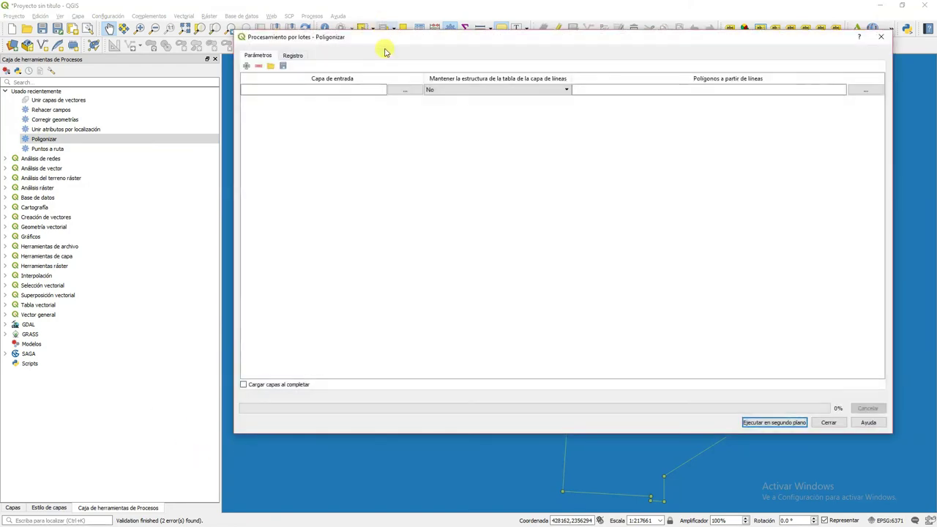
left_click(405, 90)
left_click(445, 95)
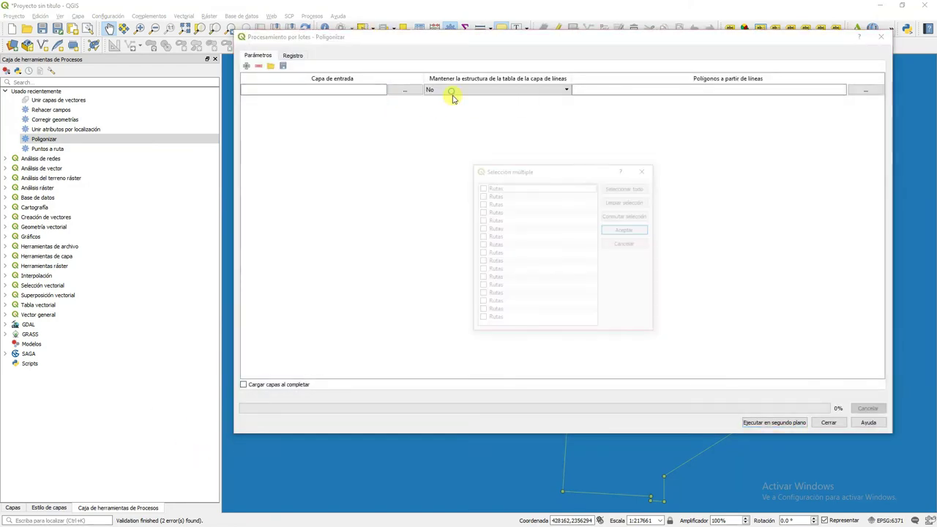
left_click(624, 188)
left_click(627, 230)
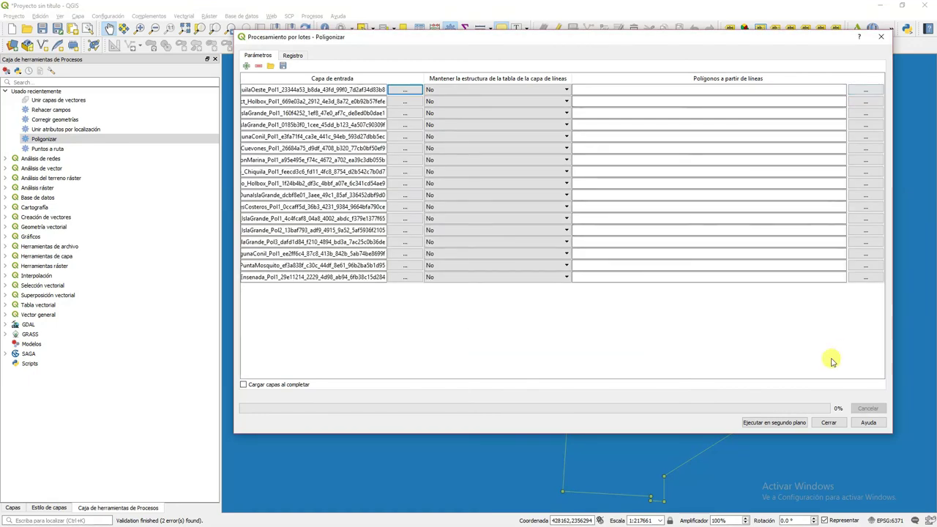
Try to run the Poligonizar batch without output files, and widen the input layer column to show the full layer names
left_click(791, 425)
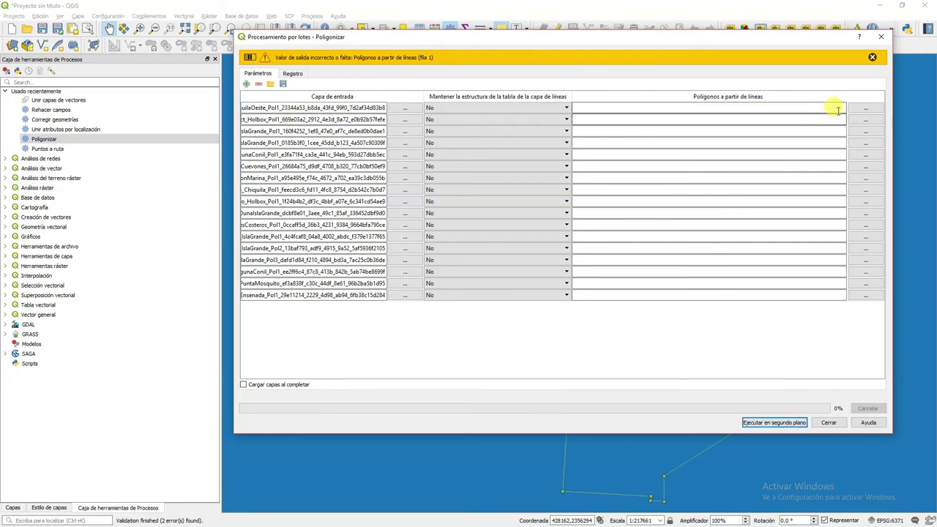
left_click(860, 112)
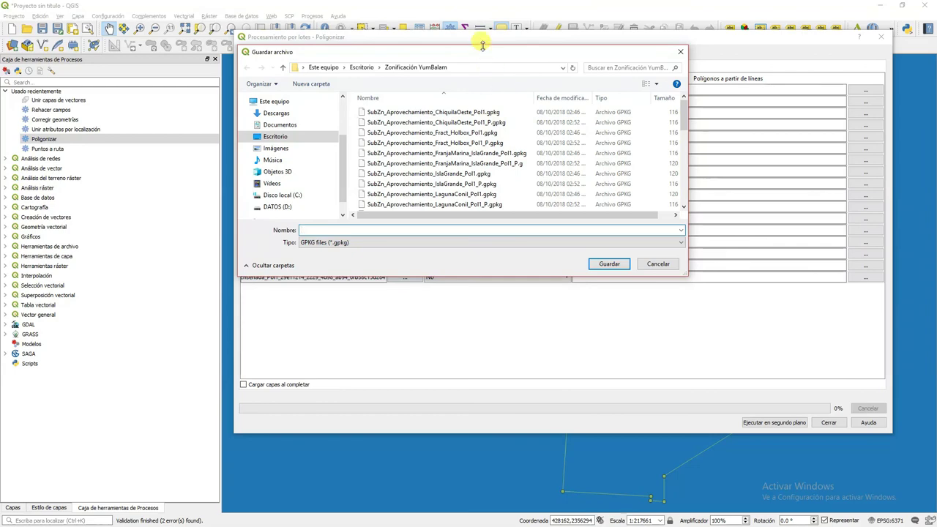
left_click_drag(481, 52, 527, 177)
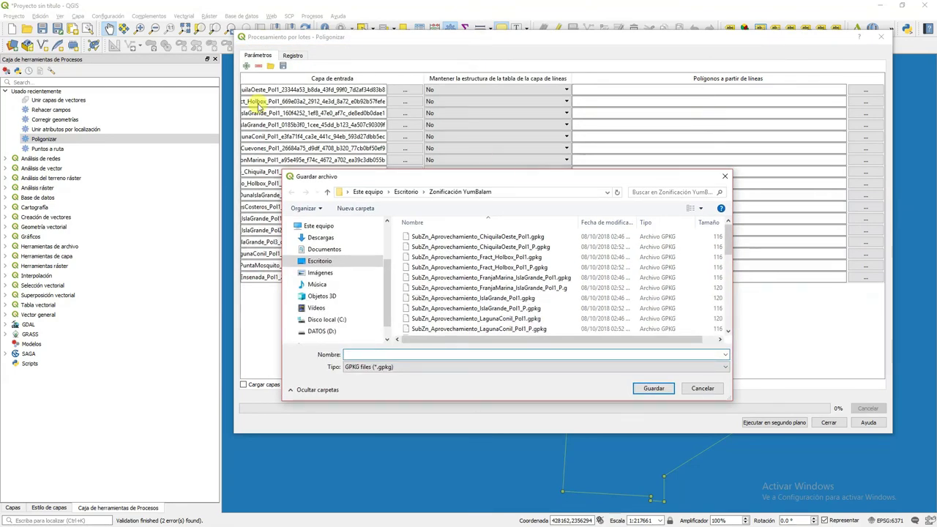
left_click(725, 176)
left_click_drag(231, 112, 180, 110)
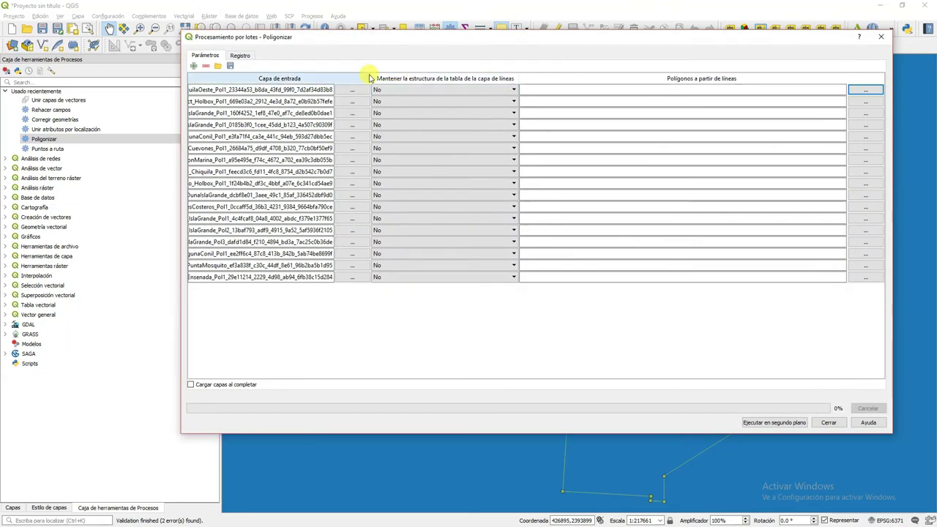
left_click_drag(369, 78, 497, 78)
Try to name the first batch output after SubZn_Aprovechamiento_ChiquilaOeste_Pol1.gpkg, and abandon the batch process
left_click(746, 92)
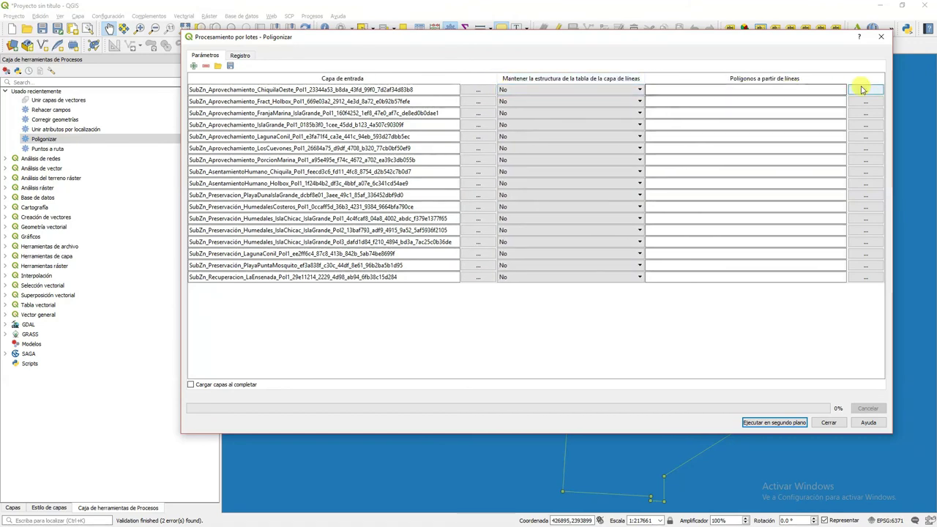
left_click(862, 89)
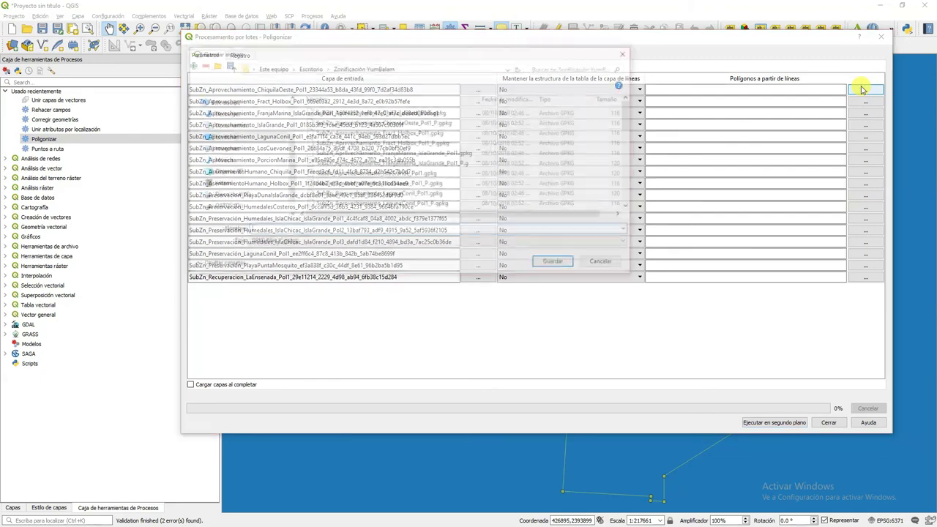
left_click_drag(471, 57, 472, 109)
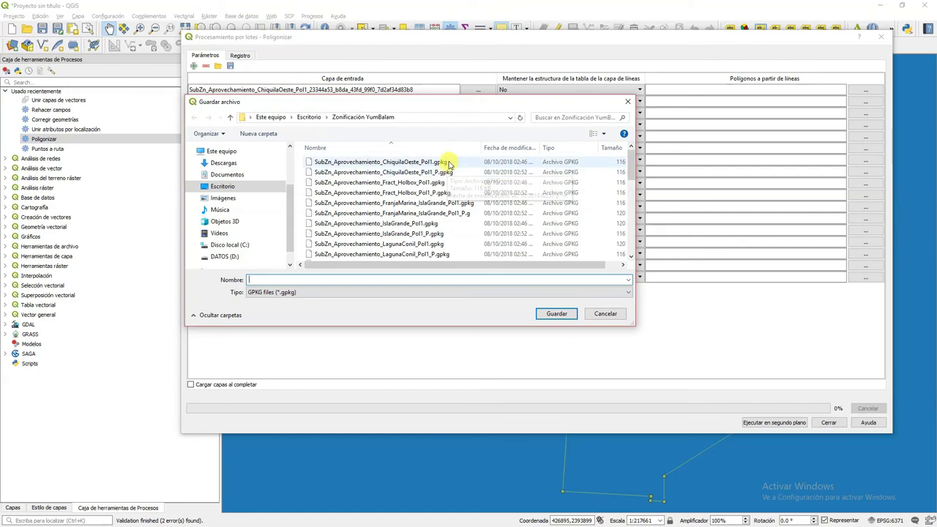
left_click(389, 161)
double_click(359, 279)
left_click(366, 279)
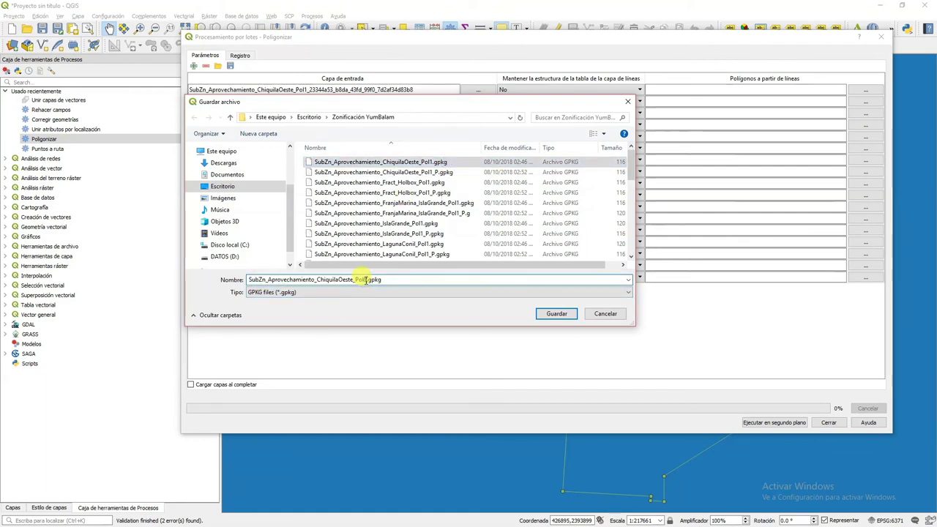
left_click(608, 314)
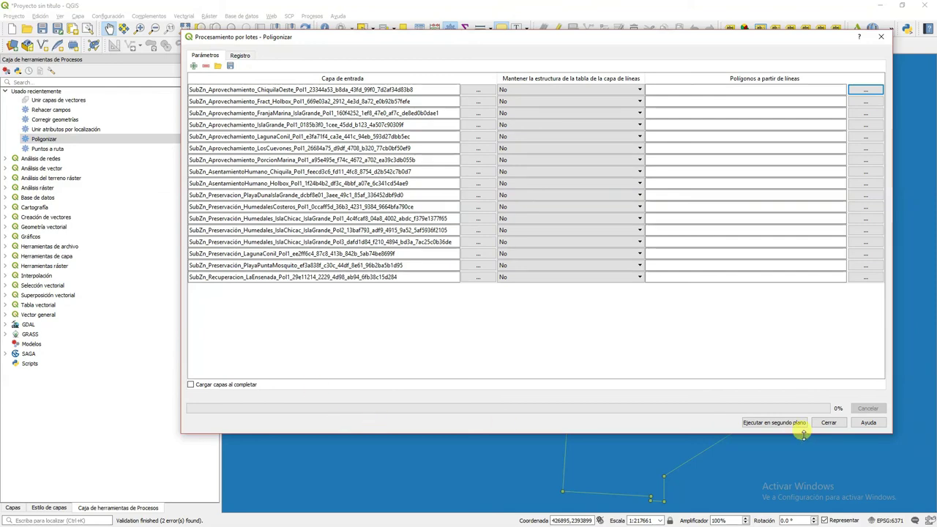
left_click(837, 425)
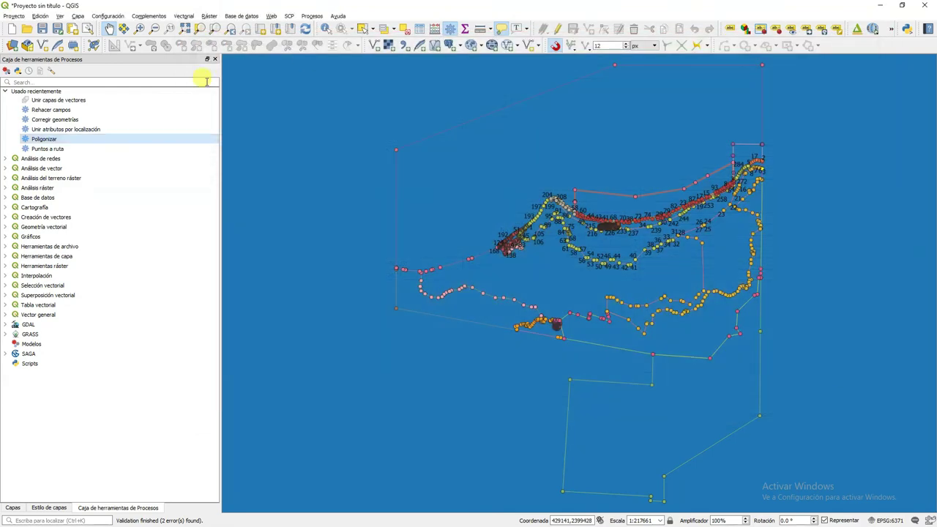
Run Poligonizar on the Rutas line layer of SubZn_Aprovechamiento_ChiquilaOeste_Pol1, creating a temporary polygon layer
double_click(44, 139)
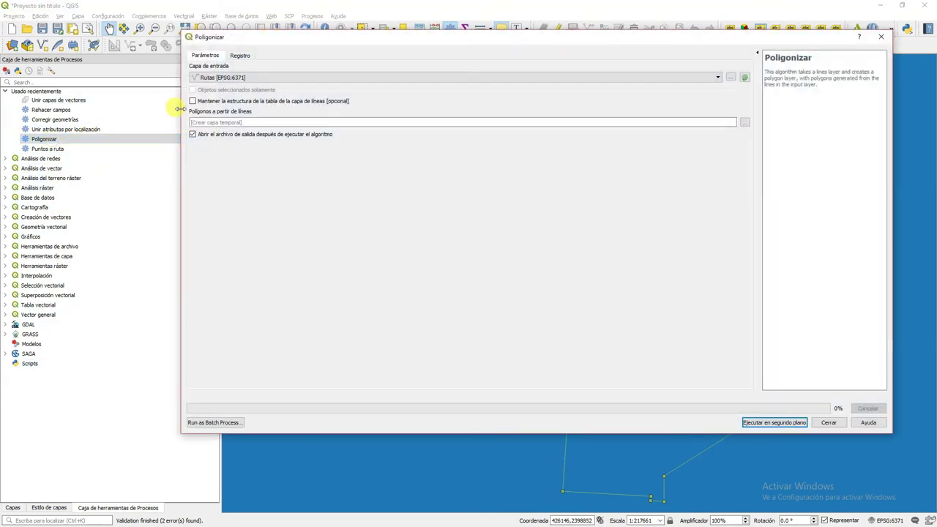
left_click(303, 75)
left_click(306, 79)
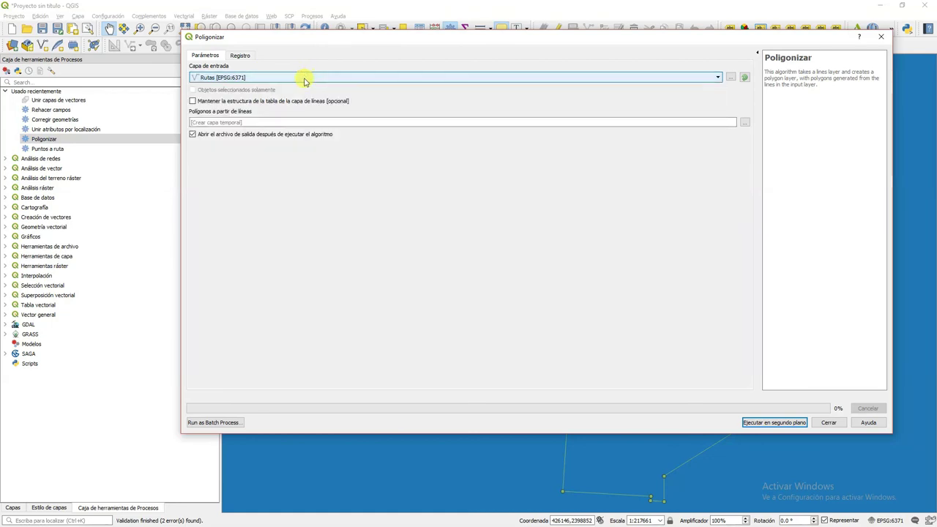
left_click(305, 77)
left_click(299, 86)
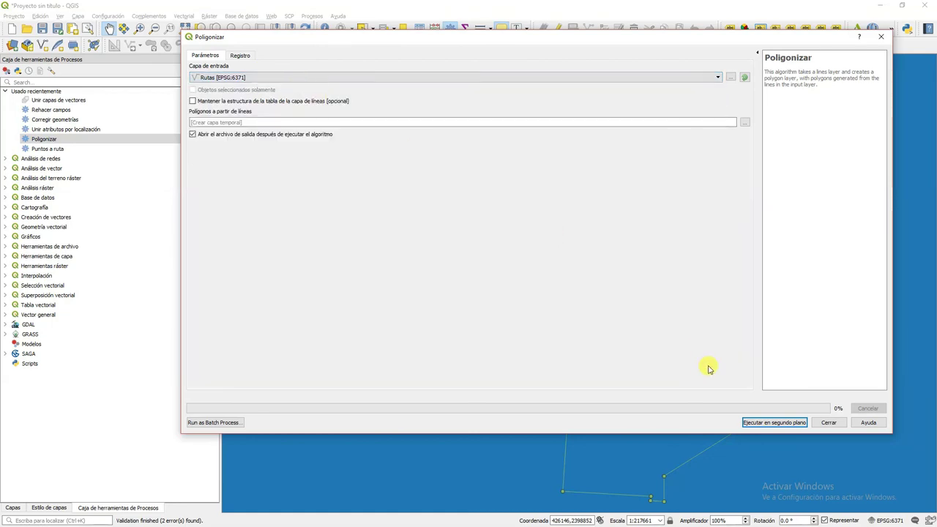
left_click(776, 423)
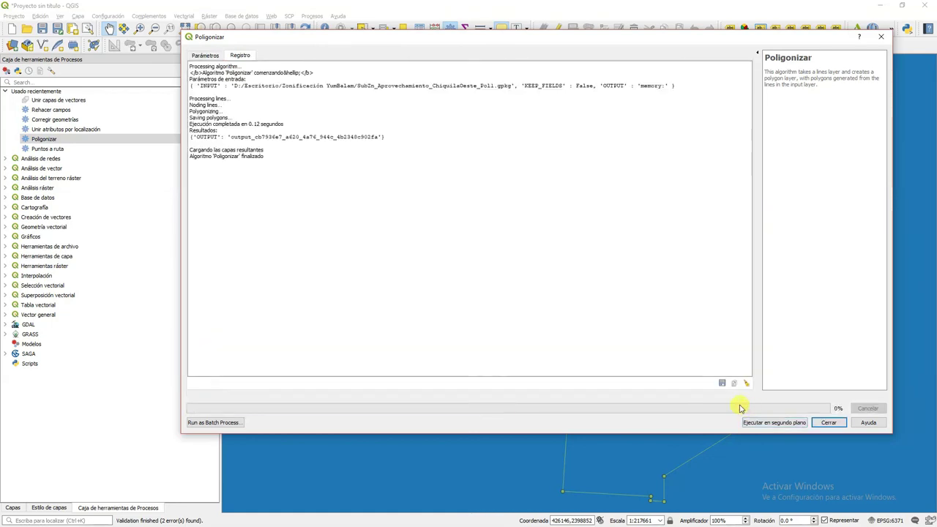
left_click(829, 422)
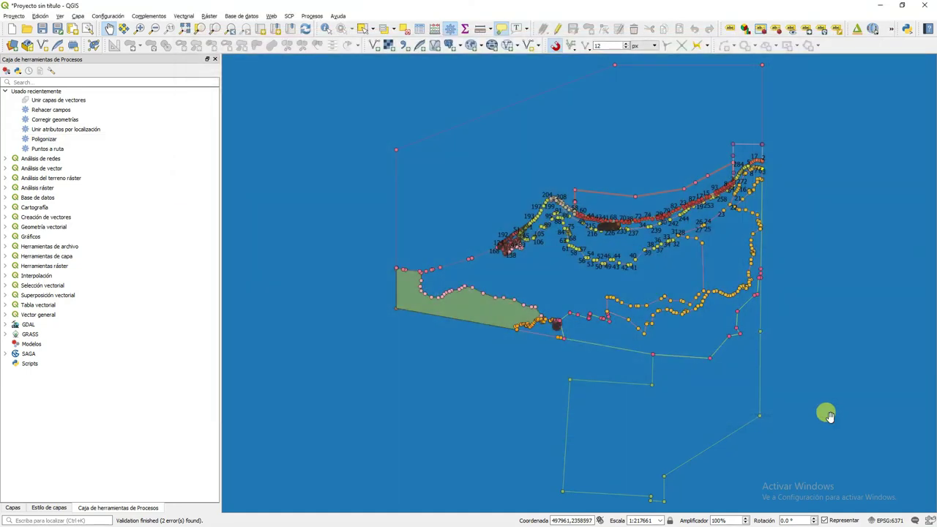
scroll(439, 326, "up", 1)
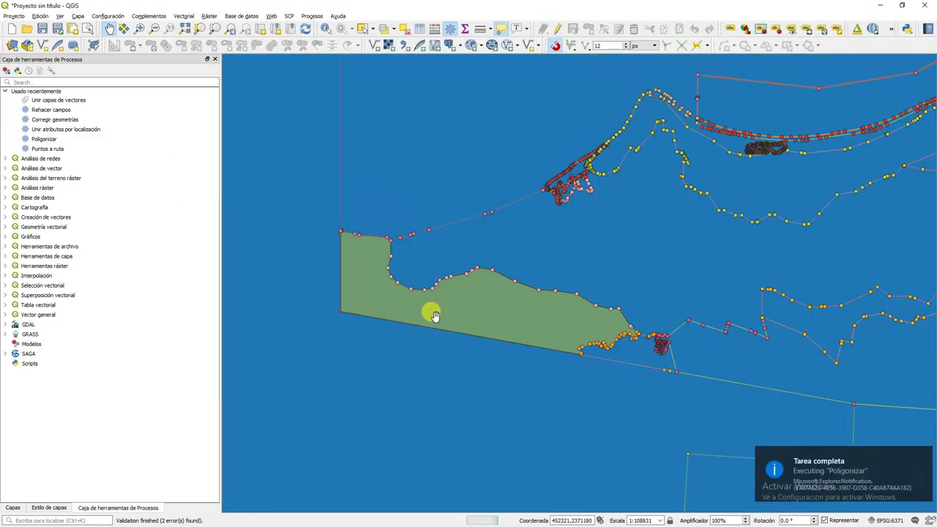
Remove all SubZn point layers, Rutas line layers and the temporary polygon layer from the project, keeping only Bing Satellite
left_click(13, 507)
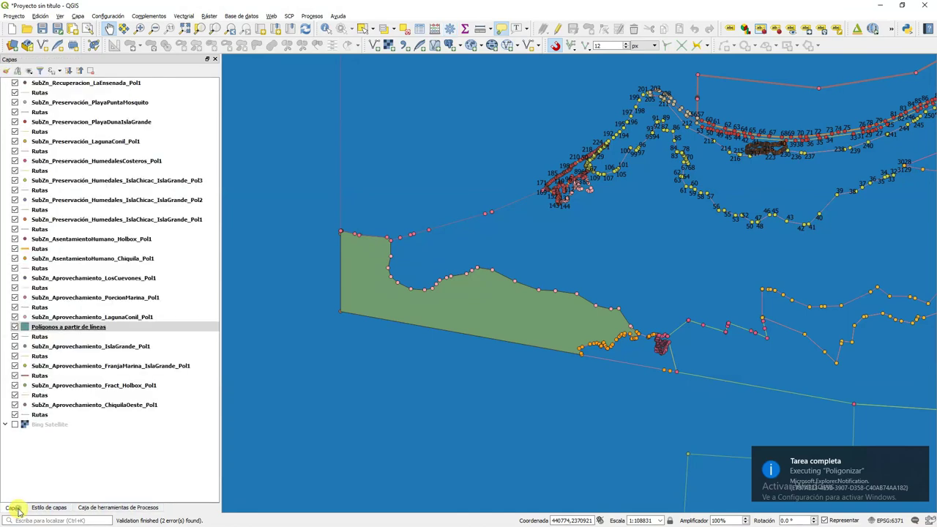
left_click(40, 415)
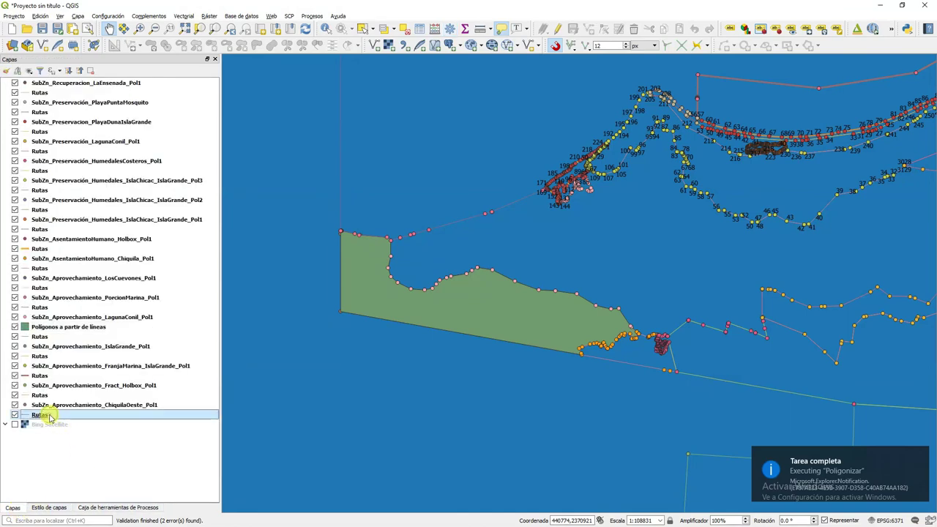
left_click(40, 82, "shift")
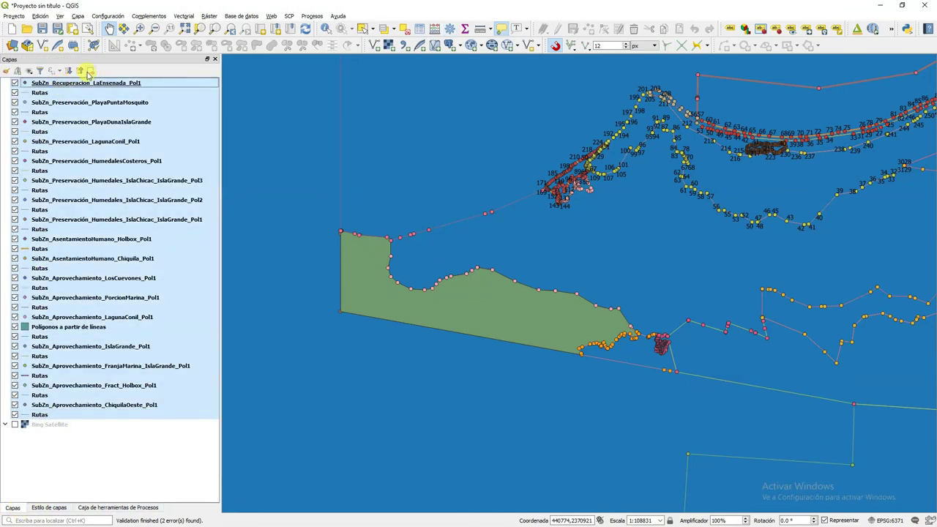
left_click(90, 71)
left_click(465, 280)
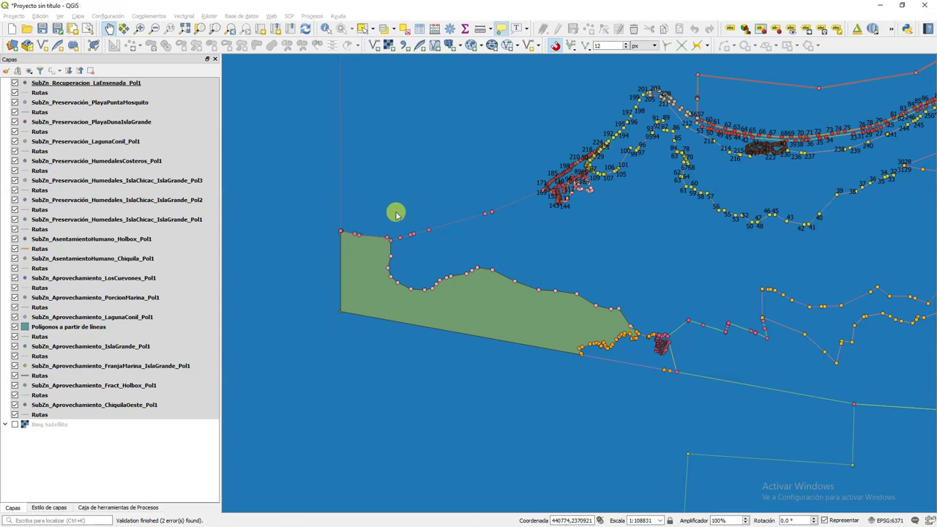
key("ctrl+d")
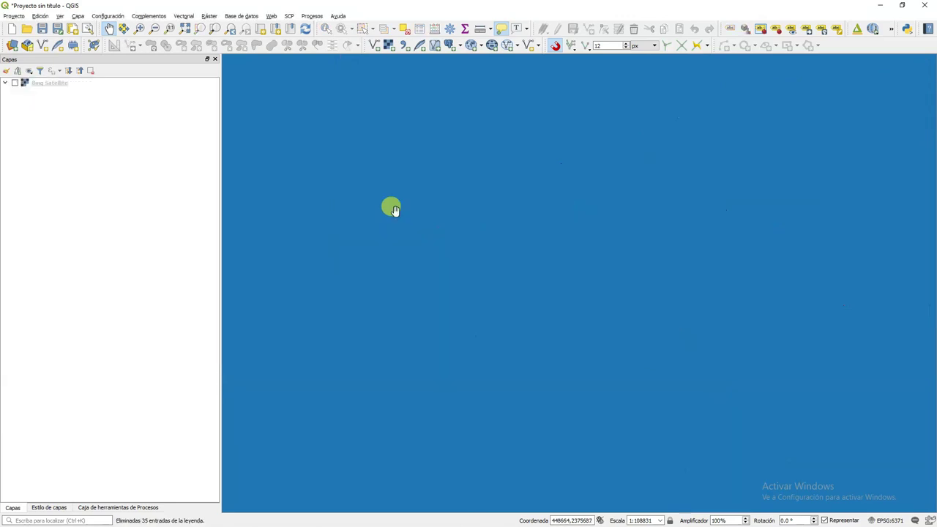
Browse for vector datasets in the Zonificación YumBalam folder and sort its files by type
left_click(12, 48)
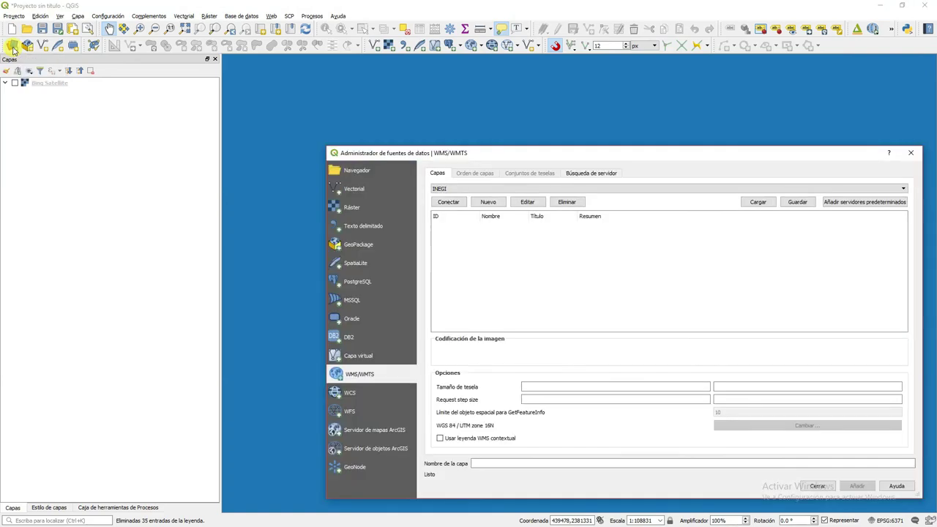
left_click(355, 190)
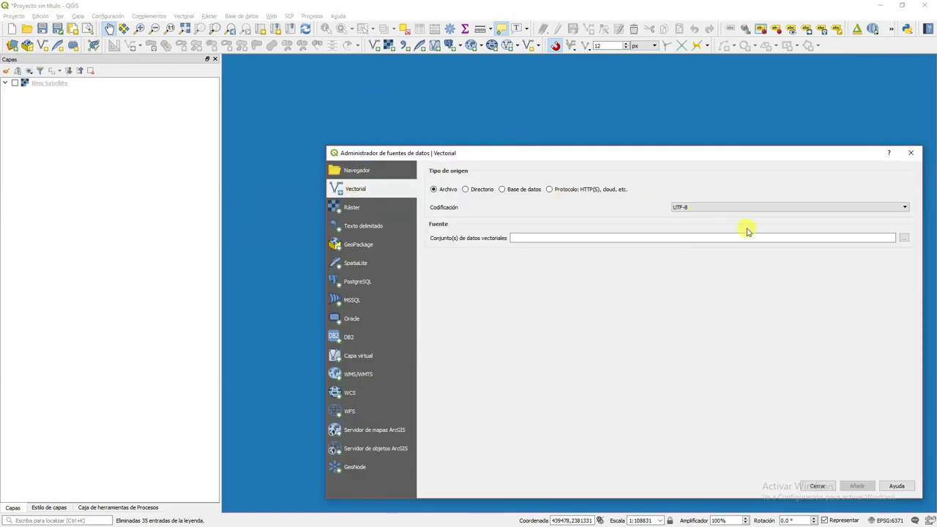
left_click(903, 238)
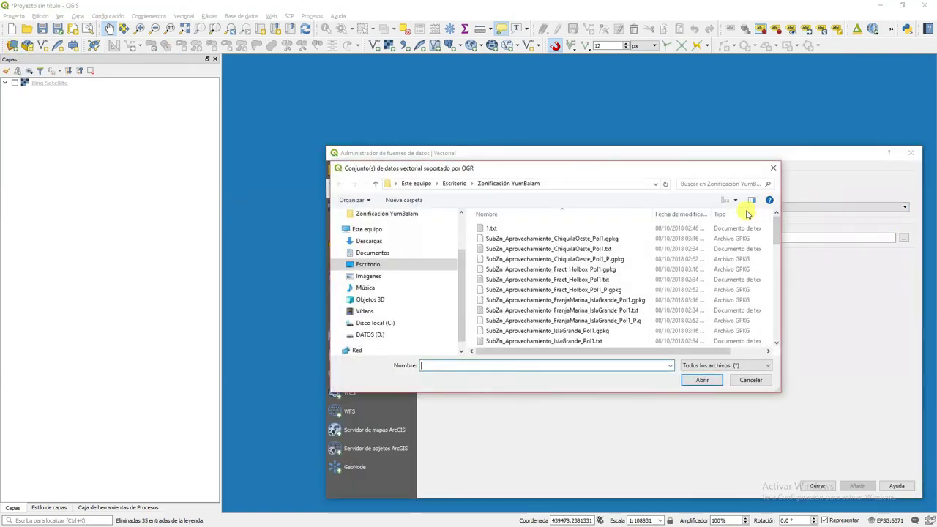
left_click(722, 214)
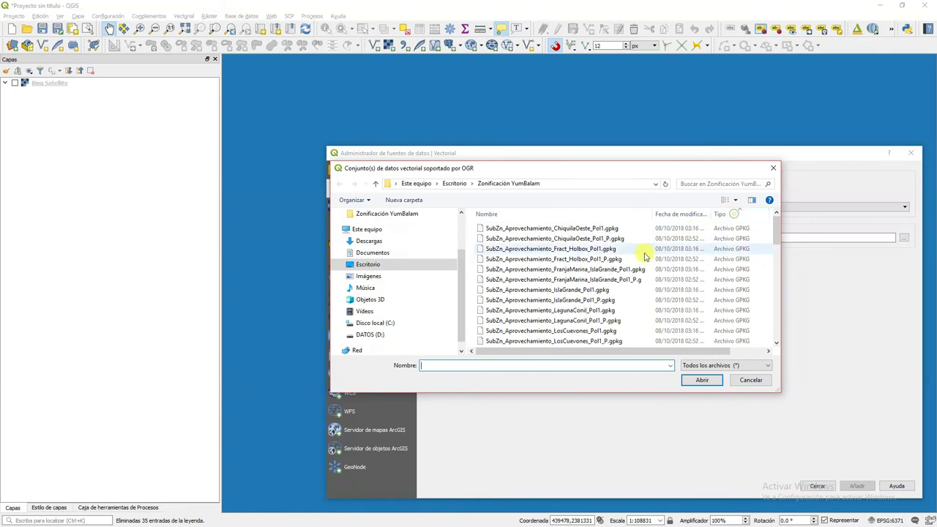
Select all GPKG files in the folder, from SubZn_Aprovechamiento_ChiquilaOeste_Pol1 through SubZn_Recuperacion_LaEnsenada_Pol1_P
left_click(621, 228)
scroll(622, 272, "down", 3)
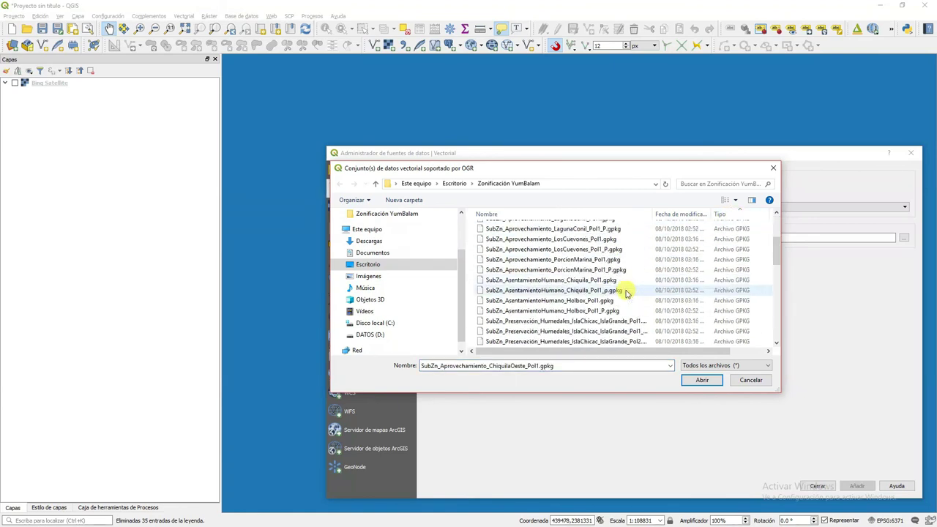
left_click(627, 313, "shift")
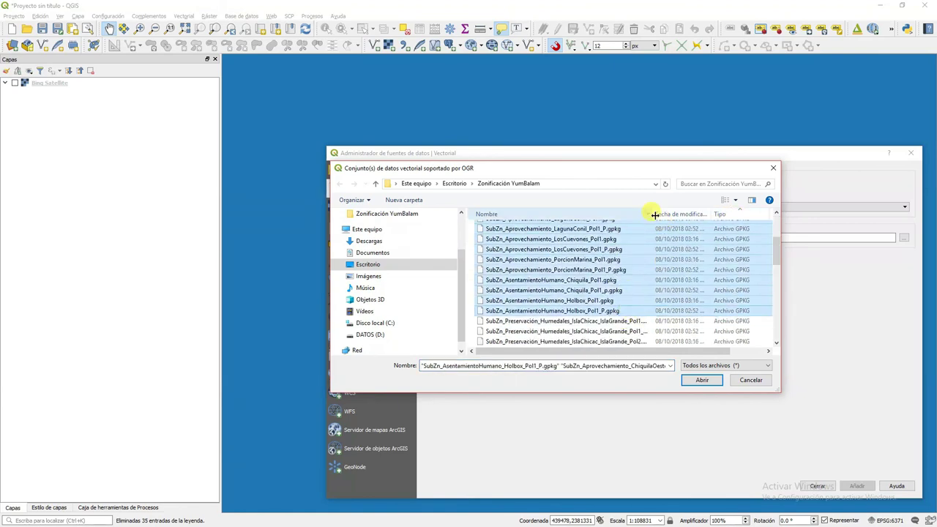
left_click_drag(652, 213, 678, 211)
scroll(648, 307, "down", 2)
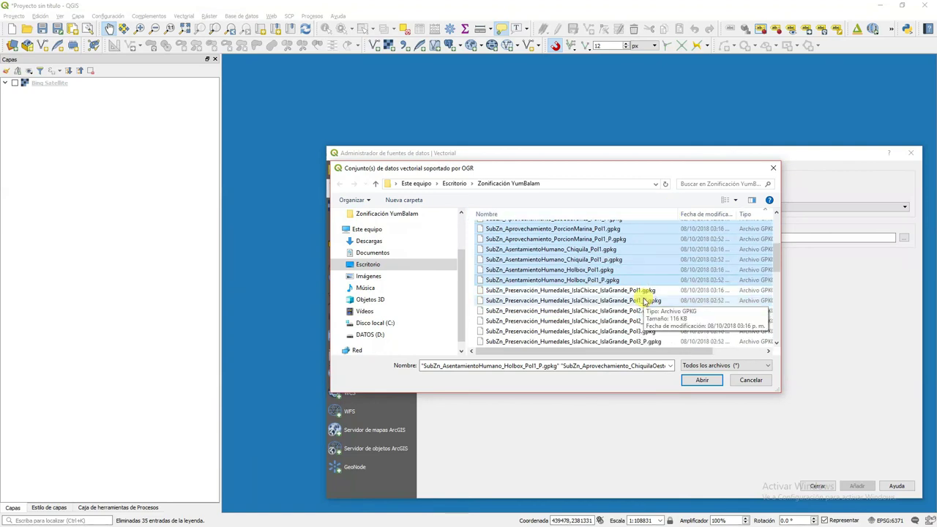
left_click(648, 313, "shift")
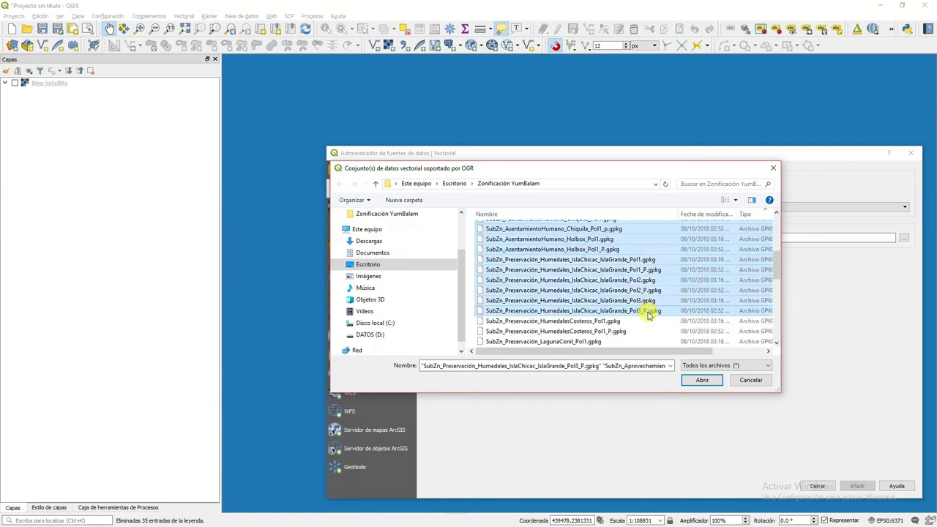
scroll(648, 312, "down", 4)
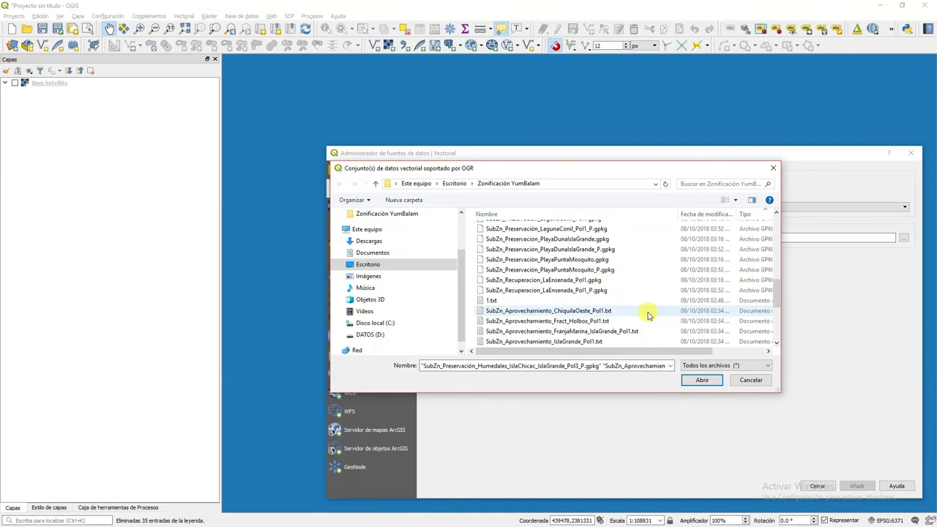
left_click(641, 294, "shift")
scroll(642, 296, "up", 6)
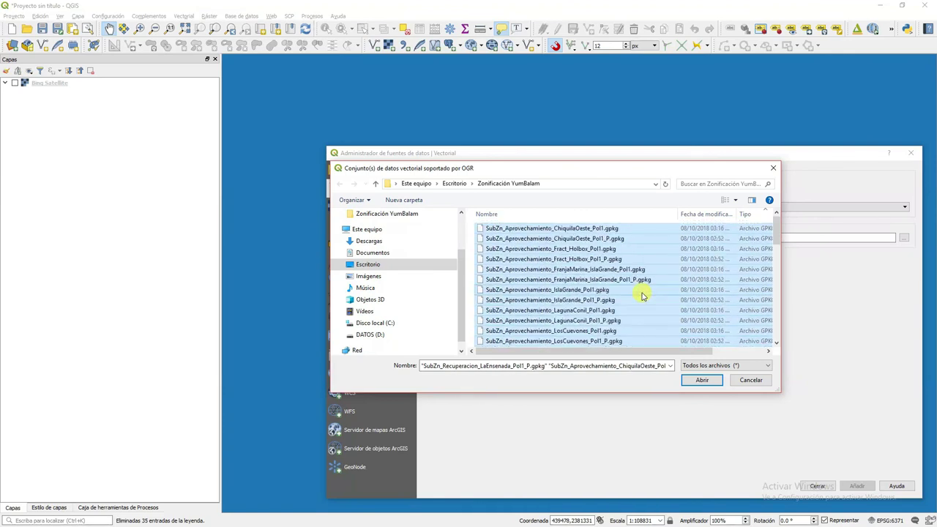
Exclude the Aprovechamiento _P files from the selection, from ChiquilaOeste_Pol1_P through LosCuevones_Pol1_P
left_click(630, 239, "ctrl")
left_click(636, 258, "ctrl")
left_click(635, 281, "ctrl")
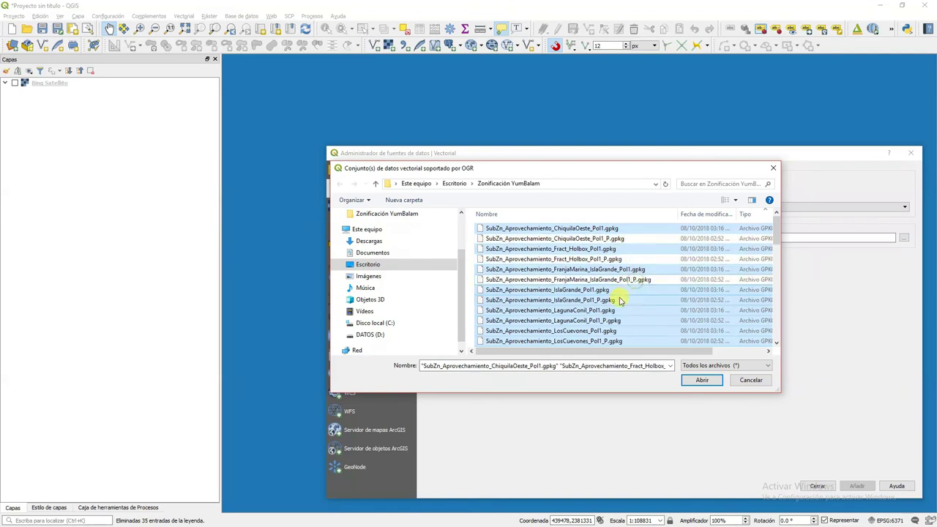
left_click(620, 299, "ctrl")
left_click(619, 322, "ctrl")
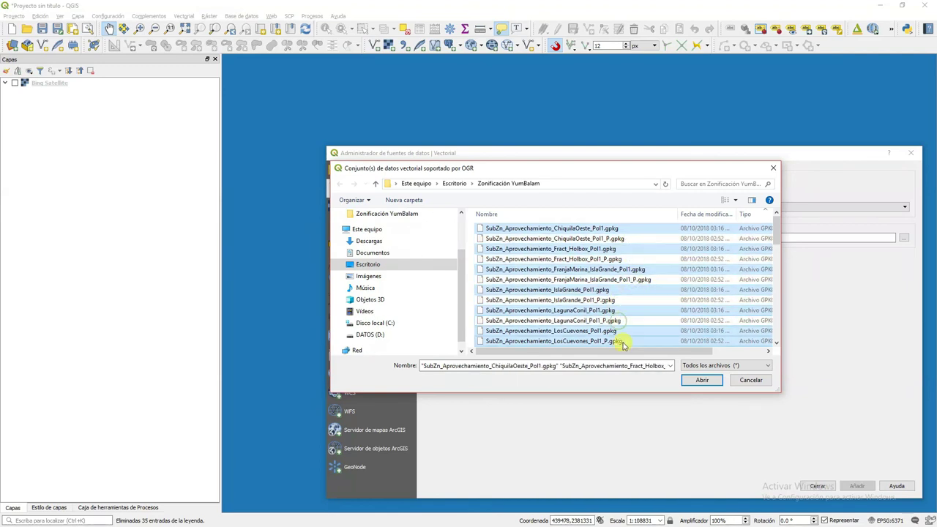
left_click(624, 341, "ctrl")
Exclude the _P files of Aprovechamiento_PorcionMarina, both AsentamientoHumano subzones and Preservación_Humedales_IslaChicac_IslaGrande_Pol1
scroll(625, 343, "down", 2)
scroll(624, 343, "down", 1)
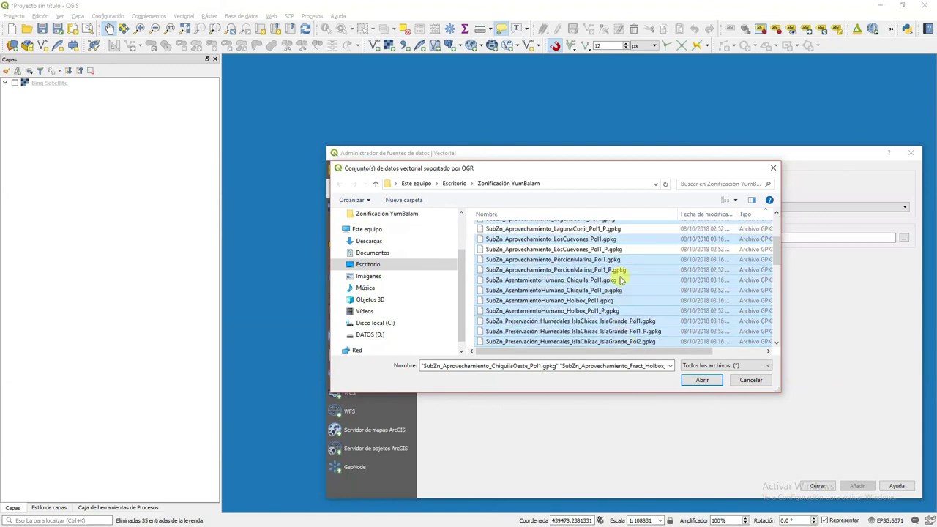
left_click(621, 270, "ctrl")
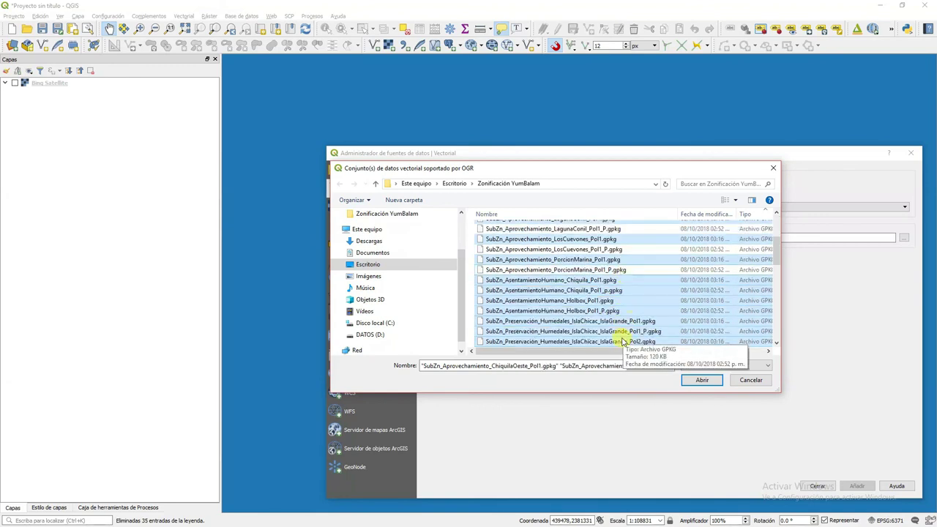
left_click(620, 290, "ctrl")
left_click(621, 311, "ctrl")
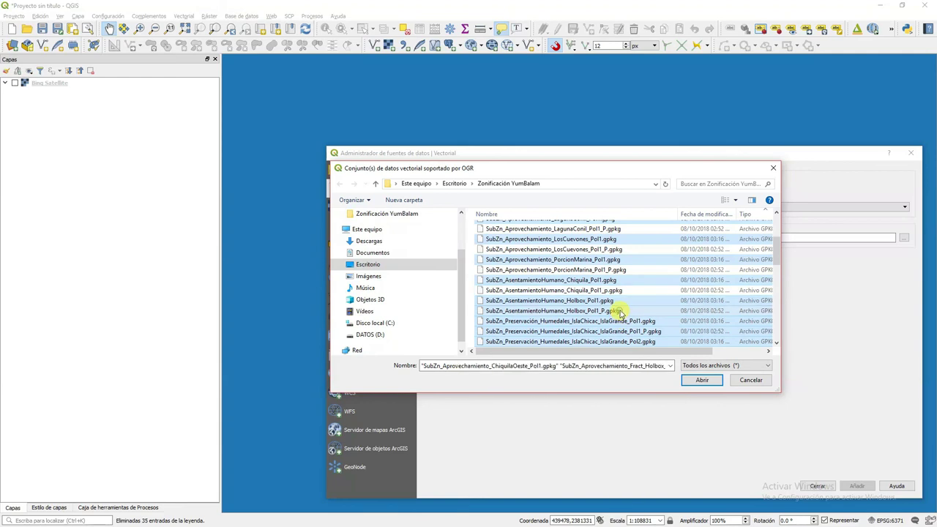
left_click(649, 331, "ctrl")
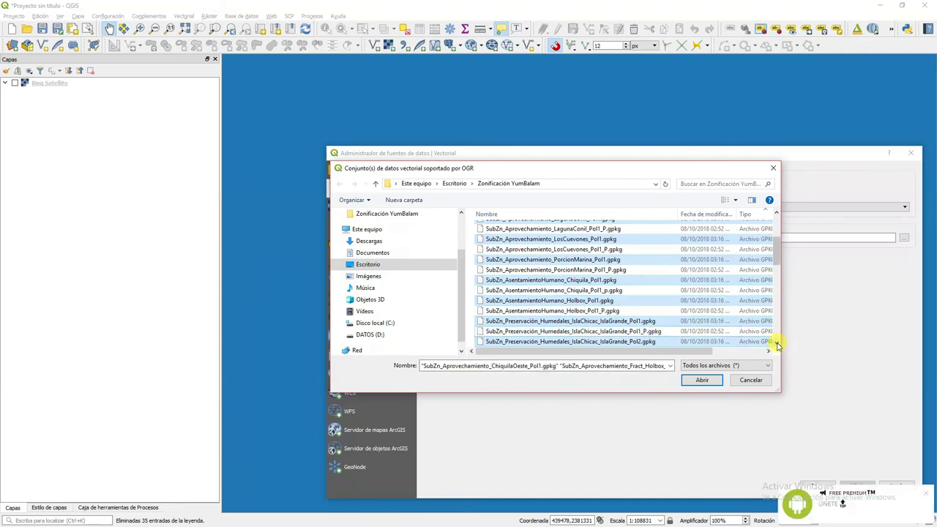
Exclude the Preservación _P files of Humedales_IslaChicac_IslaGrande Pol2 and Pol3, HumedalesCosteros and LagunaConil
scroll(777, 344, "down", 2)
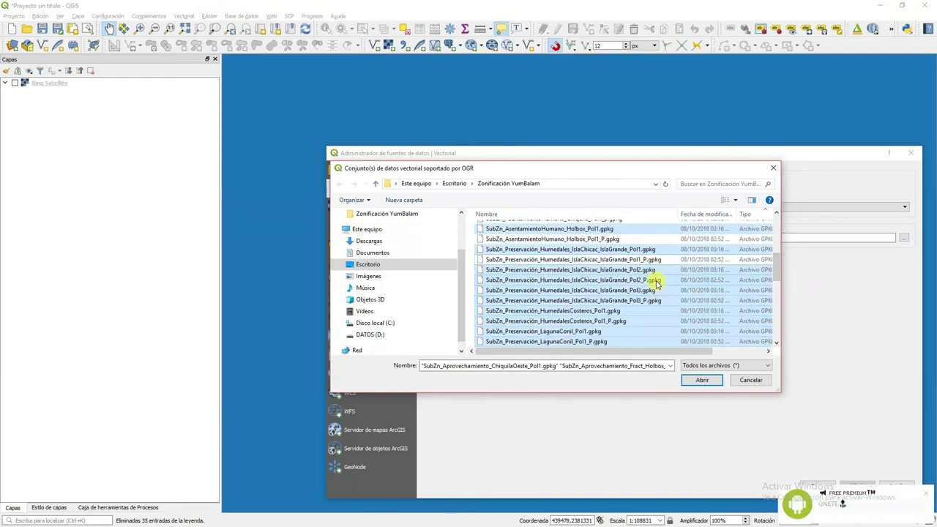
left_click(657, 281, "ctrl")
left_click(653, 300, "ctrl")
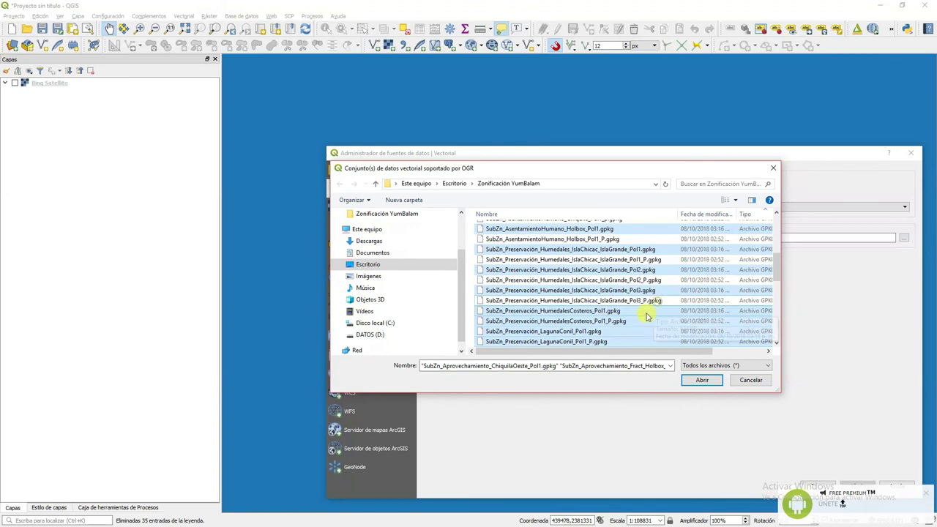
left_click(597, 334, "ctrl")
Exclude the PlayaPuntaMosquito, PlayaDunaIslaGrande and LaEnsenada _P files, and add the remaining selected GPKG line files to the project
scroll(634, 328, "down", 3)
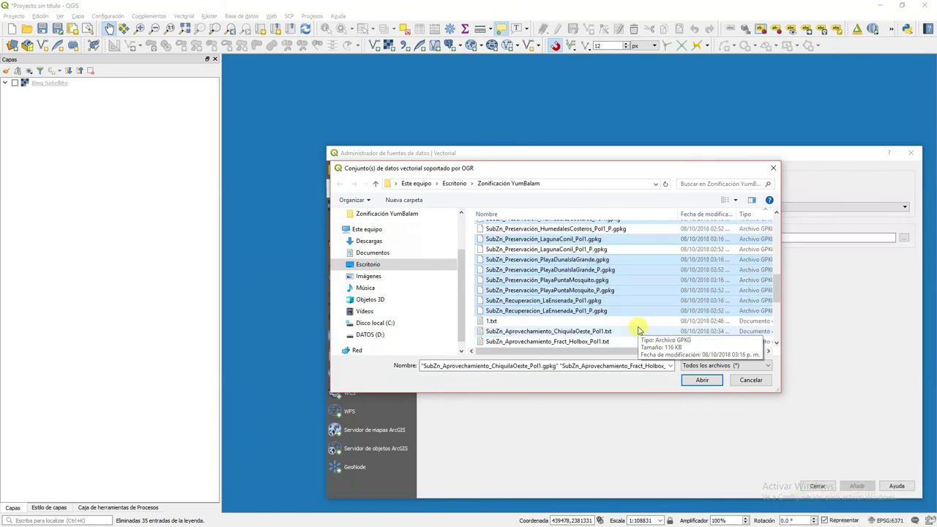
left_click(612, 290, "ctrl")
left_click(607, 269, "ctrl")
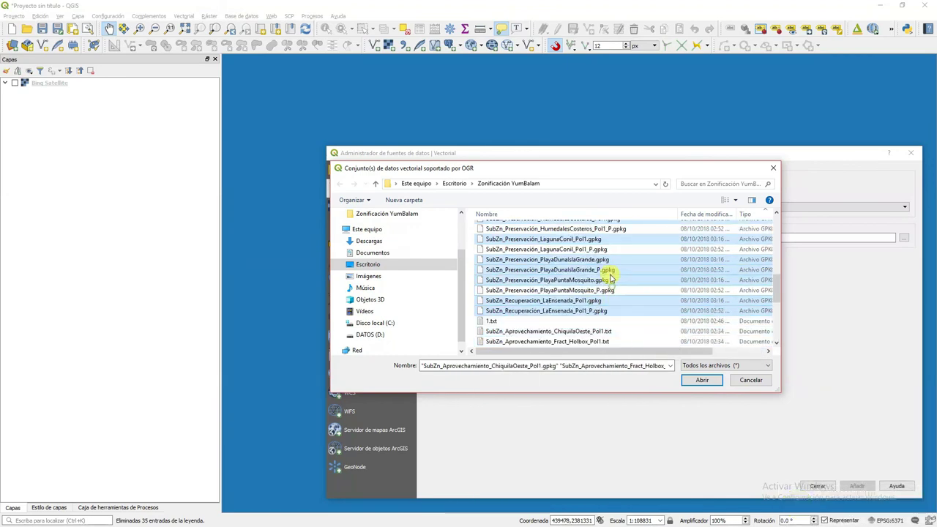
left_click(611, 311, "ctrl")
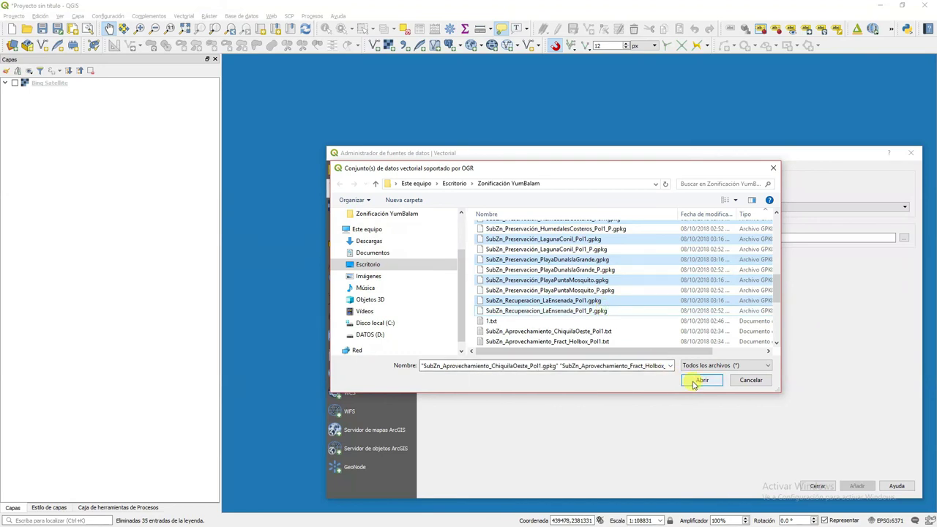
left_click(699, 381)
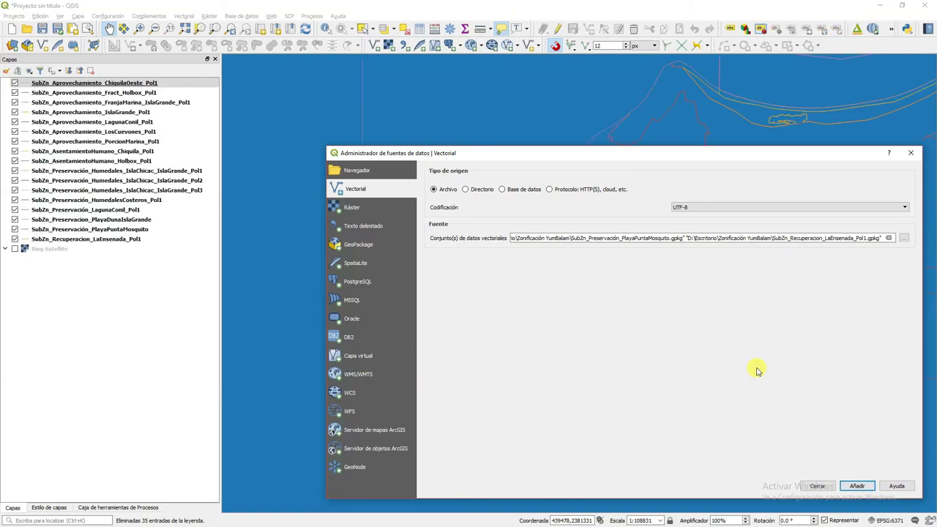
left_click(820, 486)
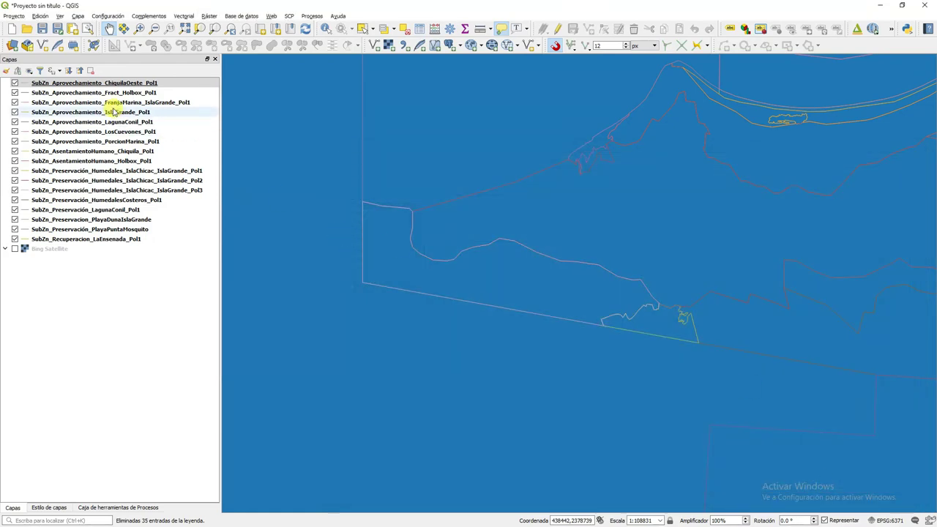
View the line layers at full extent and compare their outlines with the Bing Satellite imagery
left_click(49, 507)
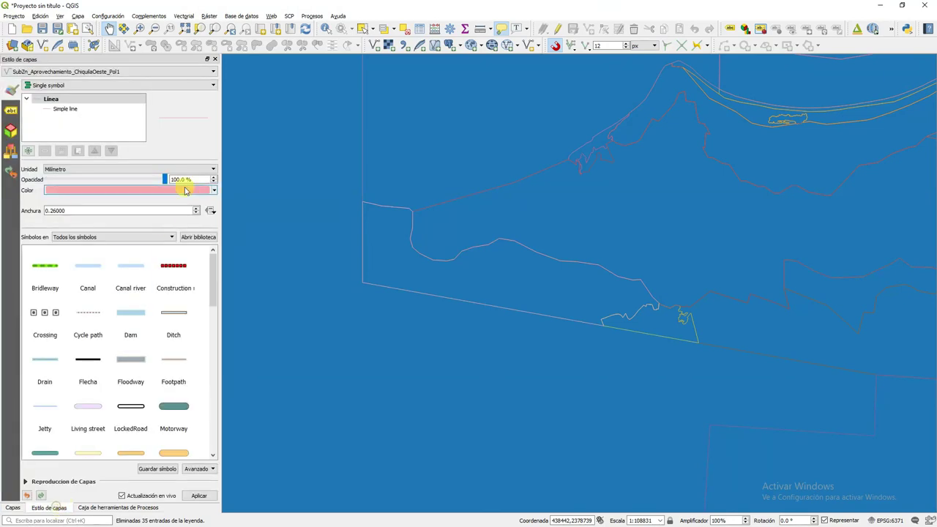
left_click(13, 508)
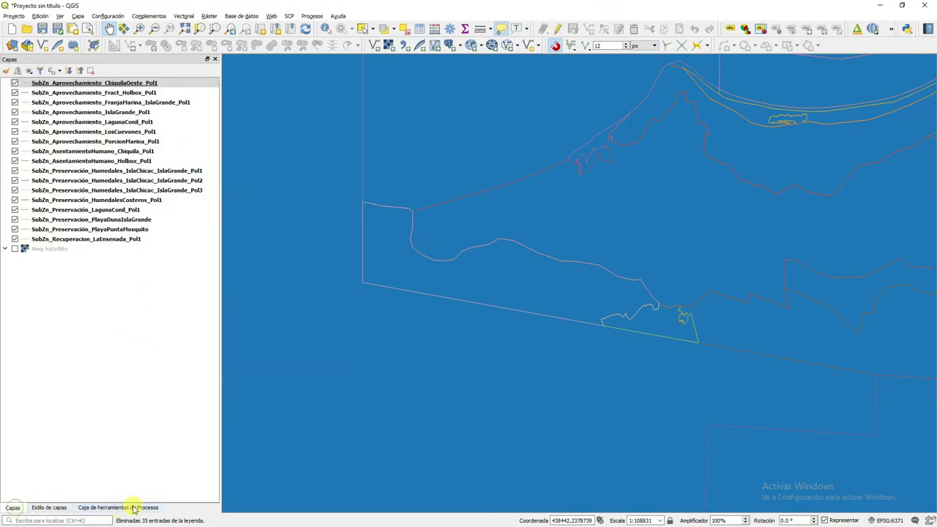
left_click(185, 29)
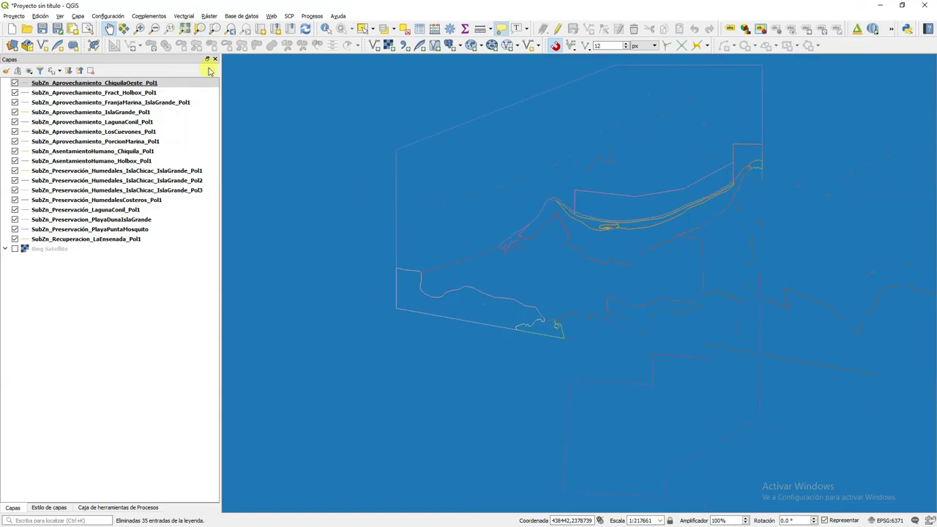
left_click(15, 249)
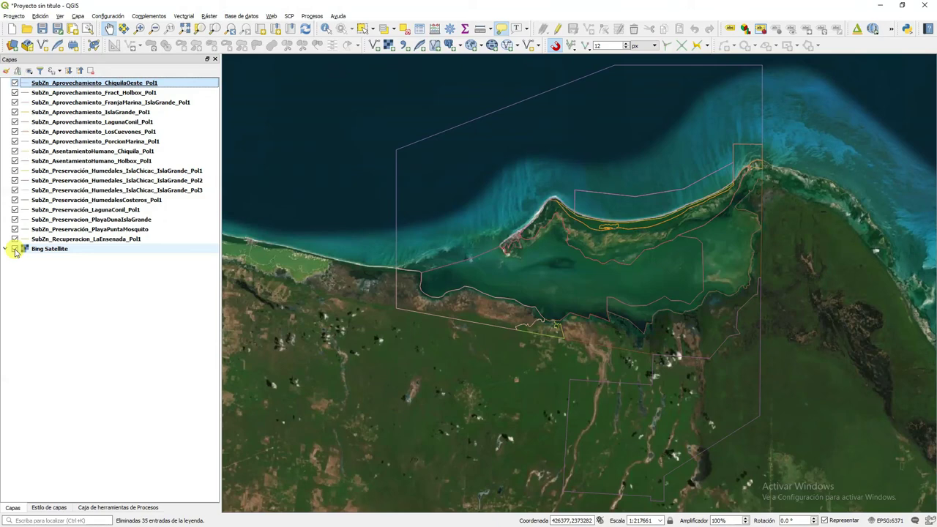
left_click(14, 250)
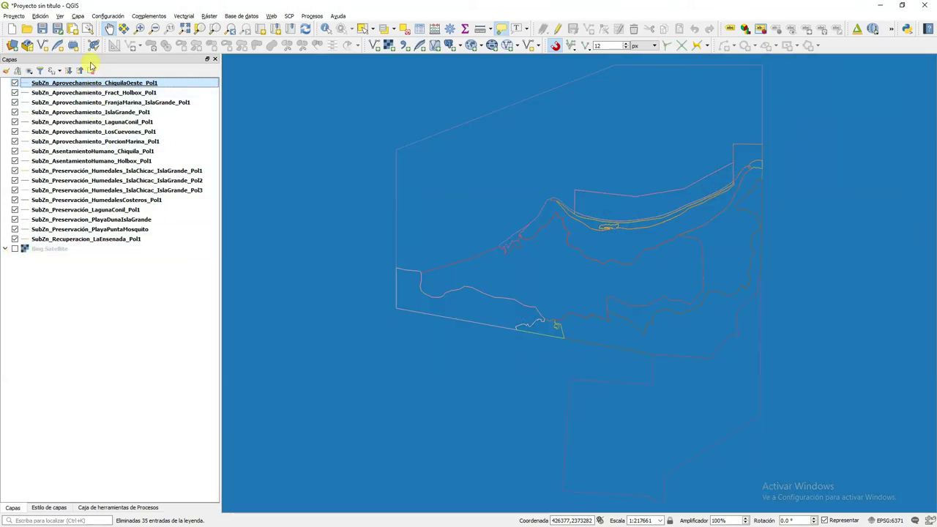
Start the Poligonizar algorithm as a batch process
left_click(100, 507)
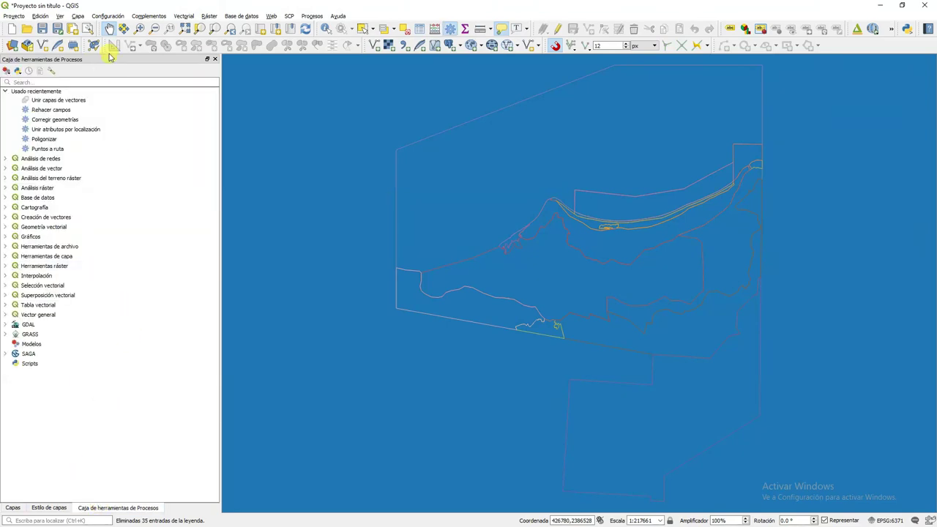
double_click(46, 139)
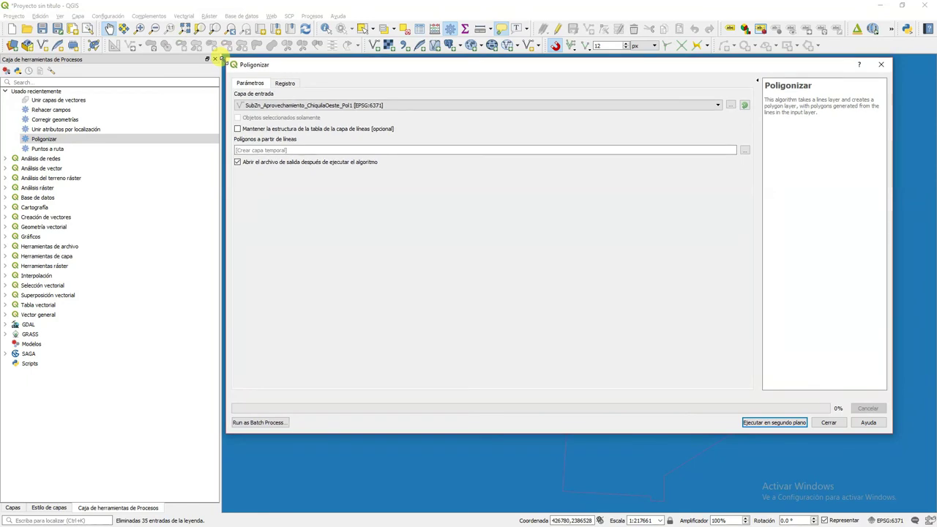
key("Escape")
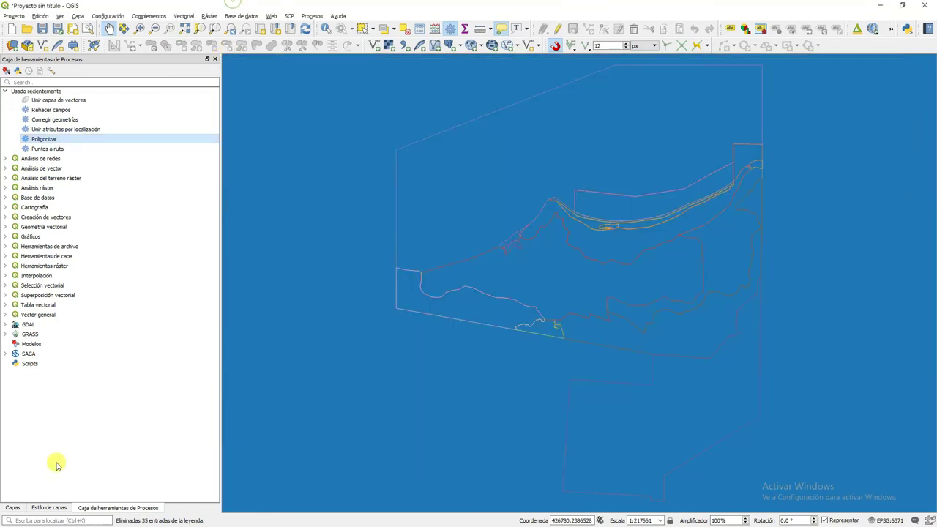
left_click(12, 507)
key("alt+Tab")
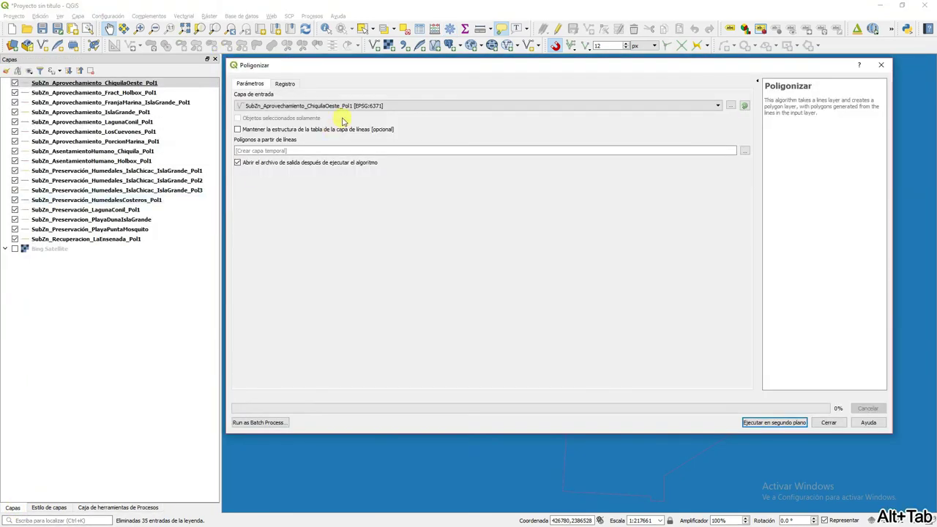
left_click(271, 424)
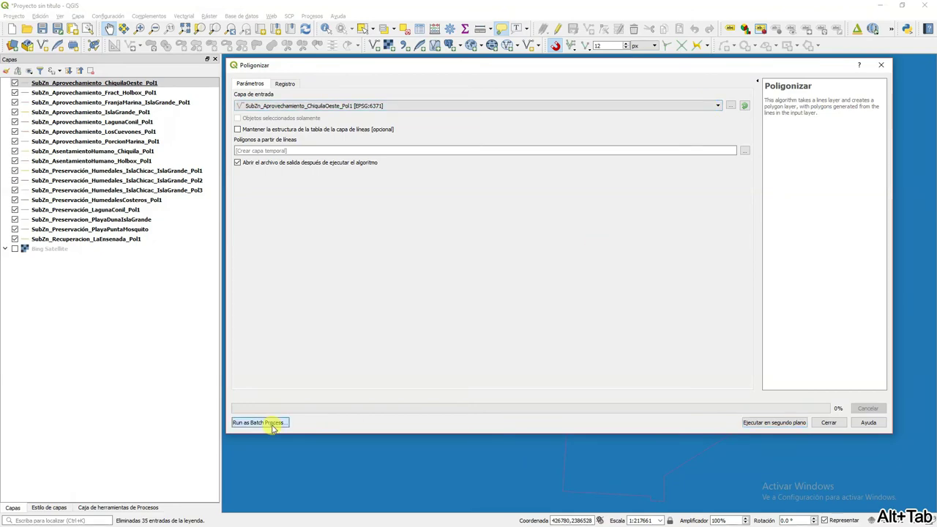
Select all open SubZn line layers as the batch input layers and try to run the Poligonizar batch
left_click(397, 119)
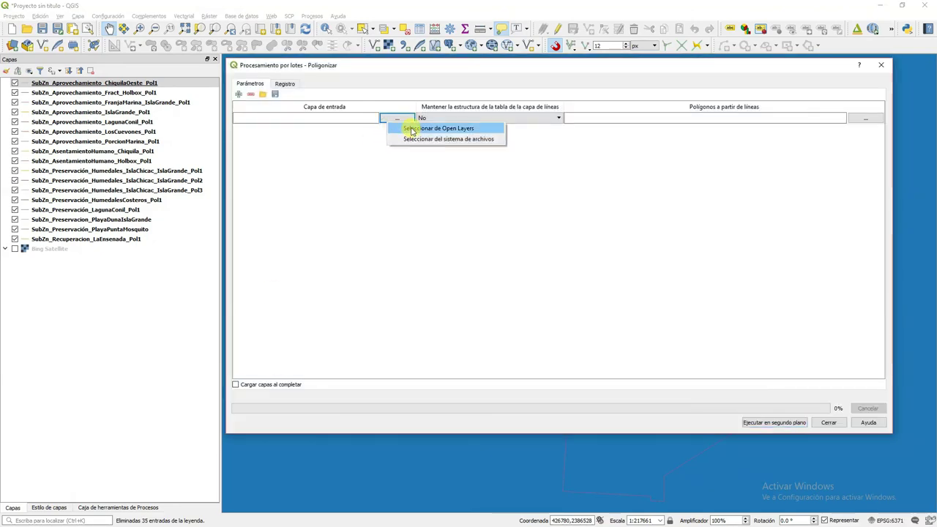
left_click(412, 128)
left_click(612, 188)
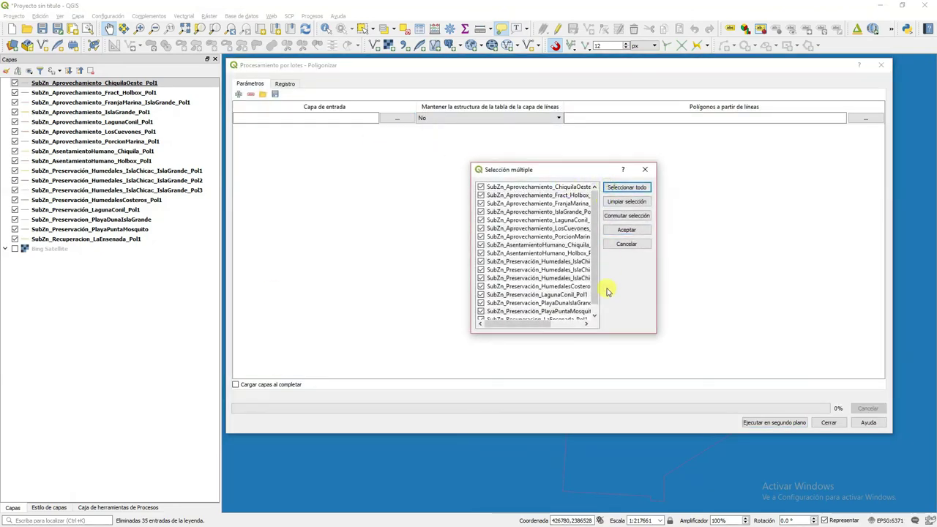
left_click(631, 231)
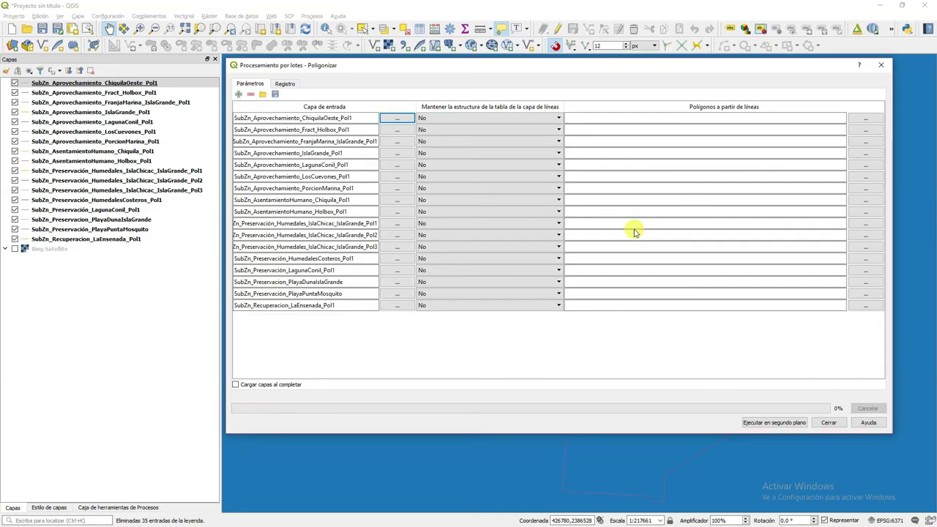
left_click(794, 421)
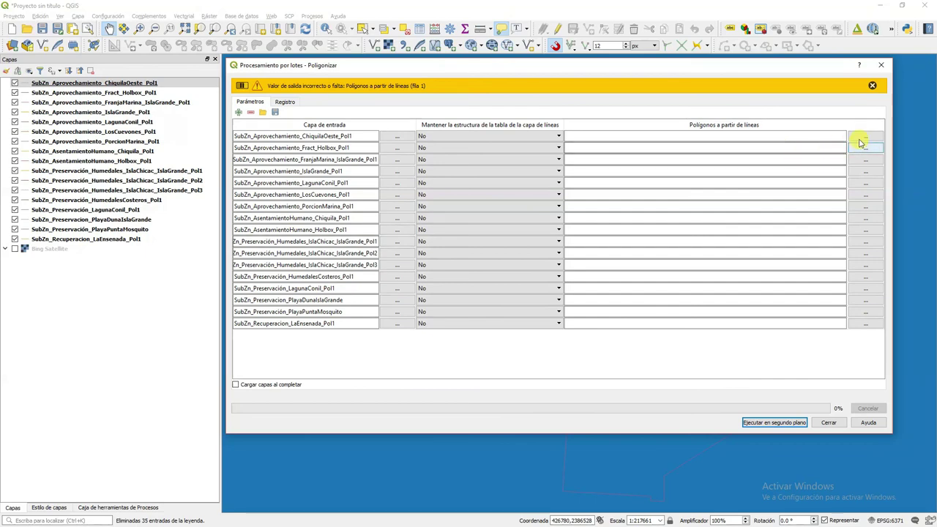
Set the ChiquilaOeste_Pol1 row's polygon output to SubZn_Aprovechamiento_ChiquilaOeste_Pol1_P.gpkg, replacing the existing file and without autofill
left_click(864, 138)
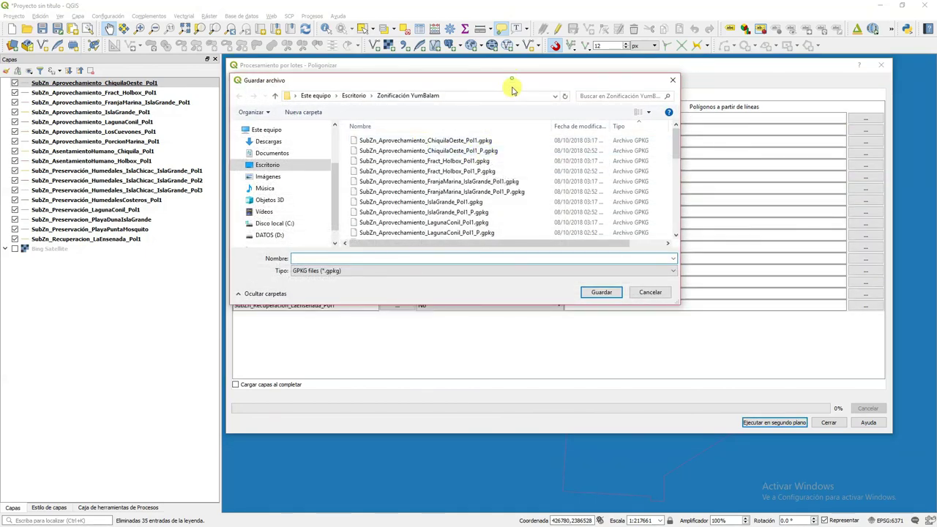
left_click_drag(514, 79, 517, 134)
left_click(497, 204)
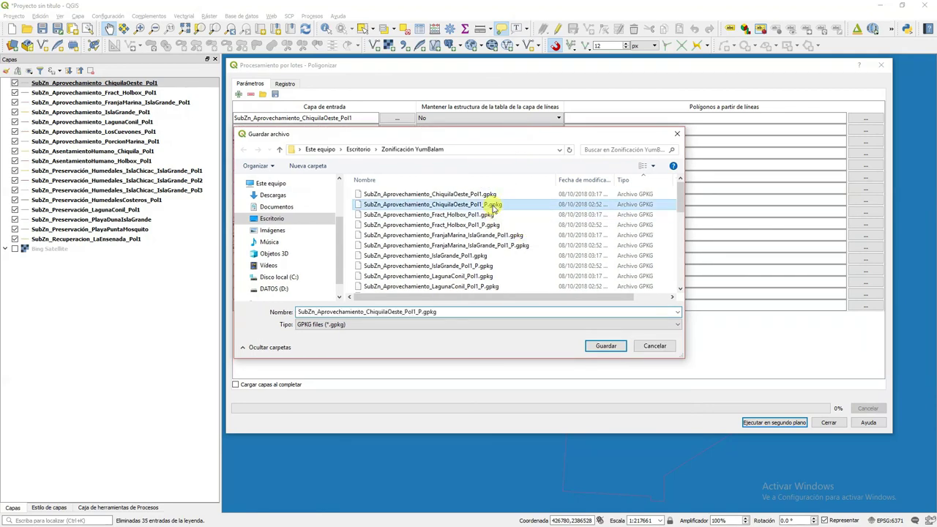
left_click(606, 345)
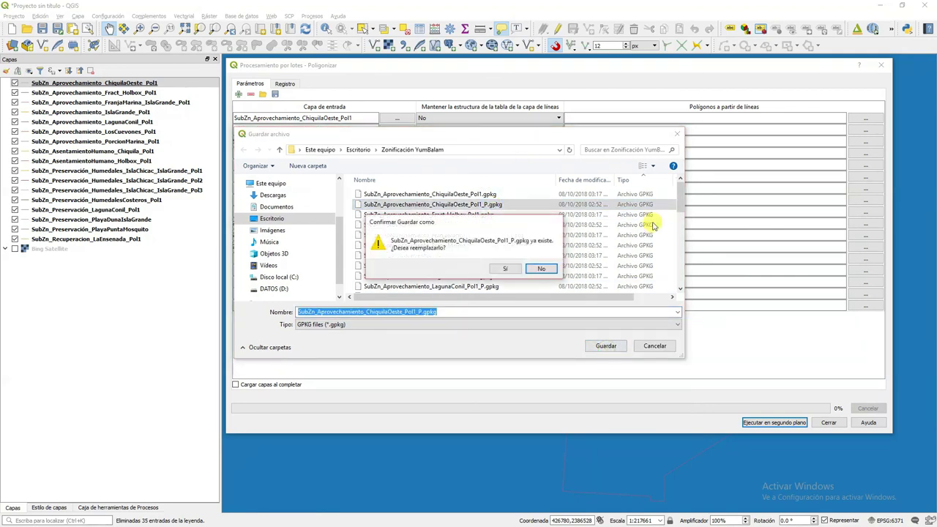
left_click(505, 269)
left_click(506, 276)
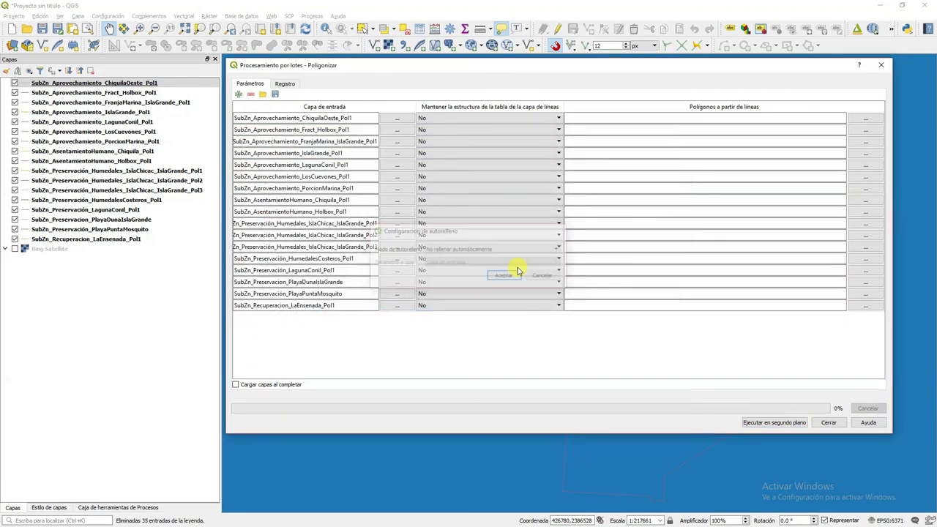
Set the Fract_Holbox_Pol1 row's output to SubZn_Aprovechamiento_Fract_Holbox_Pol1_P.gpkg, overwriting the existing file and without autofill
left_click(863, 130)
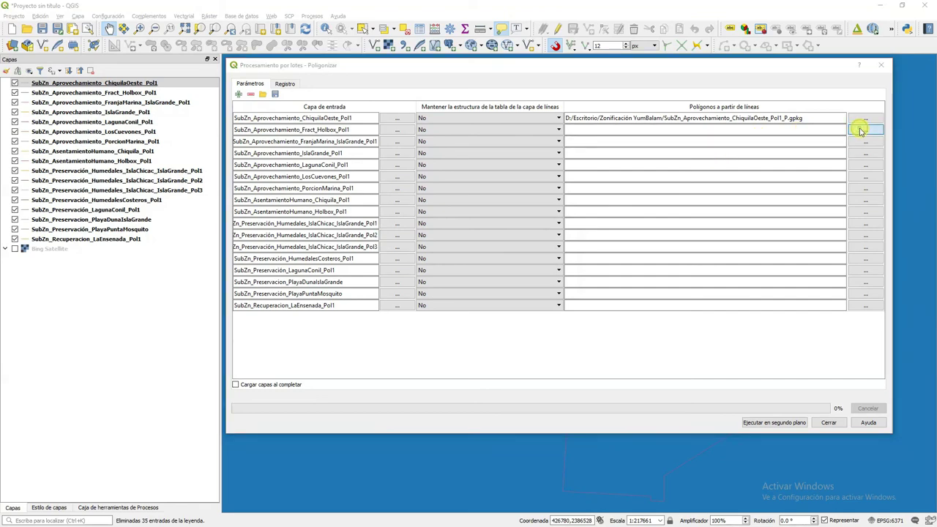
left_click(465, 226)
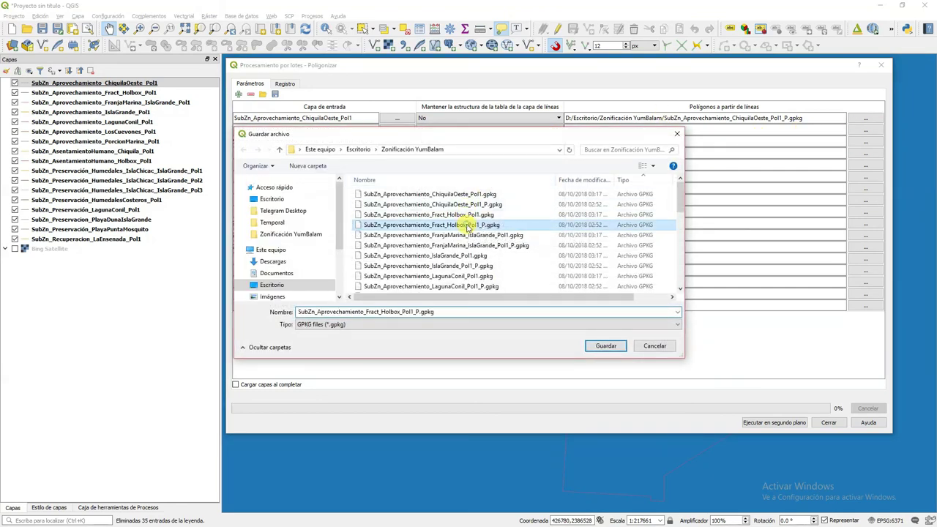
left_click(591, 345)
key("Escape")
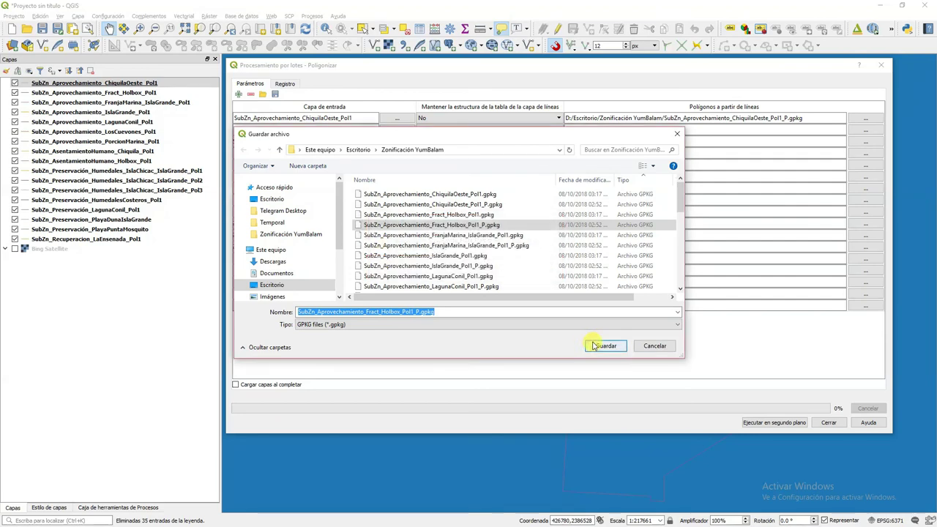
left_click(600, 347)
left_click(510, 268)
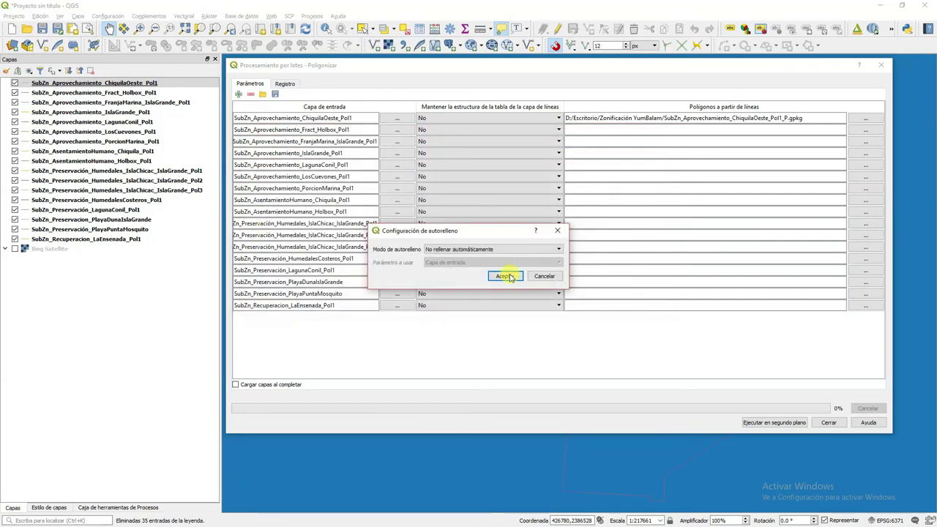
left_click(510, 277)
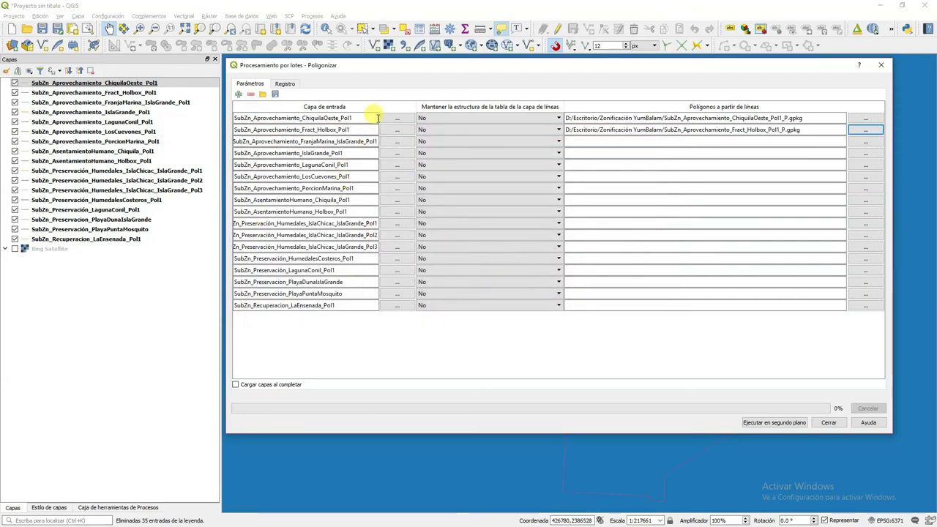
Widen the input layer column and set the FranjaMarina row's output to the existing SubZn_Aprovechamiento_FranjaMarina_IslaGrande_Pol1_P.gpkg, overwriting it without autofill
left_click_drag(414, 104, 456, 110)
left_click(853, 141)
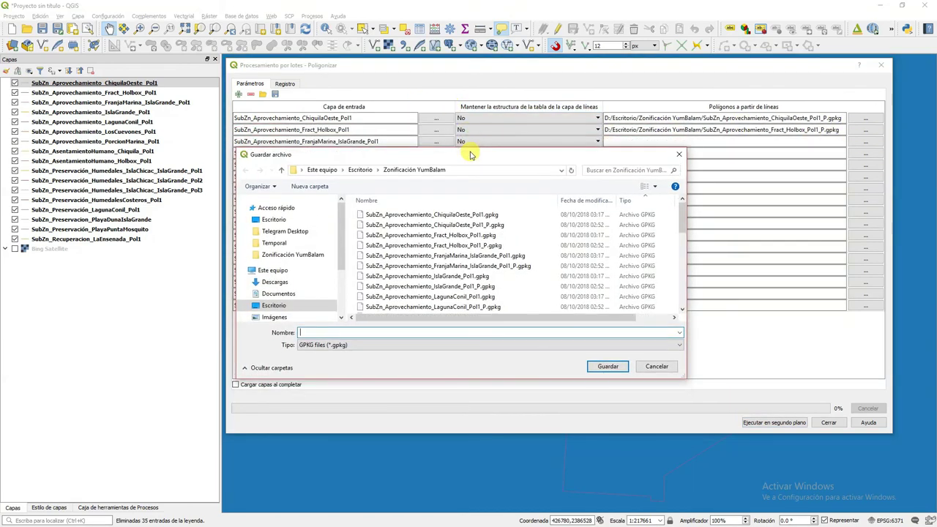
left_click(479, 265)
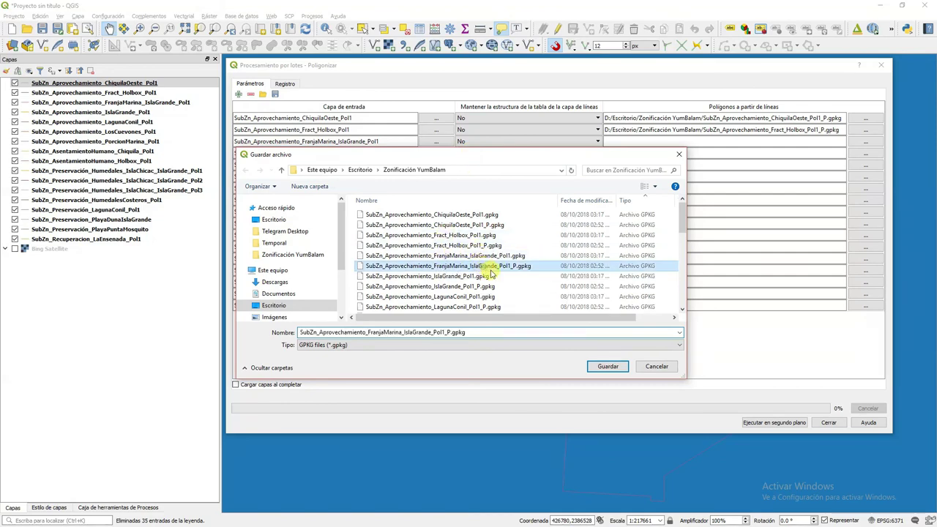
left_click(606, 366)
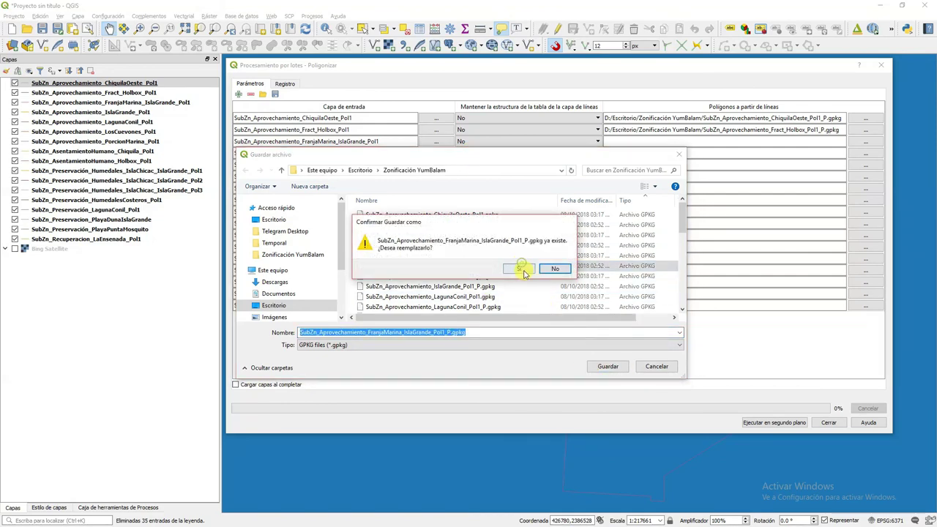
left_click(522, 270)
left_click(519, 272)
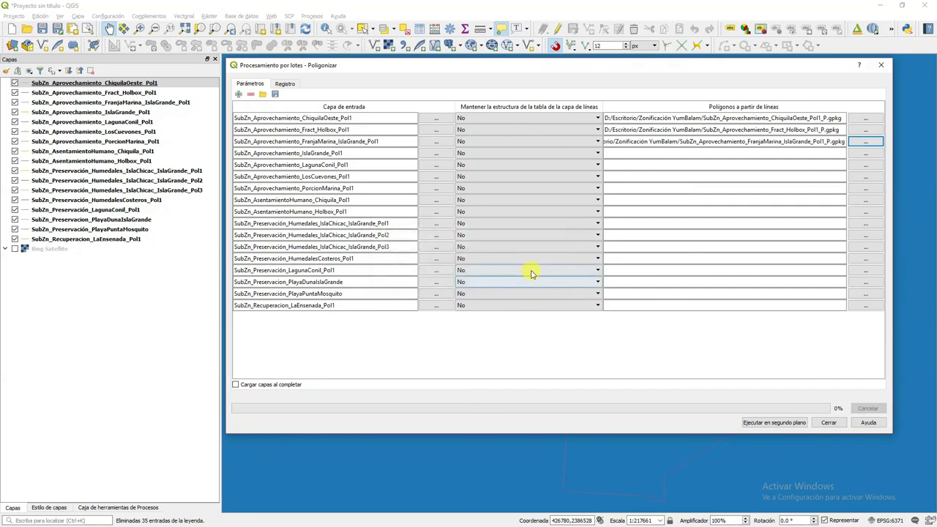
Assign SubZn_Aprovechamiento_IslaGrande_Pol1_P.gpkg as the output of the Aprovechamiento IslaGrande_Pol1 row, replacing the existing file and without autofill
left_click(873, 152)
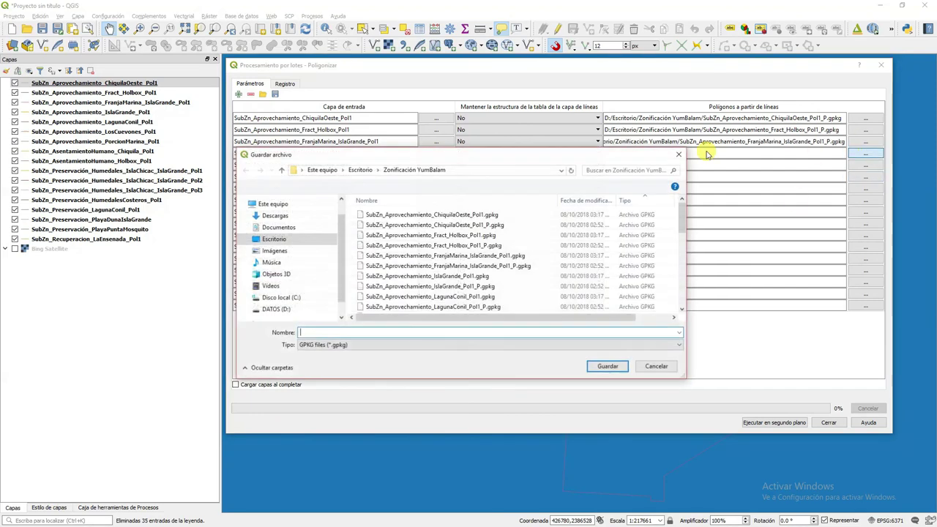
left_click_drag(595, 152, 603, 165)
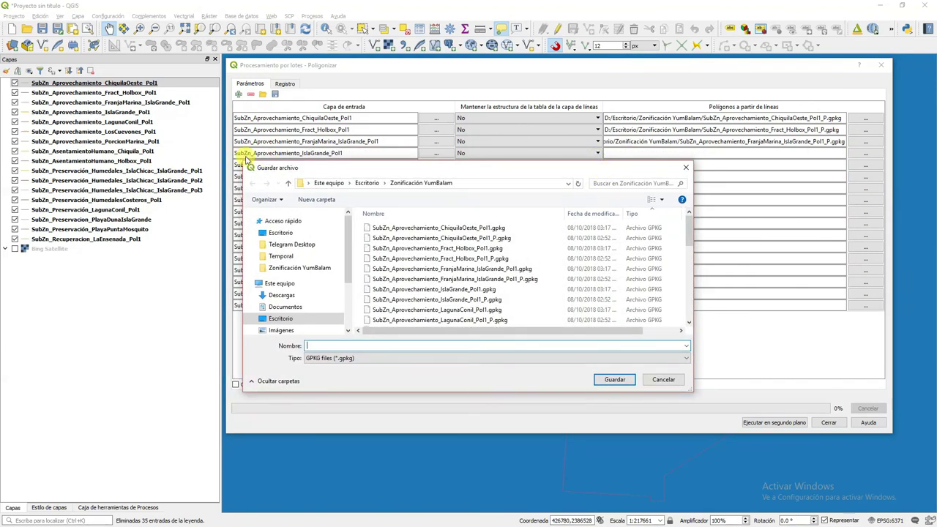
left_click(474, 300)
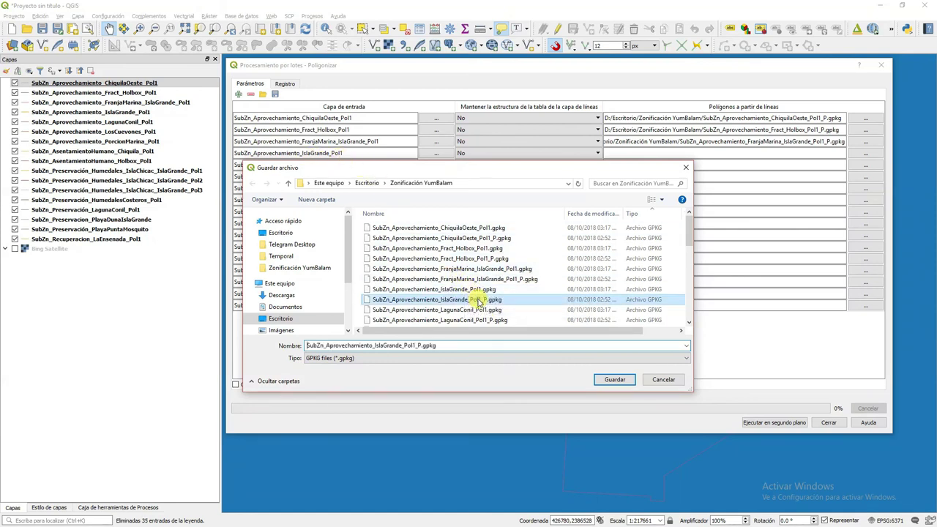
left_click(615, 379)
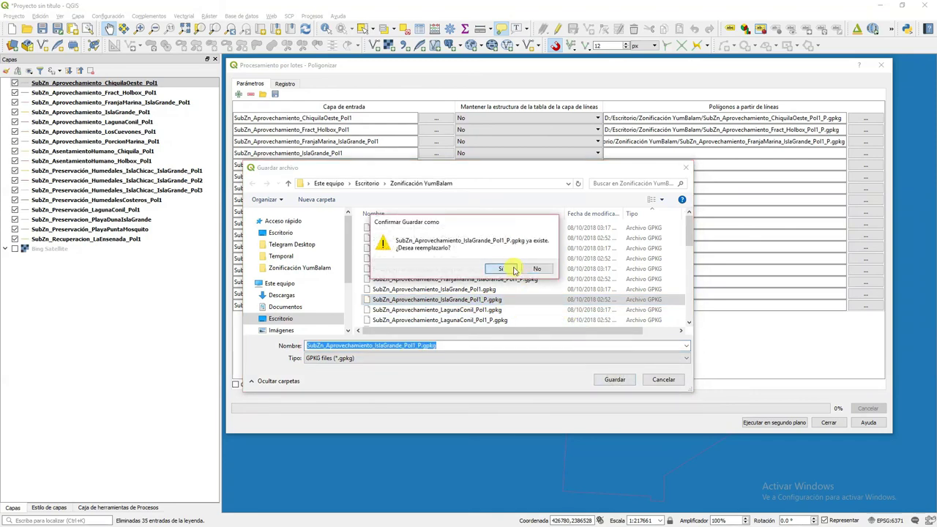
left_click(515, 270)
left_click(505, 276)
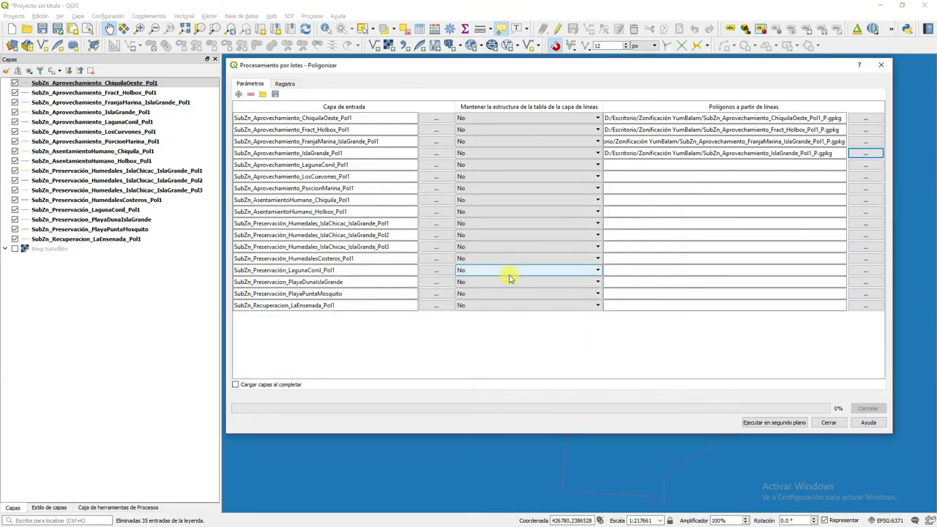
Assign SubZn_Aprovechamiento_LagunaConil_Pol1_P.gpkg as the output of the Aprovechamiento LagunaConil_Pol1 row, replacing the existing file and without autofill
left_click(860, 165)
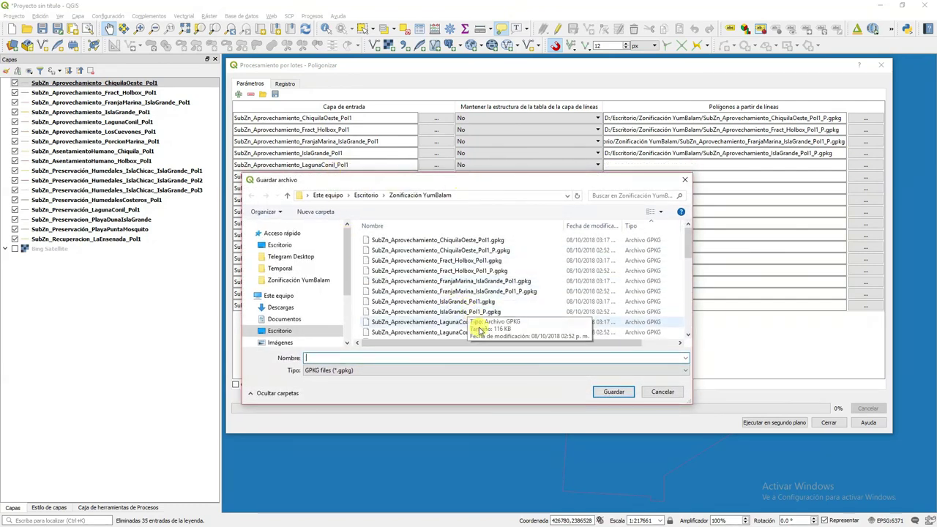
left_click(481, 331)
left_click(622, 399)
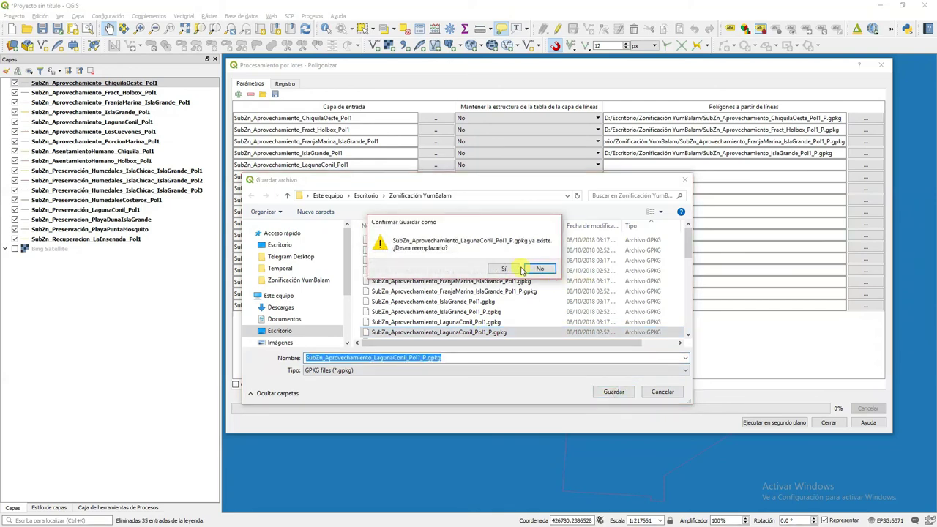
left_click(508, 268)
left_click(517, 279)
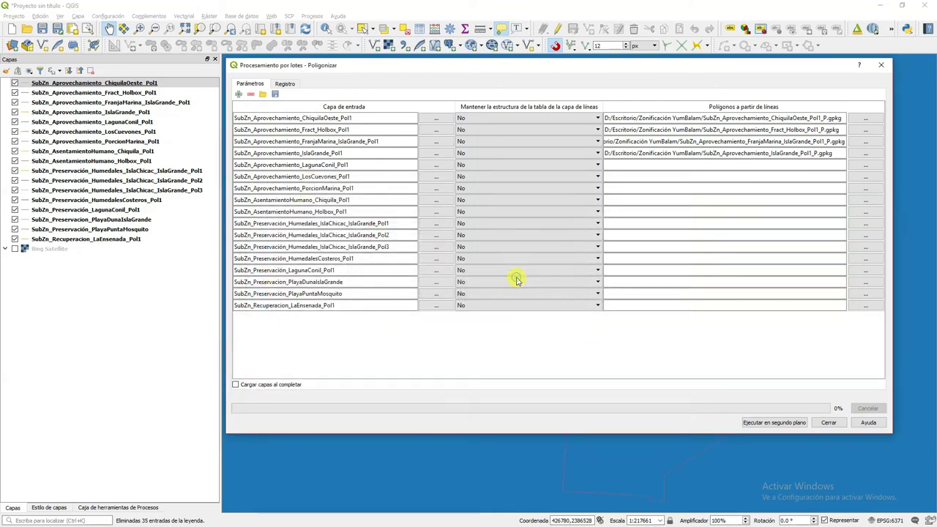
Set the LosCuevones_Pol1 row's output to SubZn_Aprovechamiento_LosCuevones_Pol1_P.gpkg, overwriting the existing file and without autofill
left_click(864, 176)
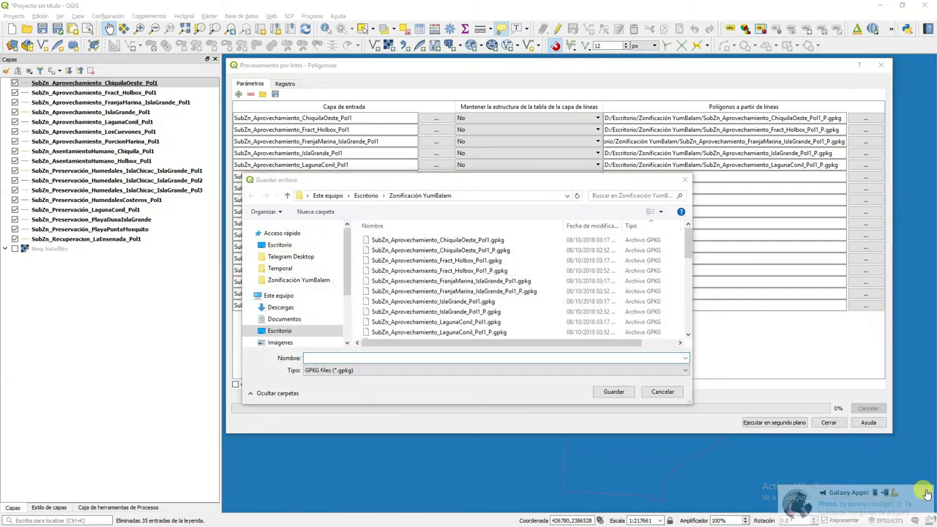
left_click_drag(502, 181, 502, 191)
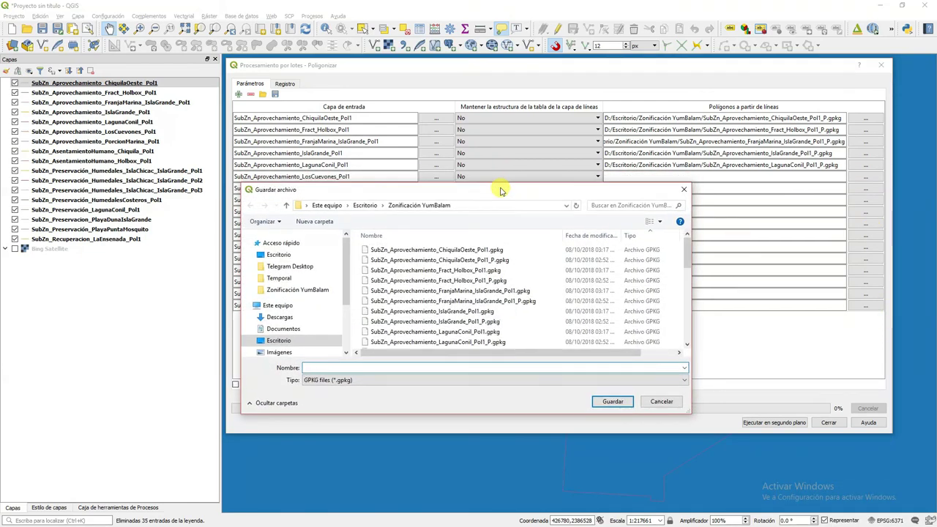
scroll(500, 306, "down", 1)
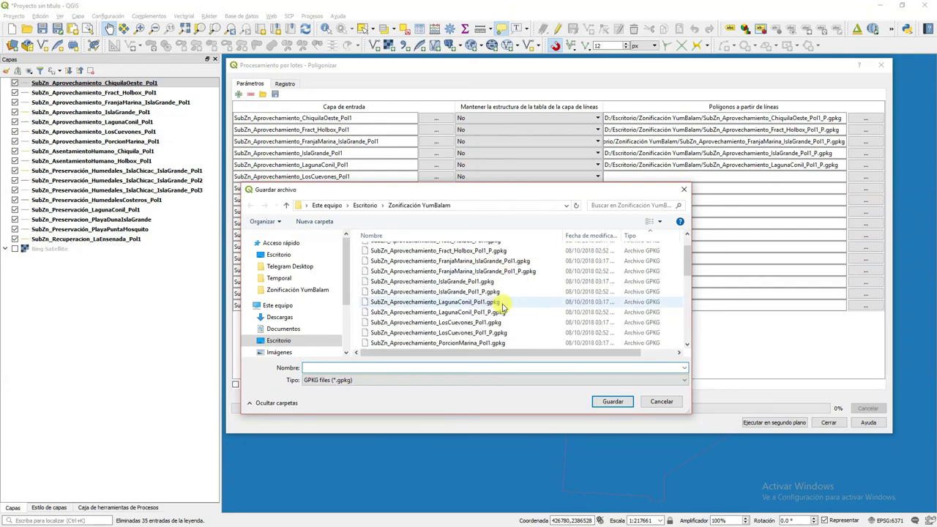
left_click(502, 333)
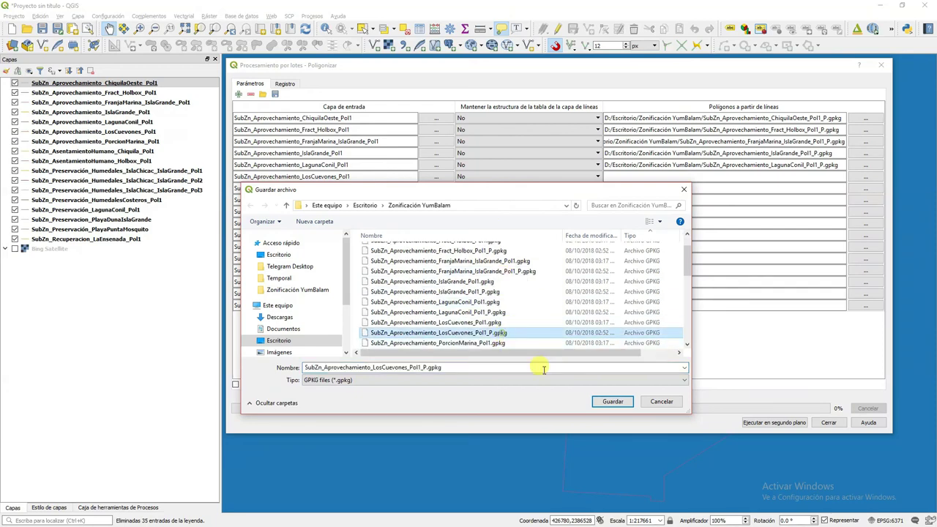
left_click(612, 402)
left_click(506, 270)
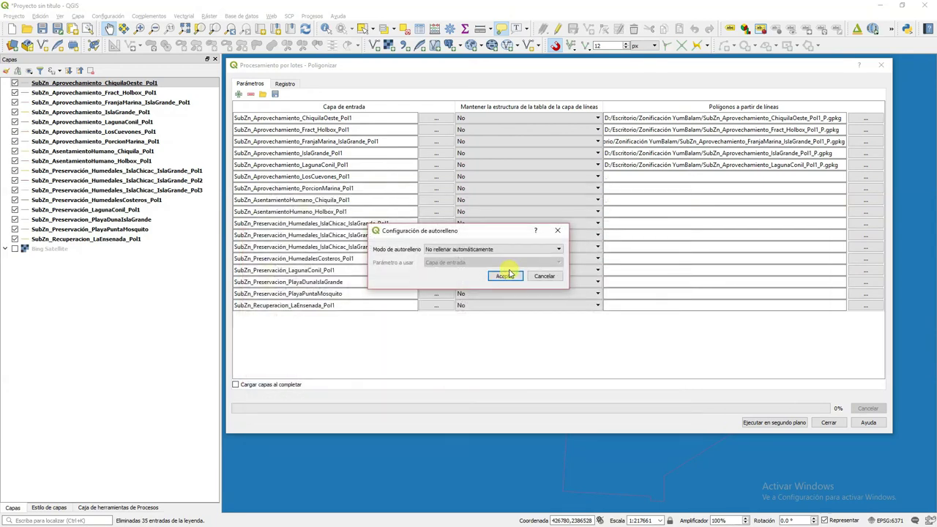
left_click(507, 280)
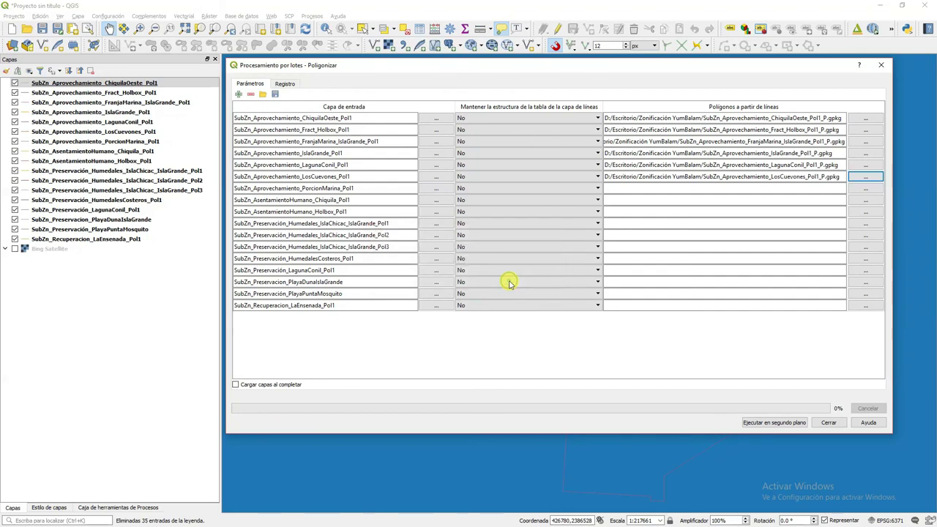
Set the PorcionMarina_Pol1 row's output to SubZn_Aprovechamiento_PorcionMarina_Pol1_P.gpkg, overwriting the existing file and without autofill
left_click(853, 190)
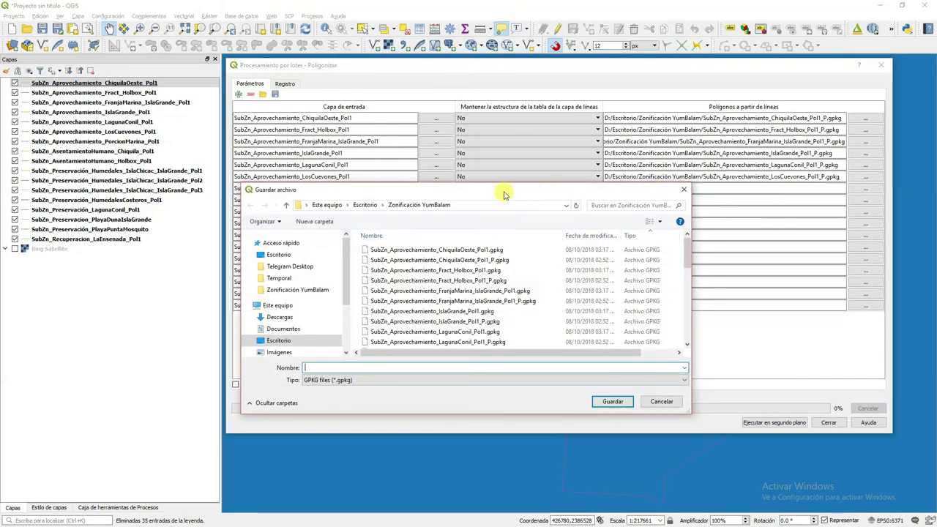
left_click_drag(504, 195, 506, 207)
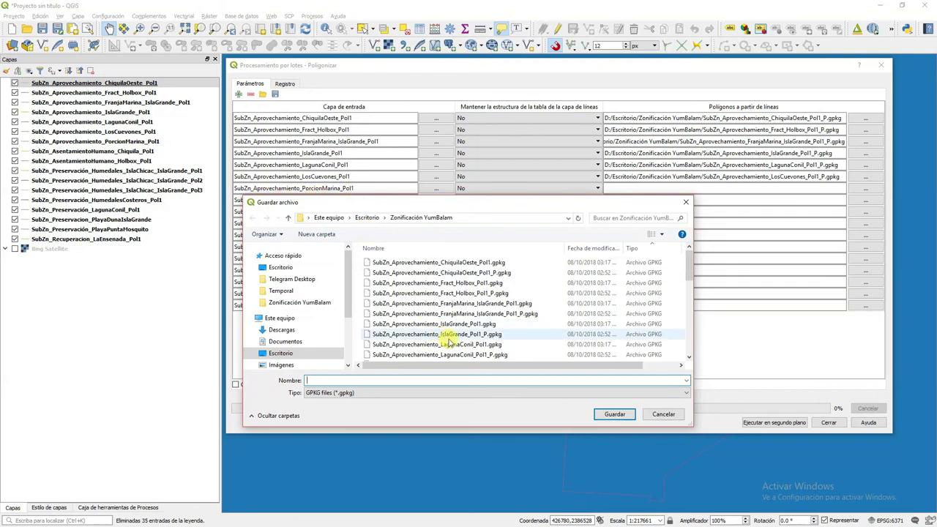
scroll(520, 351, "down", 1)
scroll(520, 355, "down", 1)
left_click(505, 335)
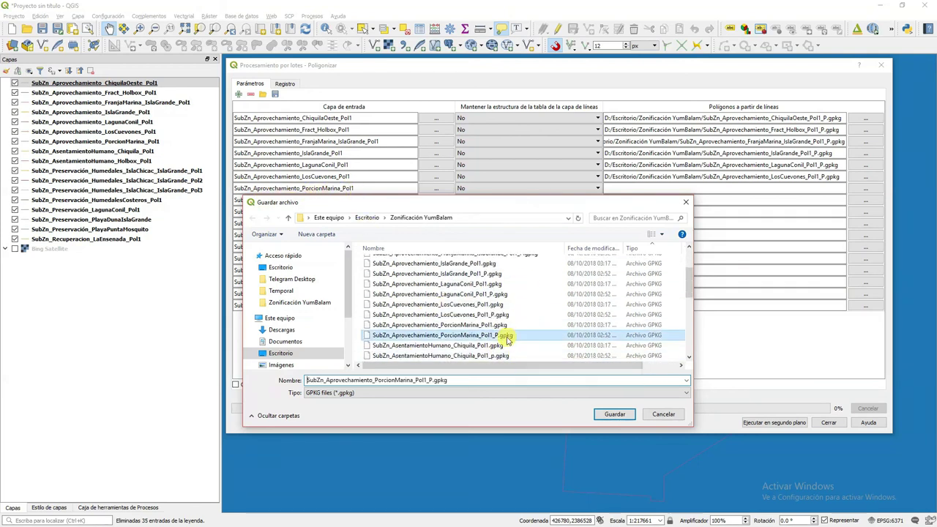
left_click(602, 415)
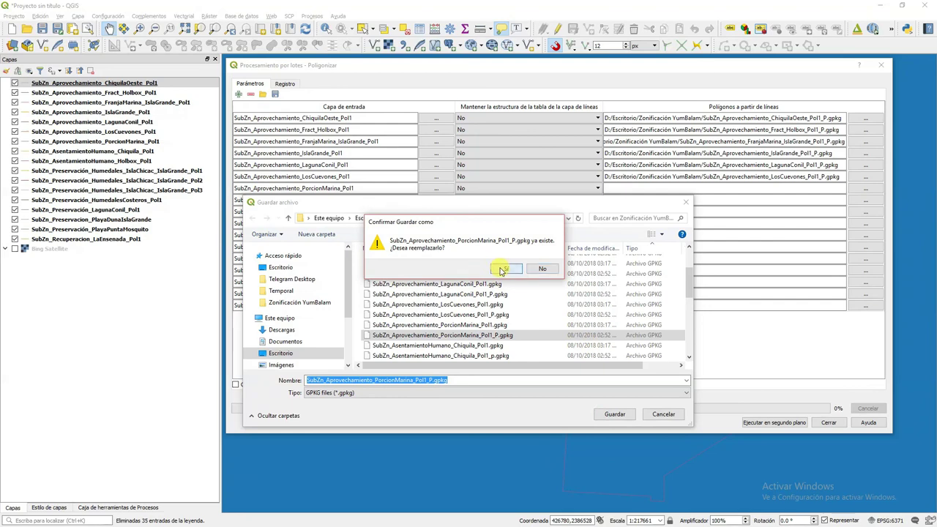
left_click(504, 269)
left_click(505, 276)
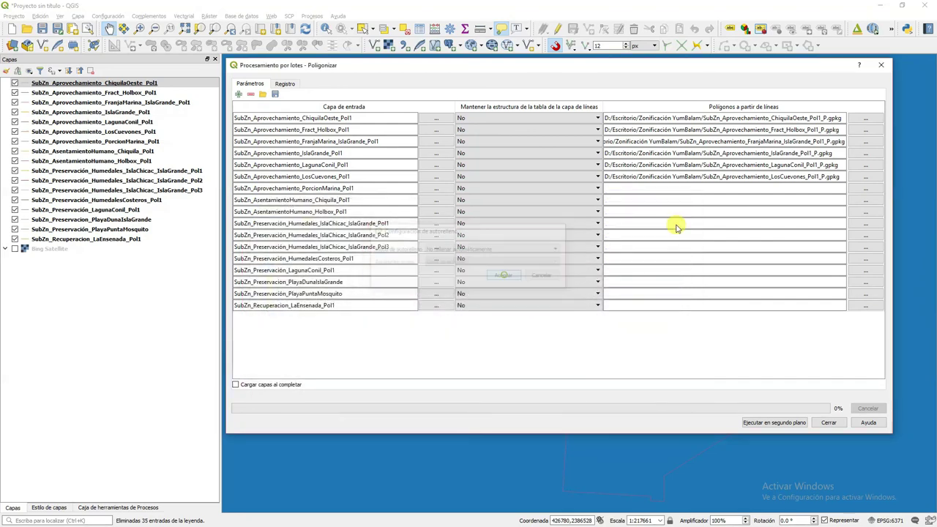
Assign SubZn_AsentamientoHumano_Chiquila_Pol1_p.gpkg as the output of the AsentamientoHumano Chiquila_Pol1 row, replacing the existing file and without autofill
left_click(865, 199)
left_click_drag(503, 207, 505, 219)
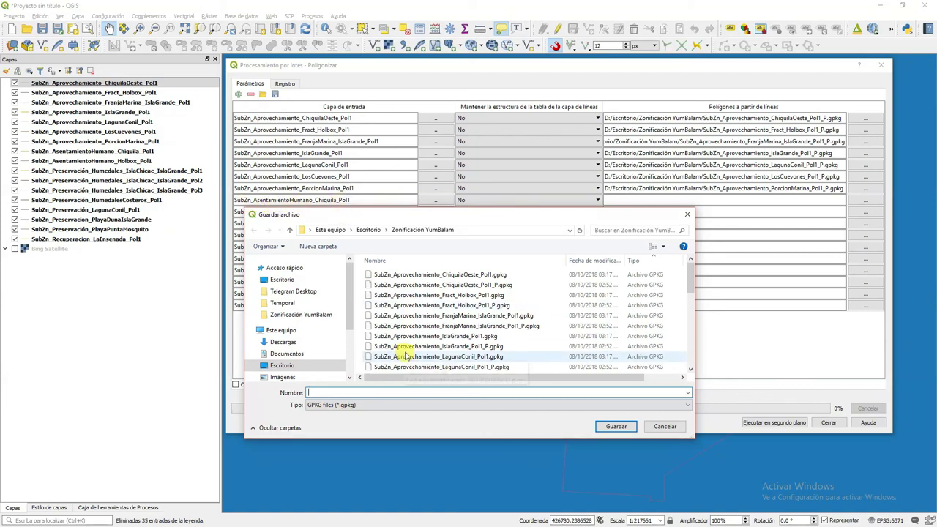
scroll(418, 359, "down", 3)
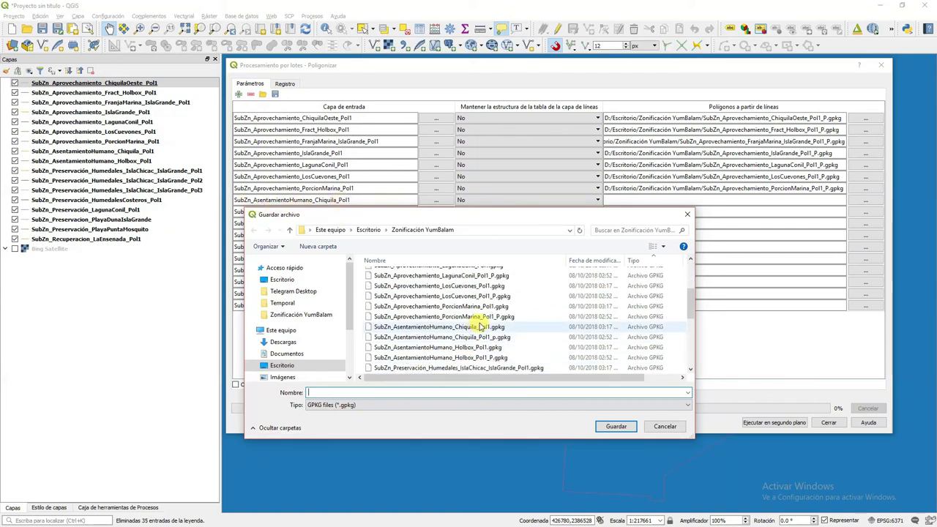
left_click(486, 338)
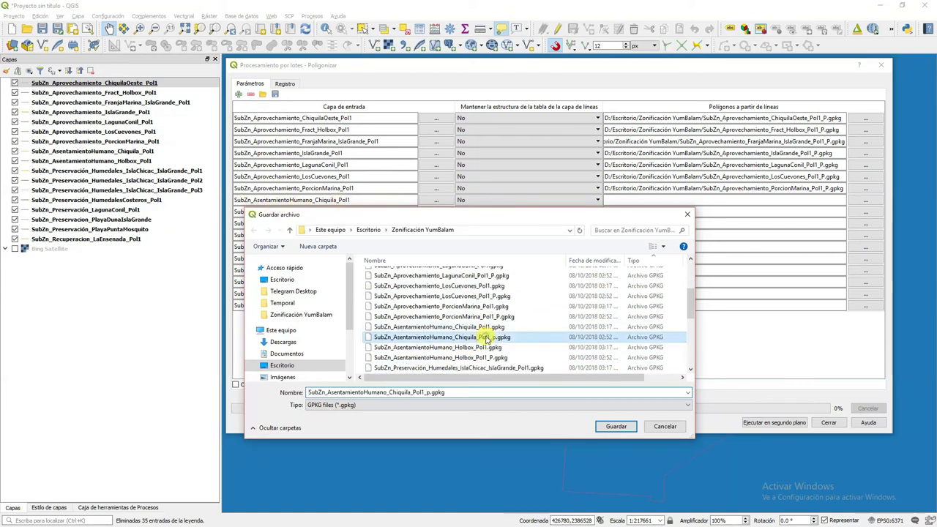
left_click(617, 426)
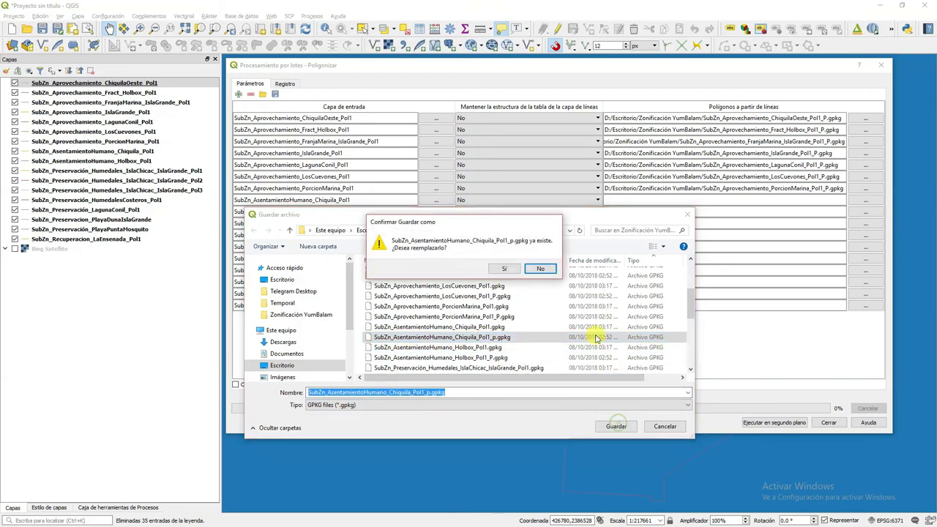
left_click(515, 271)
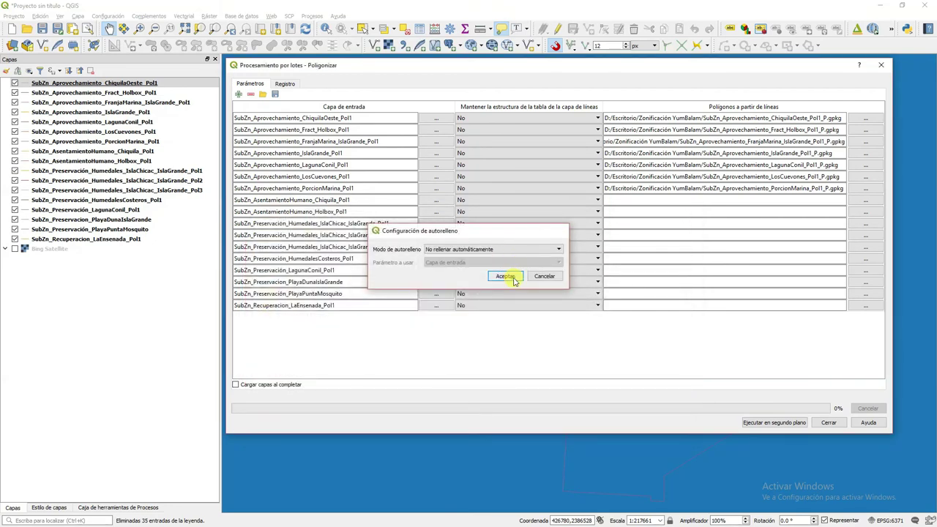
left_click(508, 275)
Set the AsentamientoHumano Holbox_Pol1 row's output to SubZn_AsentamientoHumano_Holbox_Pol1_P.gpkg, overwriting the existing file and without autofill
left_click(864, 211)
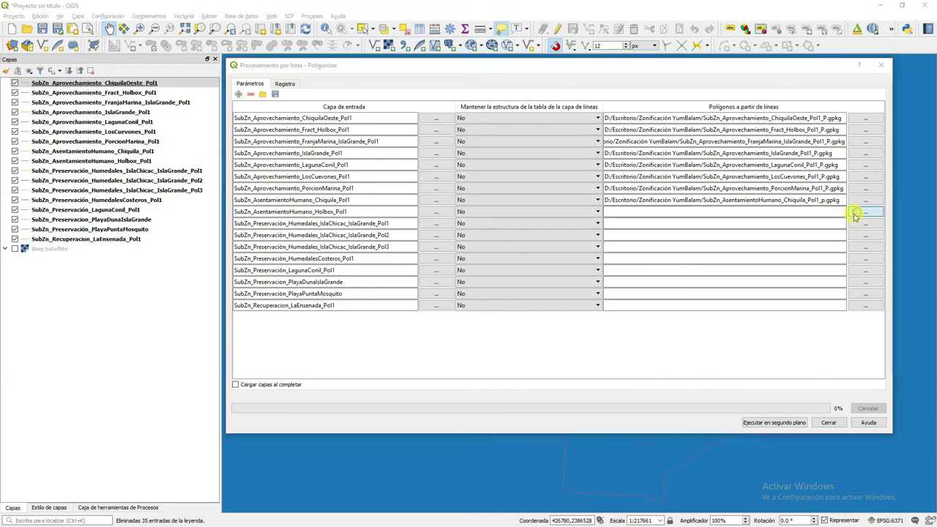
left_click_drag(583, 214, 586, 227)
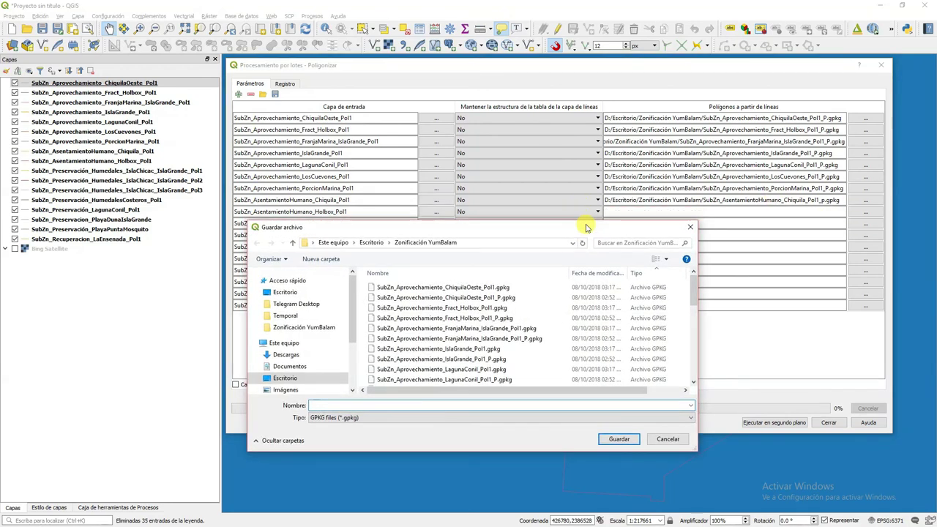
scroll(487, 356, "down", 1)
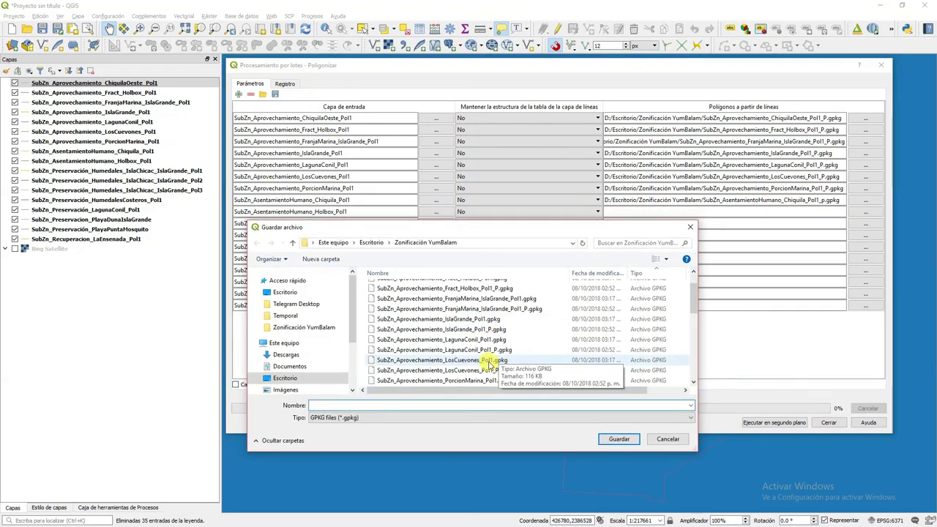
scroll(489, 363, "down", 2)
left_click(489, 369)
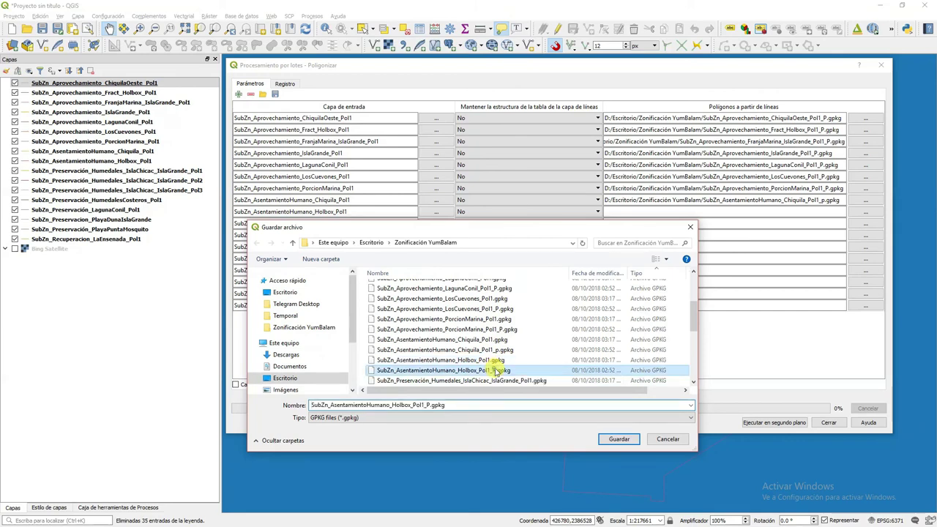
left_click(619, 439)
left_click(519, 271)
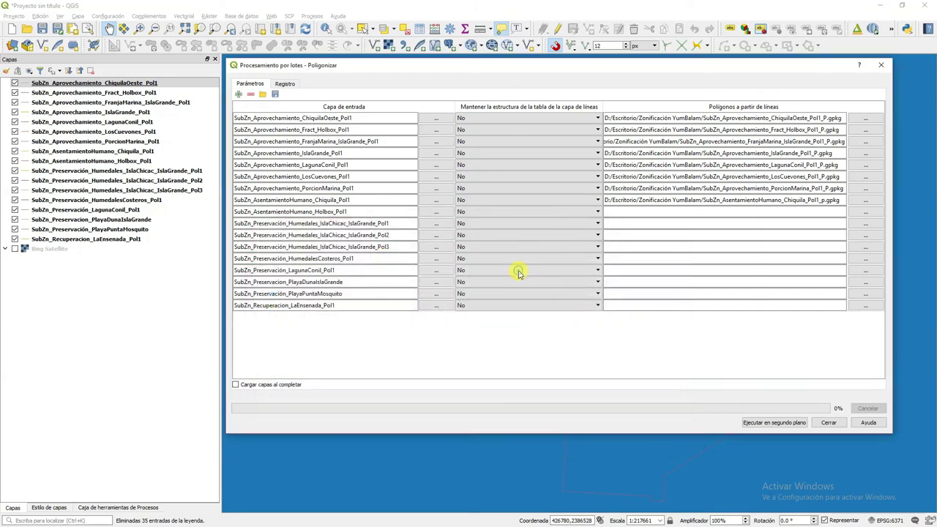
left_click(516, 276)
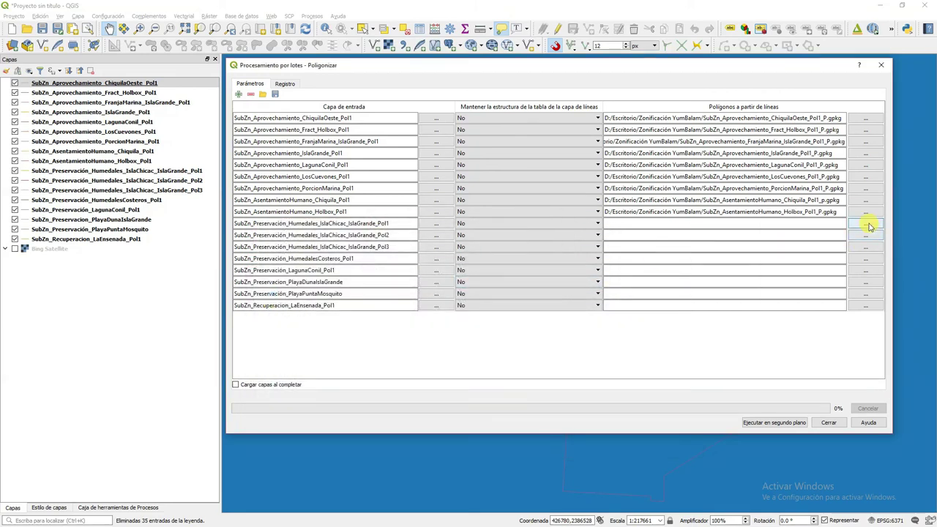
Assign SubZn_Preservación_Humedales_IslaChicac_IslaGrande_Pol1_P.gpkg as the output of the matching Humedales Pol1 row, replacing the existing file and without autofill
left_click(866, 223)
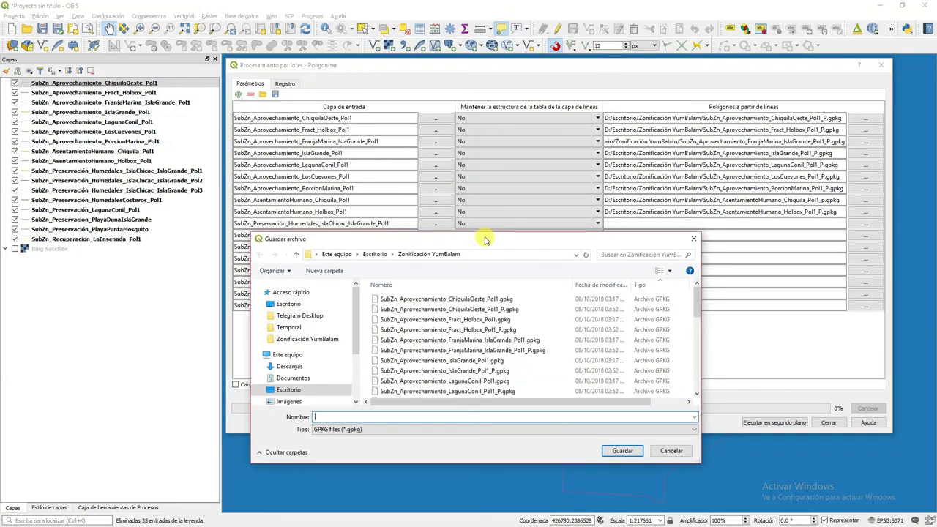
scroll(468, 370, "down", 5)
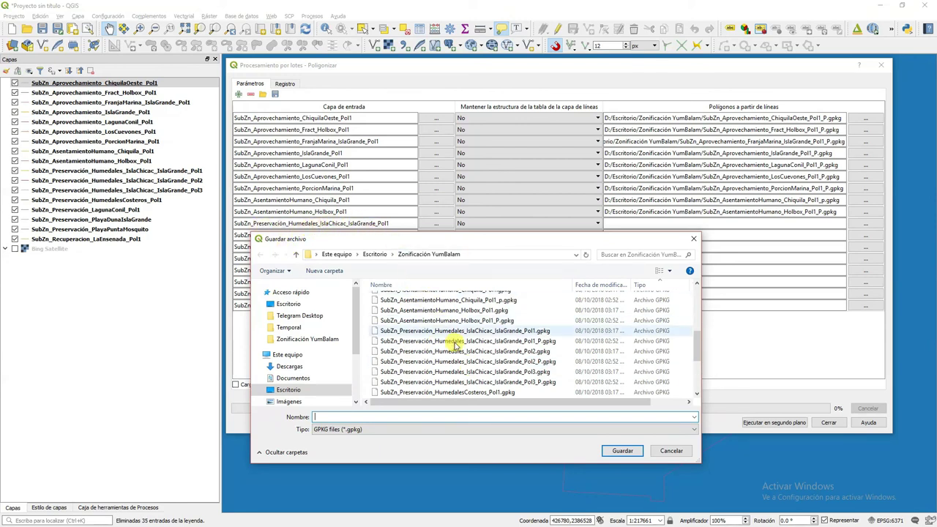
scroll(483, 359, "down", 1)
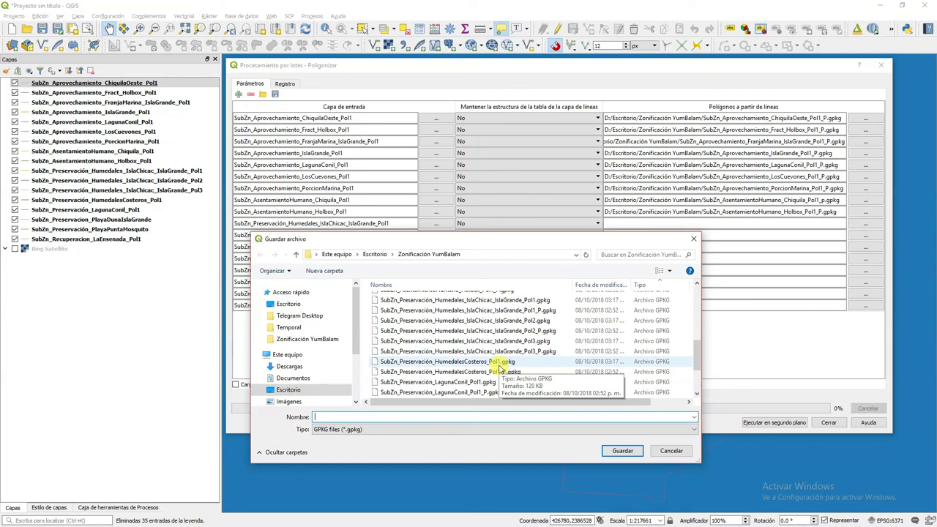
left_click(538, 311)
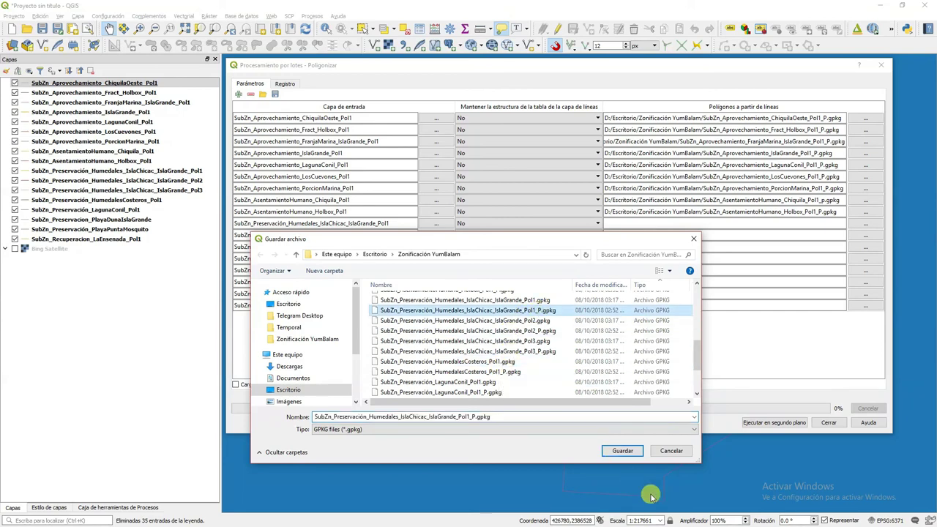
left_click(629, 451)
left_click(518, 269)
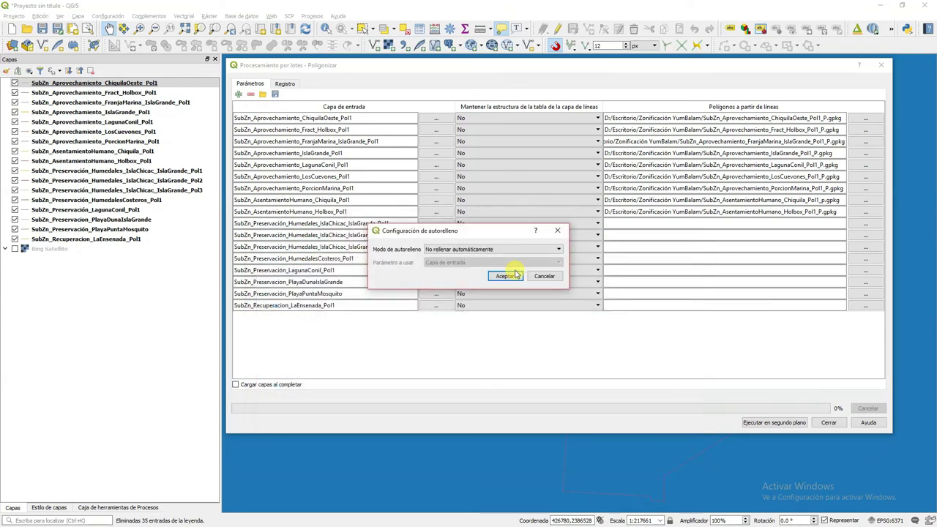
left_click(506, 276)
Set the Humedales IslaChicac_IslaGrande_Pol2 row's output to SubZn_Preservación_Humedales_IslaChicac_IslaGrande_Pol2_P.gpkg, overwriting the existing file and without autofill
left_click(857, 237)
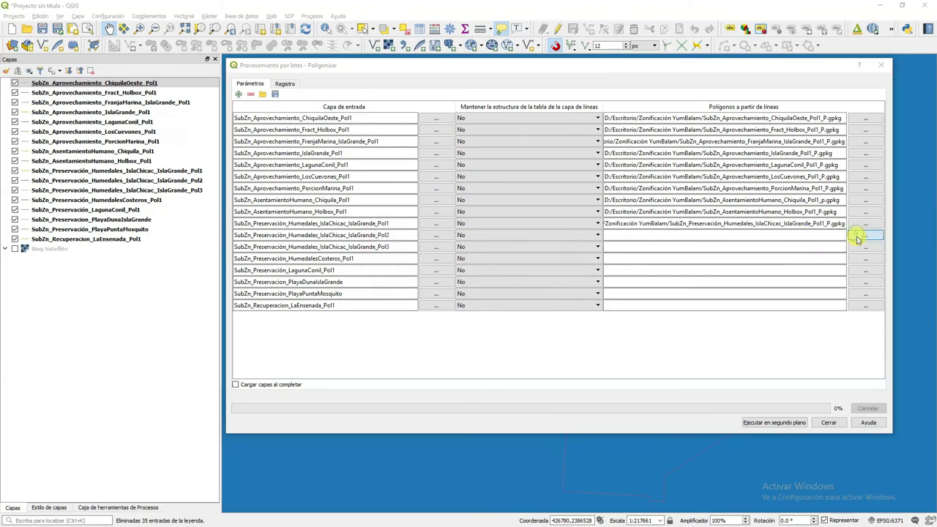
left_click_drag(542, 239, 543, 248)
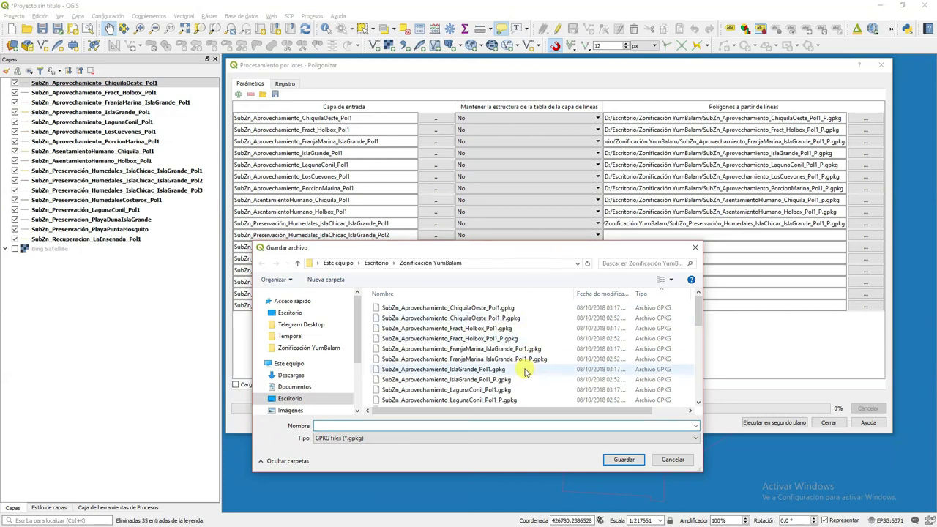
scroll(524, 372, "down", 5)
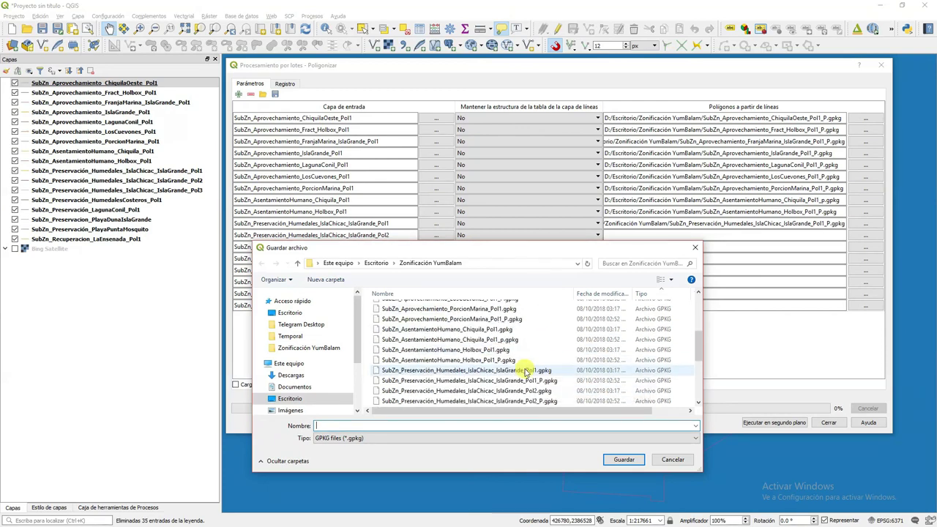
scroll(529, 359, "down", 1)
left_click(527, 340)
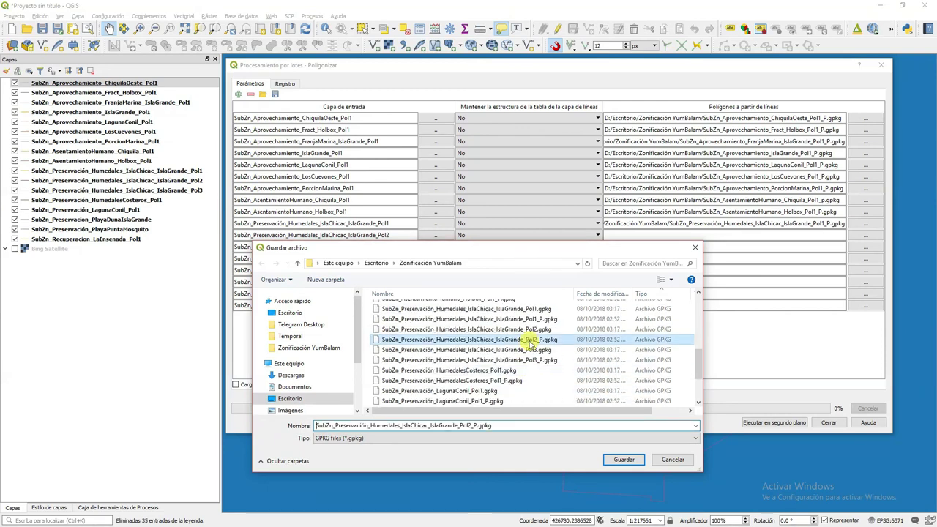
left_click(618, 459)
left_click(520, 269)
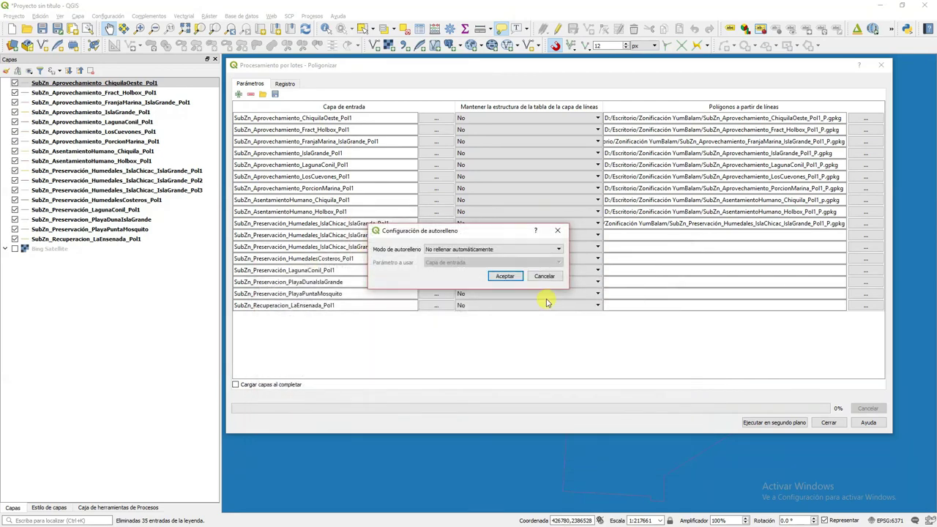
left_click(504, 276)
Assign SubZn_Preservación_Humedales_IslaChicac_IslaGrande_Pol3_P.gpkg as the output of the matching Humedales Pol3 row, replacing the existing file and without autofill
left_click(865, 247)
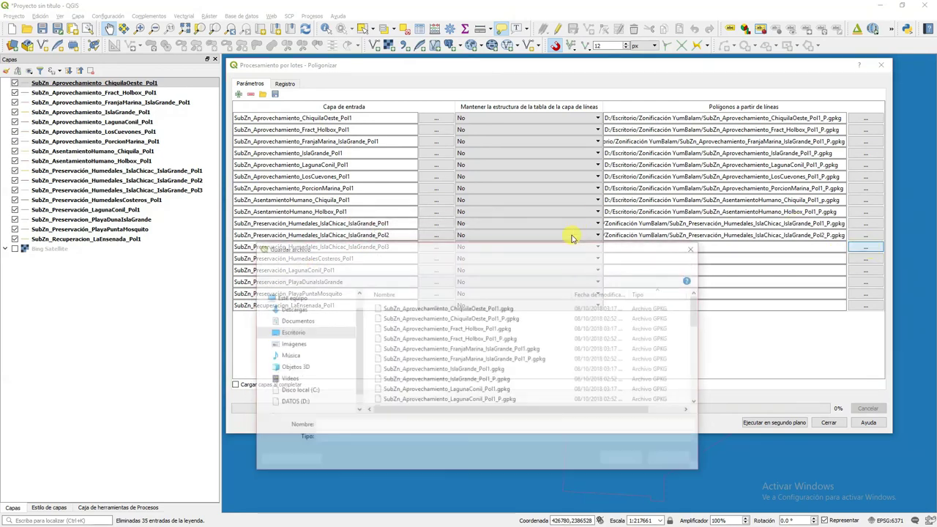
left_click_drag(525, 251, 528, 263)
scroll(494, 384, "down", 3)
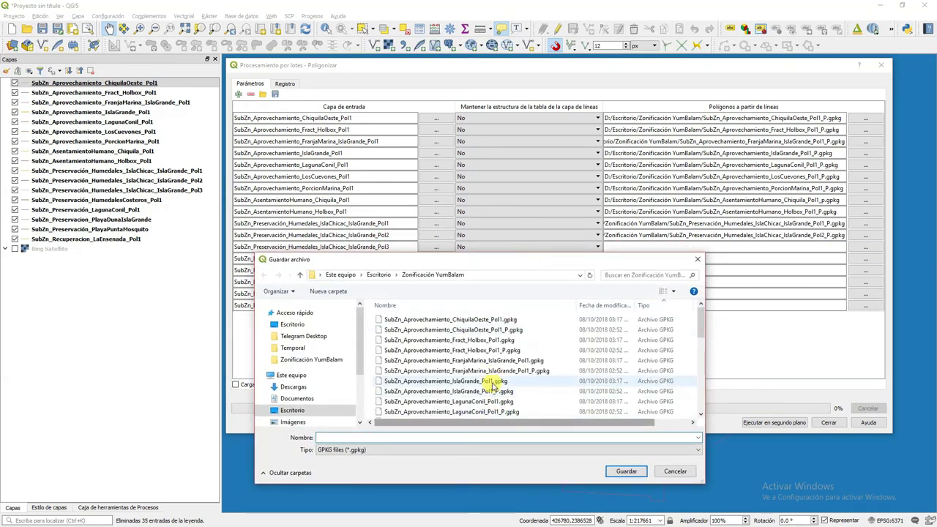
scroll(494, 385, "down", 2)
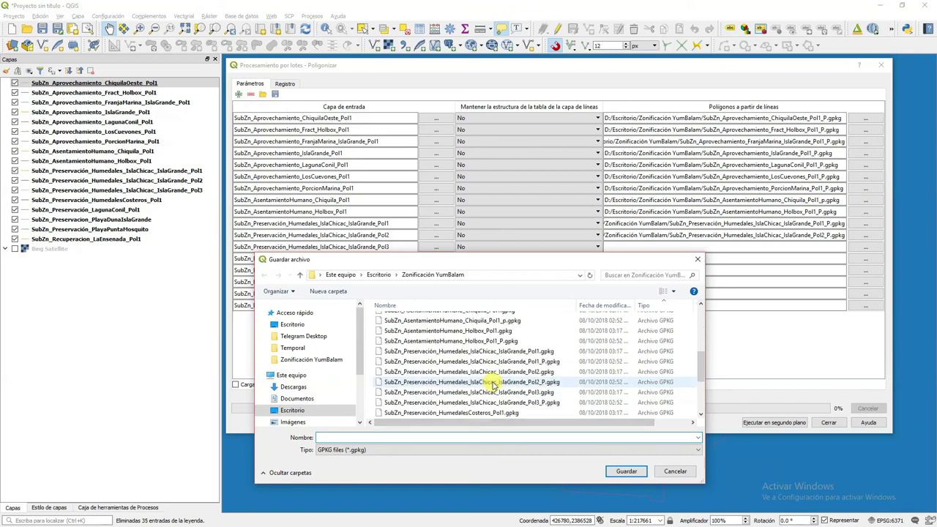
left_click(558, 403)
left_click(627, 471)
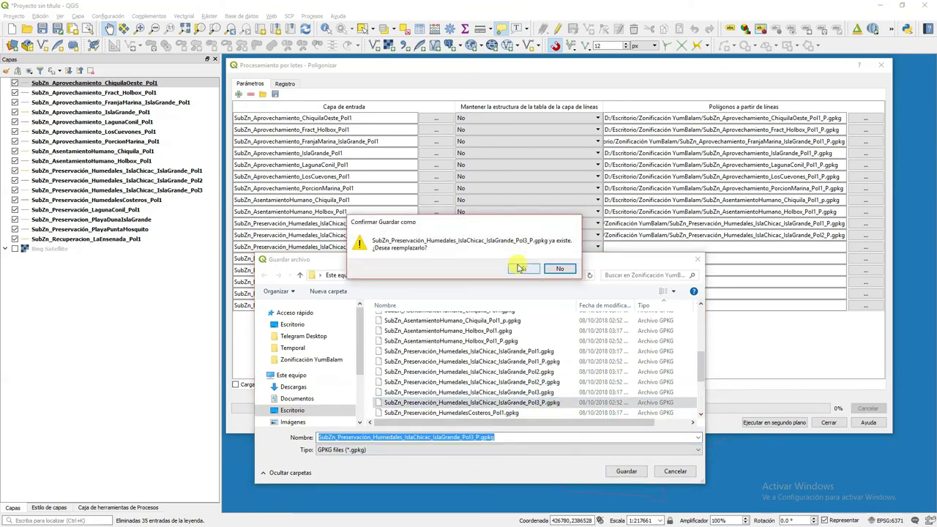
left_click(517, 269)
left_click(512, 273)
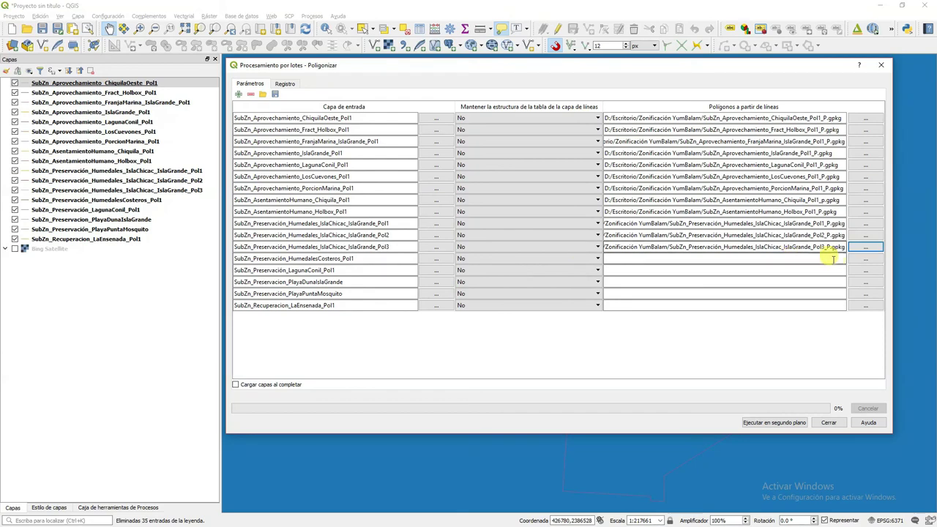
Set the HumedalesCosteros_Pol1 row's output to SubZn_Preservación_HumedalesCosteros_Pol1_P.gpkg, overwriting the existing file and without autofill
left_click(860, 259)
left_click_drag(588, 255, 589, 272)
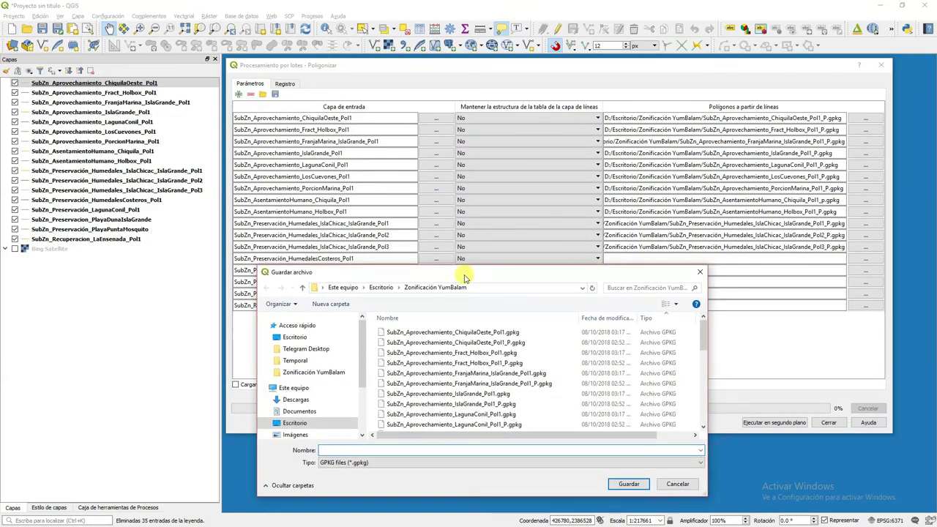
scroll(498, 415, "down", 6)
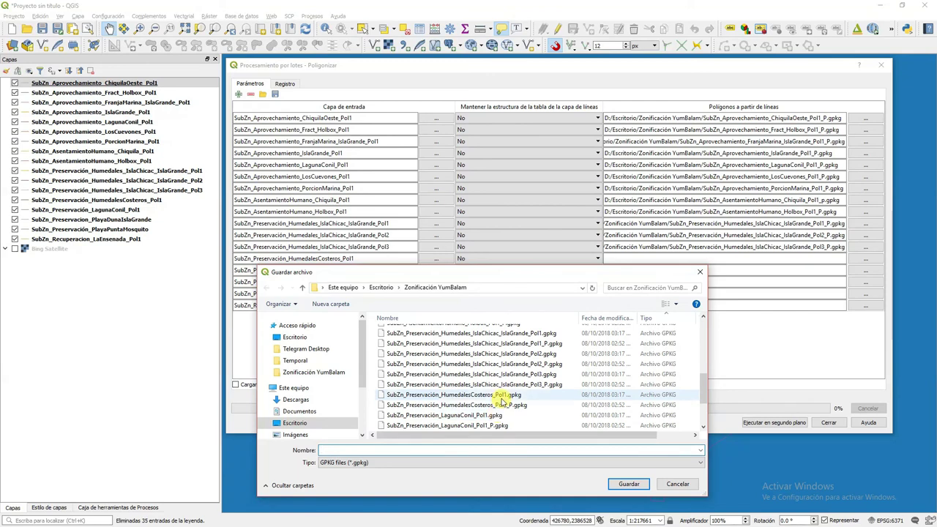
left_click(505, 407)
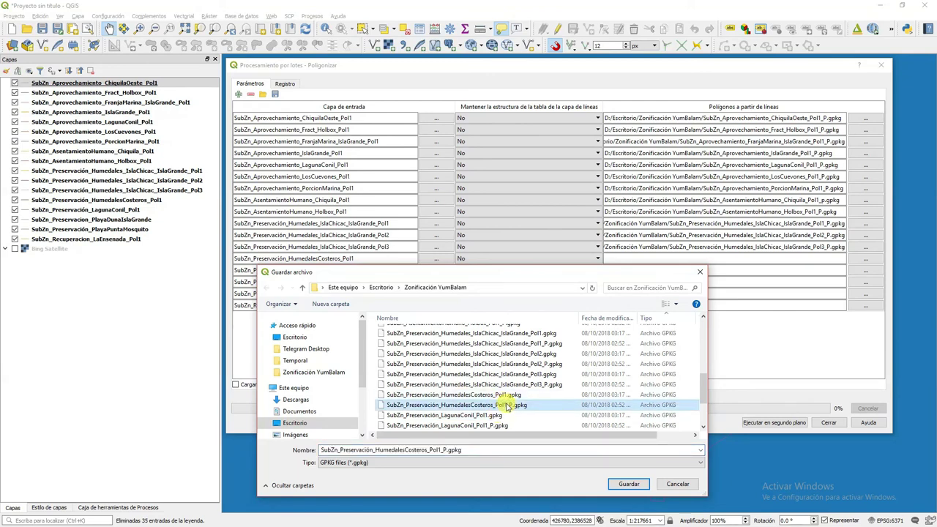
left_click(627, 484)
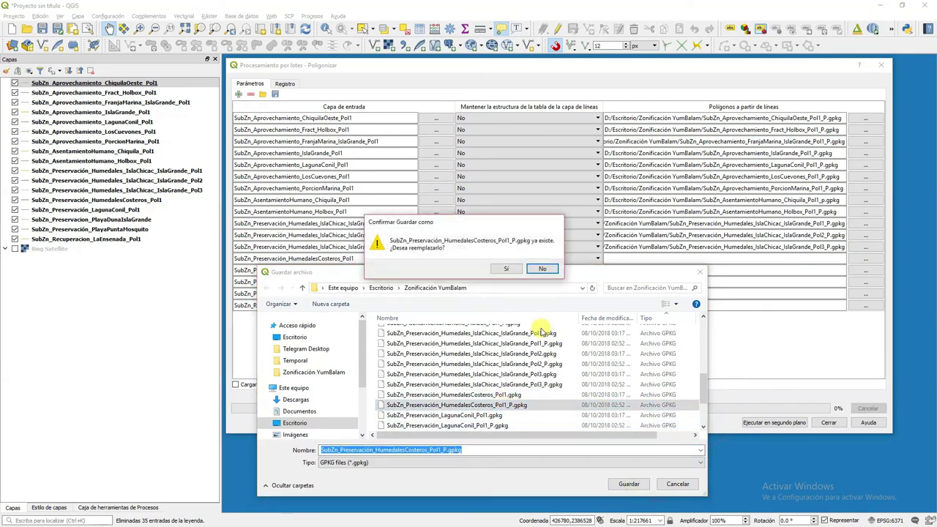
left_click(509, 270)
left_click(504, 277)
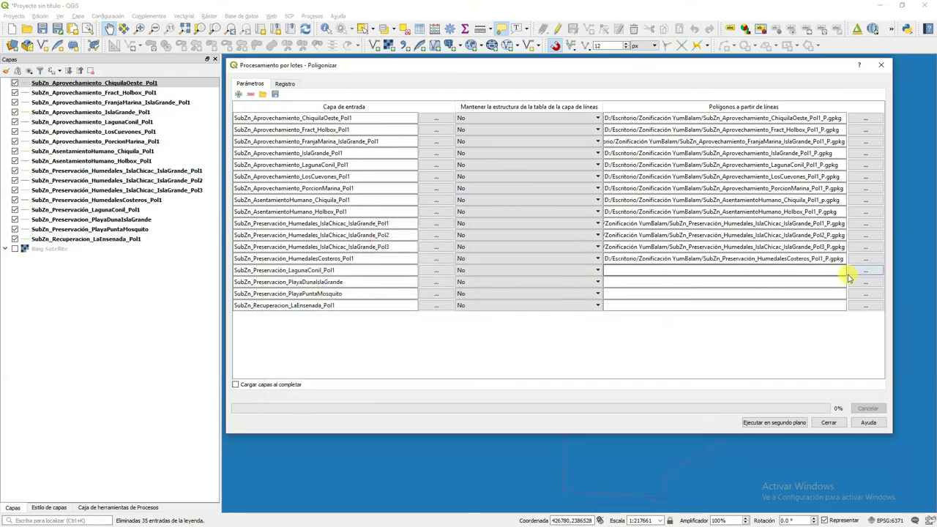
Assign SubZn_Preservación_LagunaConil_Pol1_P.gpkg as the output of the Preservación LagunaConil row, replacing the existing file and without autofill
left_click(856, 271)
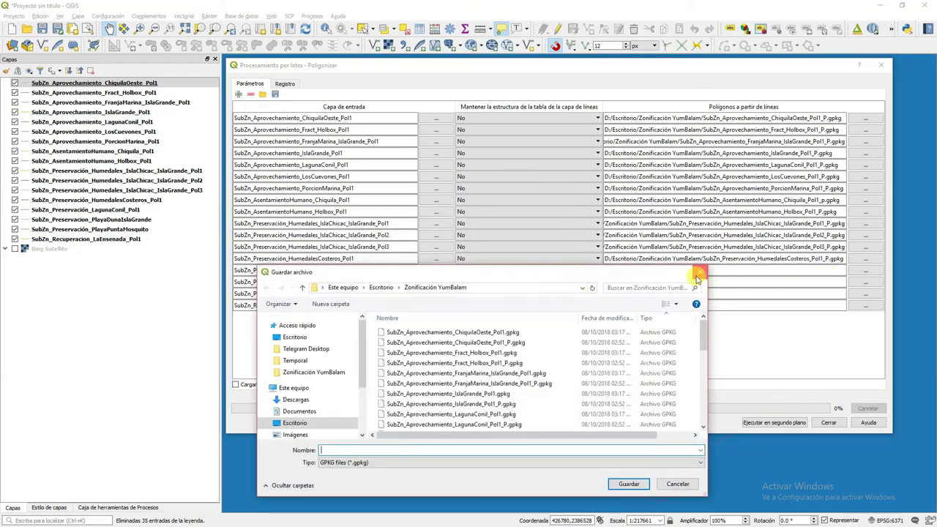
left_click(698, 274)
left_click(864, 271)
left_click_drag(602, 267, 606, 279)
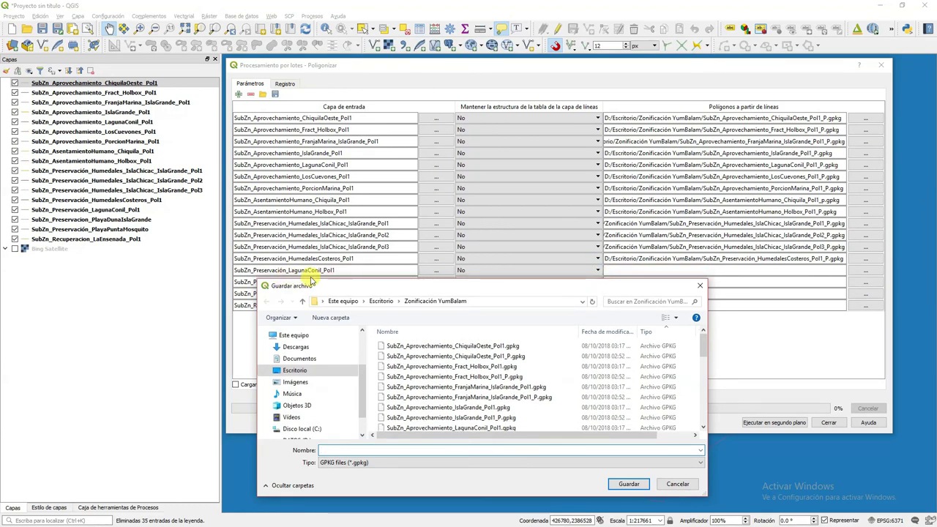
scroll(449, 396, "down", 7)
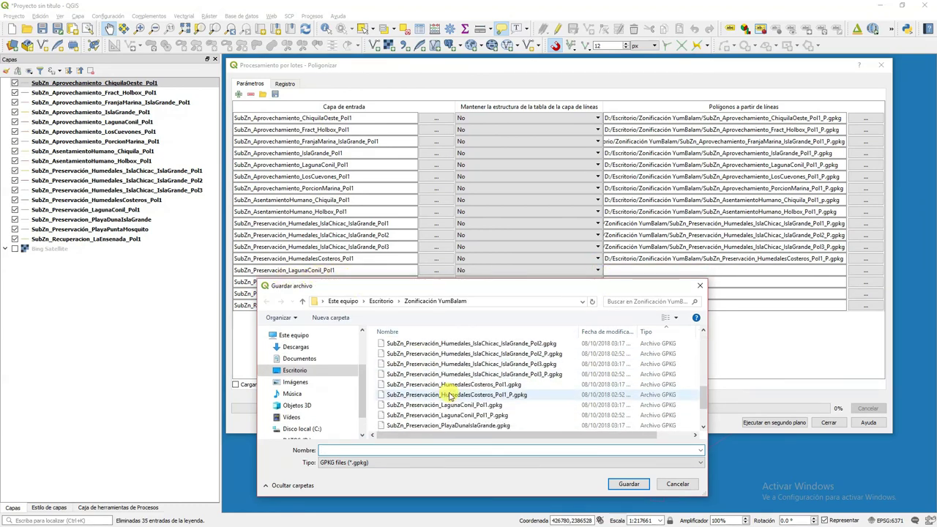
left_click(474, 415)
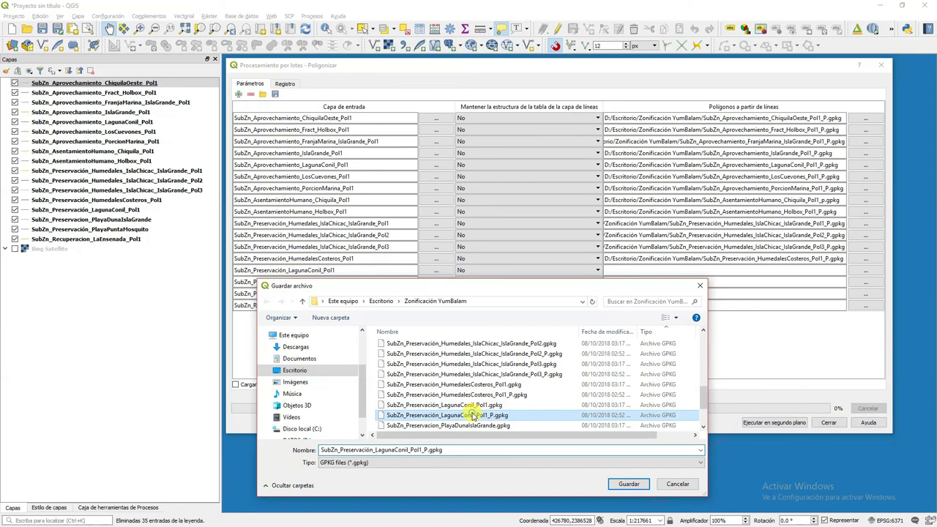
left_click(628, 485)
left_click(498, 270)
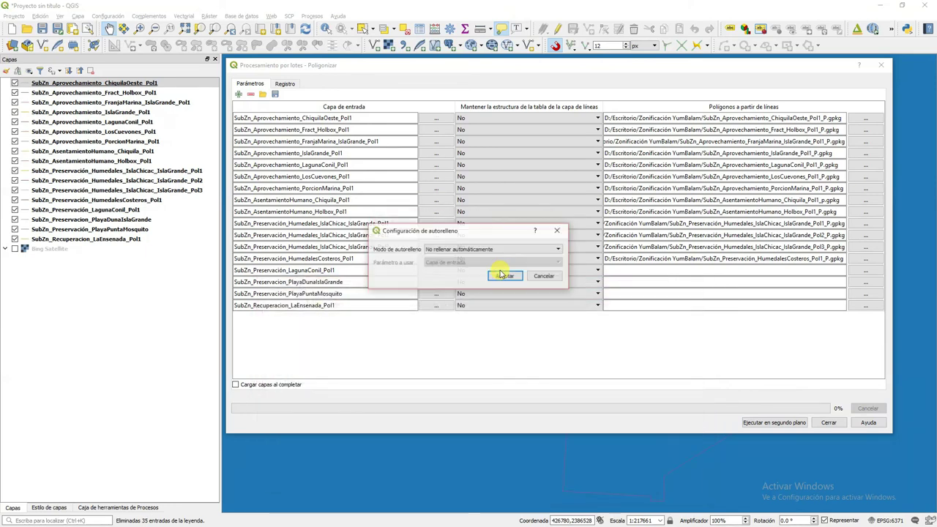
left_click(505, 274)
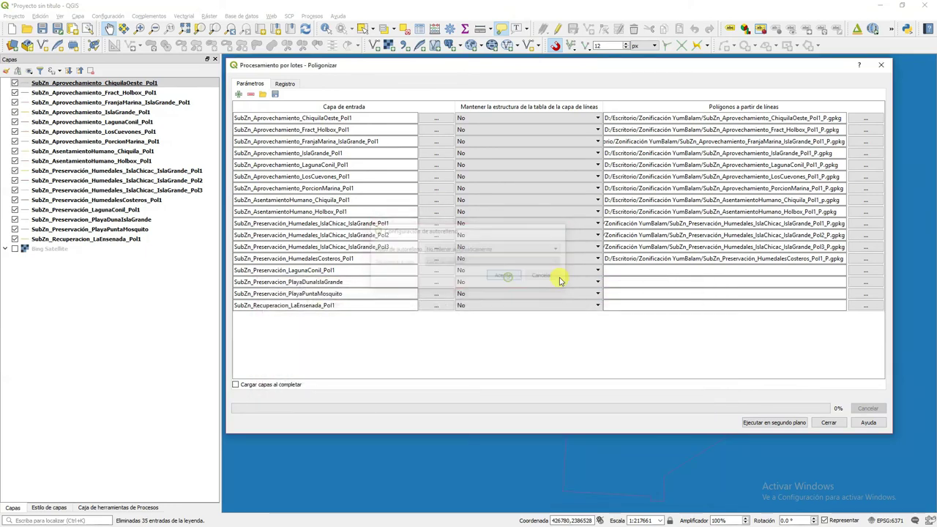
Set the PlayaDunaIslaGrande row's output to SubZn_Preservacion_PlayaDunaIslaGrande_P.gpkg, overwriting the existing file and without autofill
left_click(858, 283)
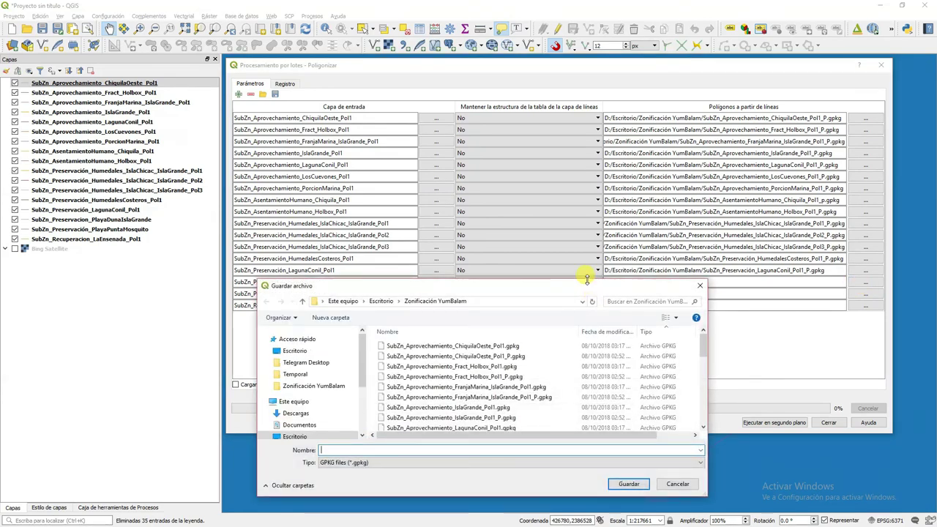
left_click_drag(587, 279, 592, 292)
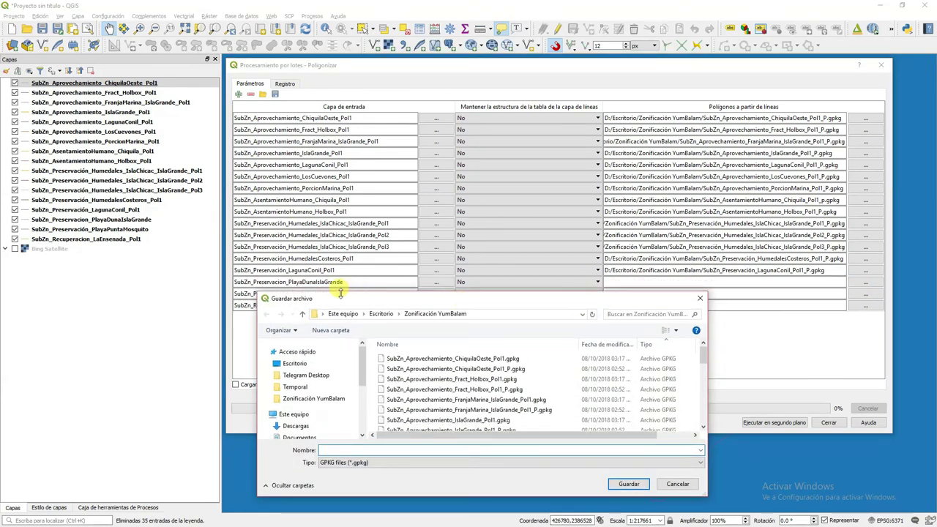
scroll(459, 395, "down", 8)
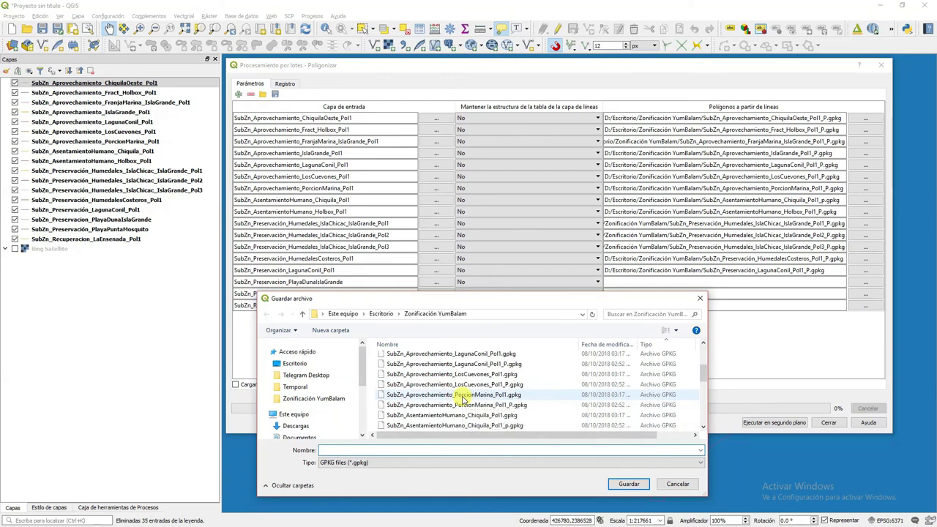
left_click(485, 415)
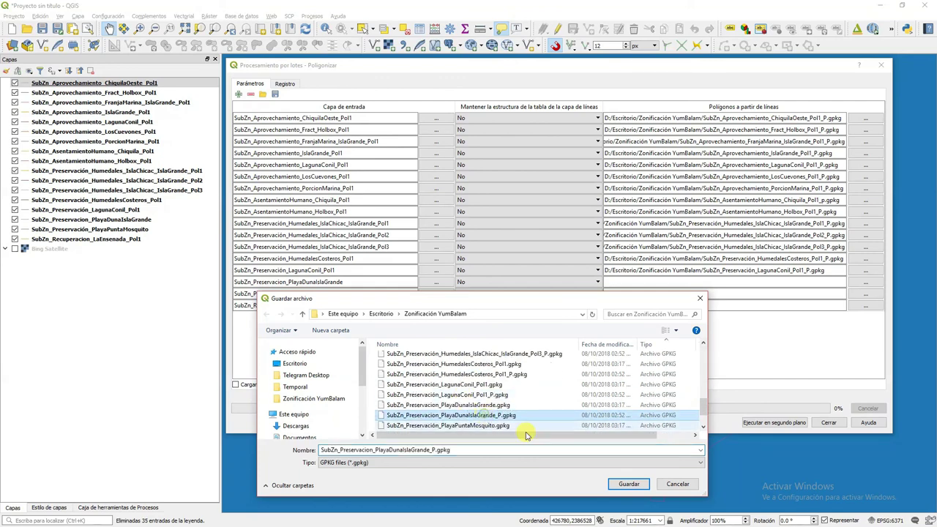
left_click(628, 484)
left_click(507, 269)
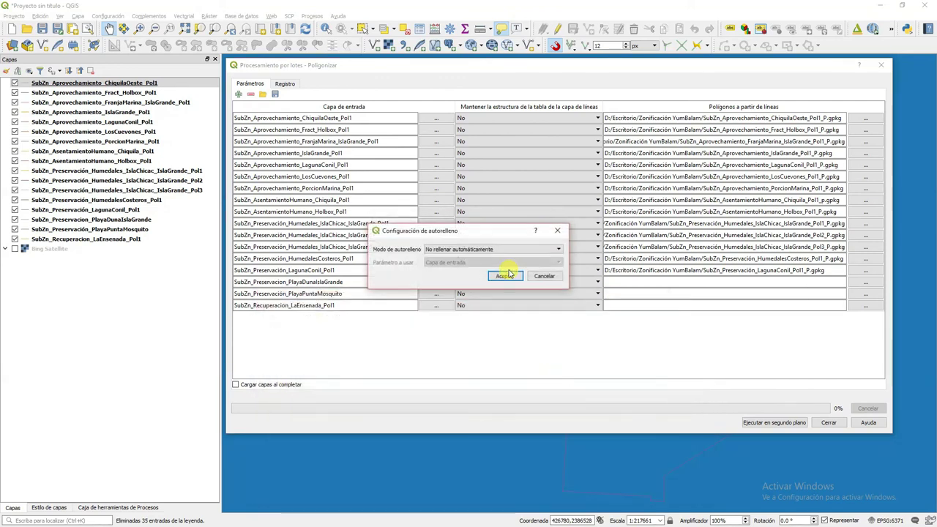
left_click(515, 277)
Assign SubZn_Preservación_PlayaPuntaMosquito_P.gpkg as the output of the PlayaPuntaMosquito row, replacing the existing file and without autofill
left_click(850, 291)
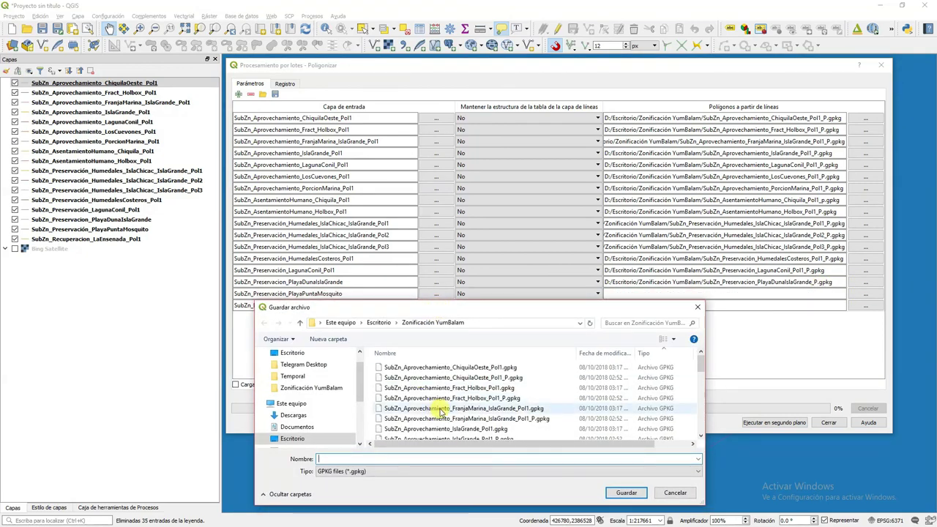
scroll(442, 412, "down", 6)
scroll(441, 412, "down", 3)
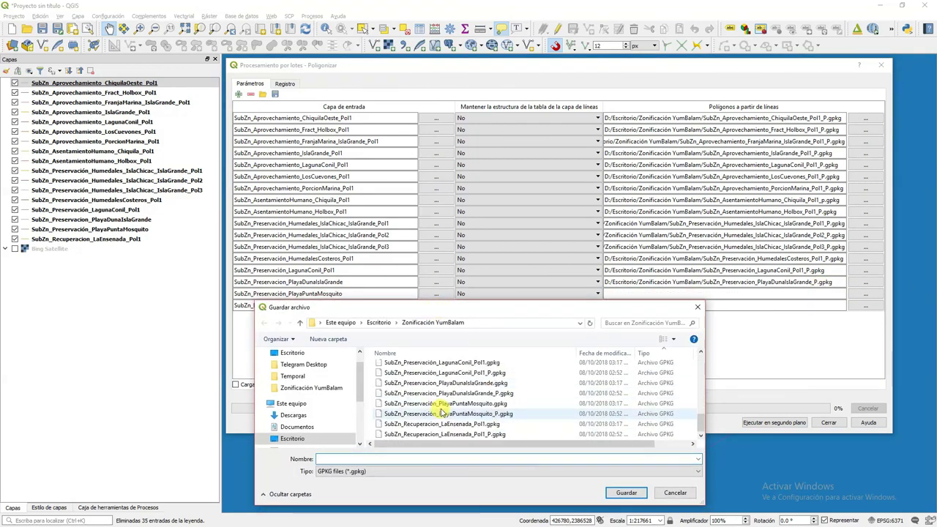
left_click(487, 413)
left_click(624, 492)
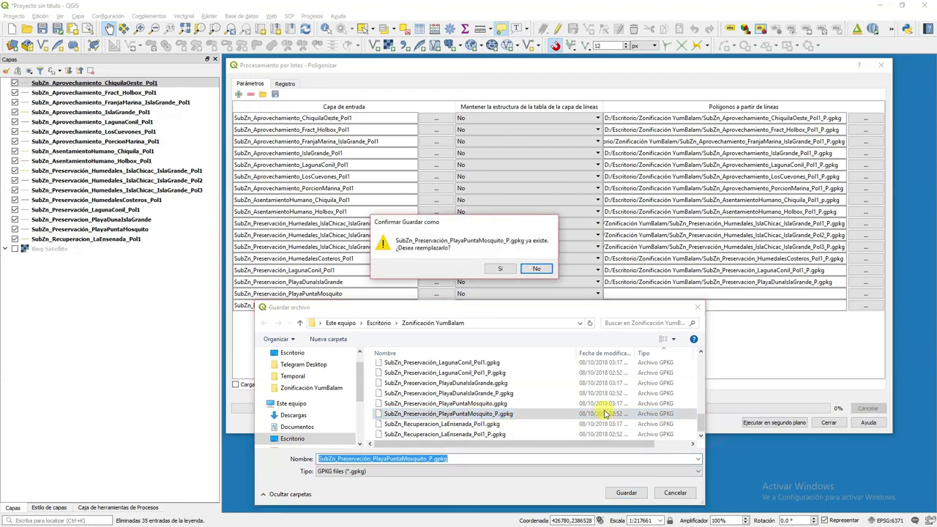
left_click(501, 268)
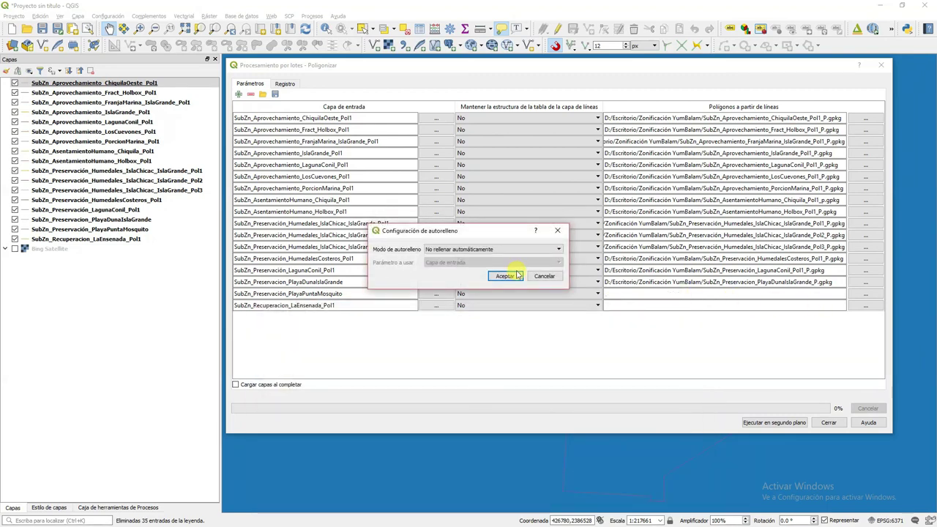
left_click(503, 276)
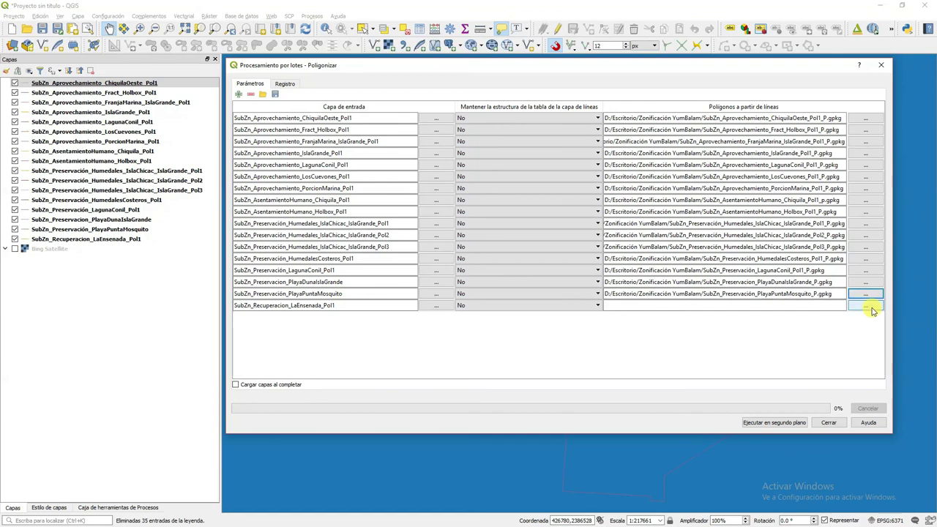
Set the LaEnsenada_Pol1 row's output to SubZn_Recuperacion_LaEnsenada_Pol1_P.gpkg, overwriting the existing file and without autofill
left_click(870, 306)
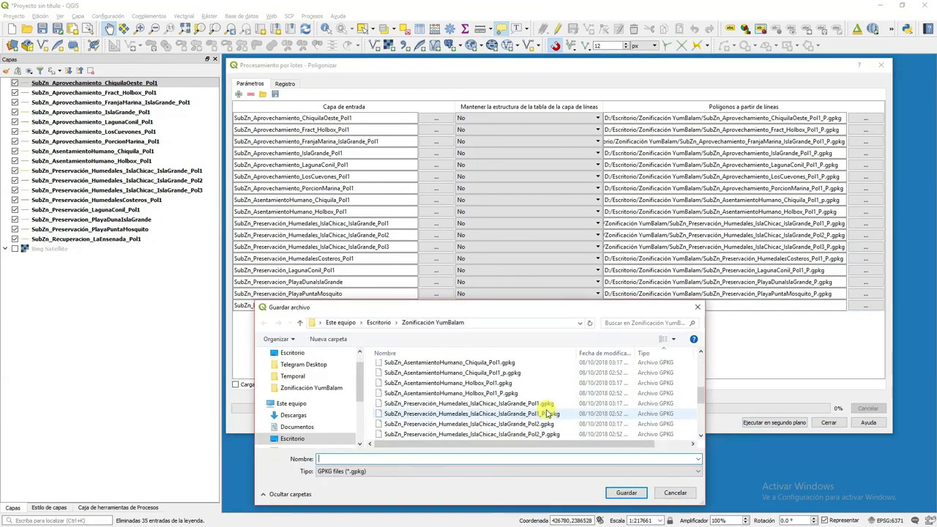
scroll(546, 414, "down", 4)
left_click(496, 434)
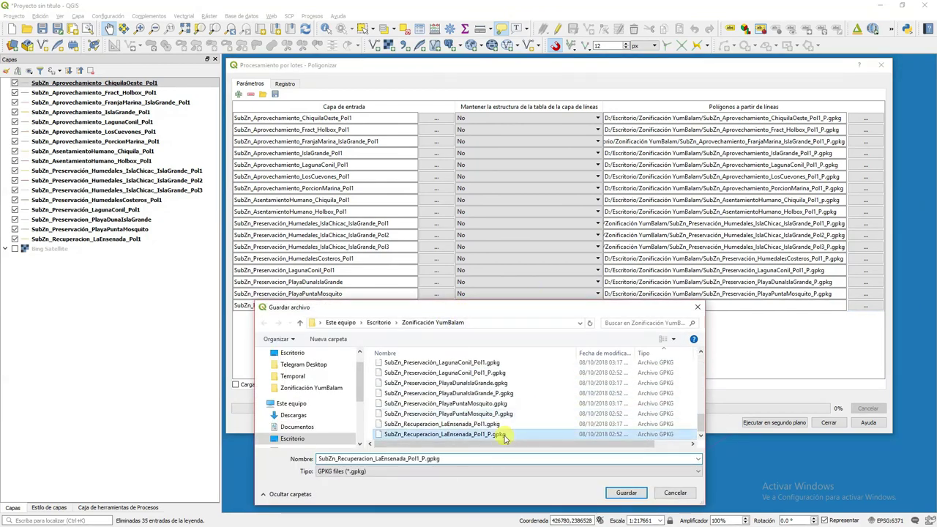
left_click(626, 493)
left_click(492, 270)
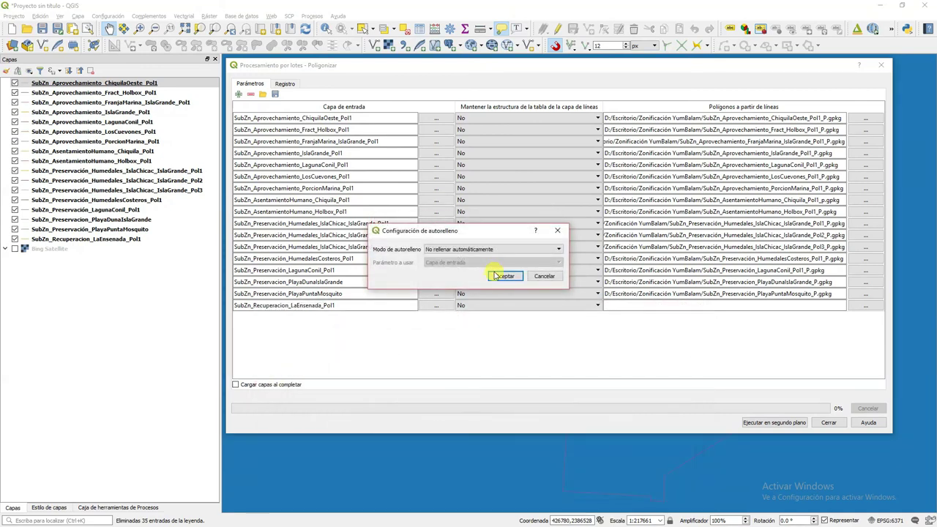
left_click(500, 272)
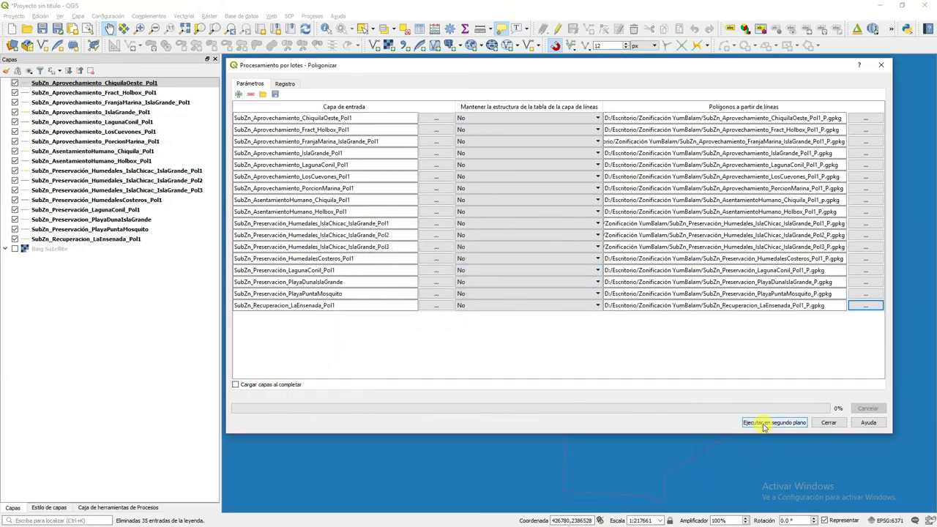
Run the Poligonizar batch and review its log, checking the SubZn_Aprovechamiento_Fract_Holbox_Pol1 entry before closing the batch dialog
left_click(764, 424)
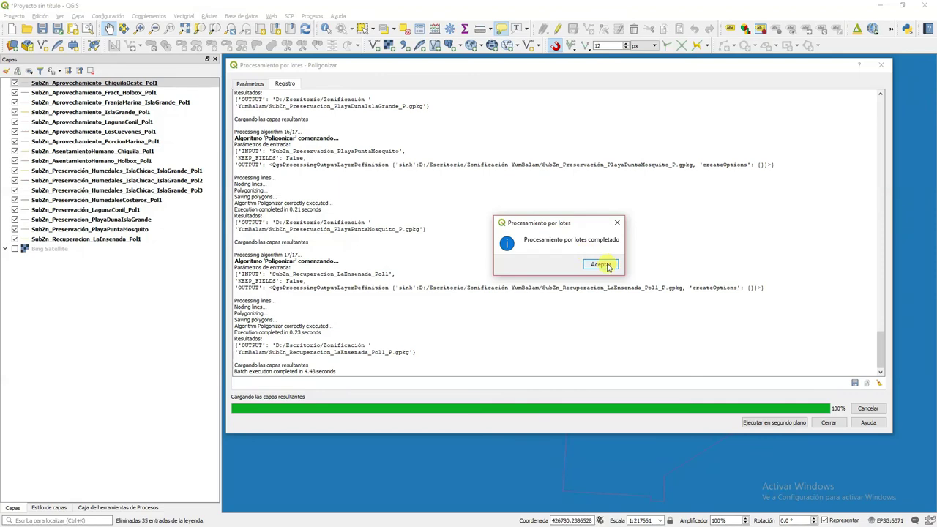
left_click(601, 265)
scroll(605, 262, "up", 20)
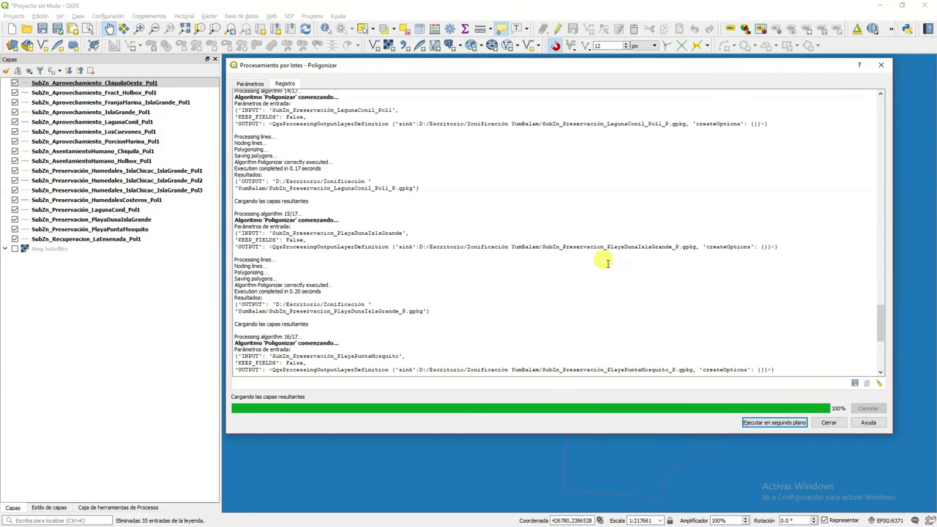
scroll(605, 262, "up", 15)
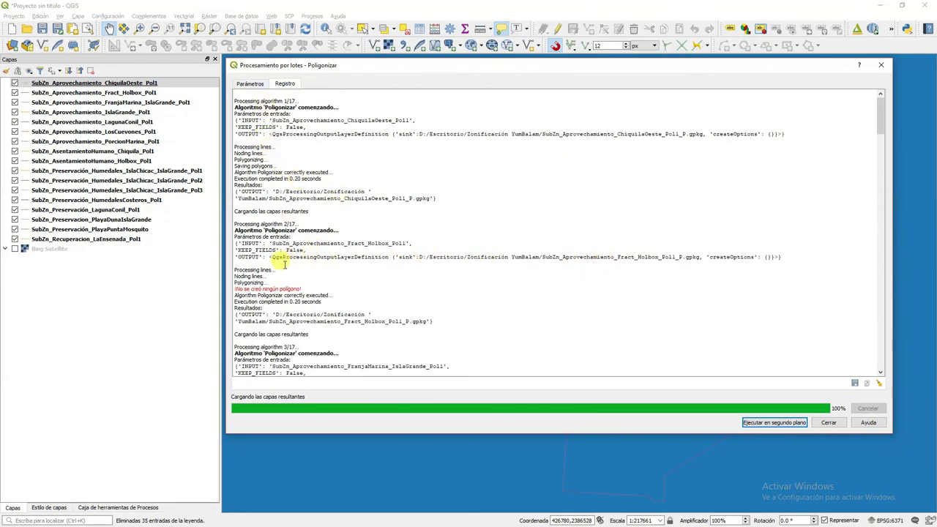
left_click_drag(235, 230, 318, 327)
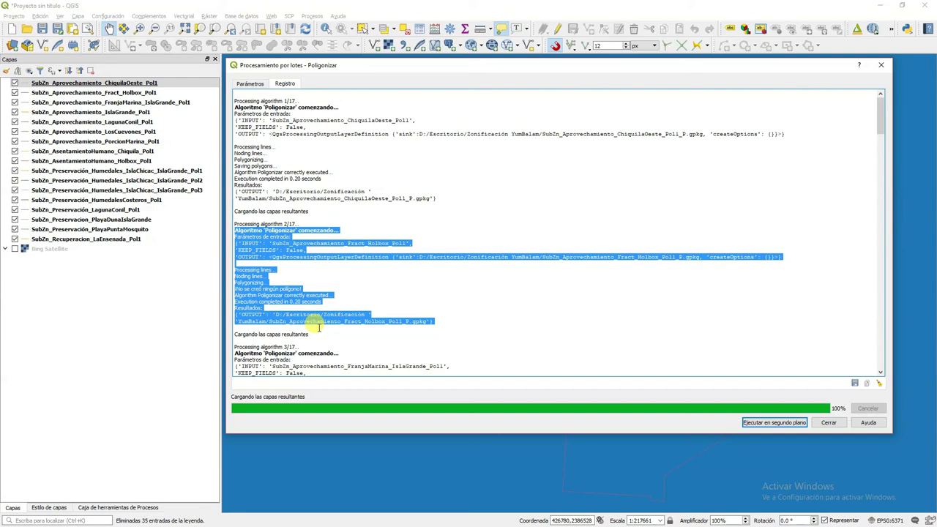
left_click(476, 317)
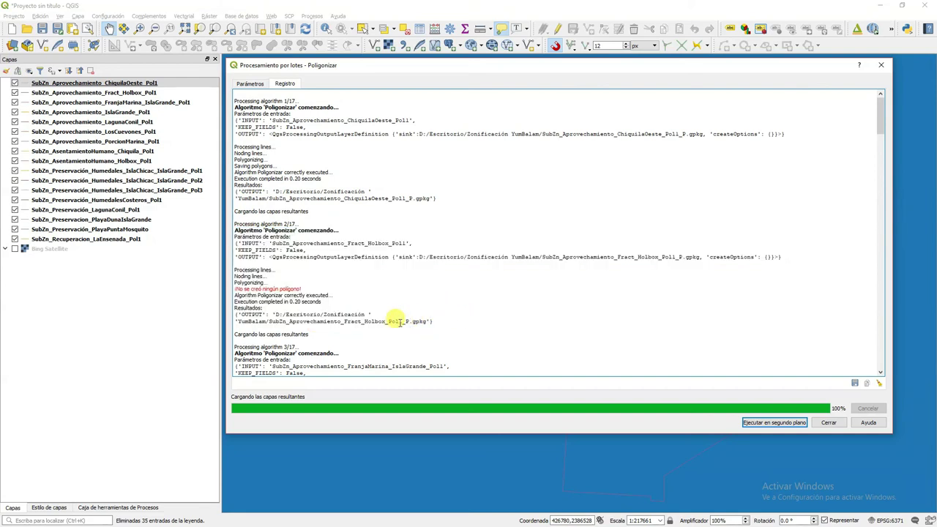
left_click_drag(397, 321, 423, 323)
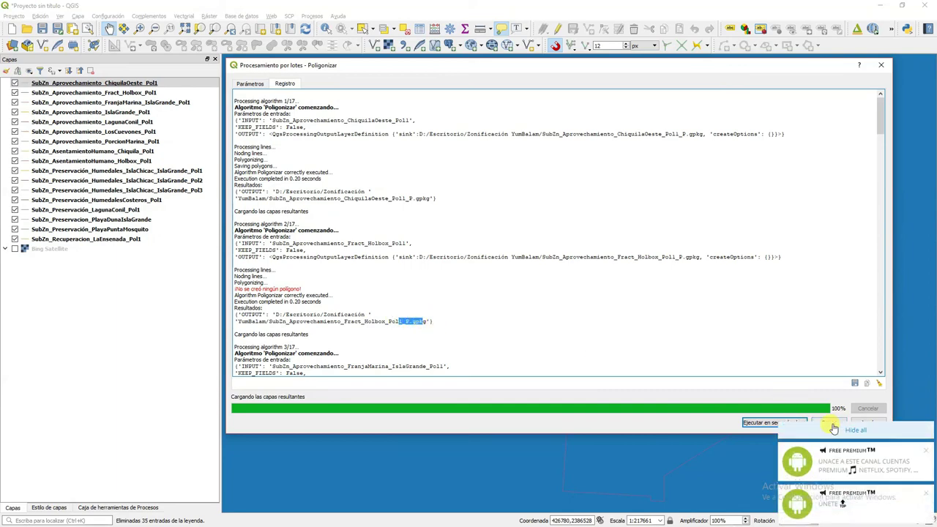
left_click(825, 422)
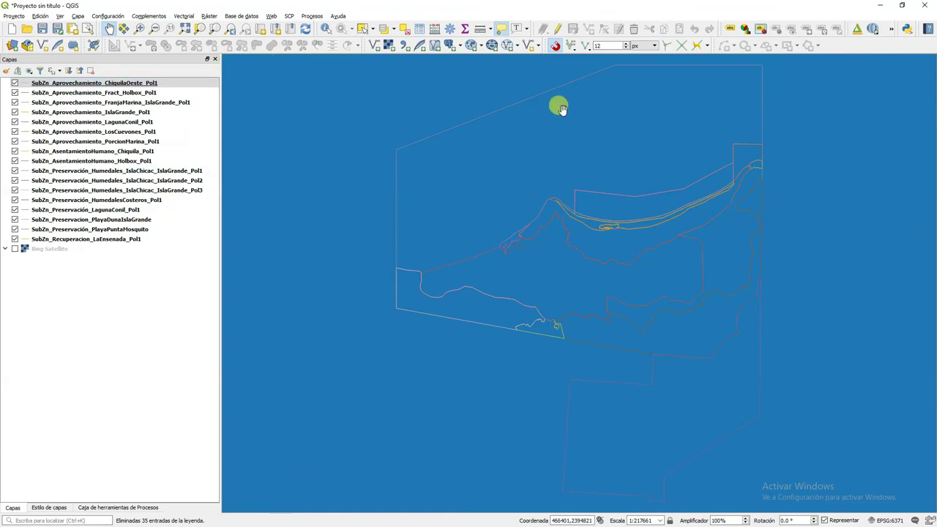
Add the vector layer SubZn_Aprovechamiento_ChiquilaOeste_Pol1_P.gpkg from the Zonificación YumBalam folder to the project
left_click(18, 46)
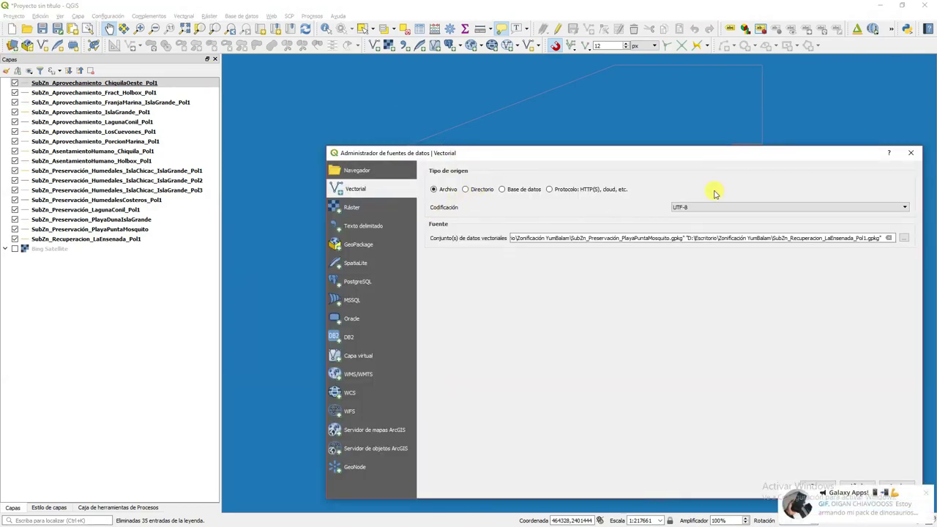
left_click(905, 241)
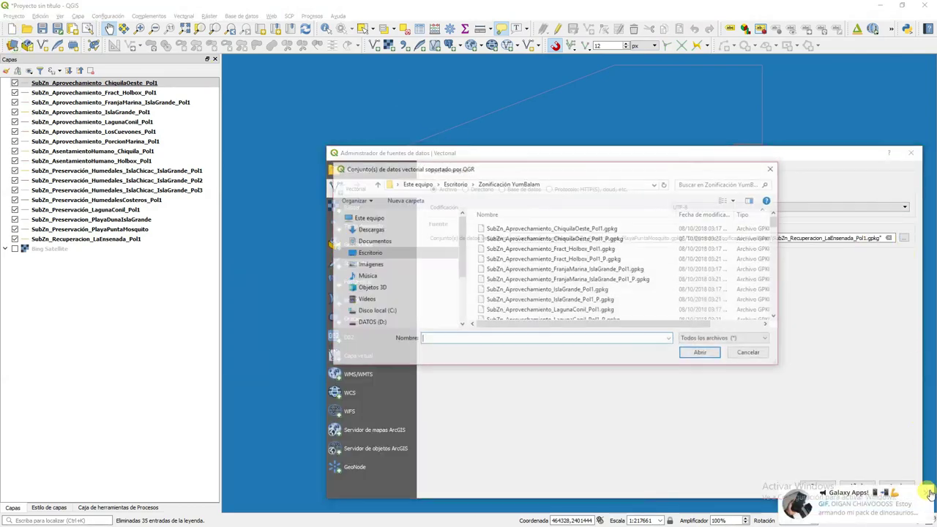
double_click(608, 240)
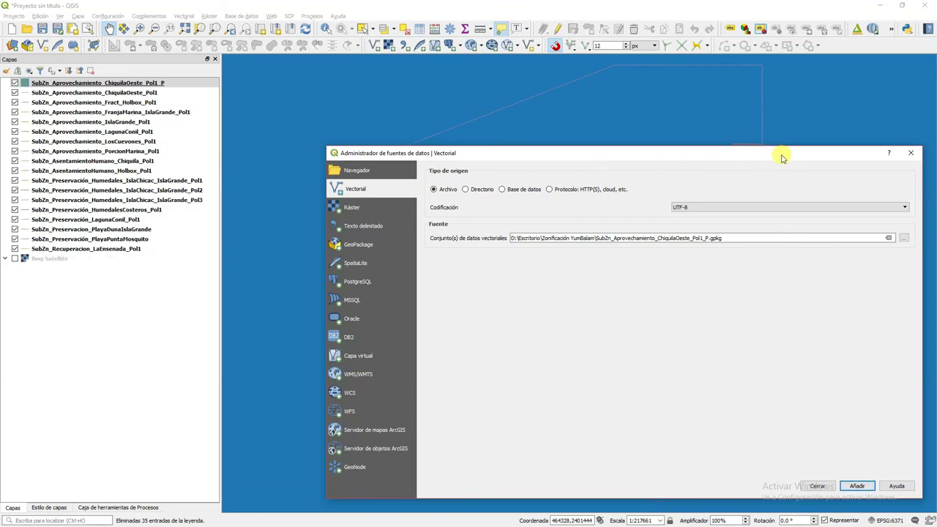
Add the vector layer SubZn_Aprovechamiento_Fract_Holbox_Pol1_P.gpkg from the Zonificación YumBalam folder to the project
mouse_move(782, 156)
left_mouse_down()
mouse_move(718, 314)
mouse_move(713, 452)
mouse_move(737, 76)
left_mouse_up()
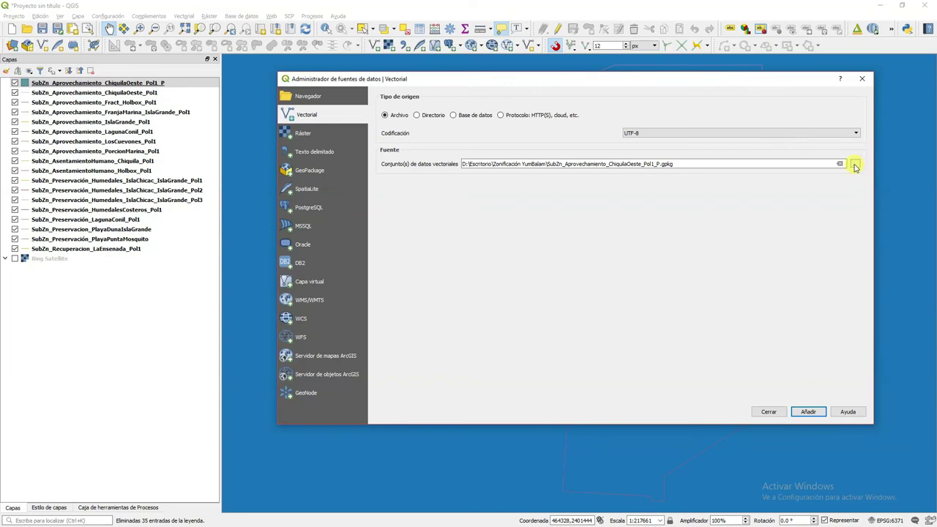
left_click(855, 164)
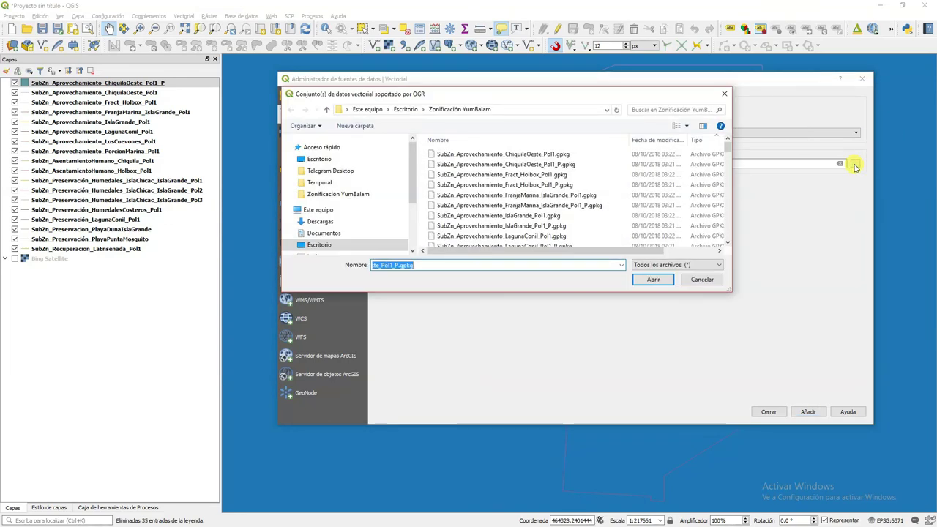
left_click(572, 186)
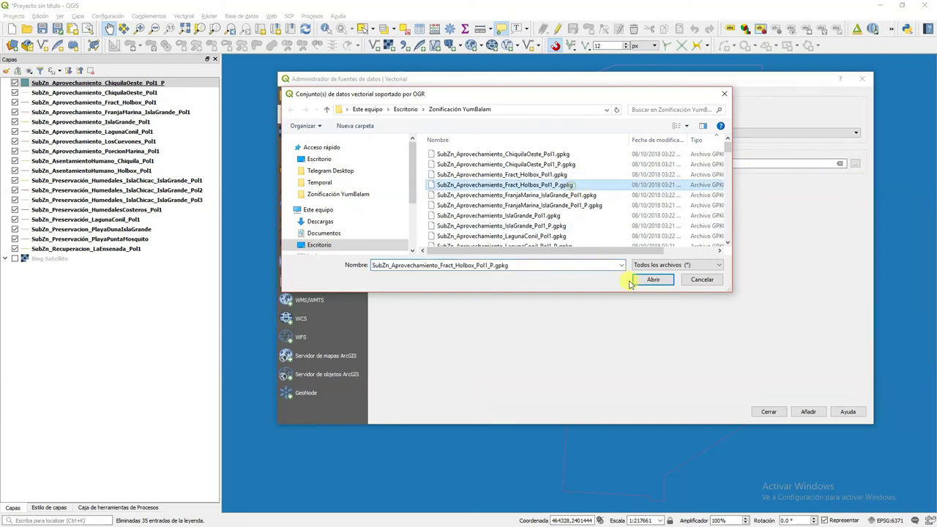
left_click(644, 280)
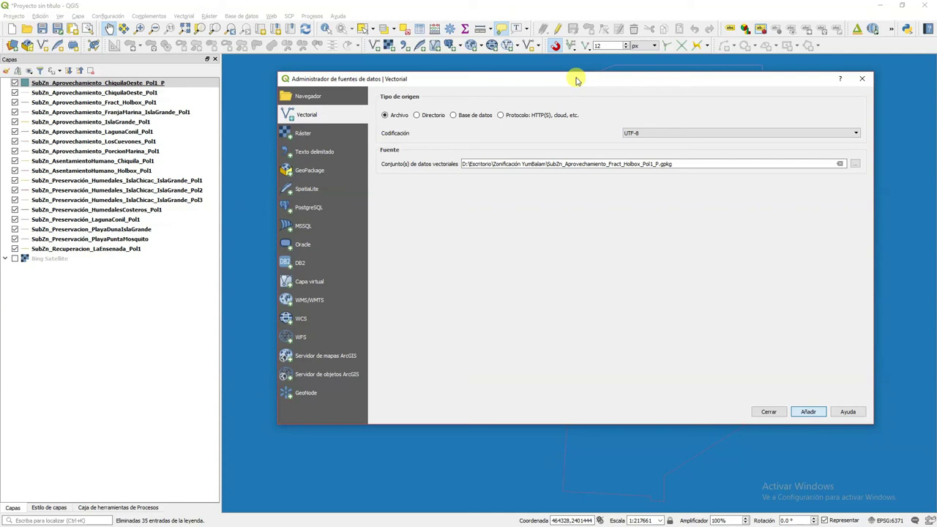
key("Return")
Select the _P GPKG files of the Aprovechamiento subzones from FranjaMarina_IslaGrande to PorcionMarina, plus AsentamientoHumano Chiquila and Holbox, as vector sources
left_click_drag(576, 80, 558, 92)
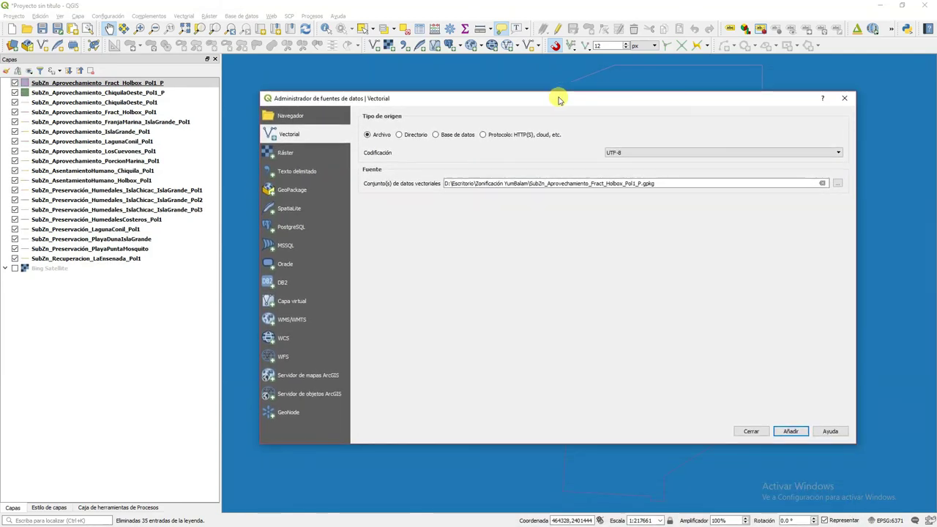
left_click(838, 184)
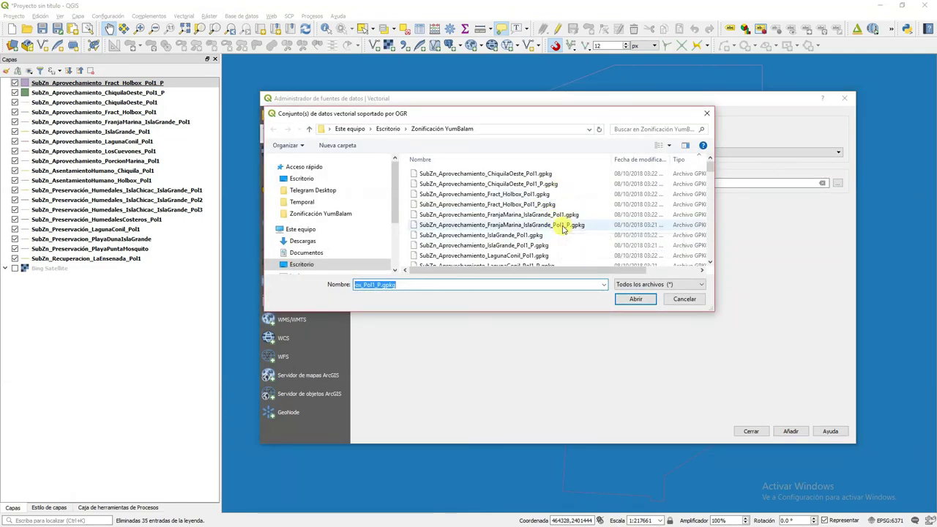
left_click(565, 223)
left_click(549, 248, "ctrl")
scroll(550, 244, "down", 2)
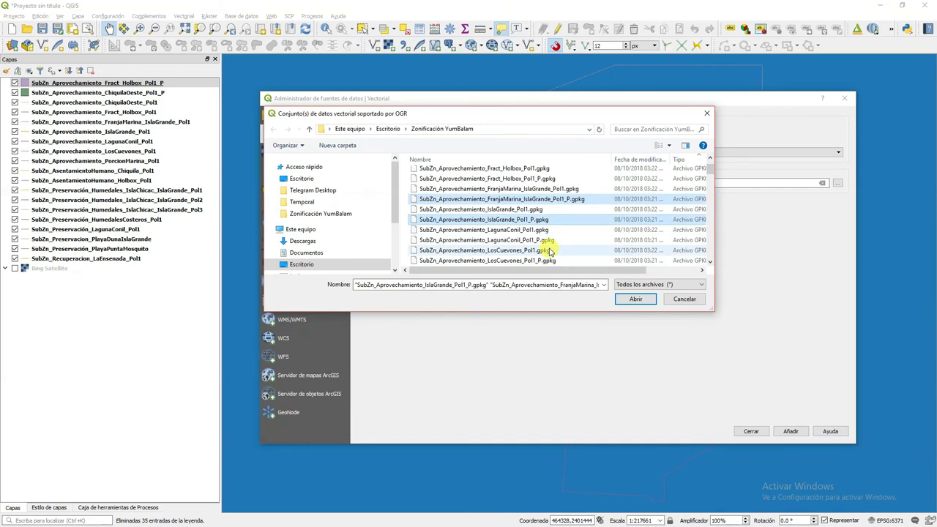
left_click_drag(566, 311, 628, 445)
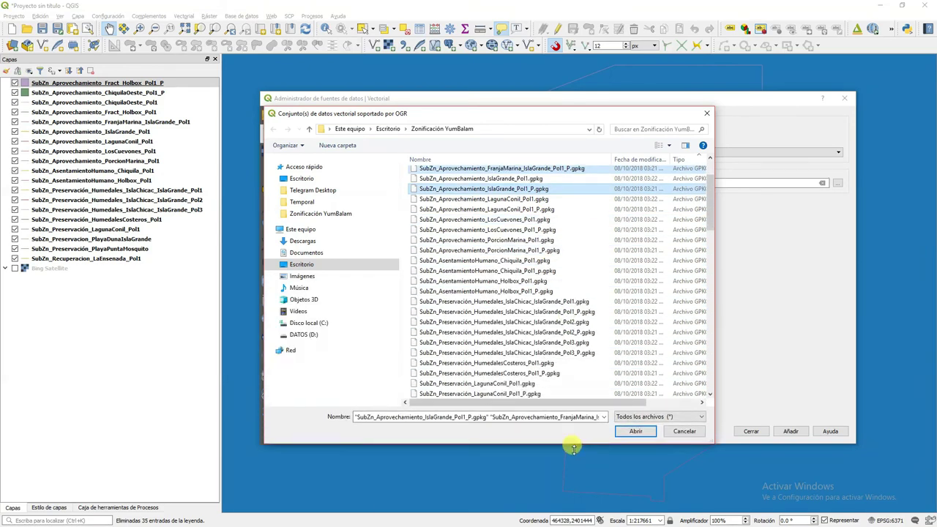
left_click(545, 209, "ctrl")
left_click(550, 229, "ctrl")
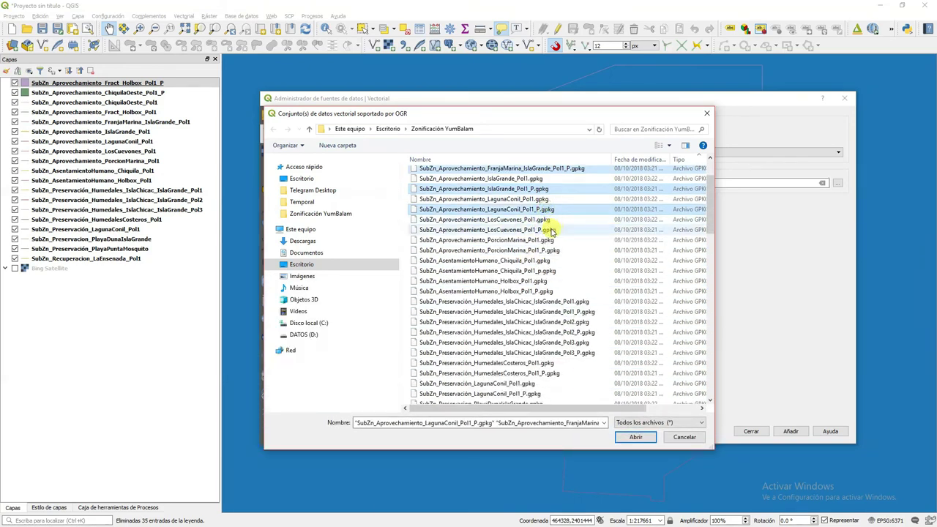
left_click(554, 250, "ctrl")
left_click(551, 271, "ctrl")
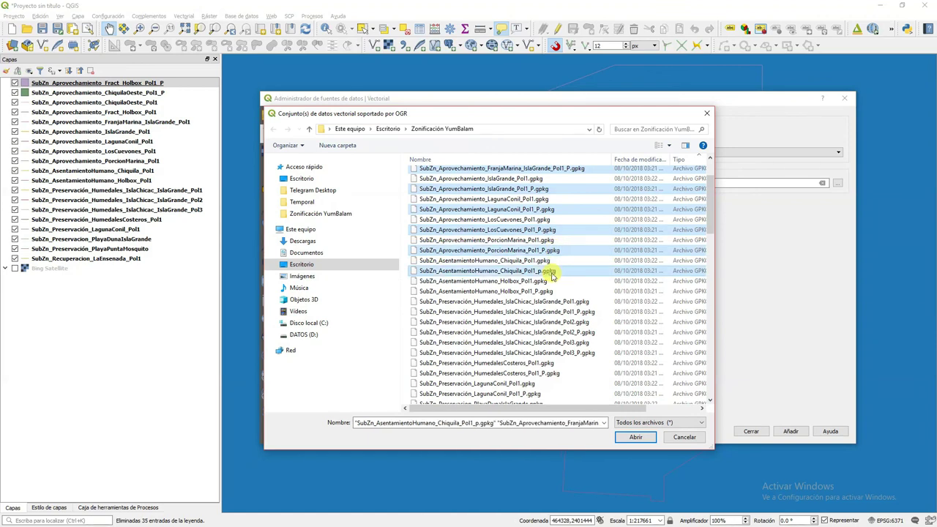
left_click(549, 291, "ctrl")
Include all Preservación and Recuperacion _P GPKG files in the source selection and load the selected polygon layers into the project
left_click(577, 312, "ctrl")
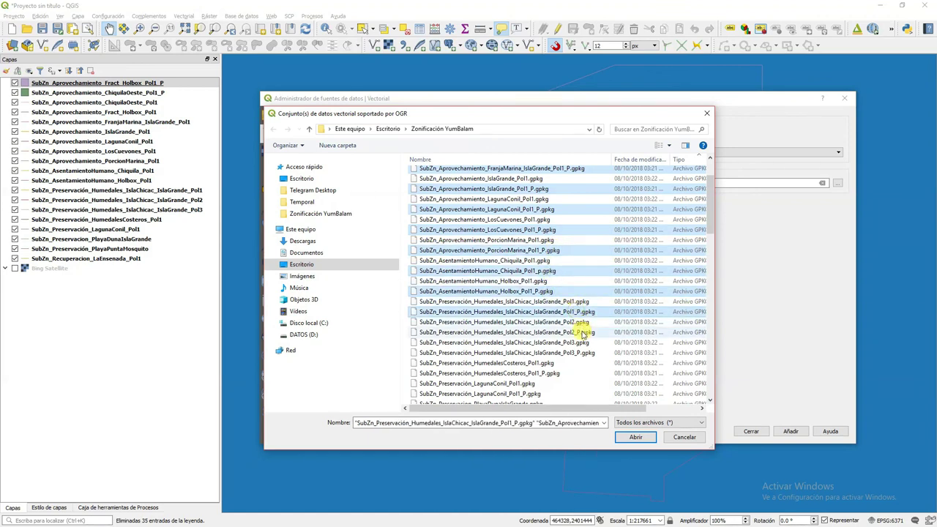
left_click(582, 331, "ctrl")
left_click(585, 353, "ctrl")
left_click(560, 373, "ctrl")
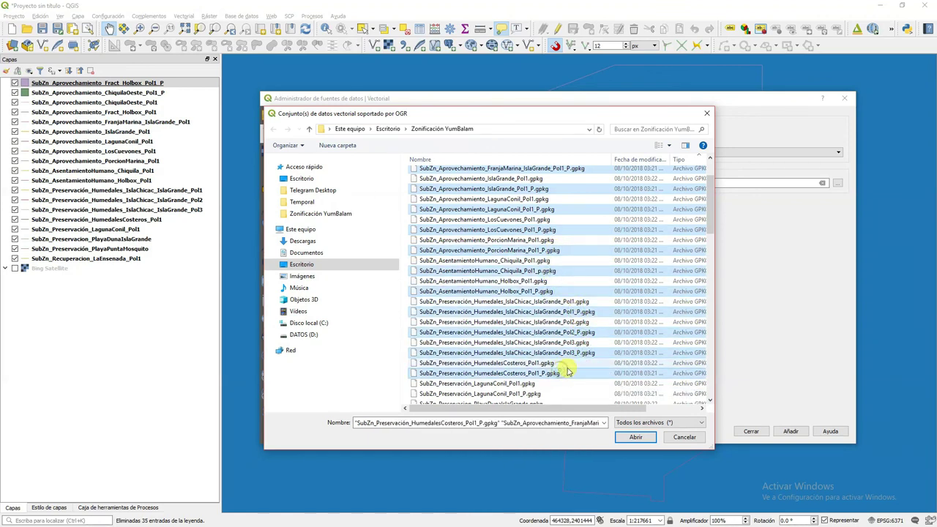
left_click(534, 394, "ctrl")
scroll(535, 395, "down", 2)
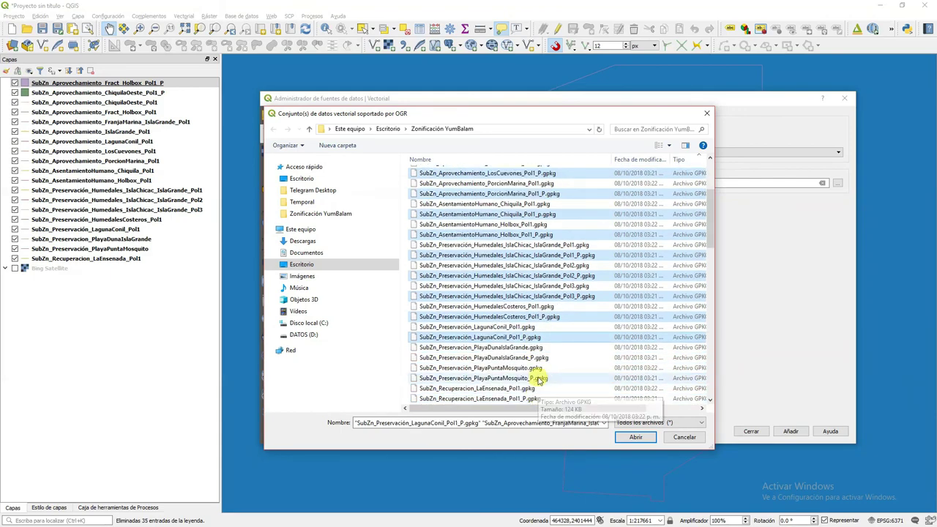
left_click(539, 357, "ctrl")
left_click(544, 378, "ctrl")
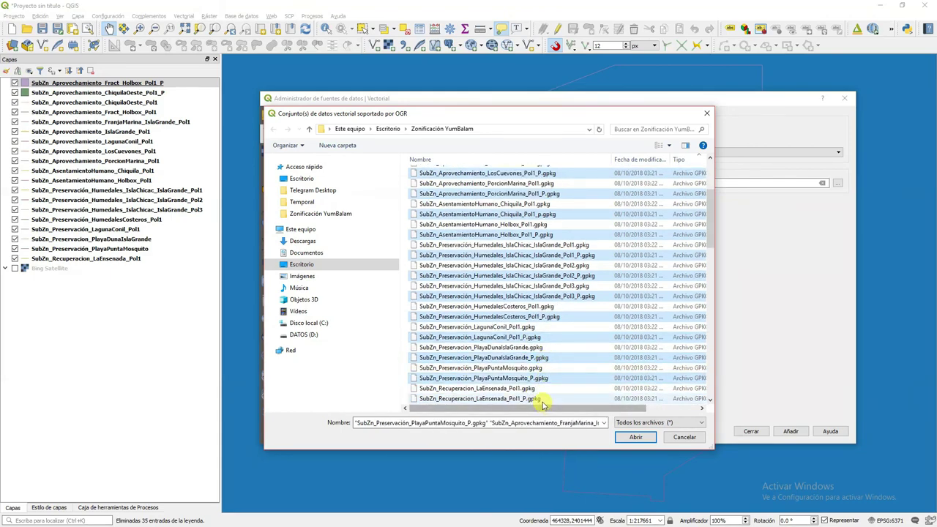
left_click(540, 398, "ctrl")
left_click(627, 437)
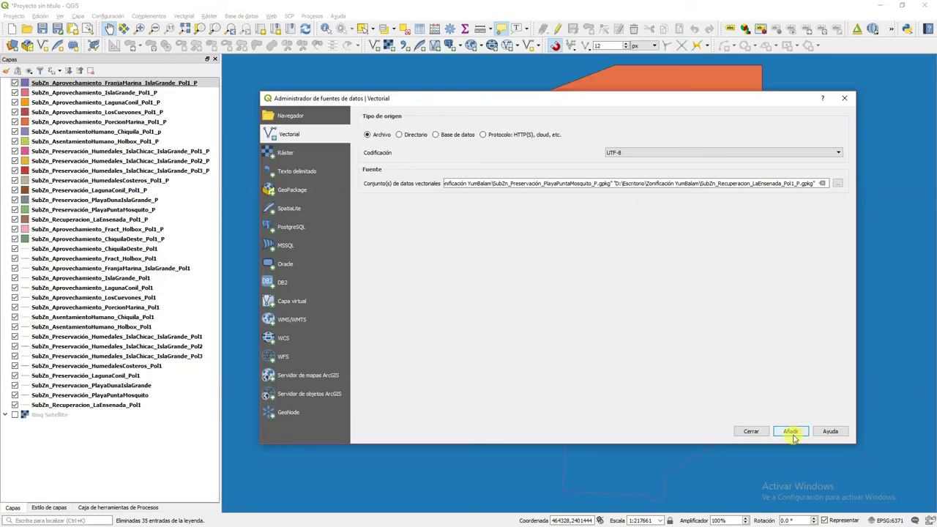
left_click(740, 429)
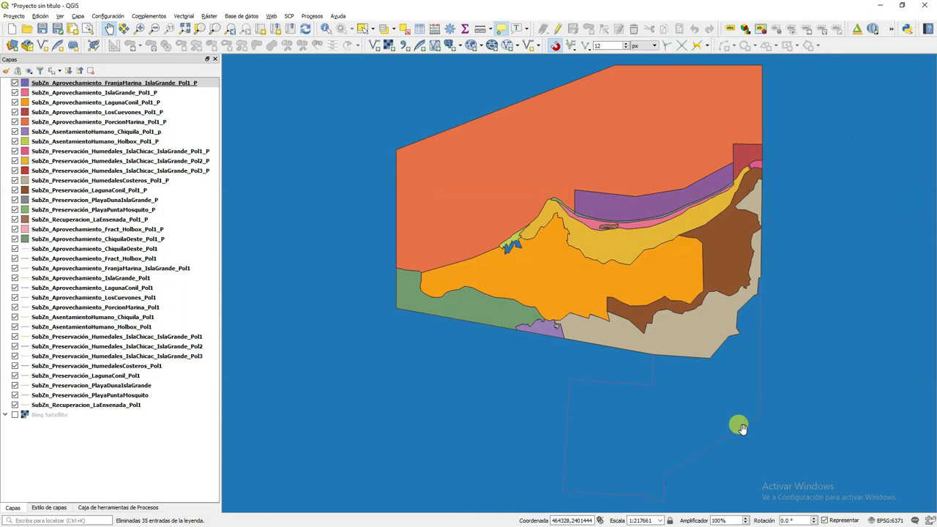
Hide the Recuperacion line layer and all Preservación line layers, from LaEnsenada_Pol1 up to Humedales_IslaChicac_IslaGrande_Pol1
left_click_drag(741, 429, 713, 310)
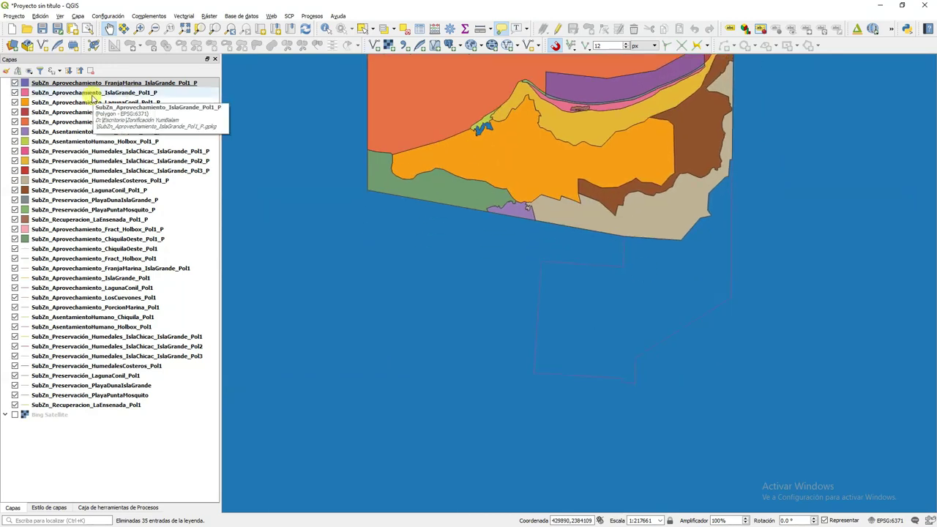
left_click_drag(620, 114, 600, 223)
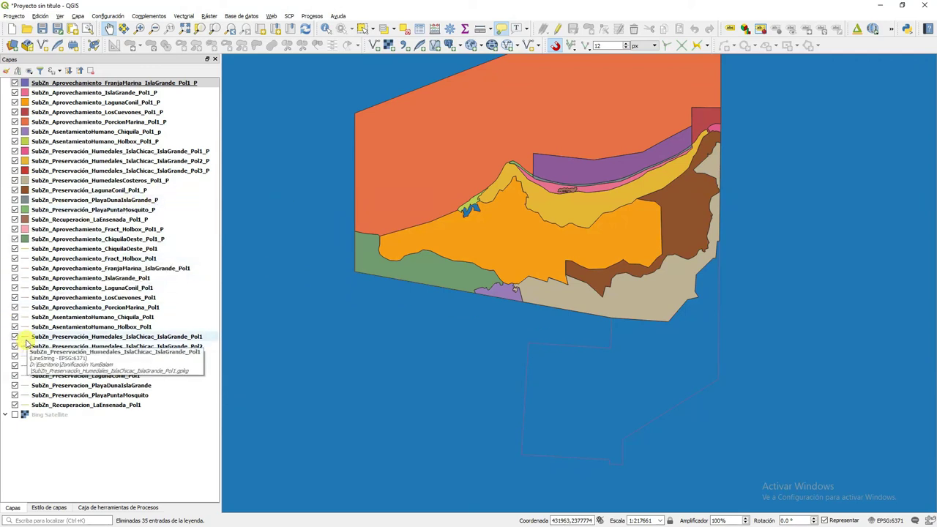
left_click(15, 405)
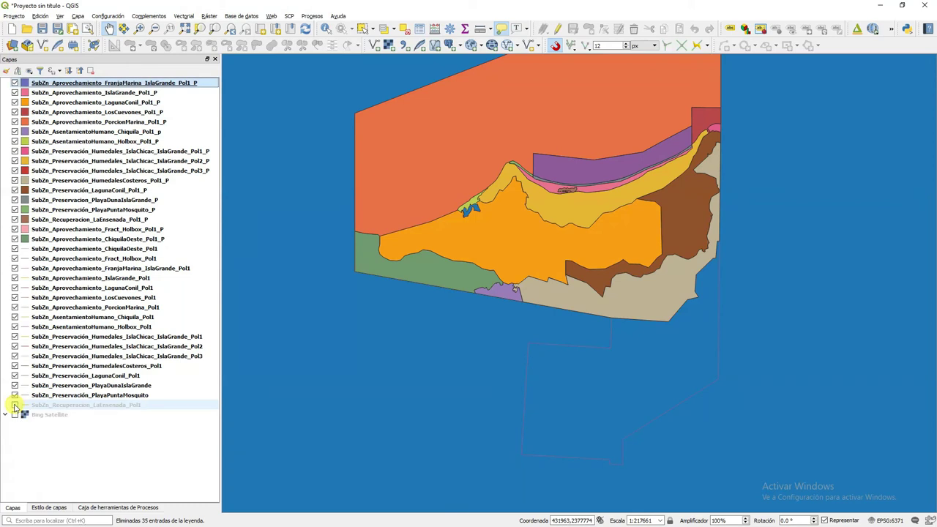
left_click(15, 396)
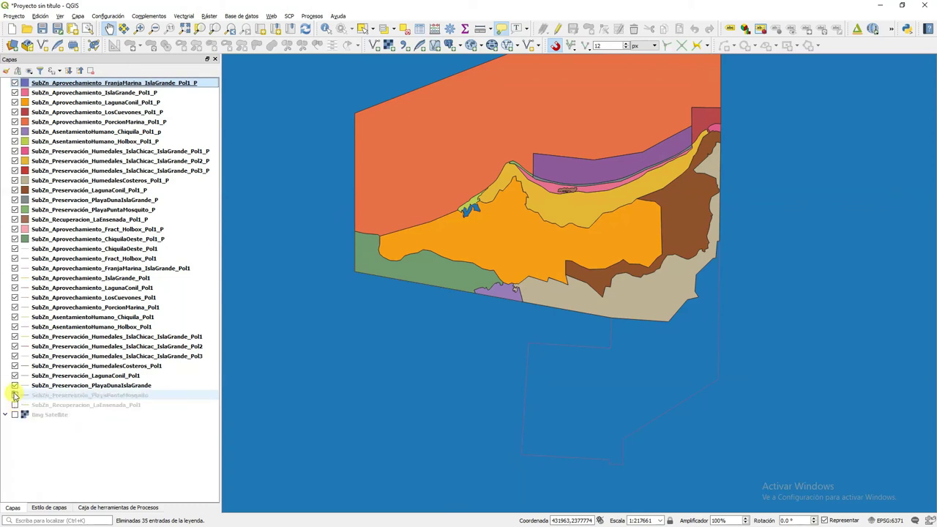
left_click(14, 385)
left_click(15, 376)
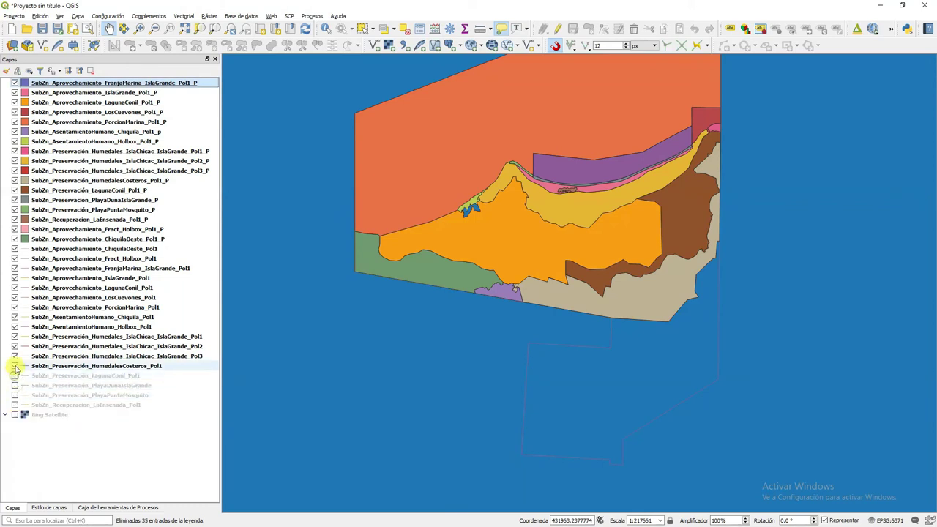
left_click(15, 366)
left_click(14, 357)
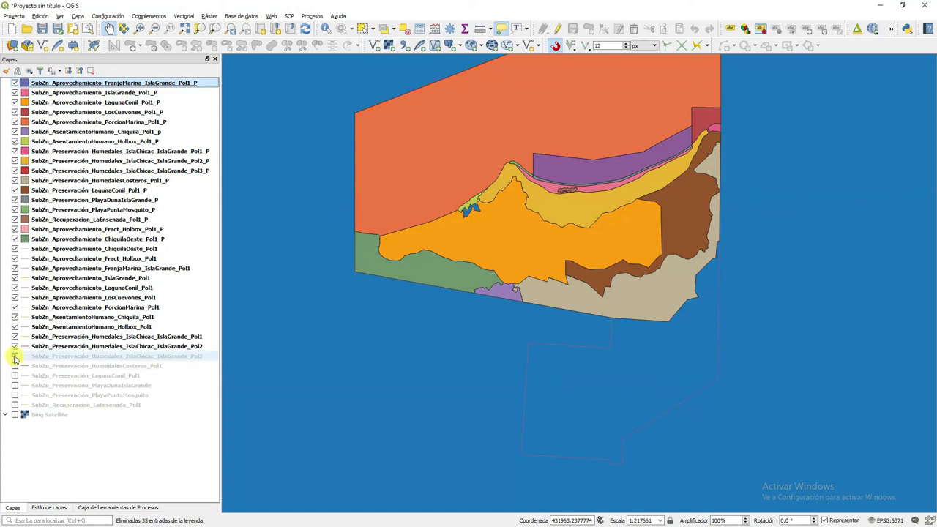
left_click(15, 346)
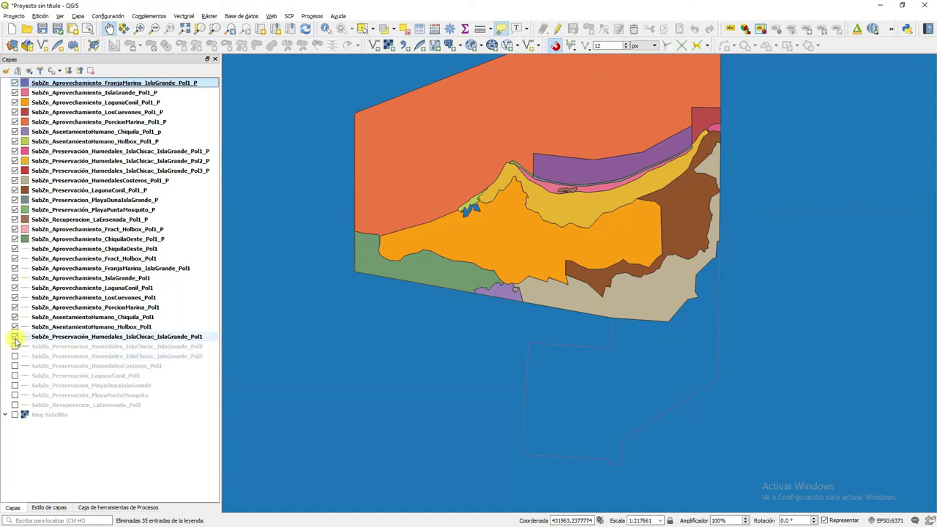
left_click(15, 337)
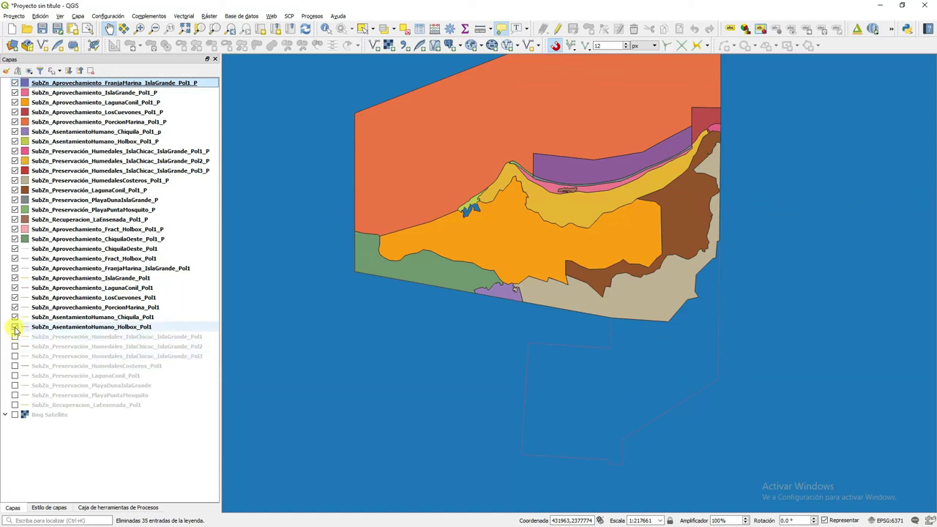
Hide the AsentamientoHumano and Aprovechamiento line layers, from Holbox_Pol1 up to ChiquilaOeste_Pol1
left_click(15, 327)
left_click(15, 318)
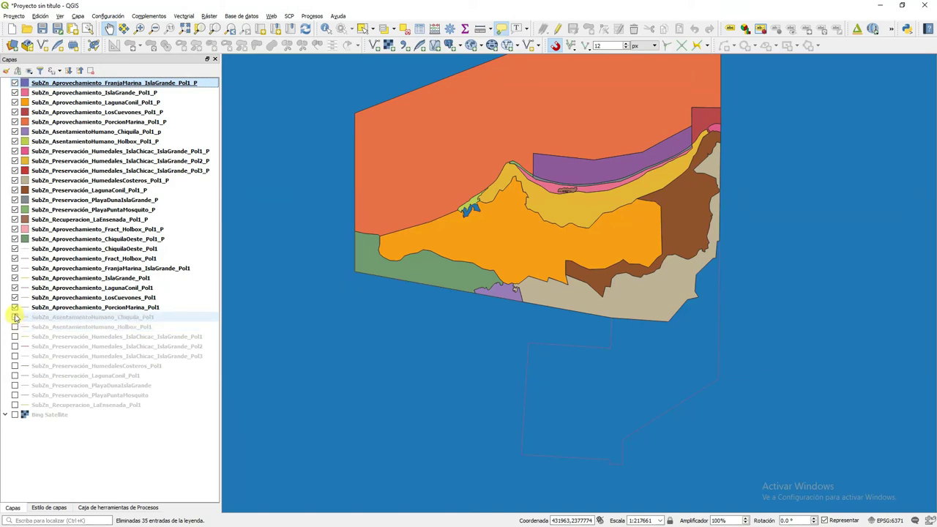
left_click(15, 308)
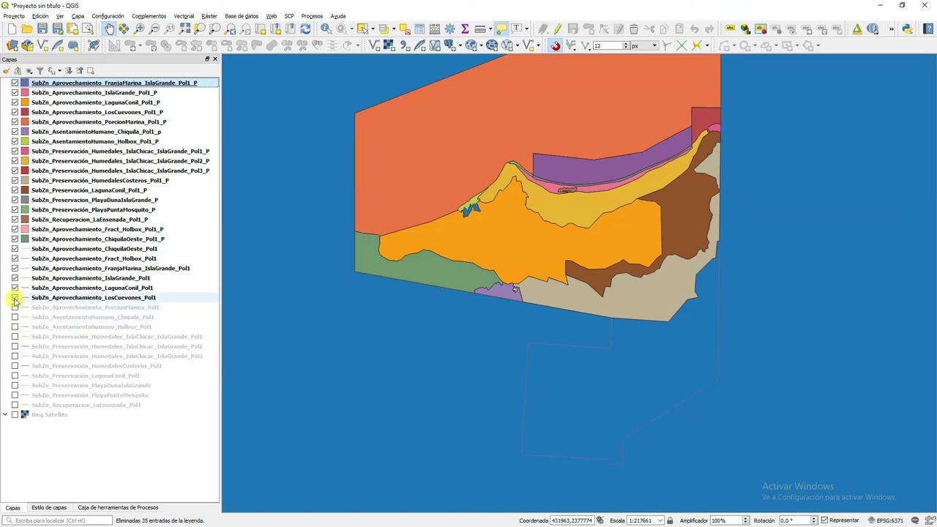
left_click(14, 298)
left_click(15, 288)
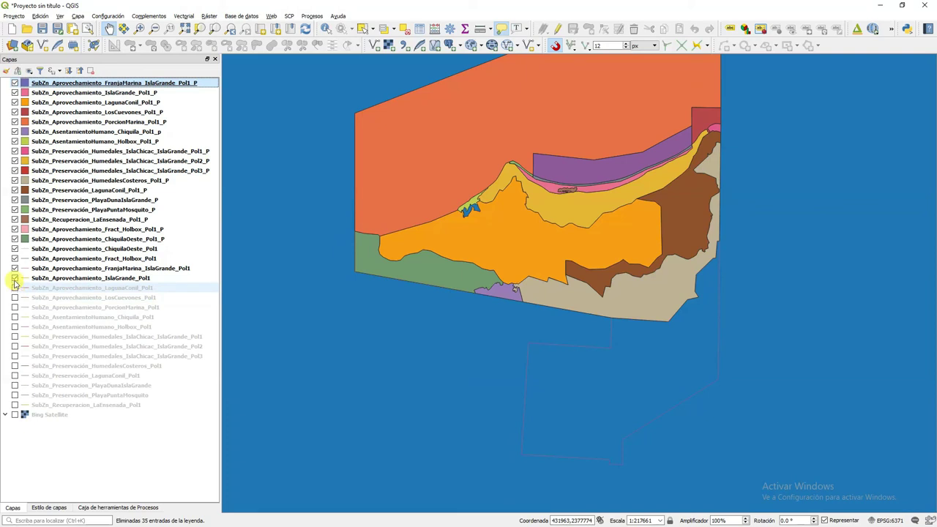
left_click(15, 279)
left_click(14, 269)
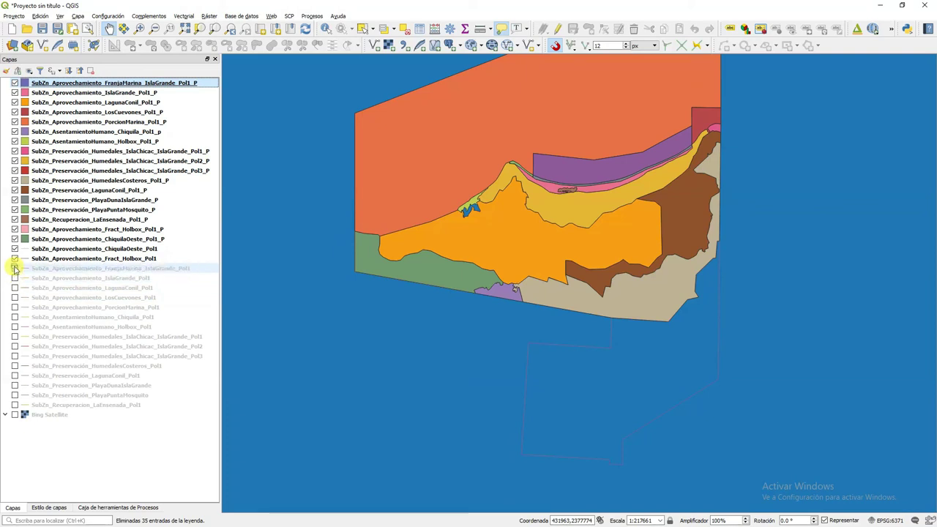
left_click(14, 259)
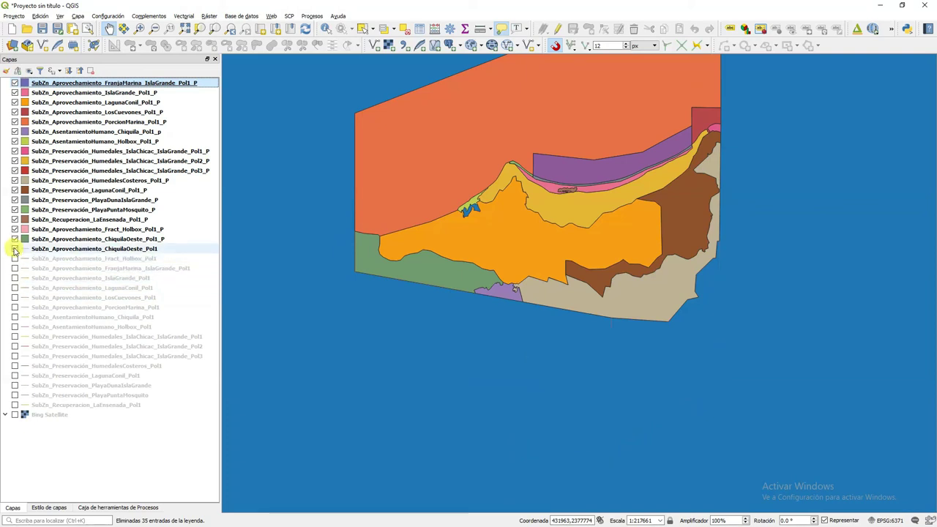
left_click(14, 249)
Show the SubZn_Aprovechamiento_Fract_Holbox_Pol1 line layer again and zoom the map to its extent
left_click(14, 259)
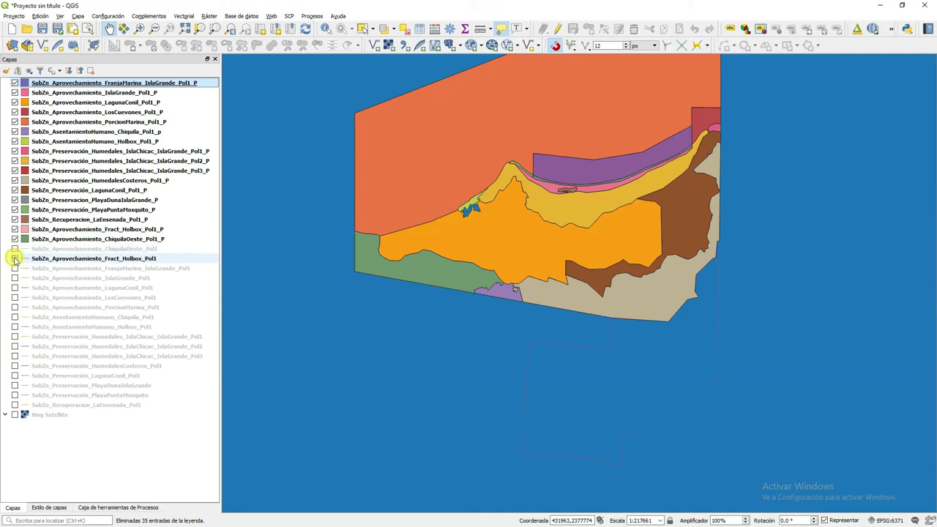
left_click_drag(615, 390, 535, 356)
scroll(586, 344, "up", 1)
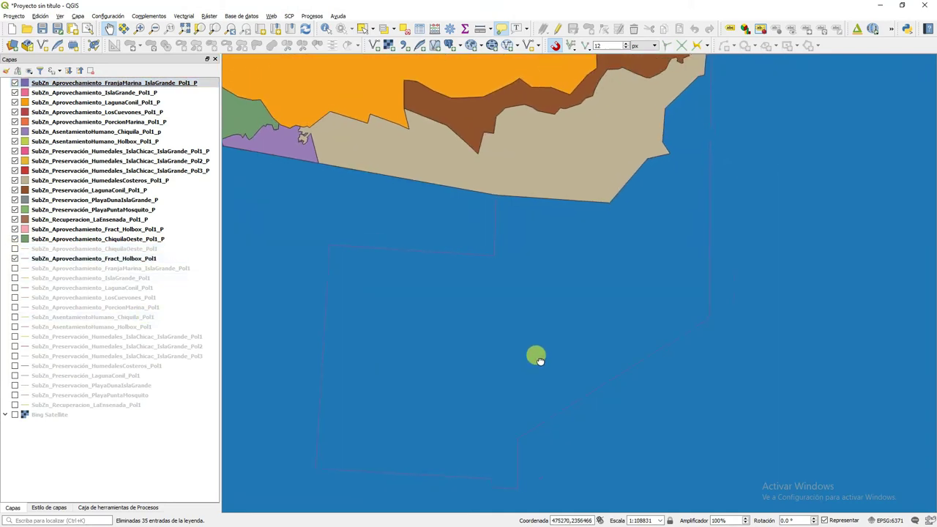
right_click(141, 261)
left_click(156, 265)
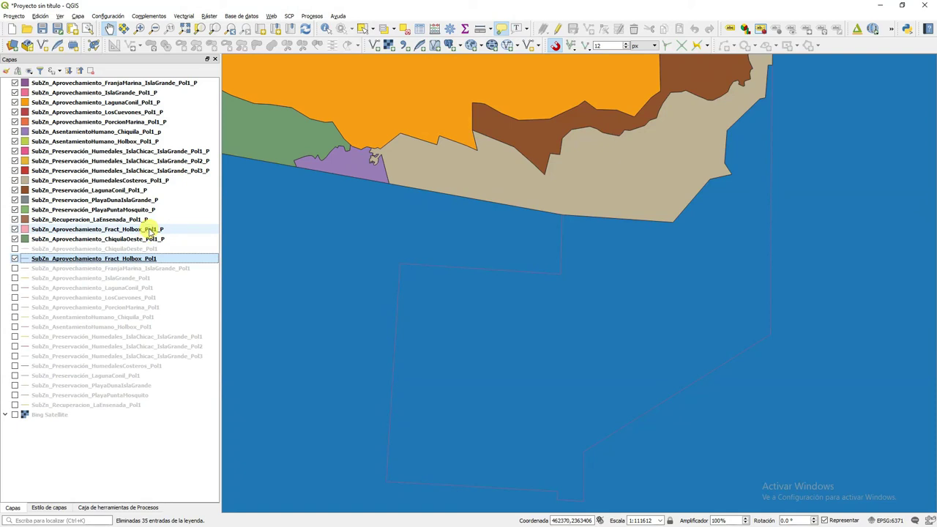
Remove the polygon layer SubZn_Aprovechamiento_Fract_Holbox_Pol1_P from the project
right_click(149, 231)
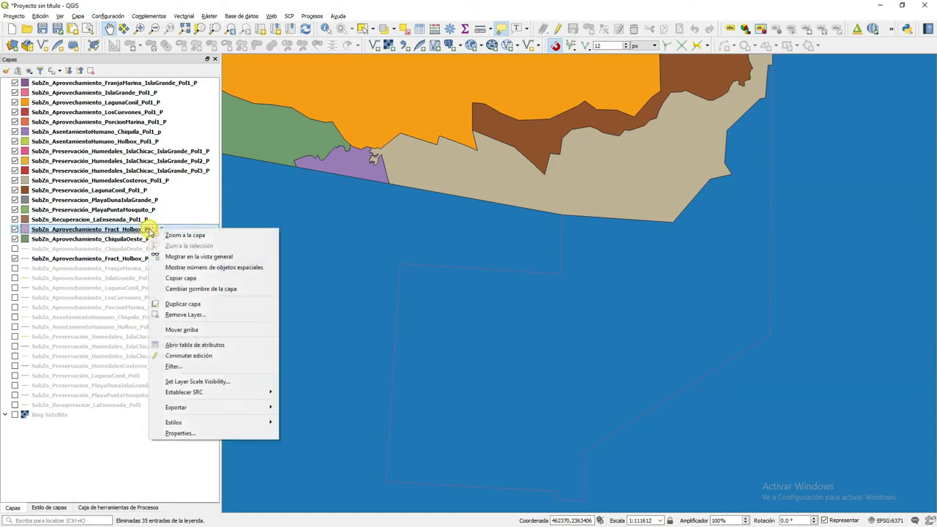
left_click(197, 315)
left_click(480, 279)
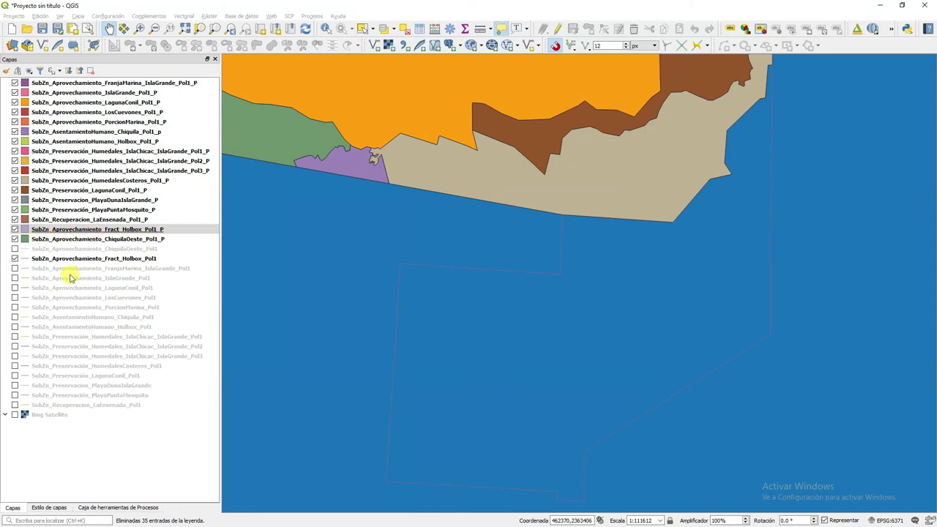
left_click(184, 7)
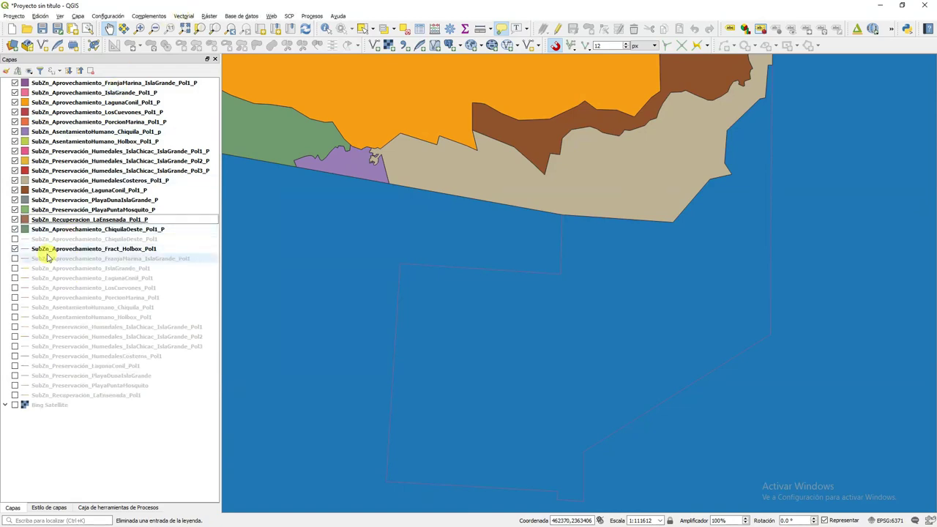
Add SubZn_Aprovechamiento_Fract_Holbox_Pol1.txt as a space-delimited text point layer using fields X and Y, above the matching line layer
left_click(46, 248)
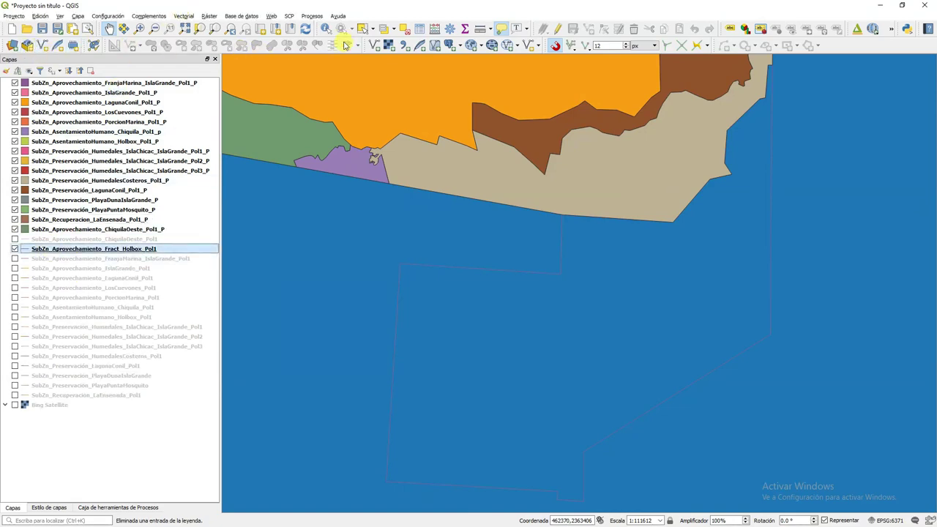
left_click(405, 45)
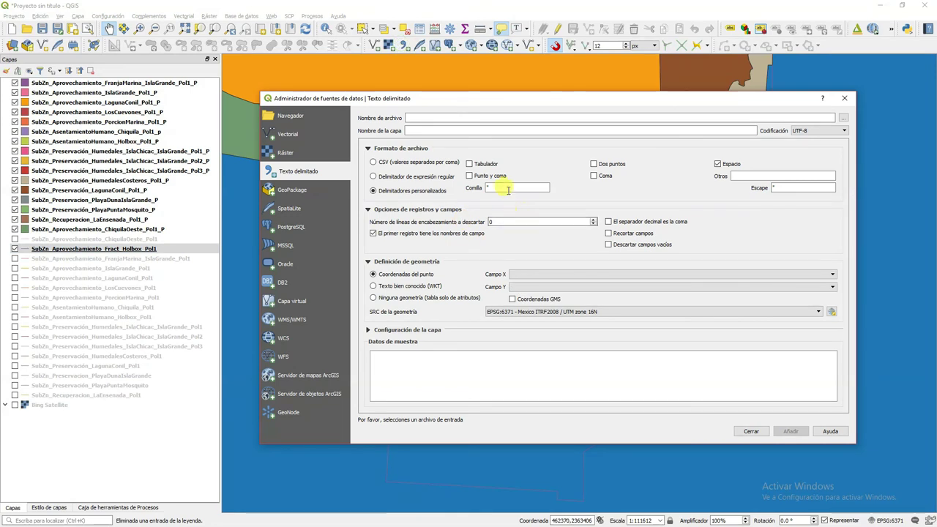
left_click(843, 118)
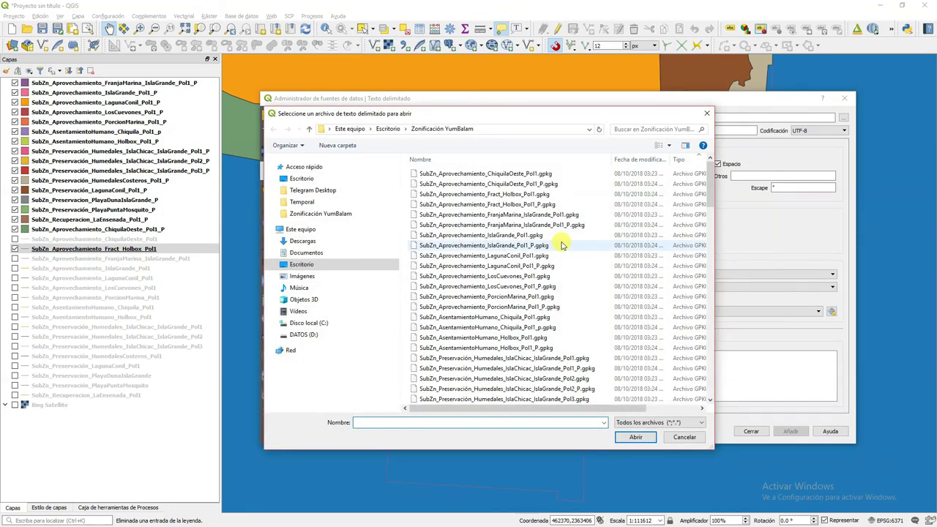
left_click(677, 423)
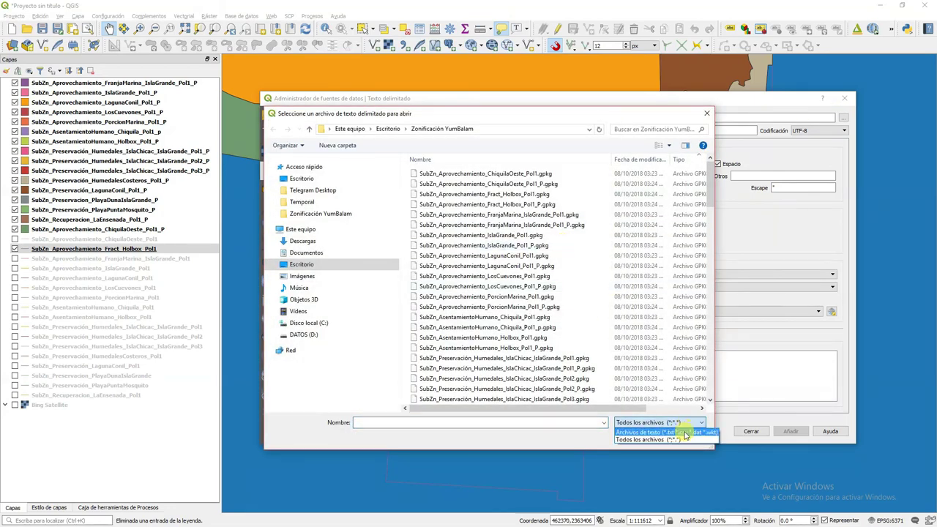
left_click(652, 433)
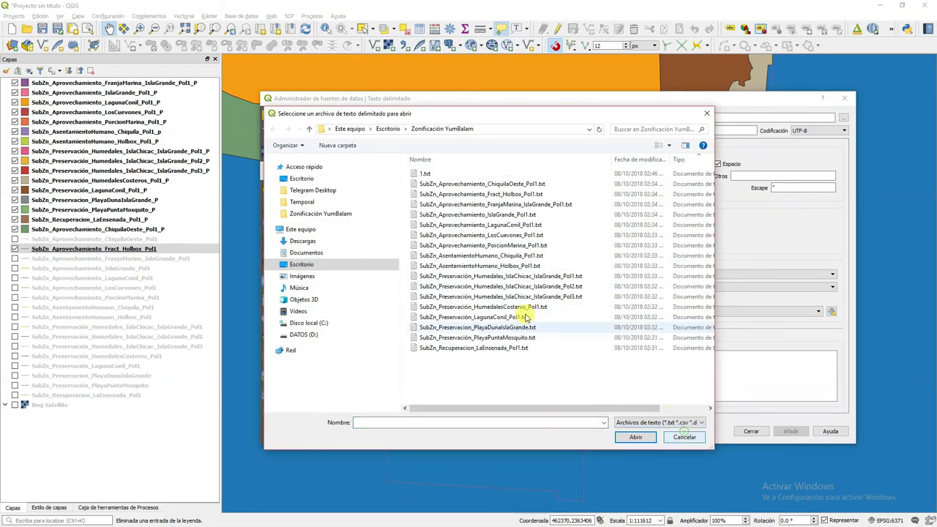
double_click(532, 194)
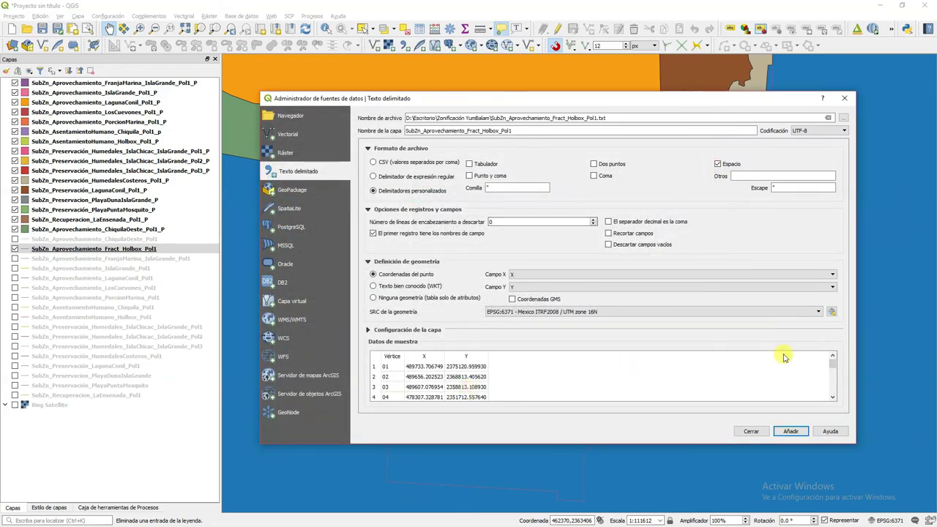
left_click_drag(832, 365, 833, 423)
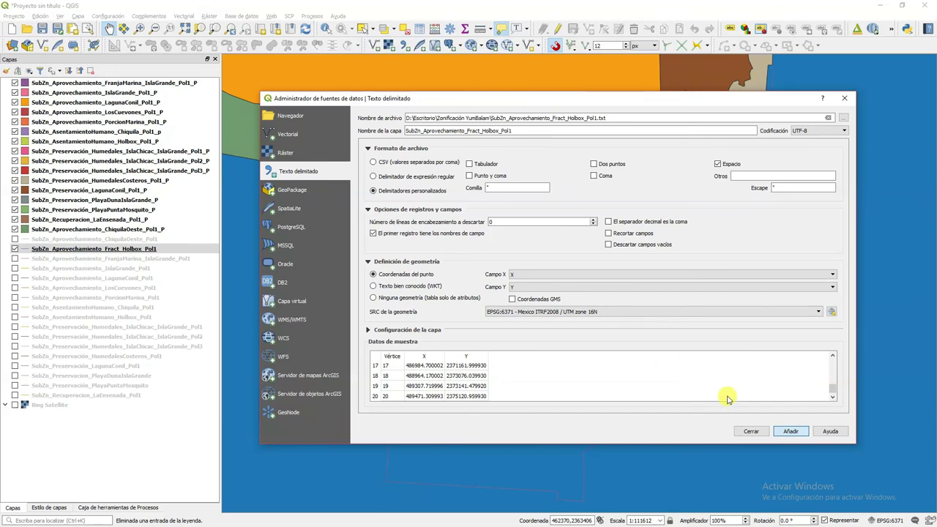
key("Return")
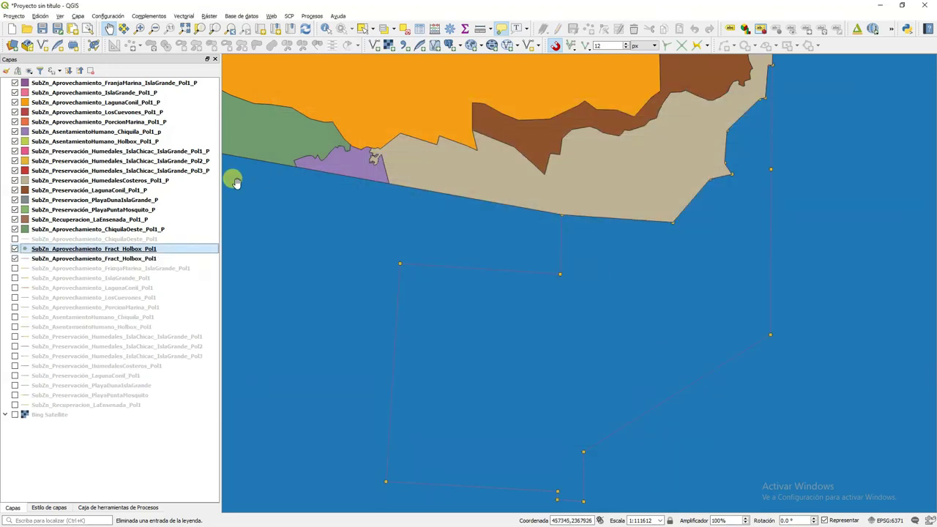
Label the SubZn_Aprovechamiento_Fract_Holbox_Pol1 points with single labels from the Vértice field
left_click(31, 509)
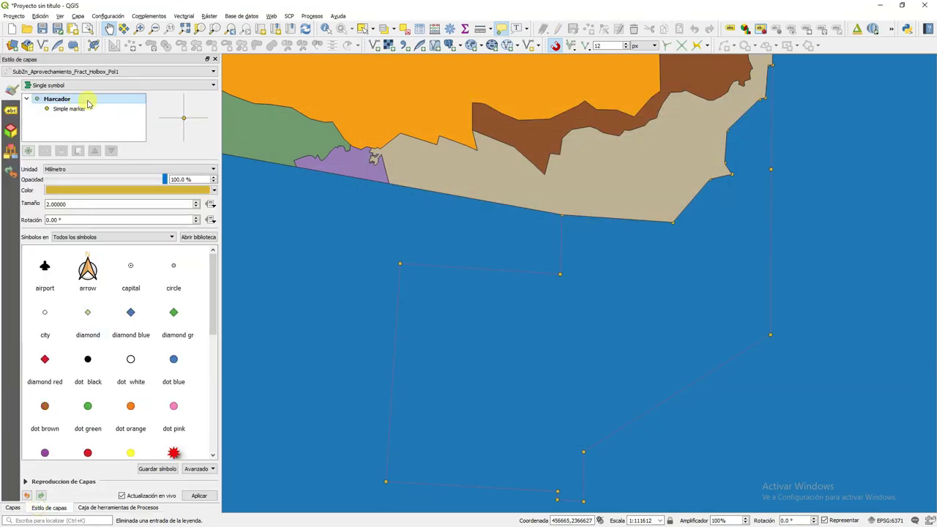
left_click(10, 109)
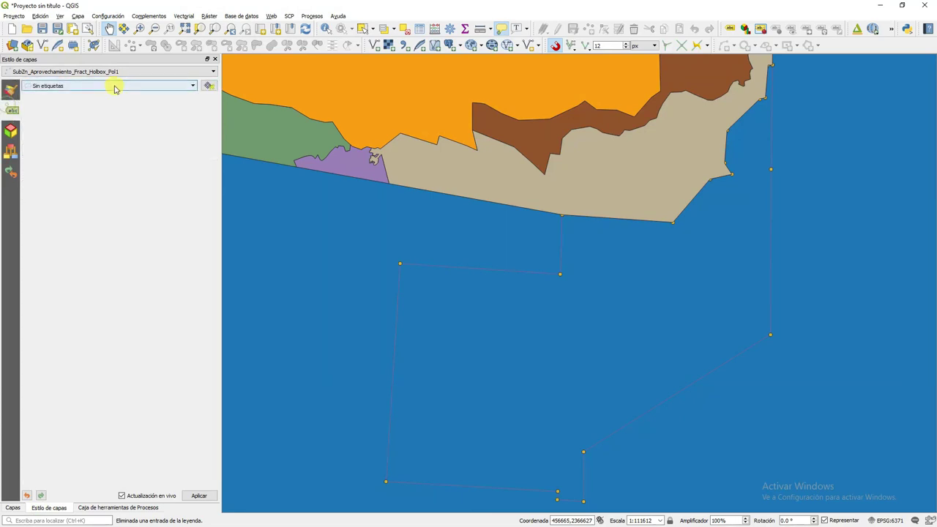
left_click(115, 86)
left_click(109, 98)
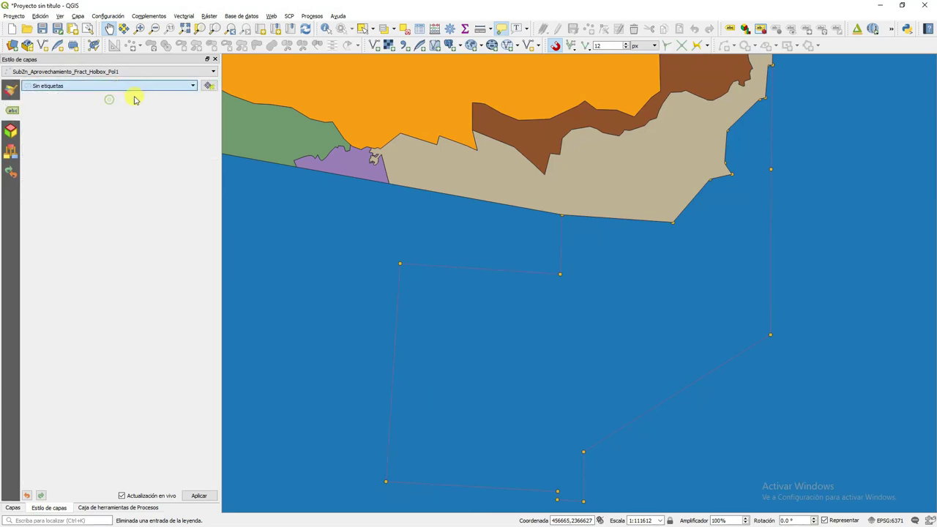
left_click(199, 99)
left_click(169, 109)
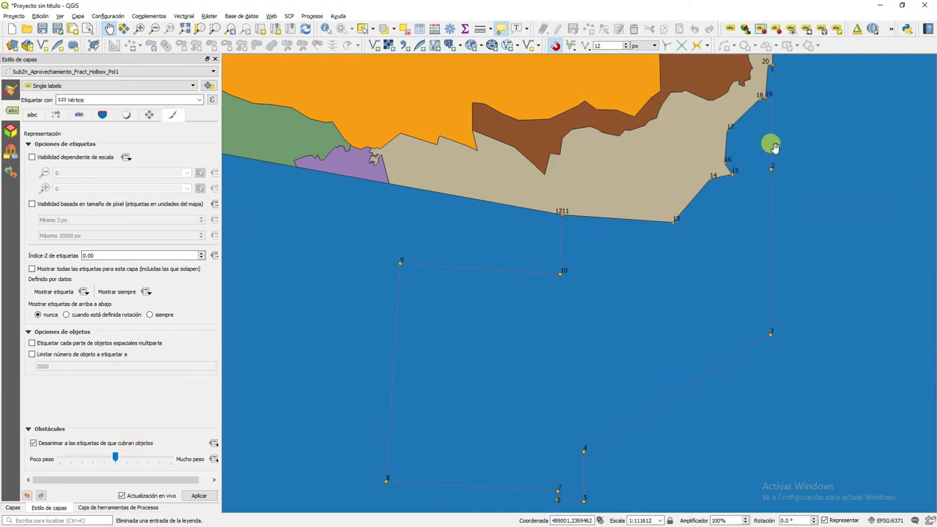
Hide the polygon layers from SubZn_Aprovechamiento_ChiquilaOeste_Pol1_P up to SubZn_Preservación_Humedales_IslaChicac_IslaGrande_Pol3_P, exposing the line around vertices 20, 21 and 1
left_click_drag(775, 147, 644, 305)
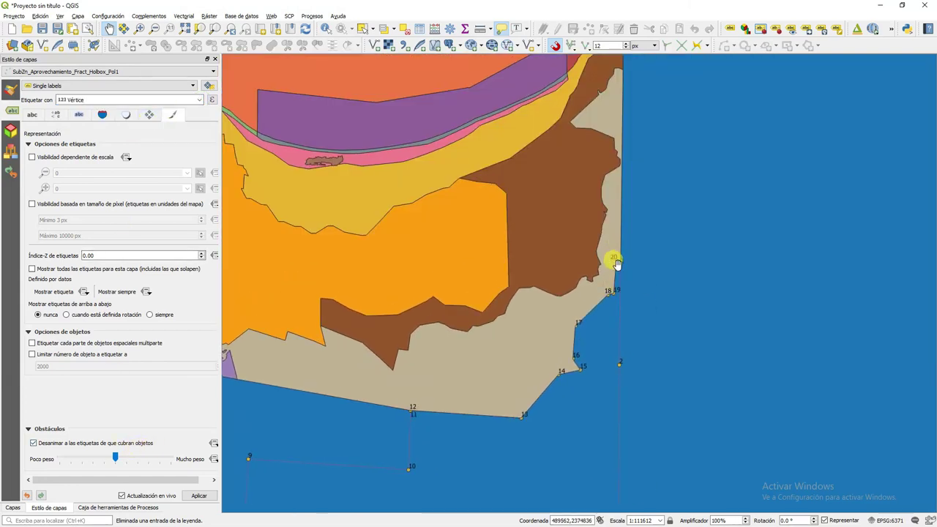
scroll(615, 264, "up", 3)
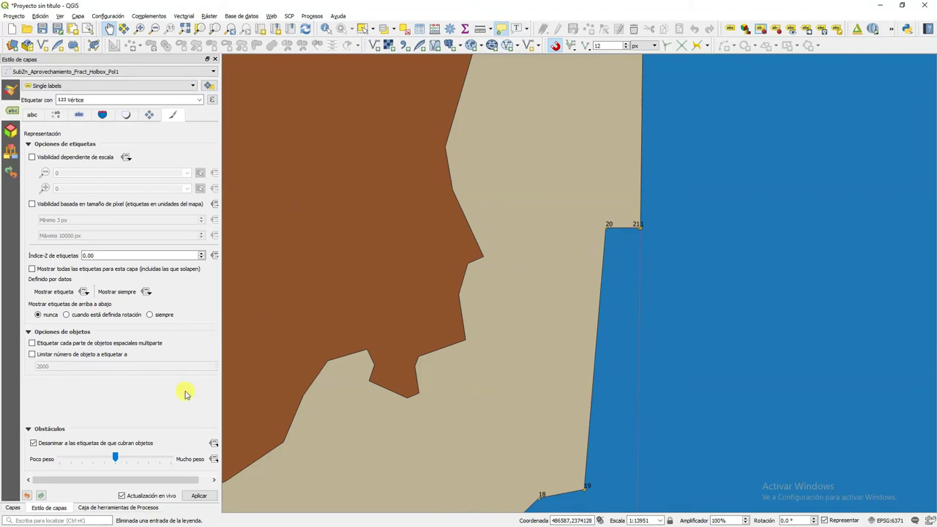
left_click(14, 508)
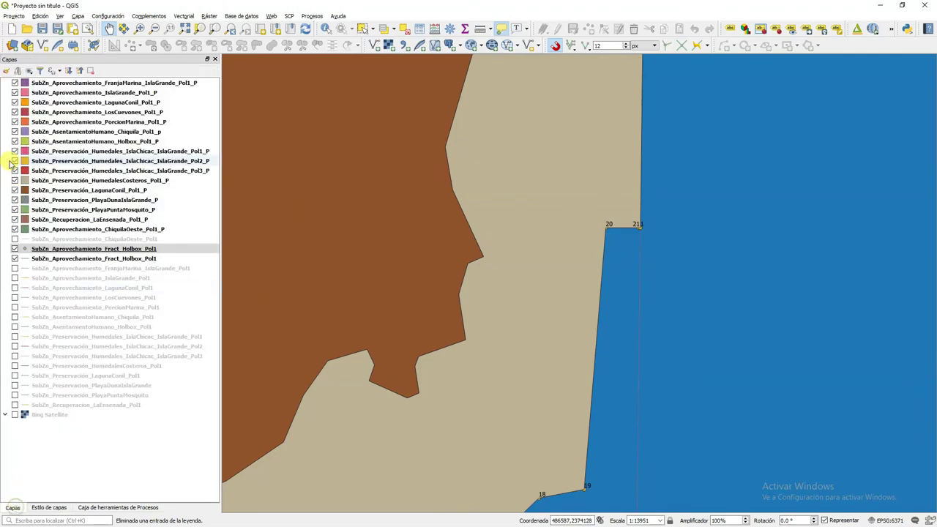
left_click(15, 229)
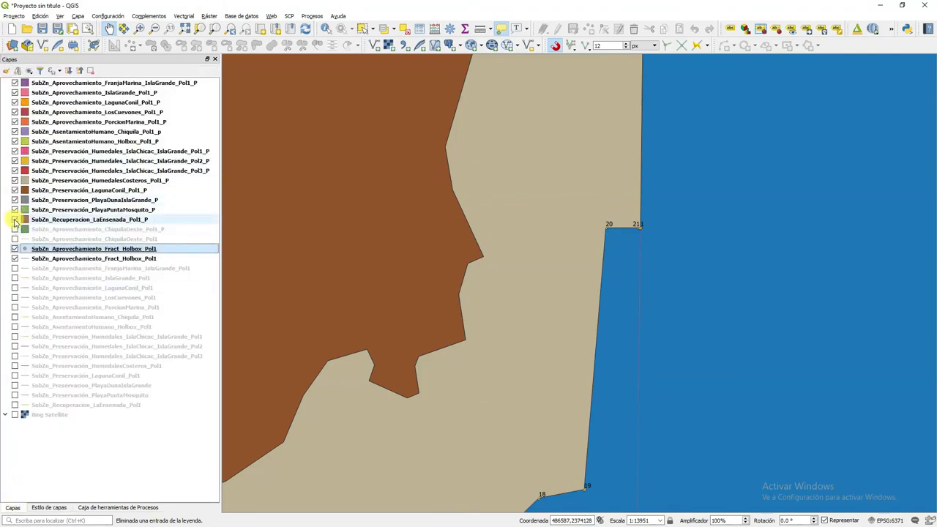
left_click(14, 219)
left_click(15, 210)
left_click(14, 200)
left_click(14, 191)
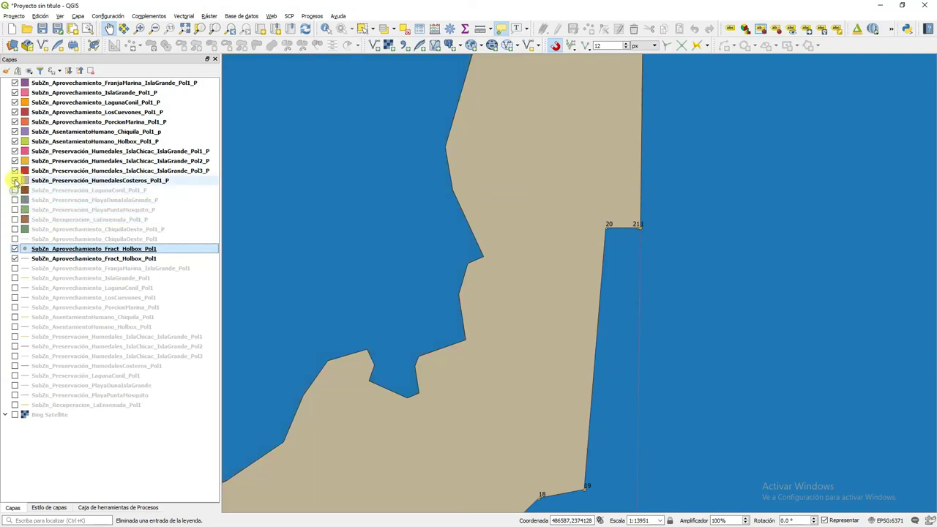
left_click(14, 180)
left_click(15, 171)
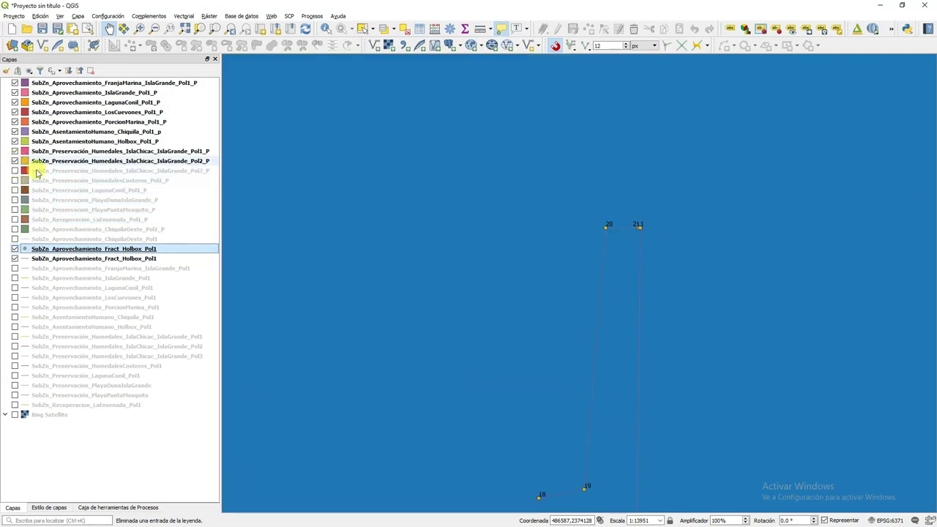
Close the gap in the Fract_Holbox_Pol1 line by moving its end vertex at point 21 onto point 1, and save the layer edits
scroll(644, 220, "up", 4)
scroll(492, 331, "up", 2)
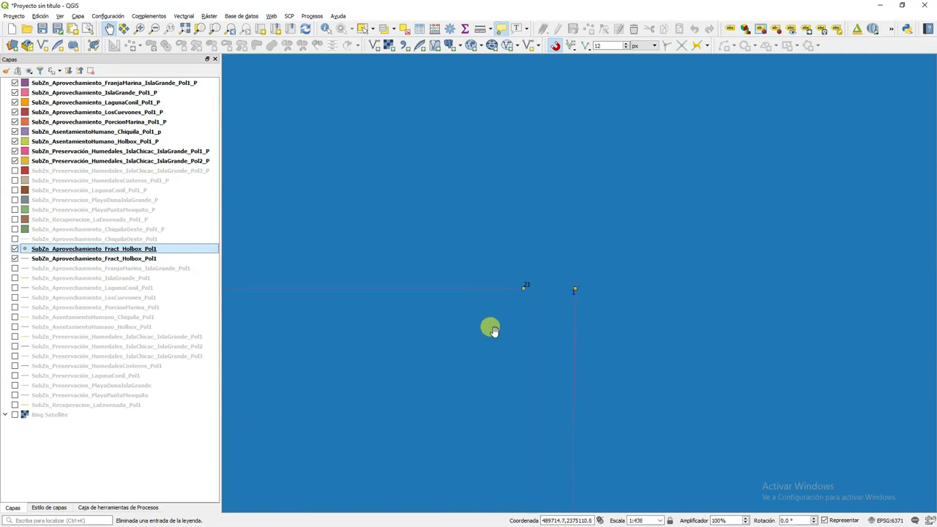
left_click(150, 259)
left_click(557, 28)
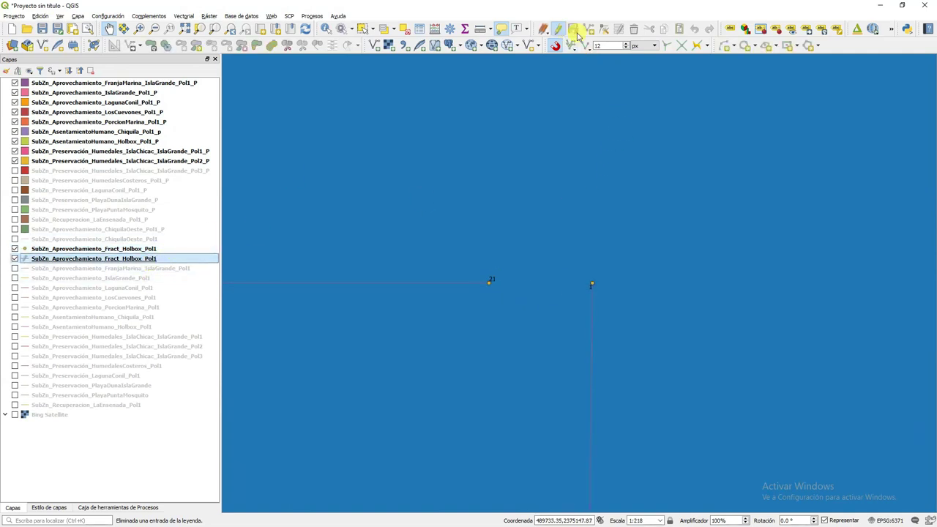
left_click(603, 28)
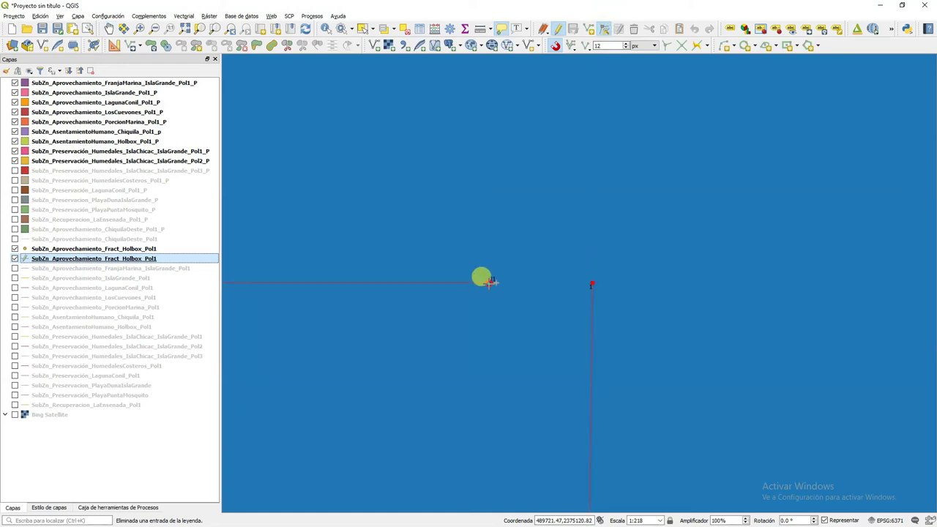
left_click(492, 281)
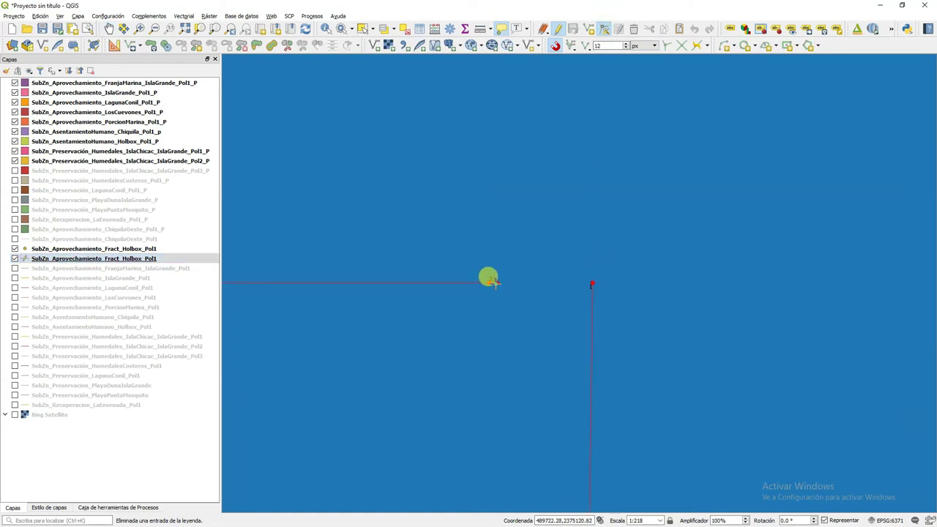
left_click(591, 283)
left_click(574, 28)
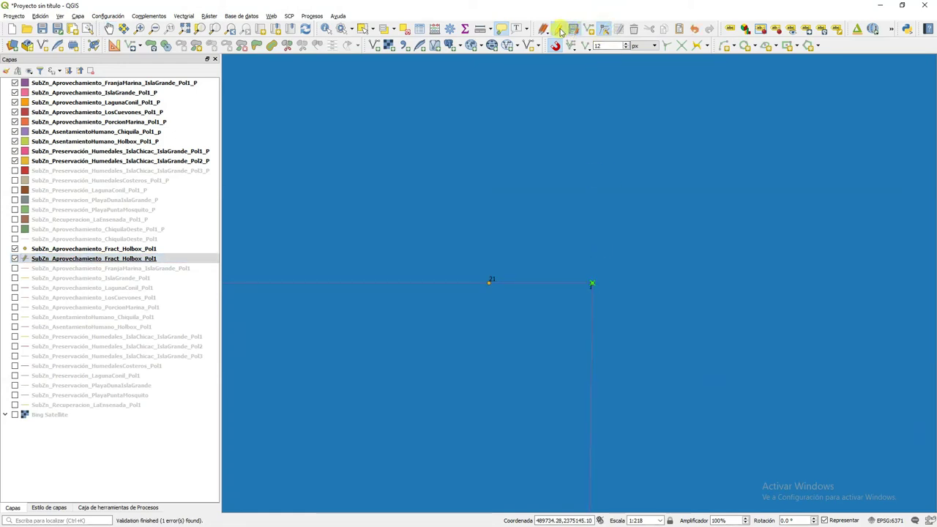
left_click(558, 27)
right_click(110, 258)
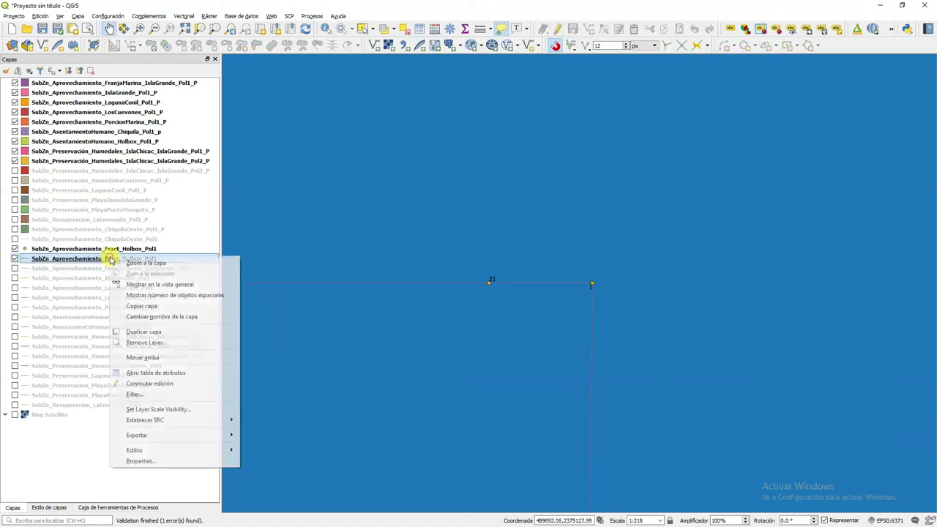
left_click(119, 261)
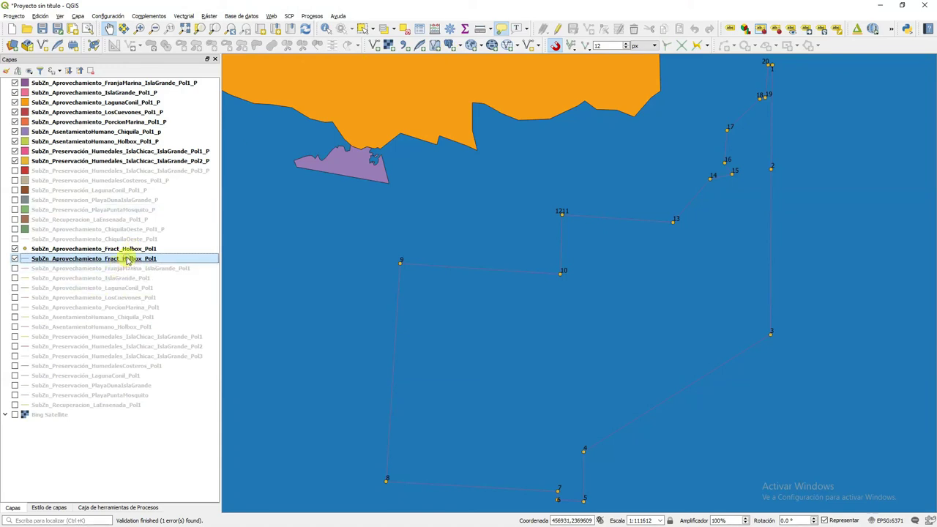
Polygonize the SubZn_Aprovechamiento_Fract_Holbox_Pol1 line layer, overwriting SubZn_Aprovechamiento_Fract_Holbox_Pol1_P.gpkg in the Zonificación YumBalam folder
left_click(117, 508)
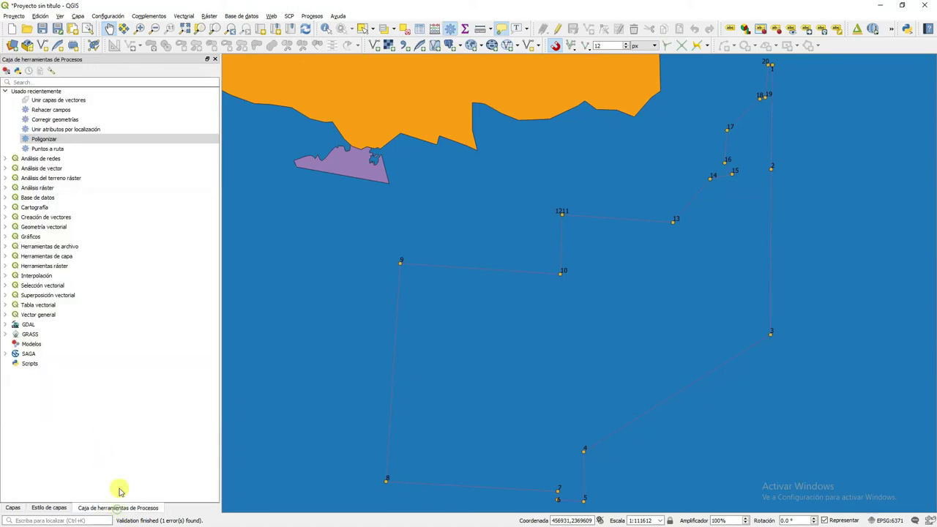
double_click(73, 139)
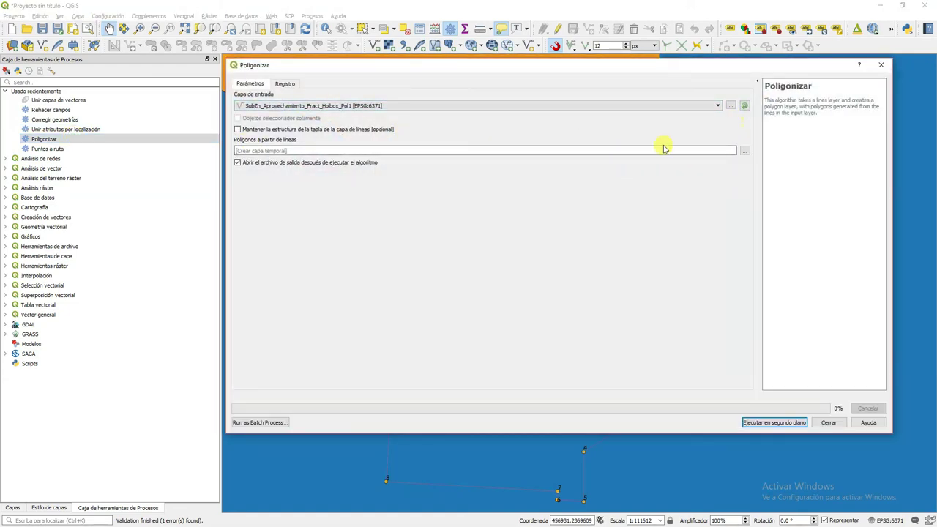
left_click(744, 150)
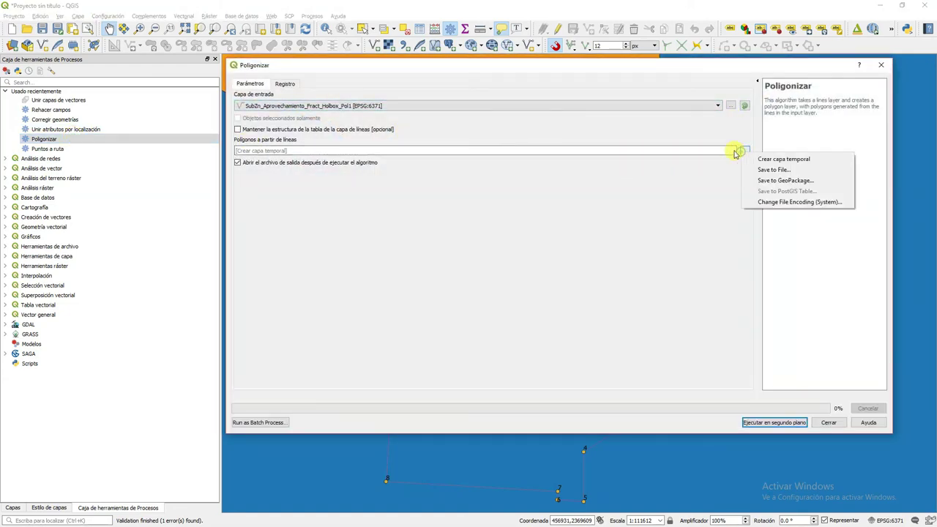
left_click(772, 169)
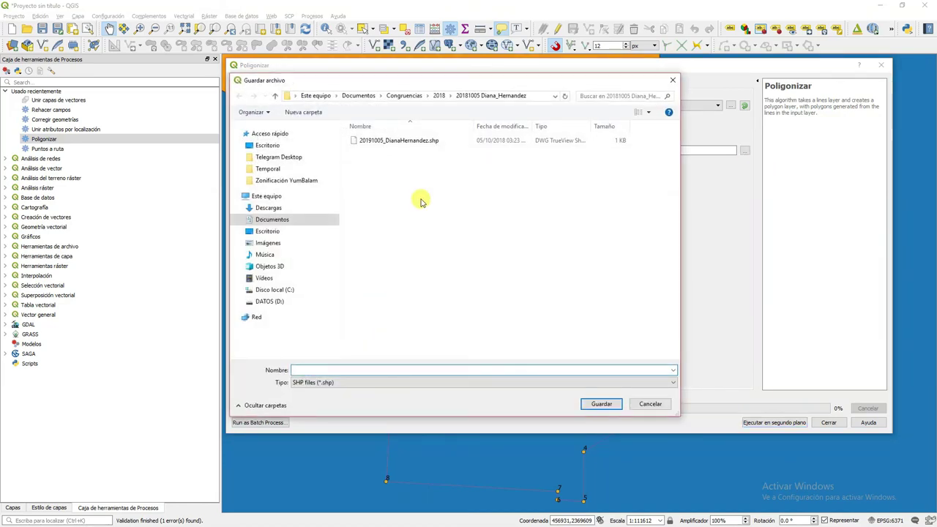
left_click(304, 181)
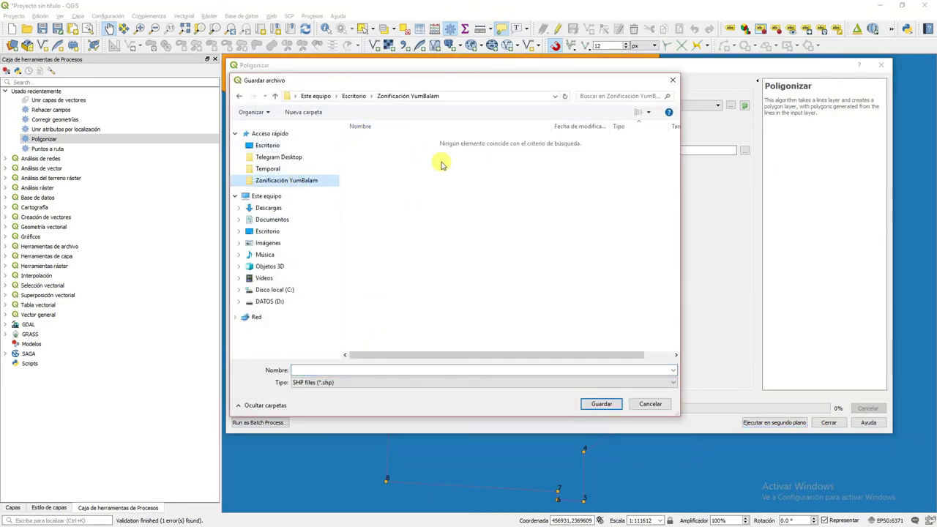
left_click(576, 382)
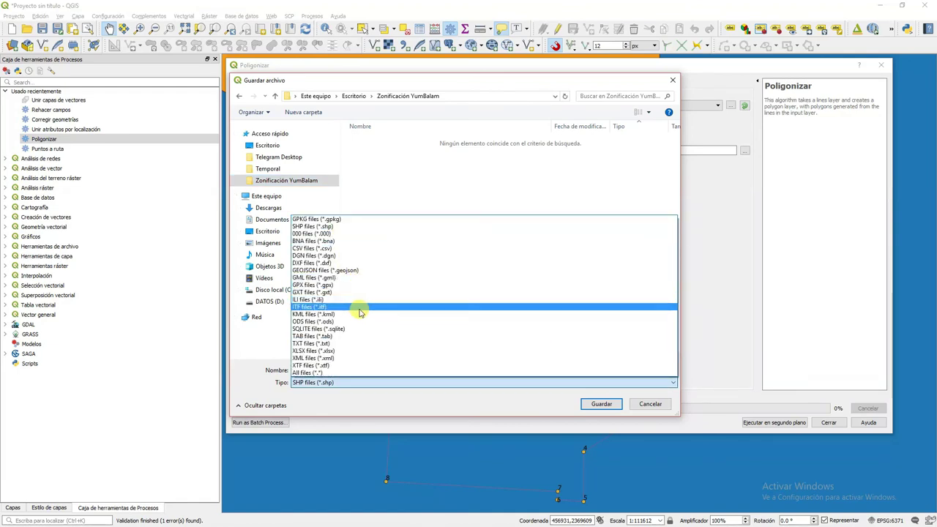
left_click(337, 219)
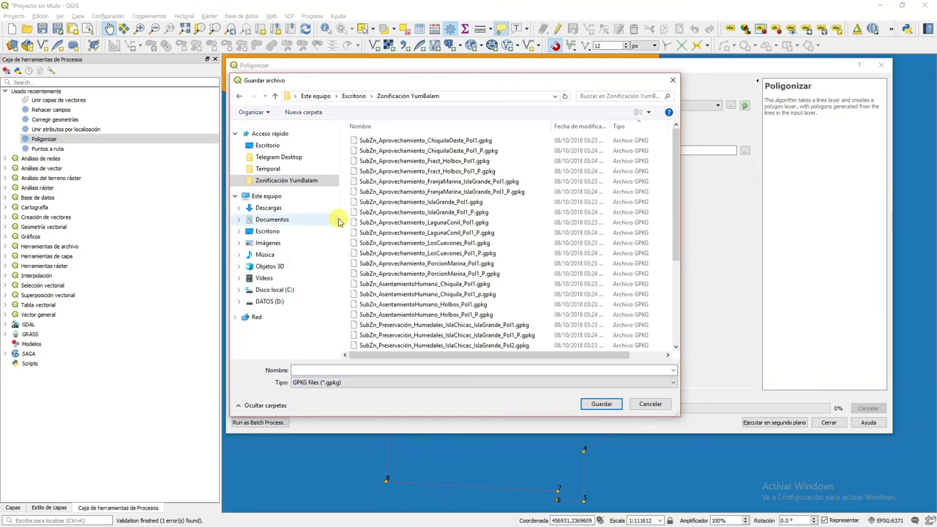
left_click(454, 171)
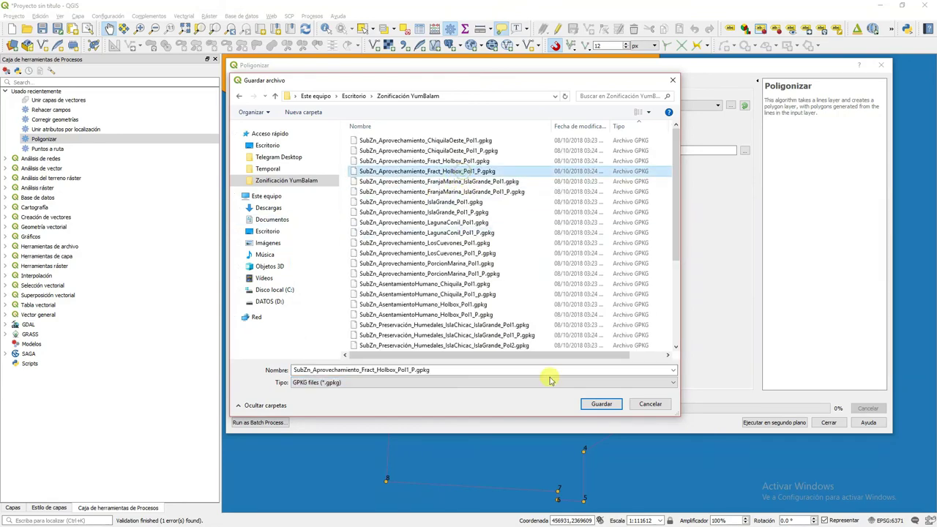
left_click(600, 404)
left_click(497, 269)
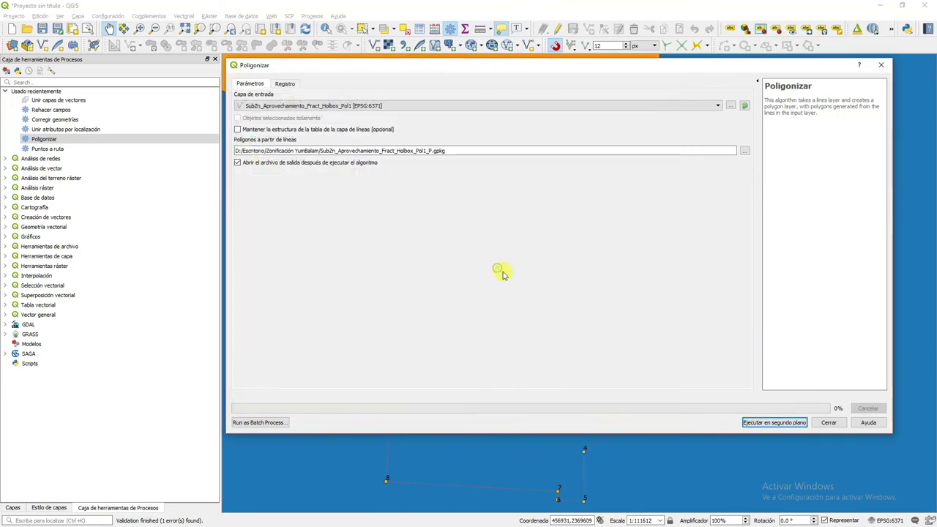
left_click(774, 422)
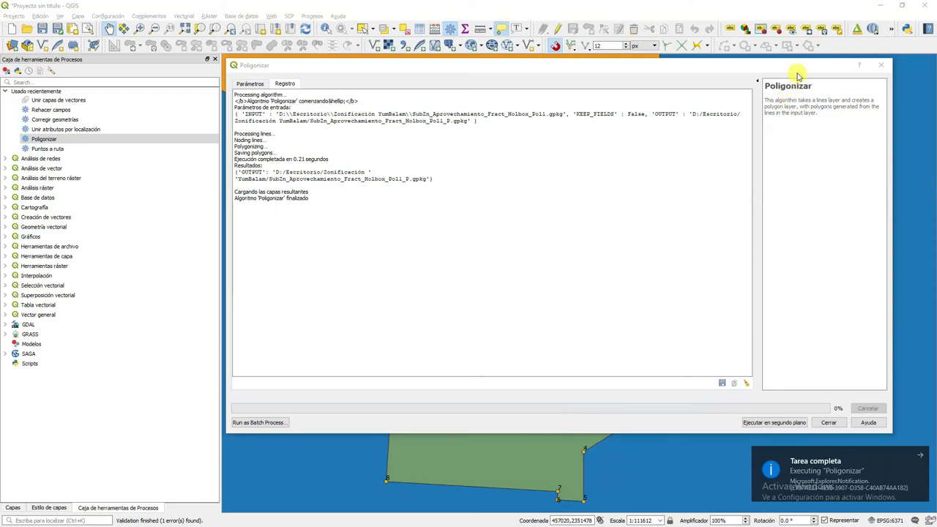
Move the Polígonos a partir de líneas layer directly below SubZn_Aprovechamiento_ChiquilaOeste_Pol1_P and hide the Fract_Holbox_Pol1 point and line layers
left_click(829, 423)
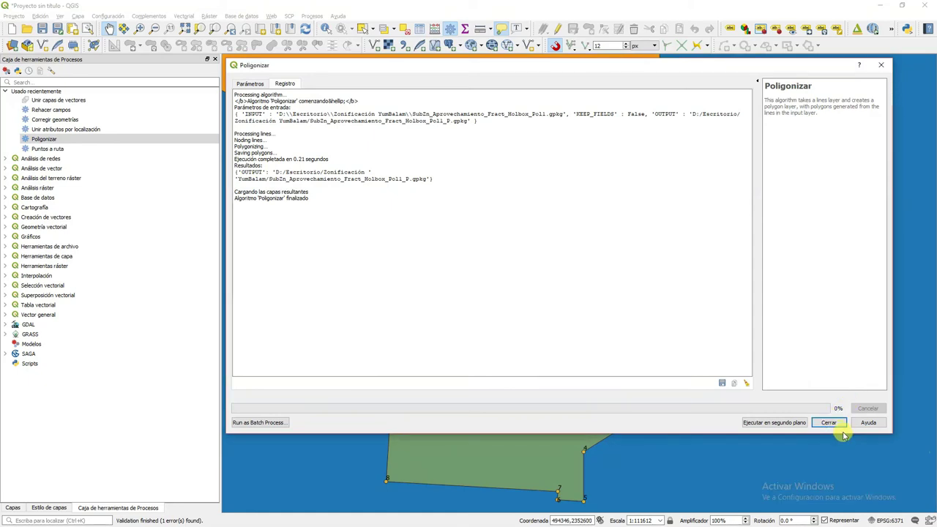
left_click(842, 424)
left_click_drag(475, 218, 759, 380)
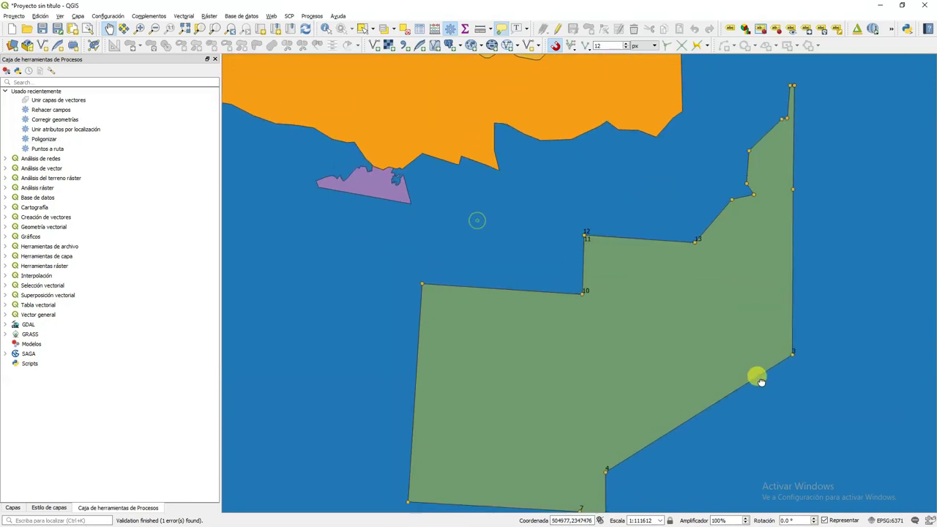
scroll(759, 379, "down", 2)
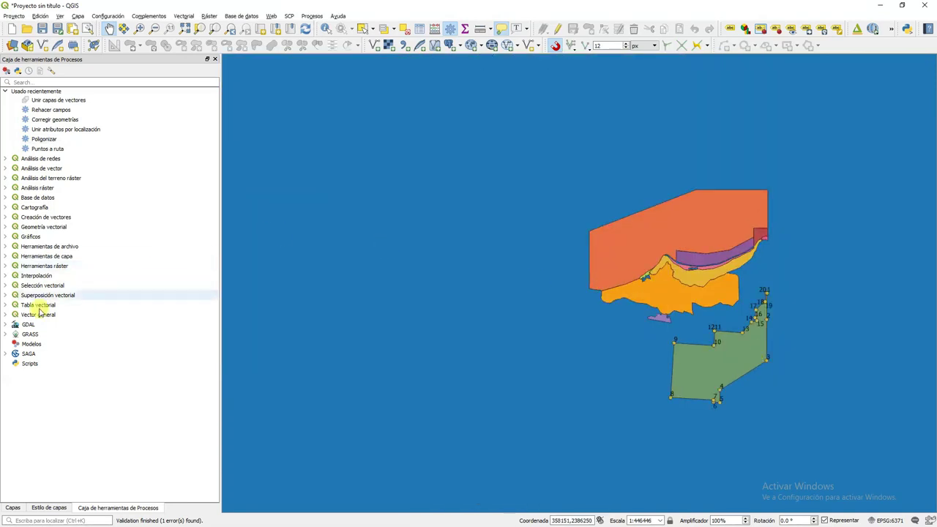
left_click(12, 508)
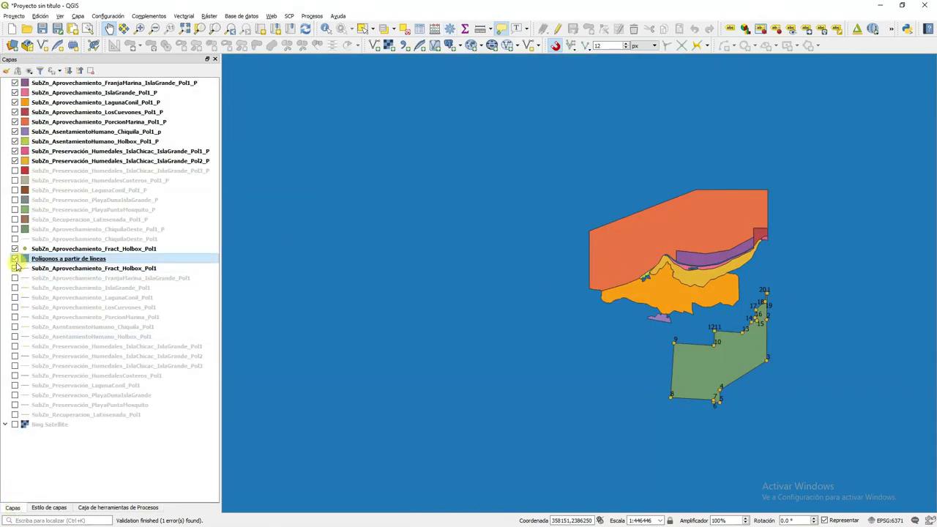
mouse_move(28, 261)
left_mouse_down()
mouse_move(39, 240)
mouse_move(17, 258)
left_mouse_up()
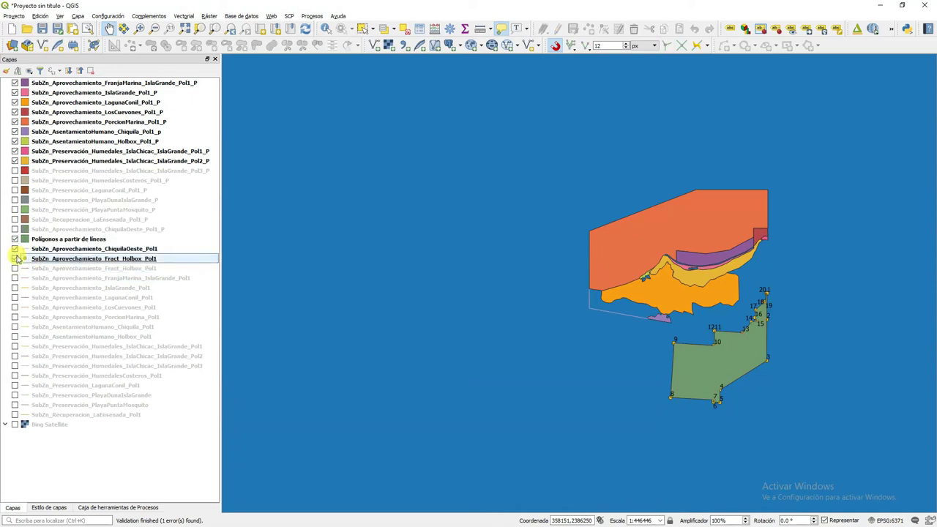
left_click(15, 259)
left_click(15, 249)
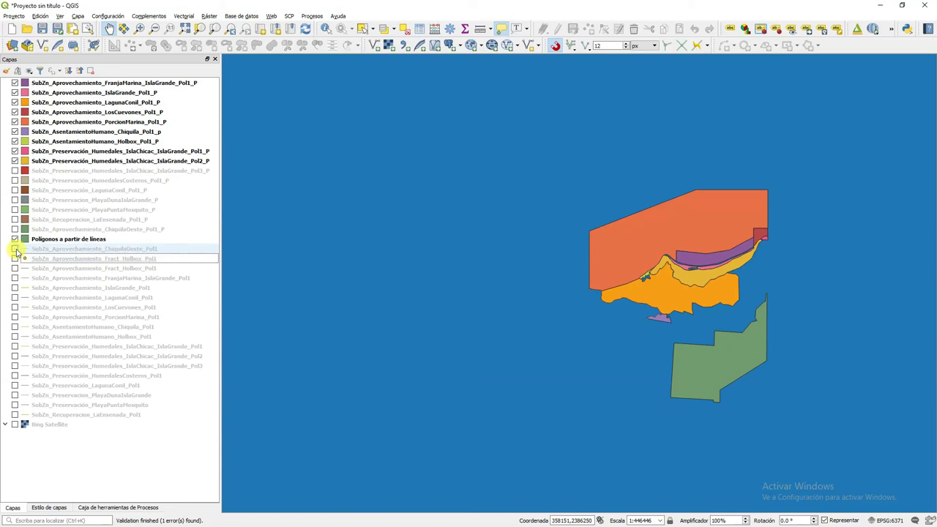
Show the hidden polygon layers from SubZn_Aprovechamiento_ChiquilaOeste_Pol1_P up to SubZn_Preservación_Humedales_IslaChicac_IslaGrande_Pol3_P
left_click(15, 229)
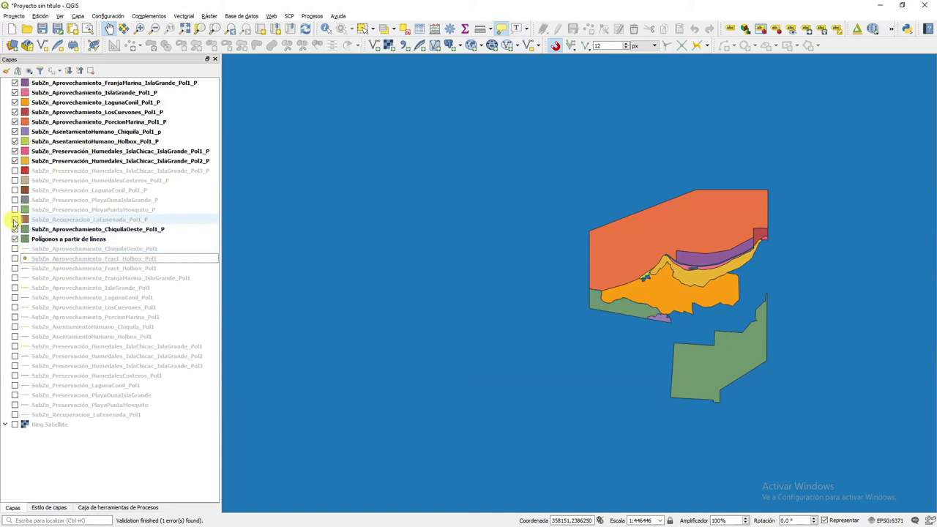
left_click(15, 220)
left_click(15, 209)
left_click(14, 200)
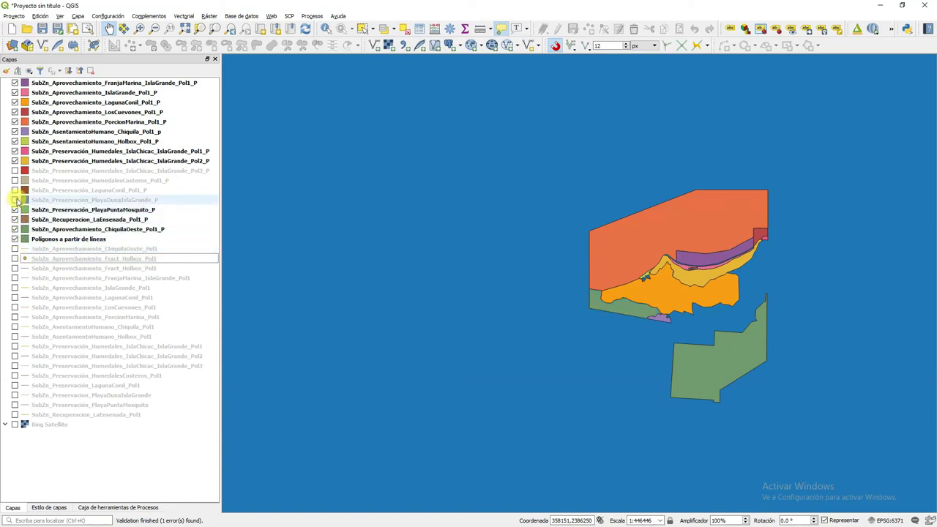
left_click(15, 190)
left_click(15, 180)
left_click(15, 170)
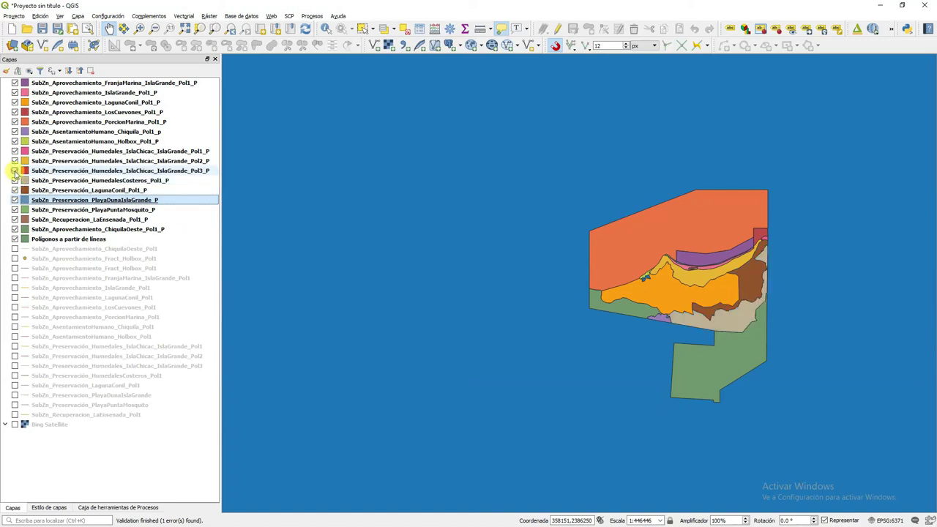
Fit the full extent of the subzone polygons in the map and show the Bing Satellite basemap beneath them
left_click(186, 29)
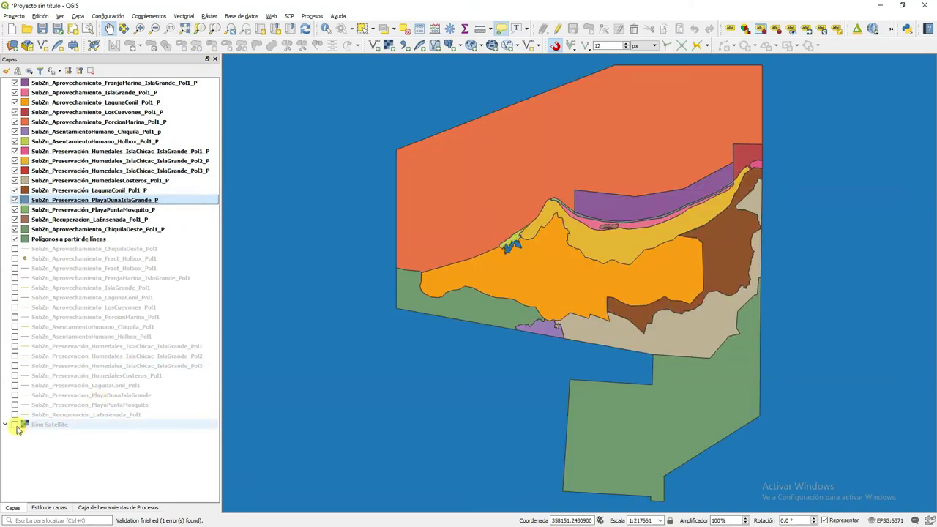
left_click(14, 425)
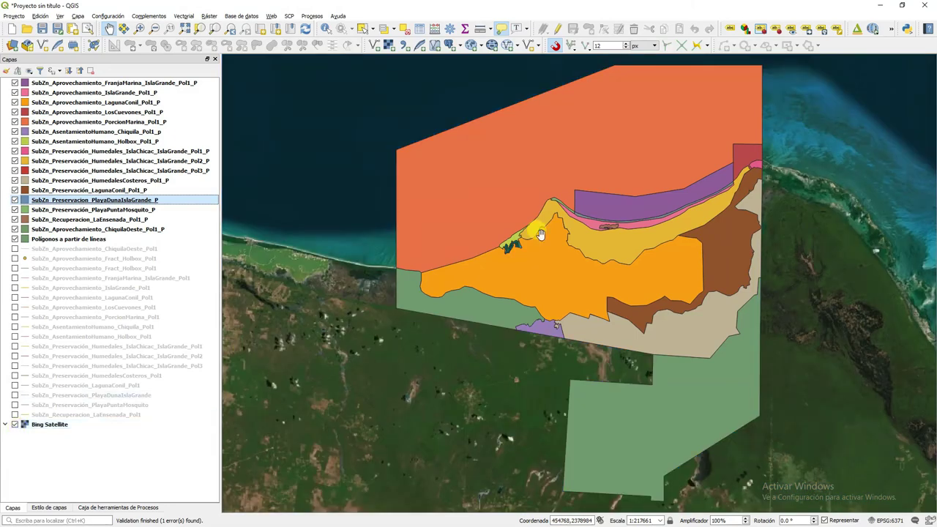
left_click_drag(713, 138, 849, 134)
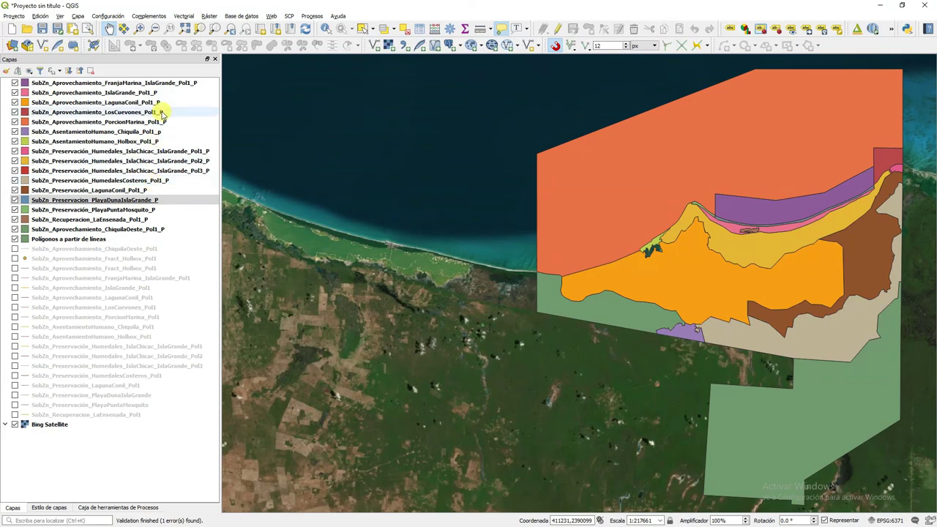
Open the layer rendering opacity of SubZn_Aprovechamiento_FranjaMarina_IslaGrande_Pol1_P for editing
left_click(175, 84)
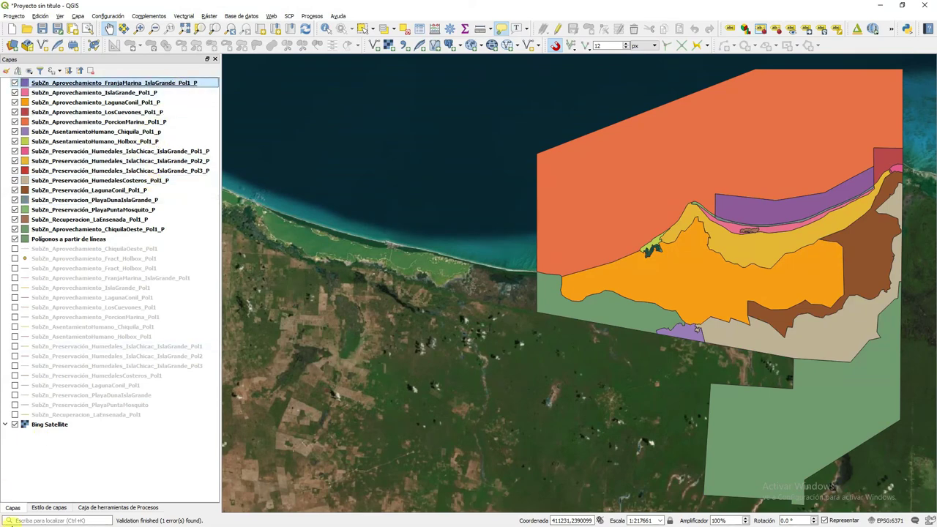
left_click(48, 508)
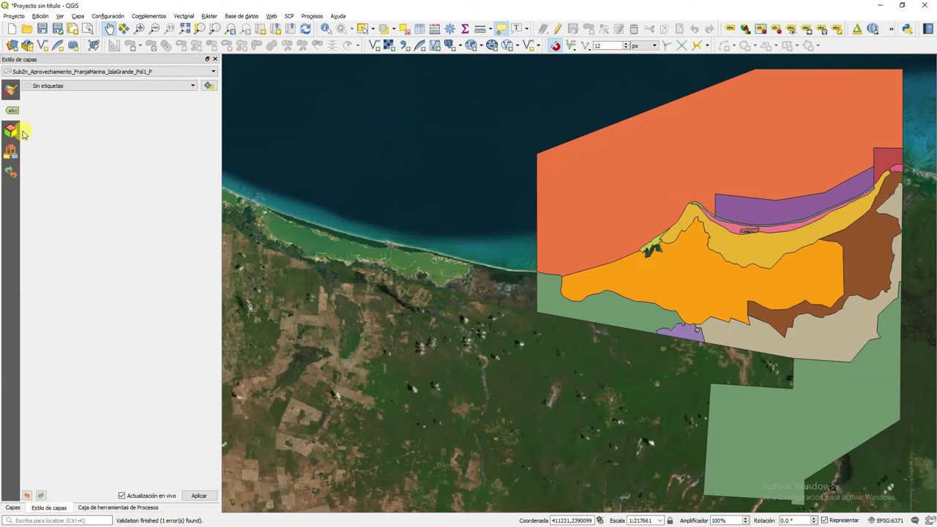
left_click(13, 91)
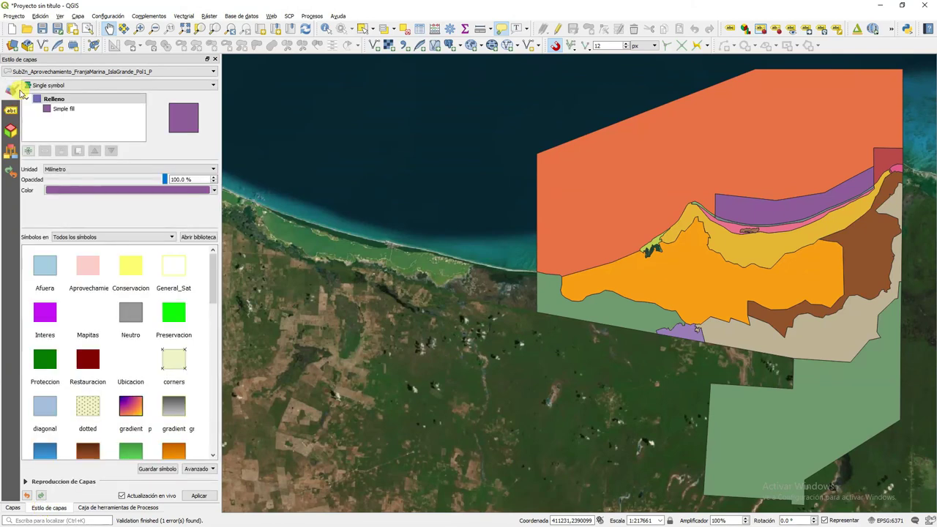
left_click(95, 483)
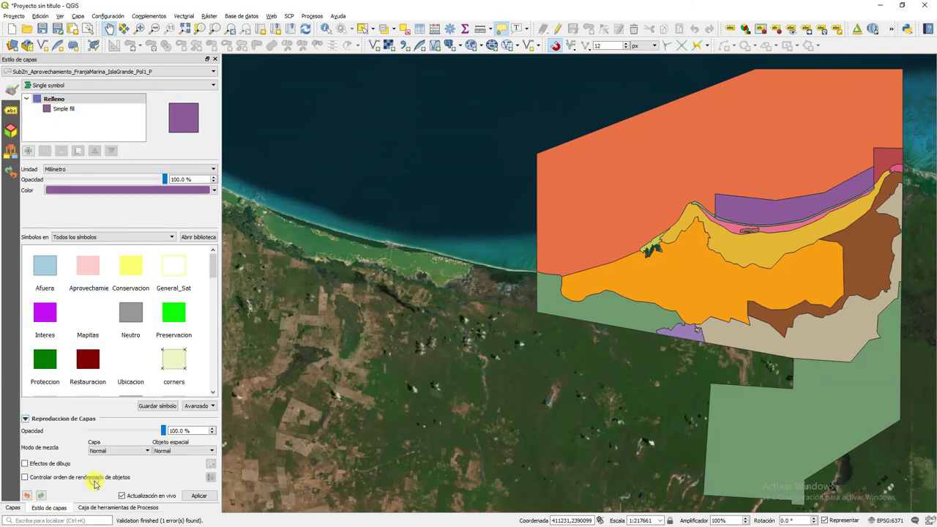
left_click(161, 432)
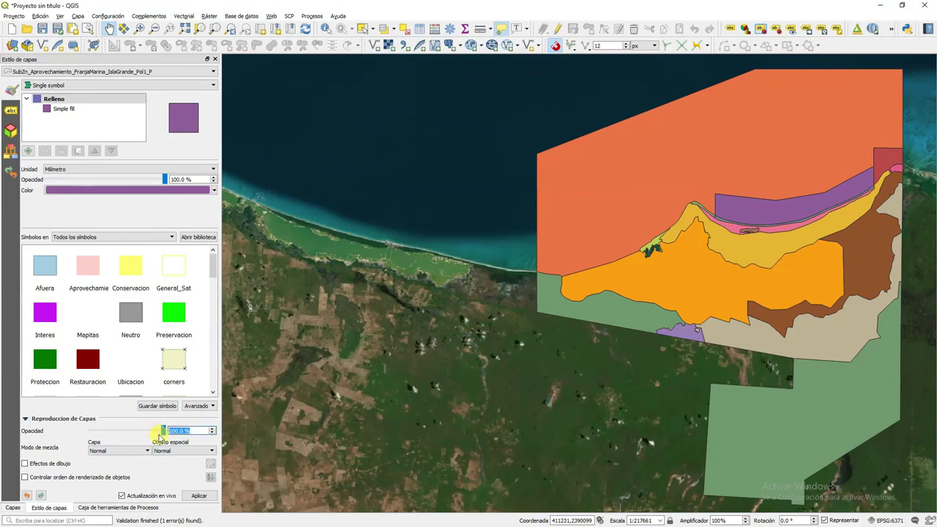